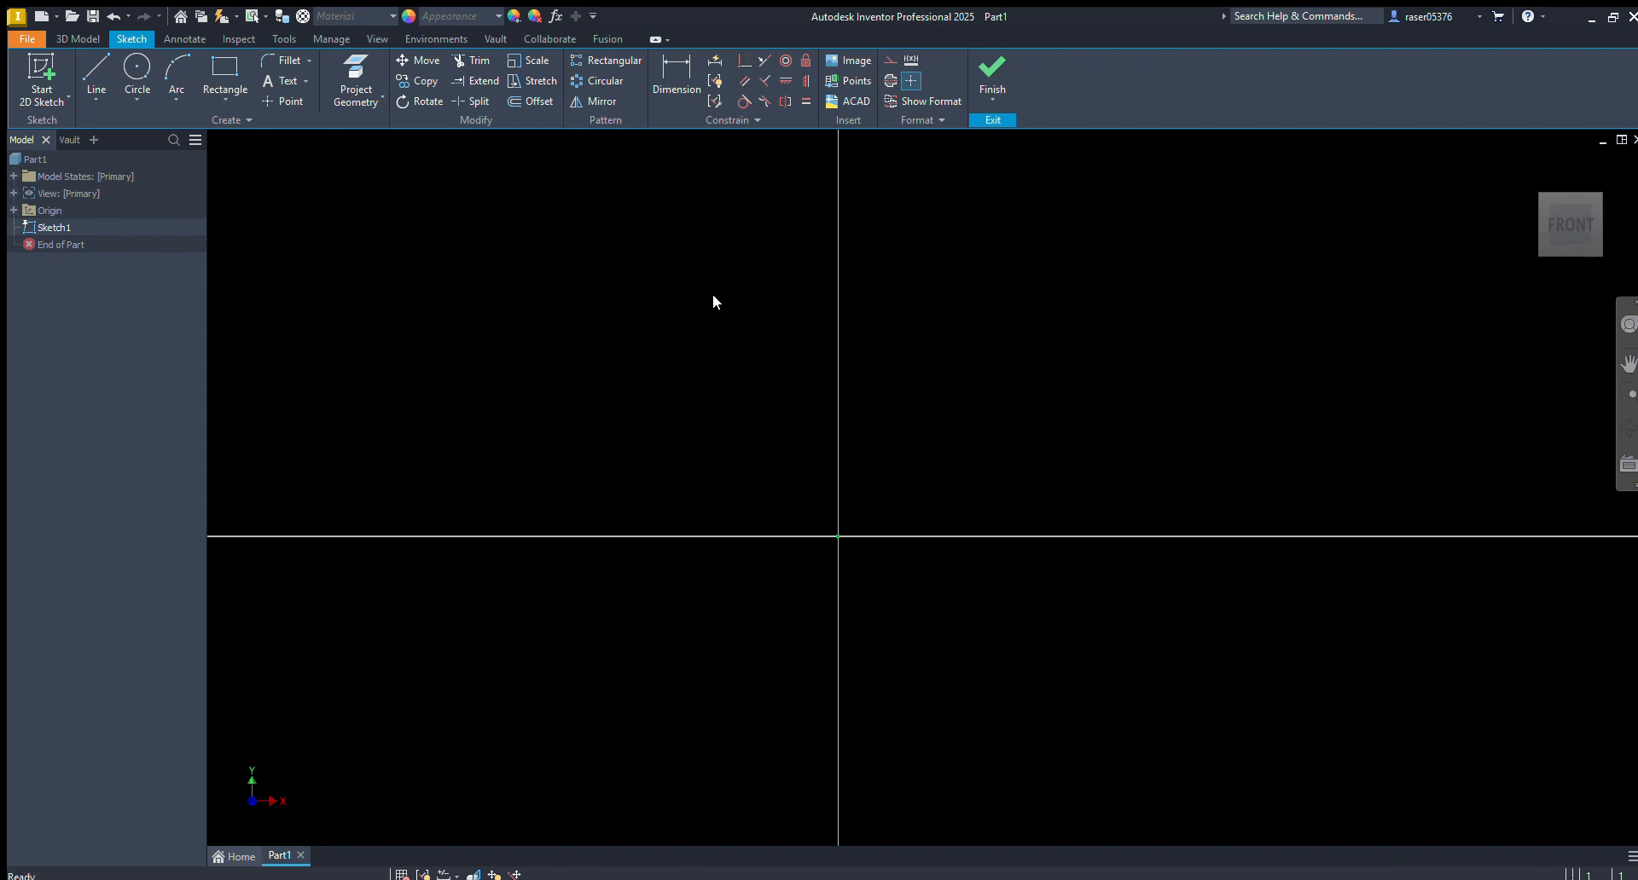
Sketch two separate circles above the horizontal axis and to the left of the vertical axis
key("c")
left_click(650, 302)
left_click(677, 265)
left_click(765, 457)
left_click(796, 435)
Try making the two circles' centers coincident, and undo the constraint together with the second circle
left_click(744, 60)
left_click(650, 302)
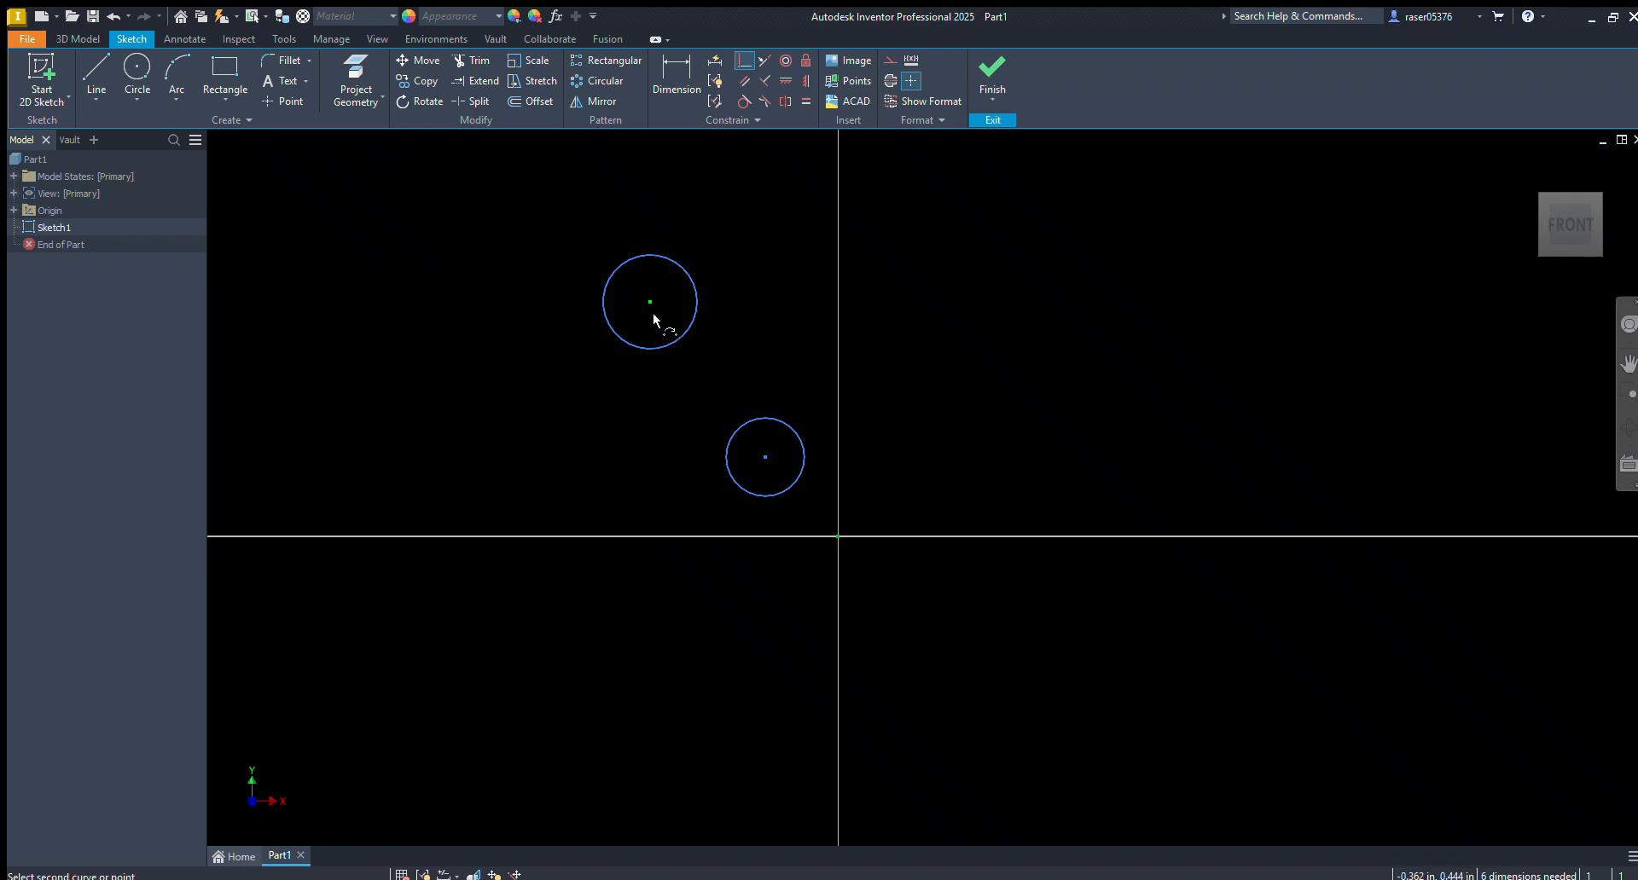
left_click(759, 454)
key("Escape")
key("ctrl+z")
key("ctrl+z")
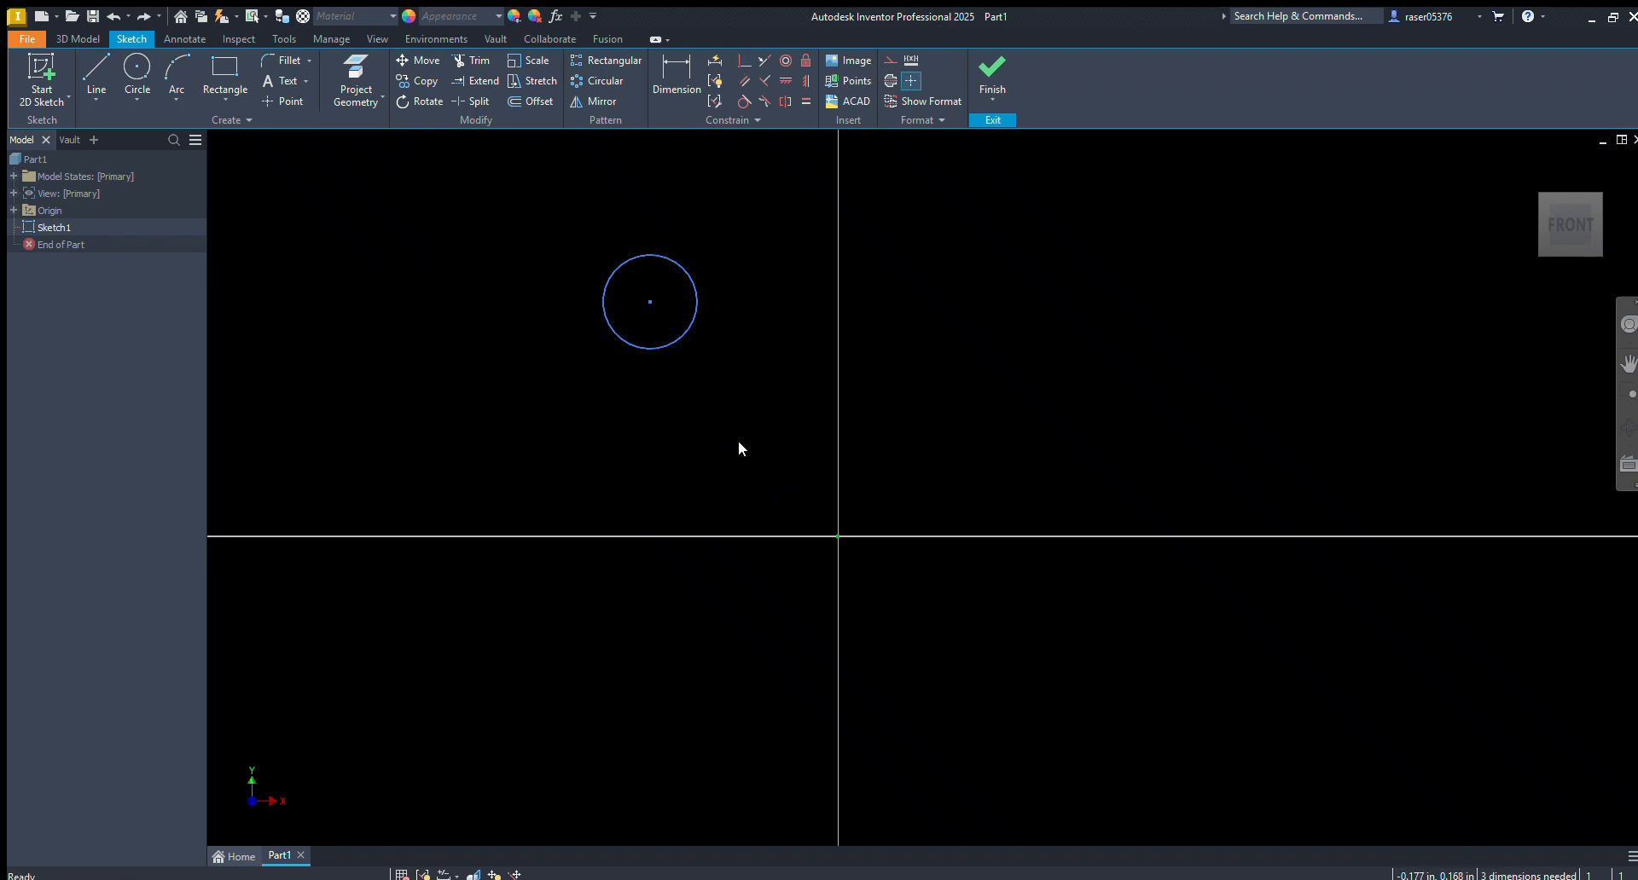
Draw a slanted line beside the circle and make its upper endpoint coincident with the circle's center
key("l")
left_click(892, 253)
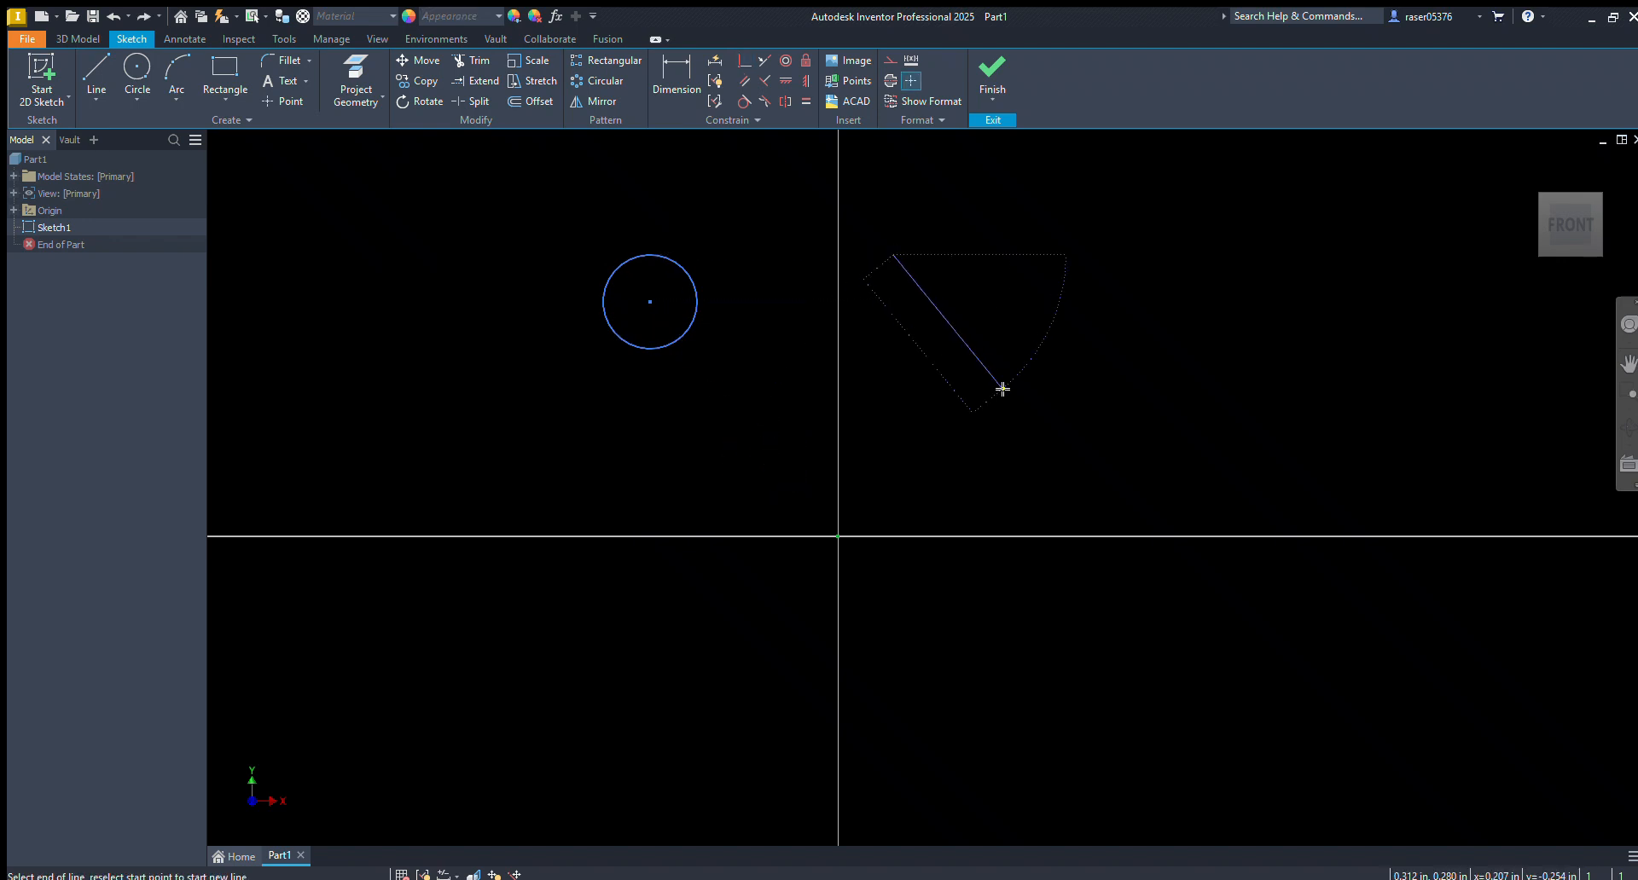
left_click(1003, 389)
left_click(747, 60)
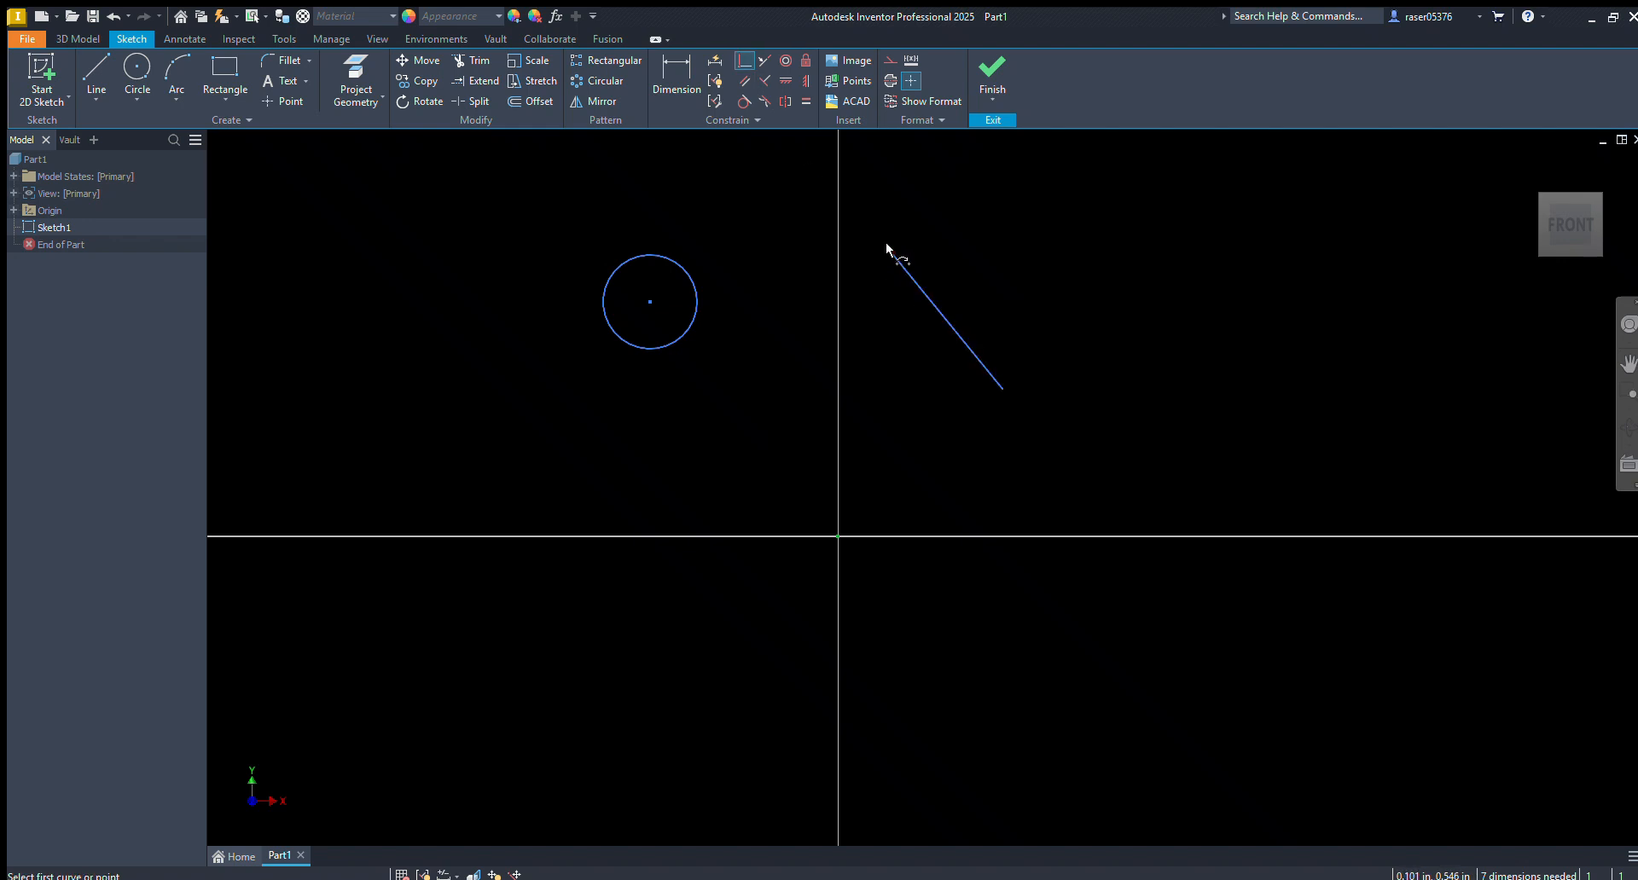
left_click(892, 253)
left_click(649, 301)
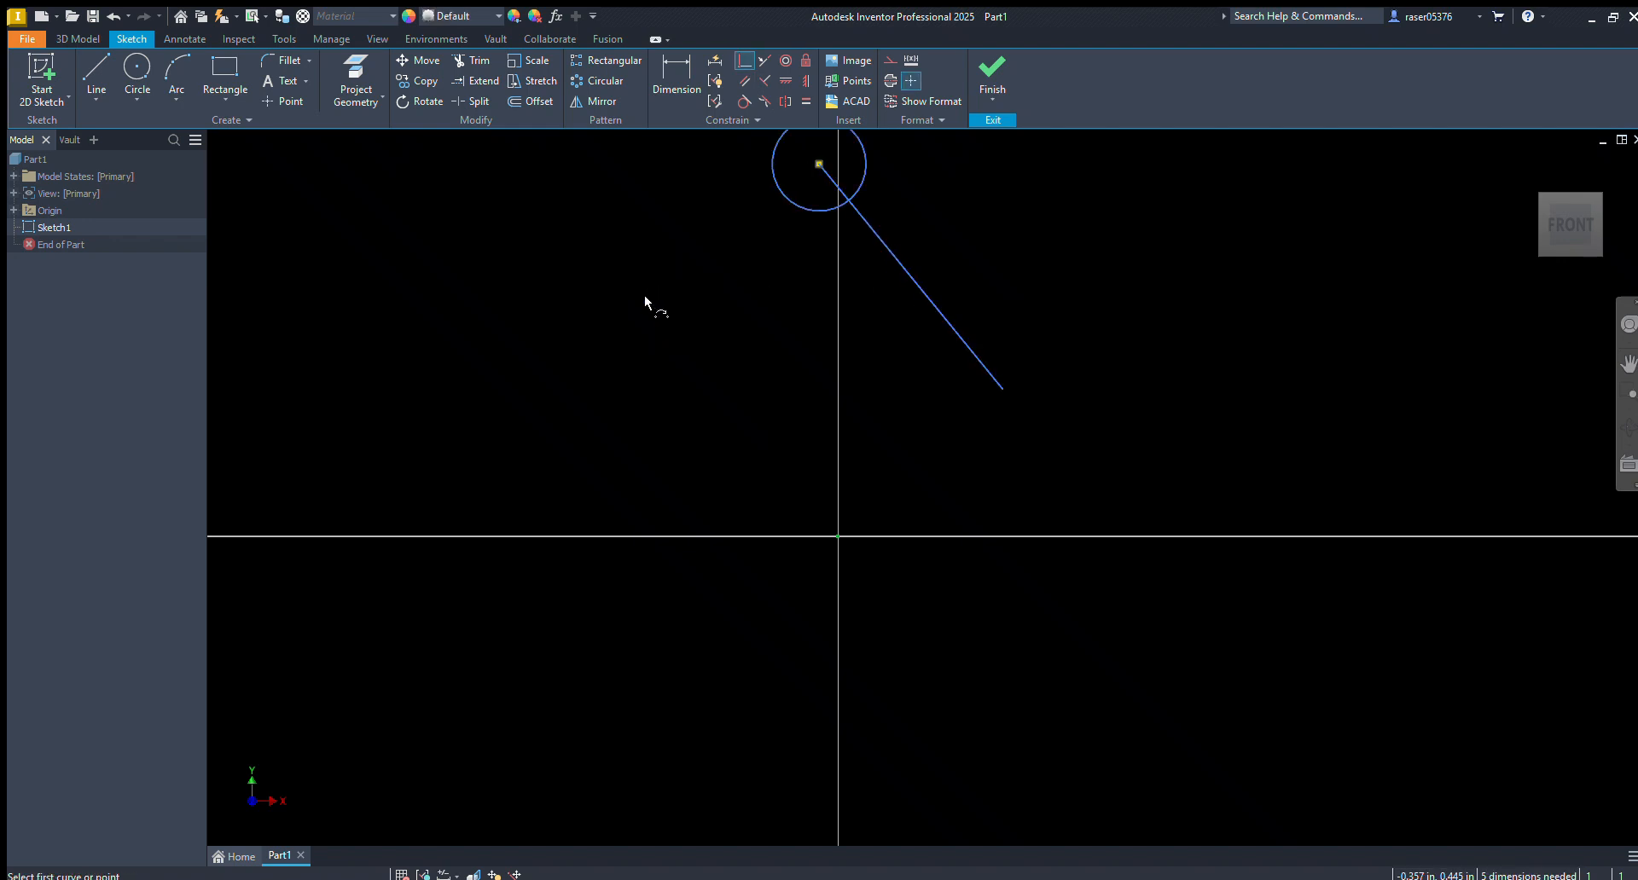
key("Escape")
Move the joined circle and line to test the coincident constraint, and delete both
left_click_drag(809, 180, 1054, 507)
left_click_drag(1181, 309, 888, 503)
key("Delete")
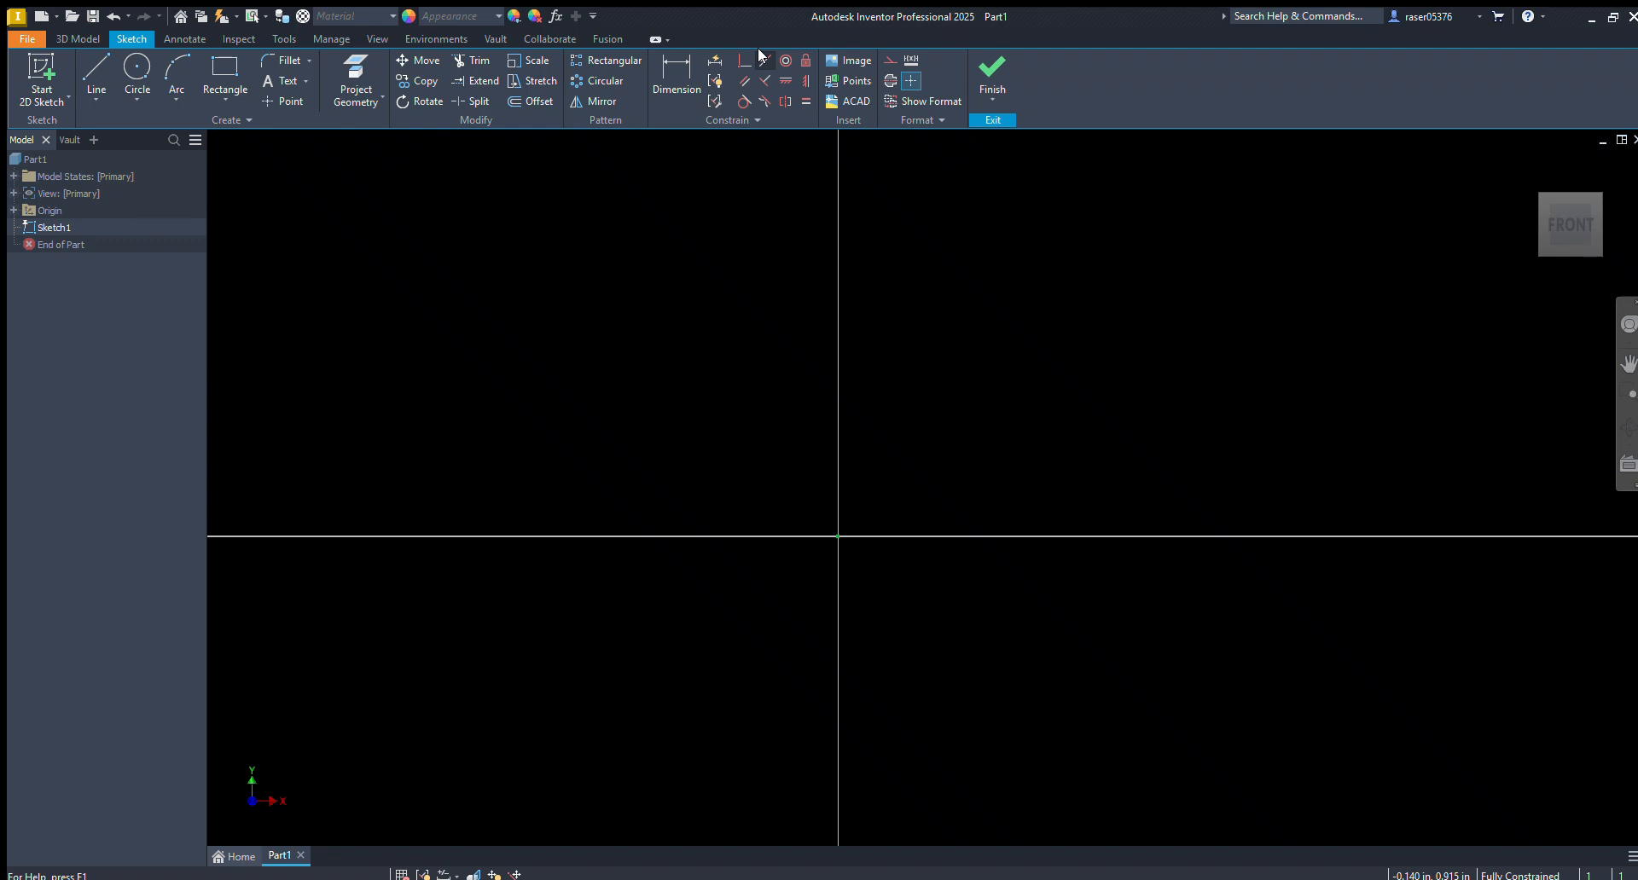
Sketch a rectangle above the horizontal axis and delete its bottom edge
key("r")
left_click(846, 188)
left_click(670, 386)
key("Escape")
left_click(702, 386)
key("Delete")
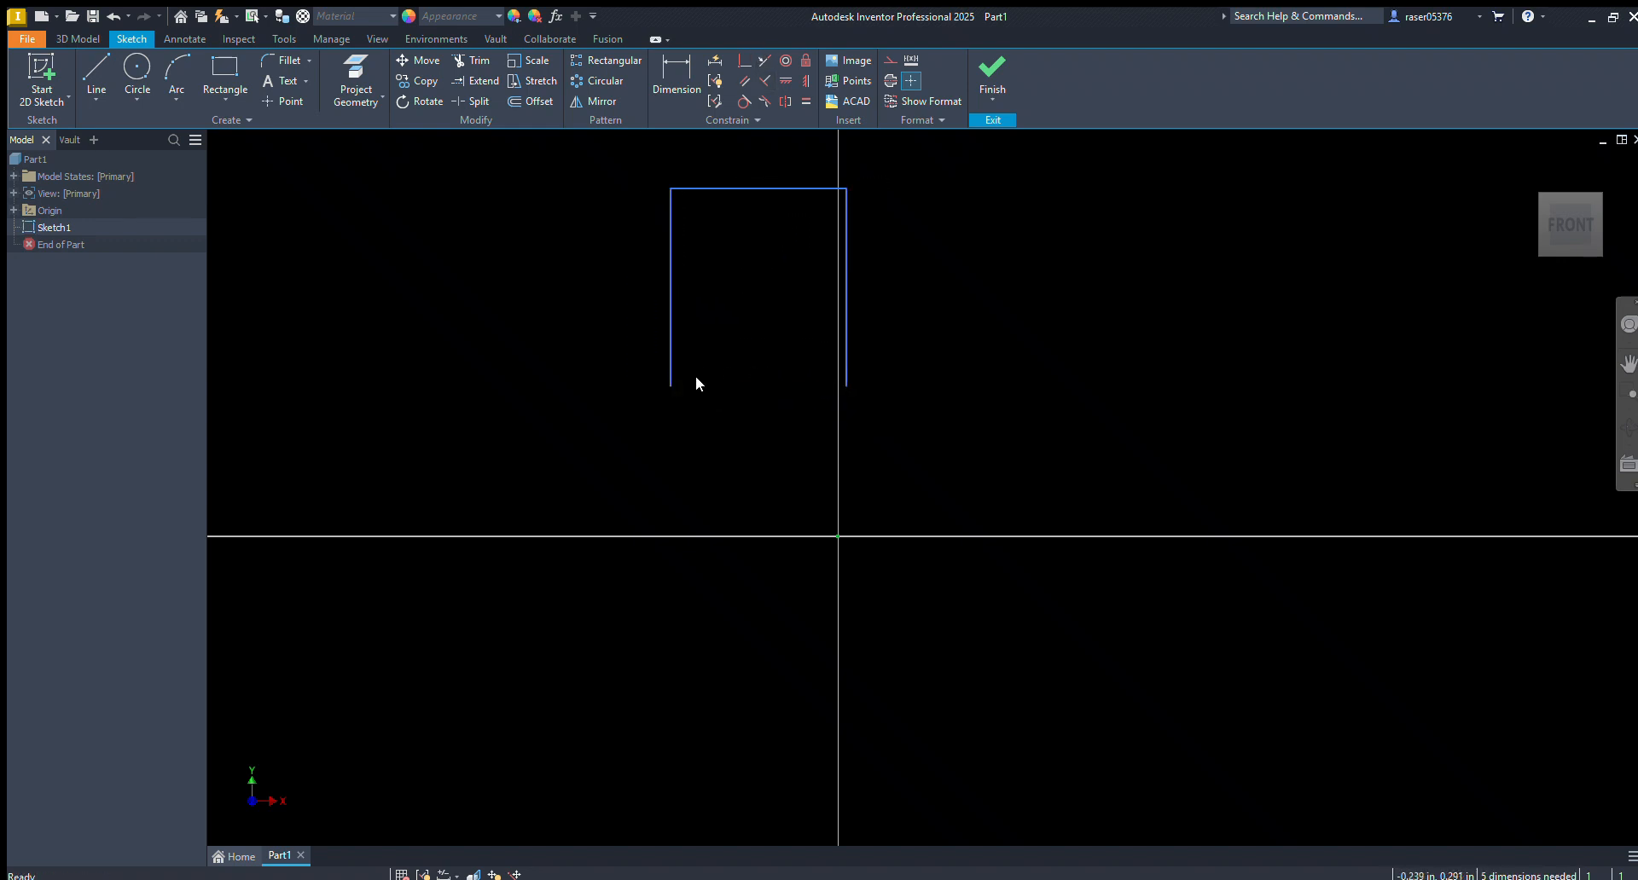
Lengthen the open rectangle's left side downward and close the bottom with a slanted line
left_click_drag(664, 386, 659, 507)
key("l")
left_click(660, 507)
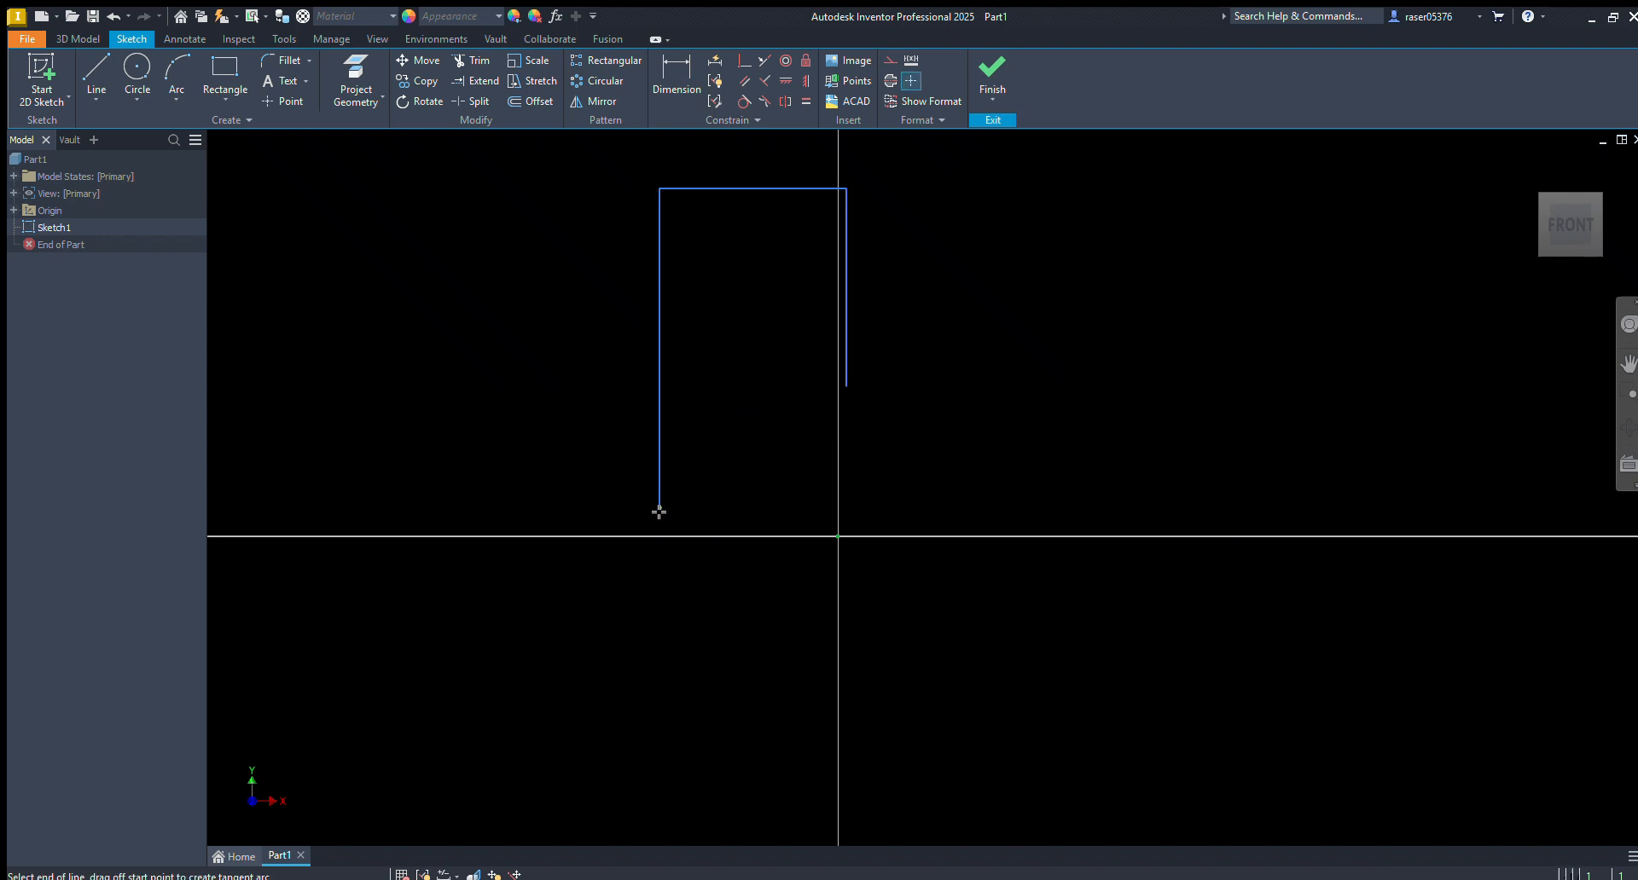
left_click(846, 386)
Draw a separate slanted line beside the shape, make it collinear with the shape's slanted edge, and reposition it
left_click(1009, 281)
double_click(1128, 435)
left_click(765, 59)
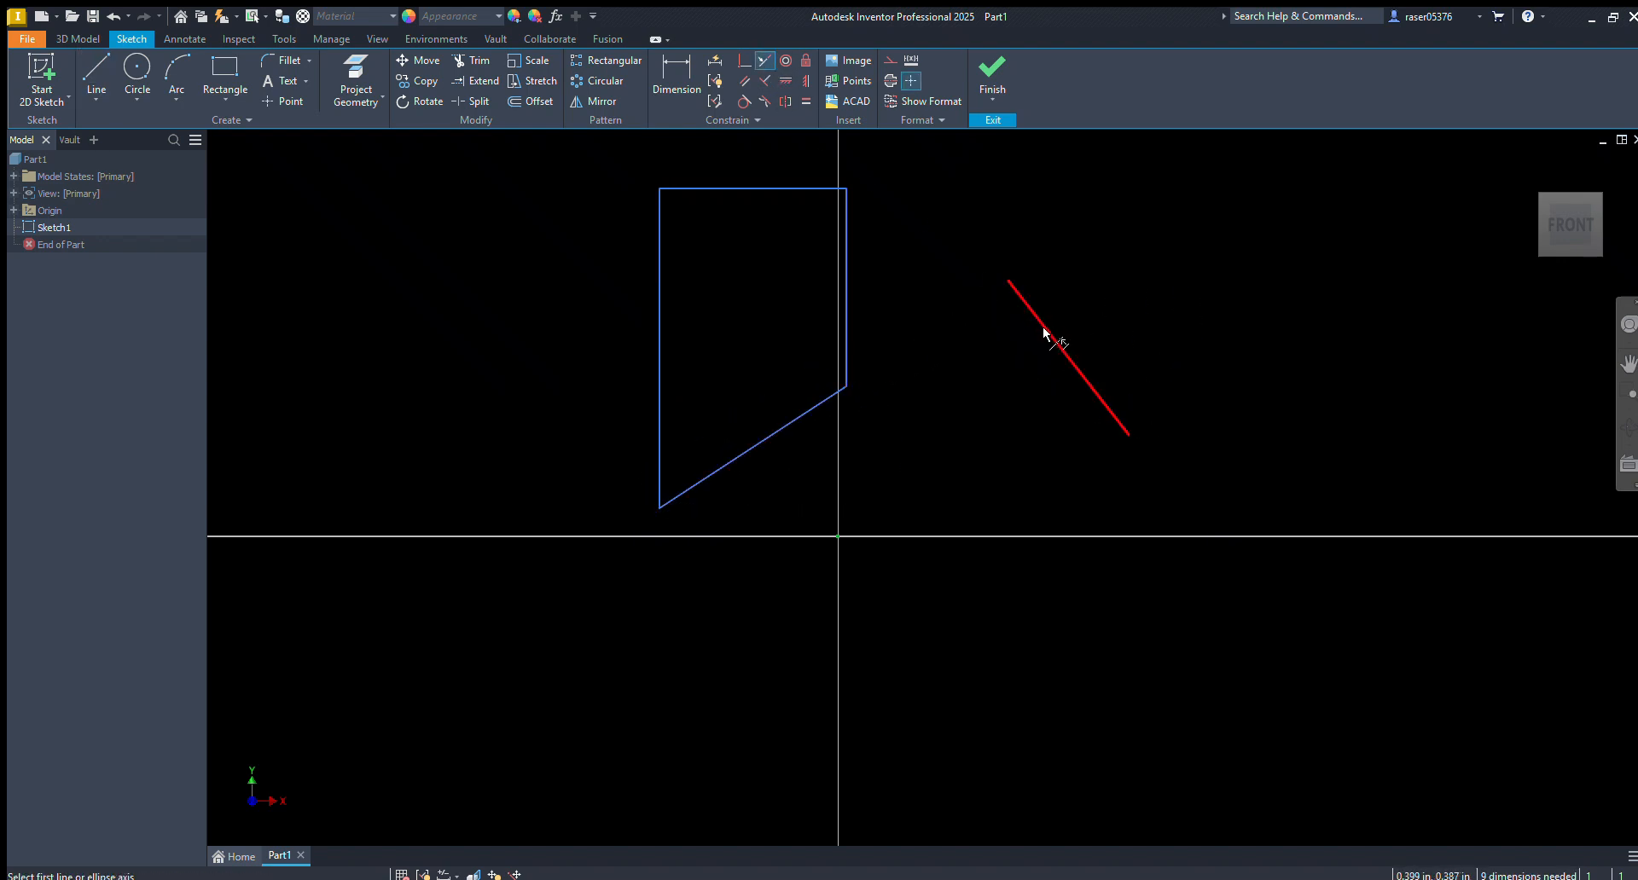
left_click(1045, 328)
left_click(797, 422)
key("Escape")
left_click_drag(1005, 274, 1035, 250)
Draw a long line through both collinear segments and make it a construction line
key("l")
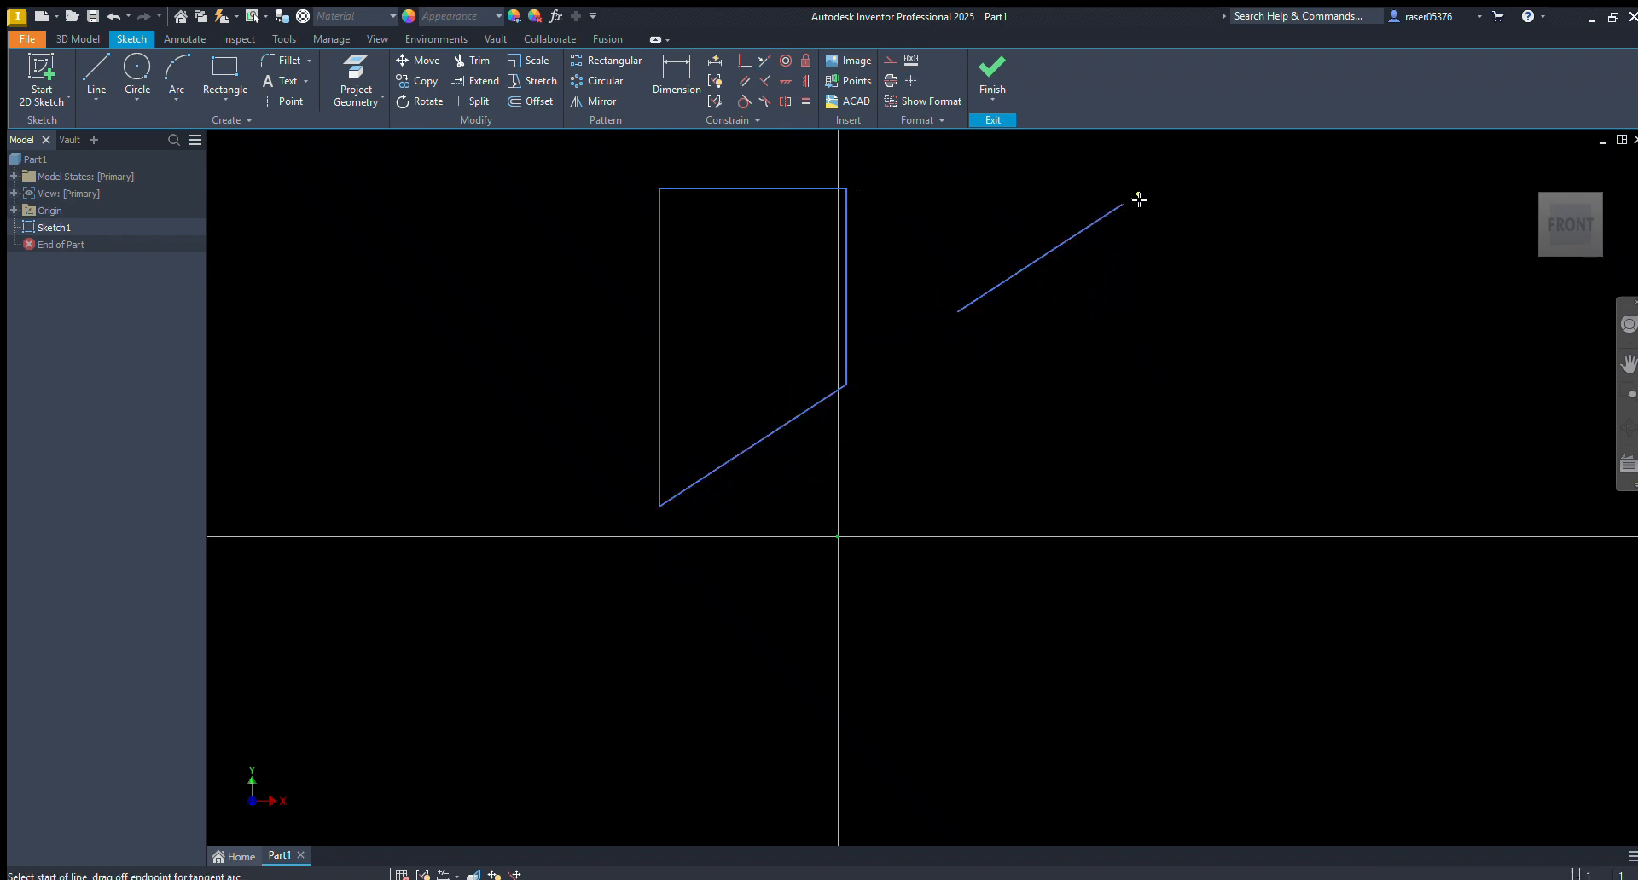
left_click(1125, 205)
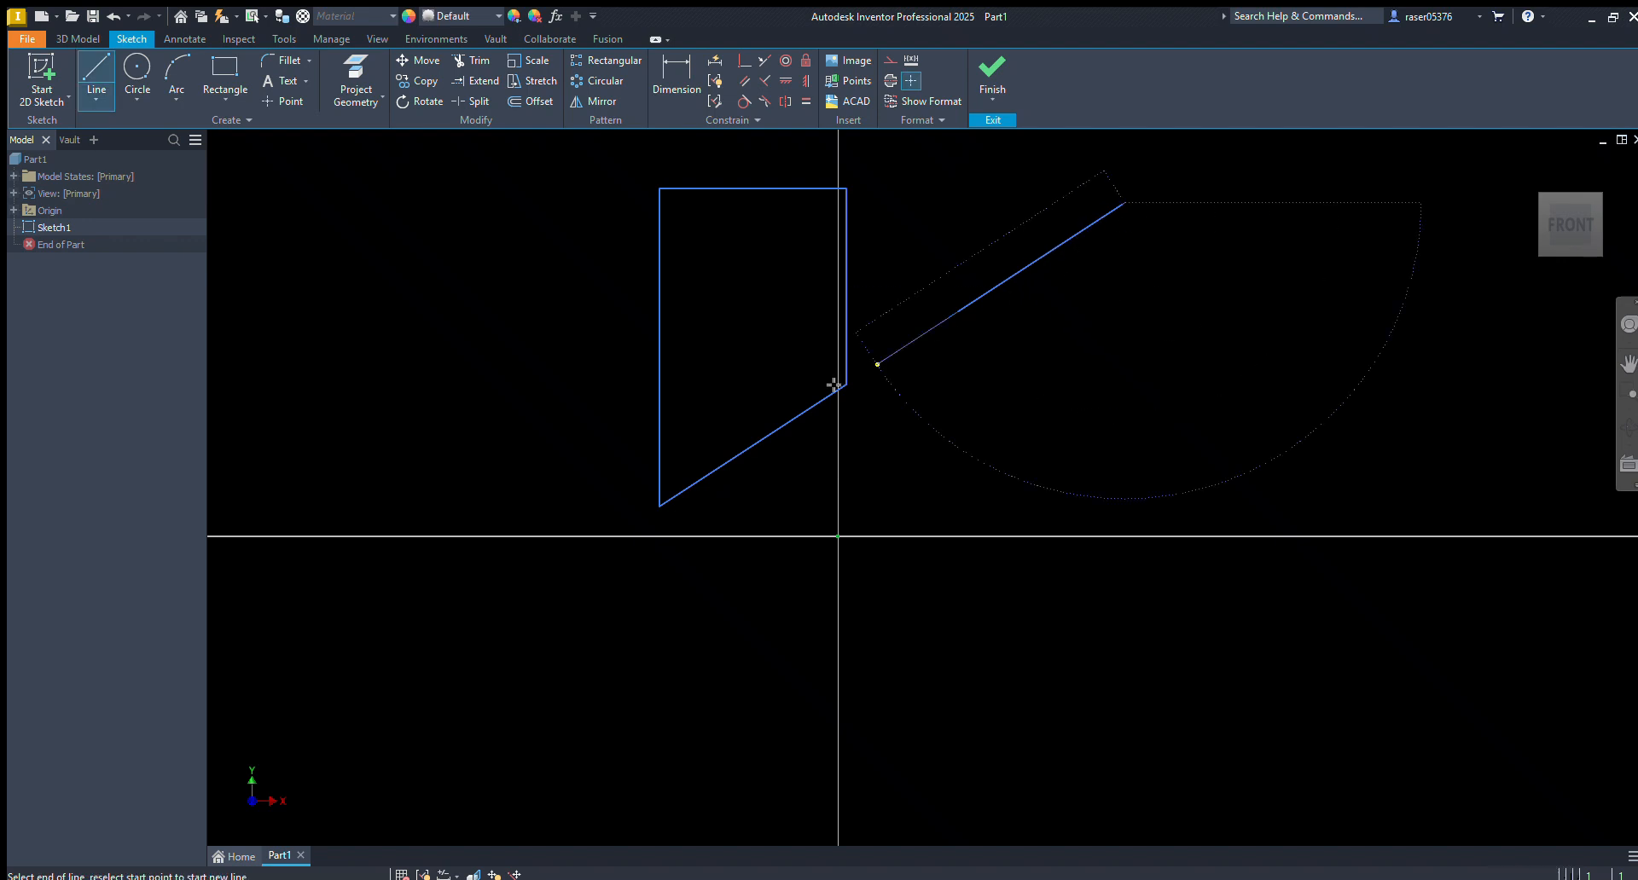
left_click(583, 555)
key("Escape")
left_click(903, 342)
key("x")
left_click(559, 522)
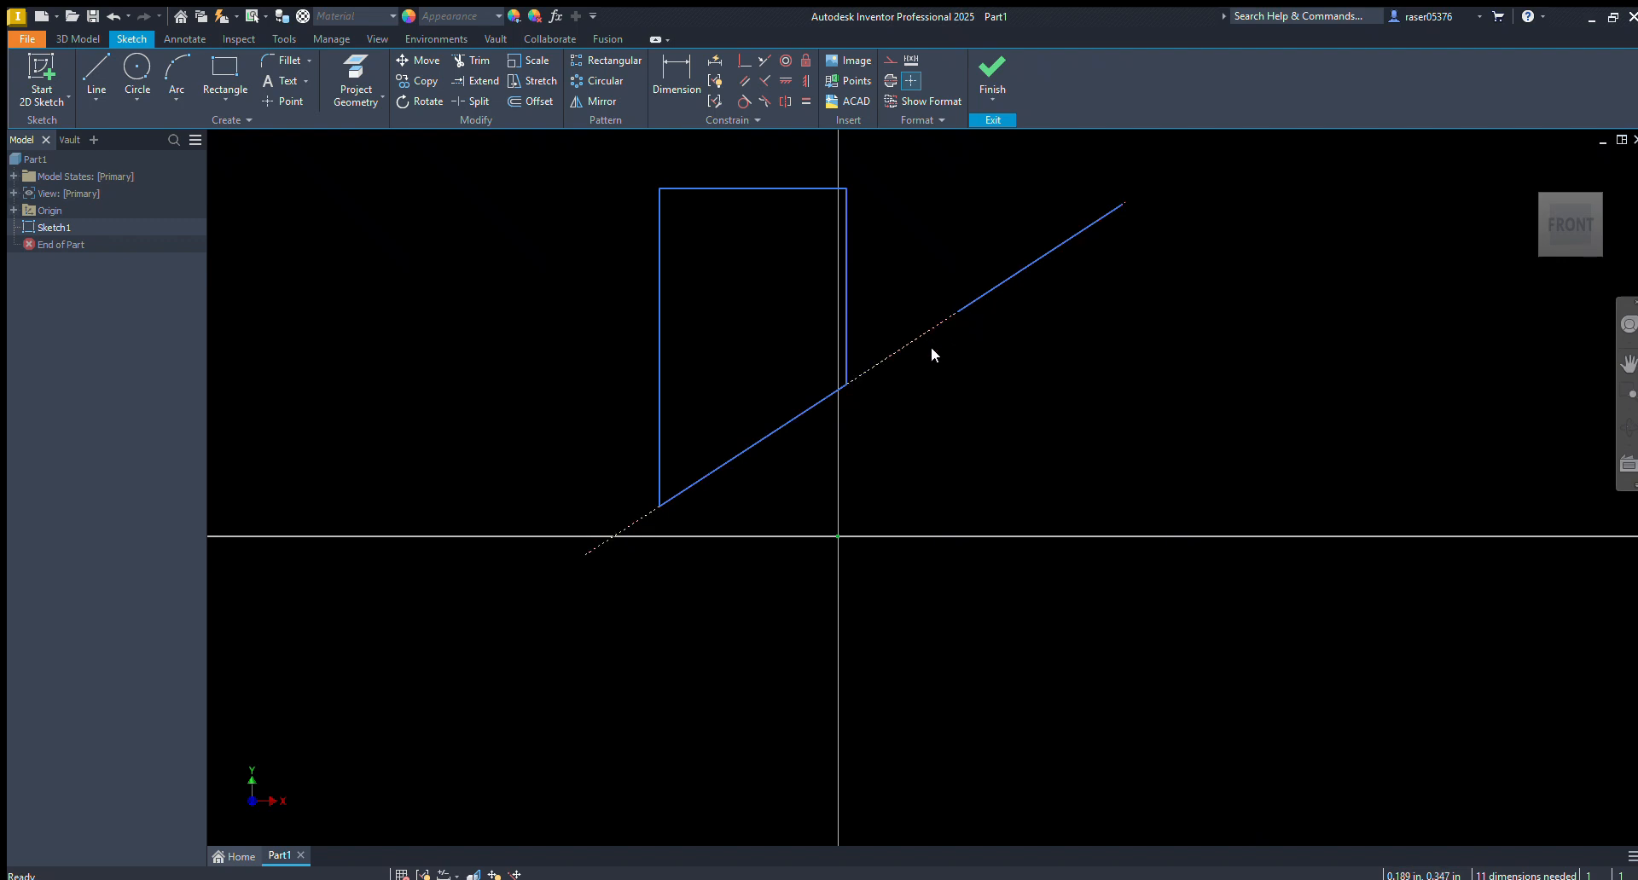
Delete the four-sided shape, the collinear line and the construction line
middle_click_drag(921, 386, 934, 442)
left_click_drag(1194, 196, 423, 650)
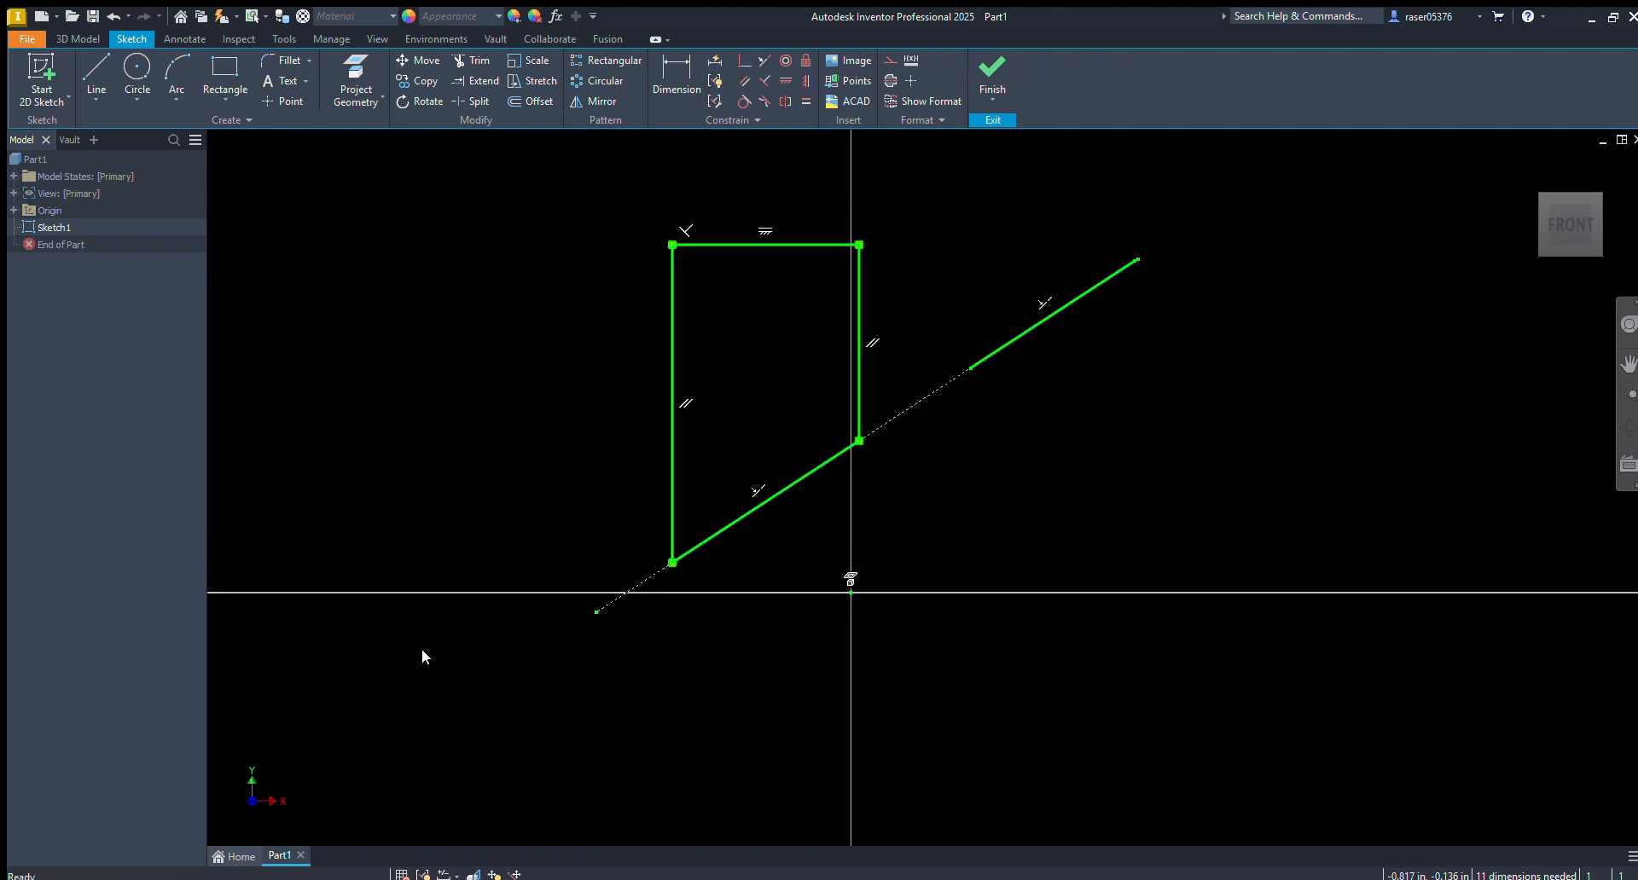
key("Delete")
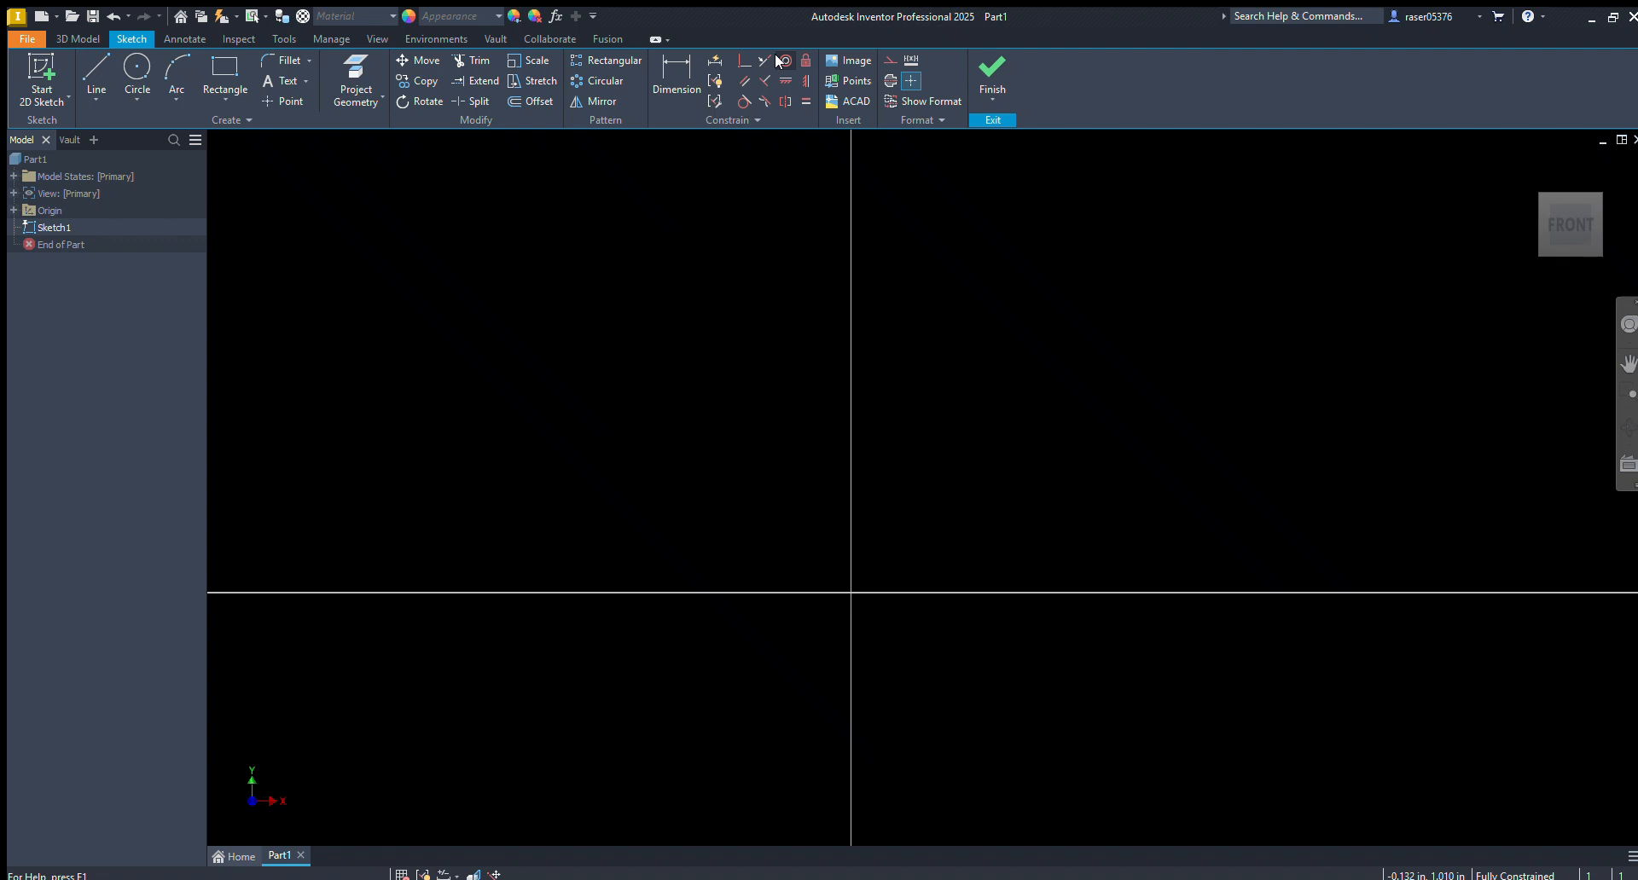
Sketch a circle and a separate three-point arc to its upper right, and move the arc slightly downward
key("c")
left_click(656, 412)
left_click(177, 81)
left_click(778, 198)
left_click(922, 381)
left_click(945, 308)
key("Escape")
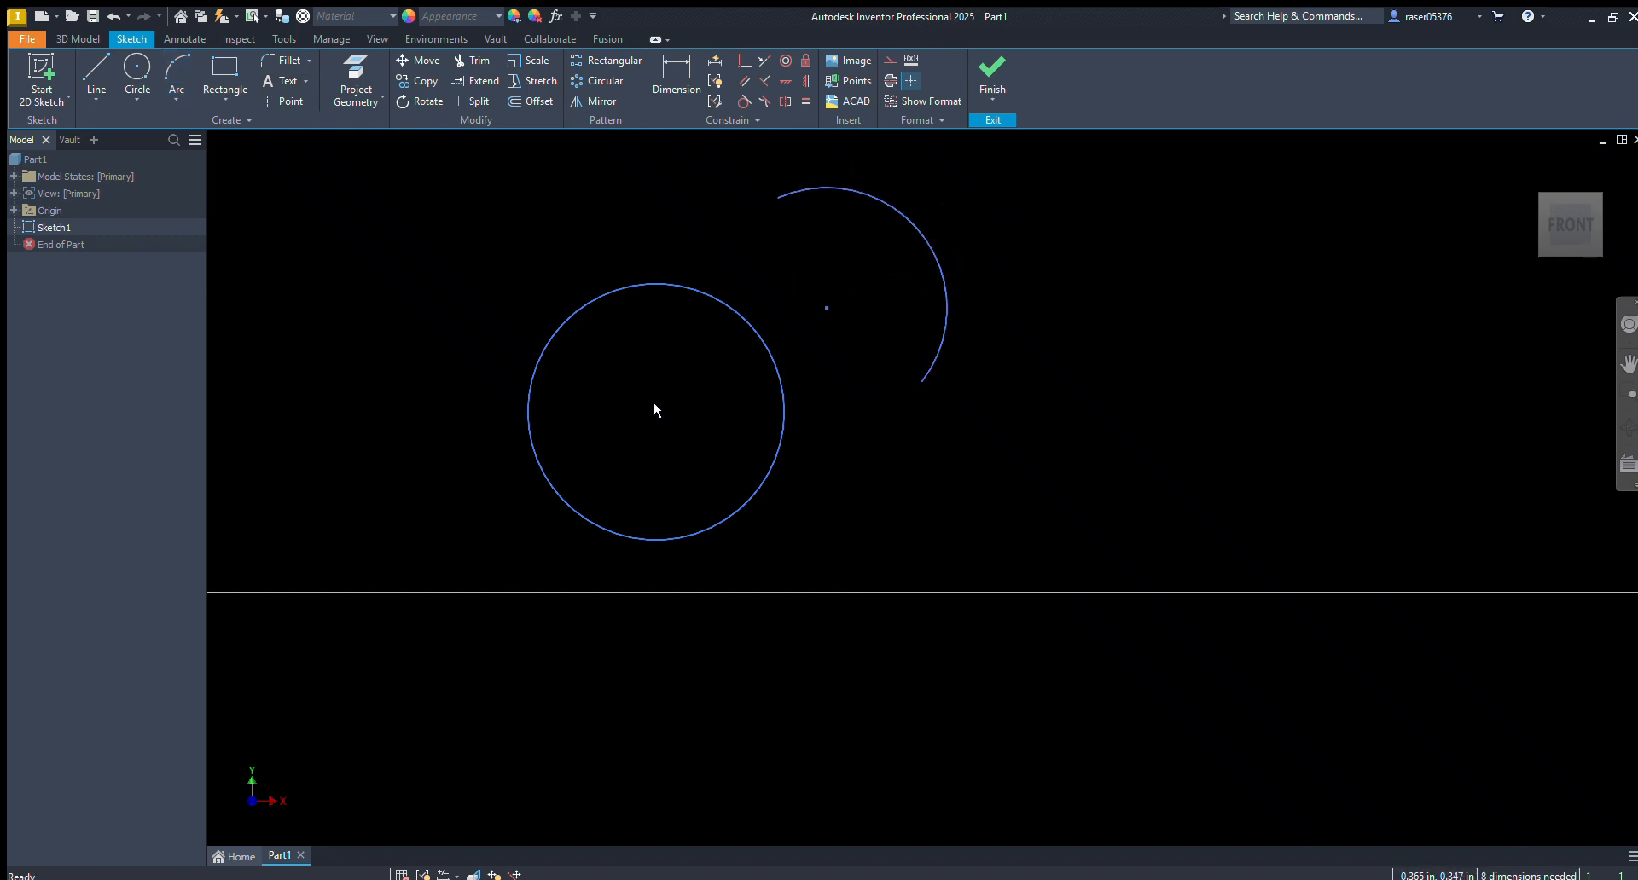
left_click_drag(827, 307, 835, 359)
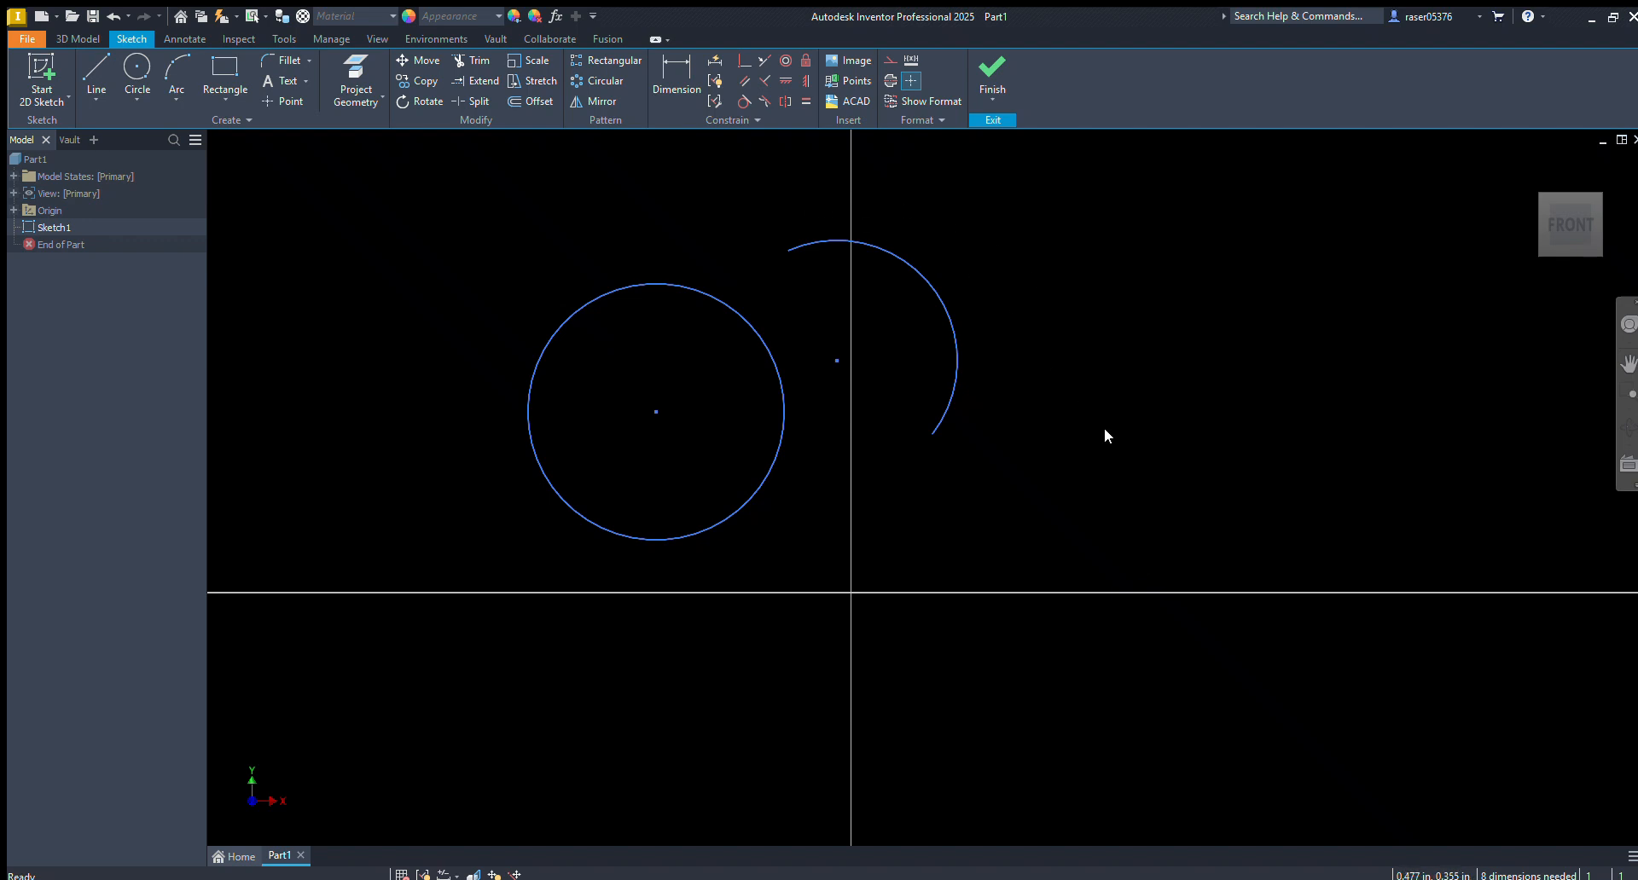
Make the arc concentric with the circle and adjust the pair to test the constraint
left_click(786, 59)
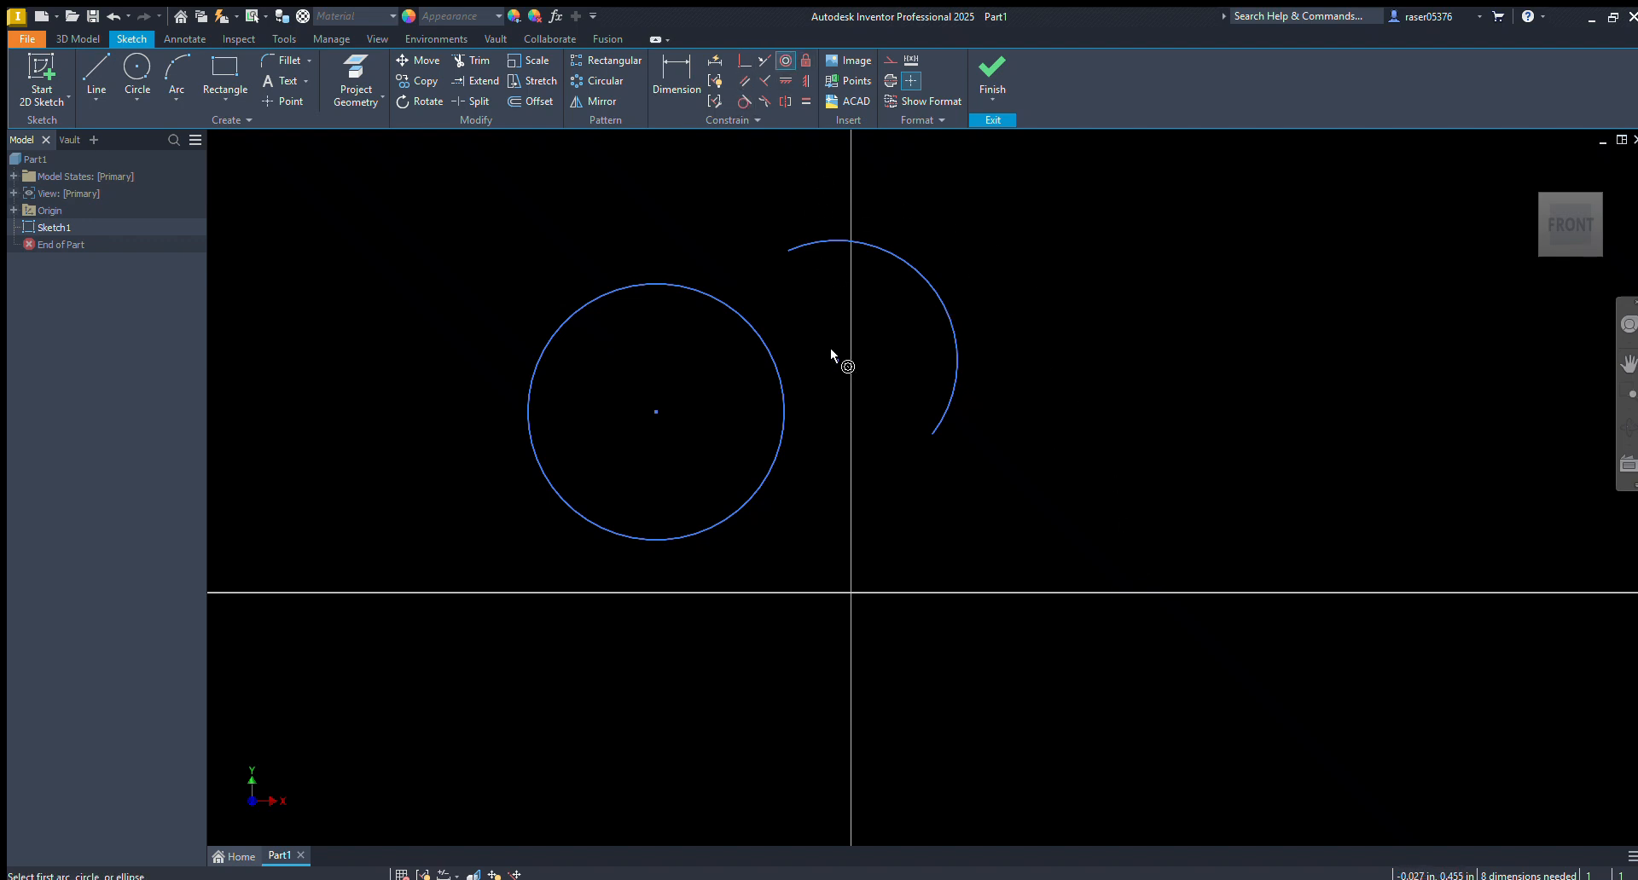
left_click(942, 284)
left_click(749, 329)
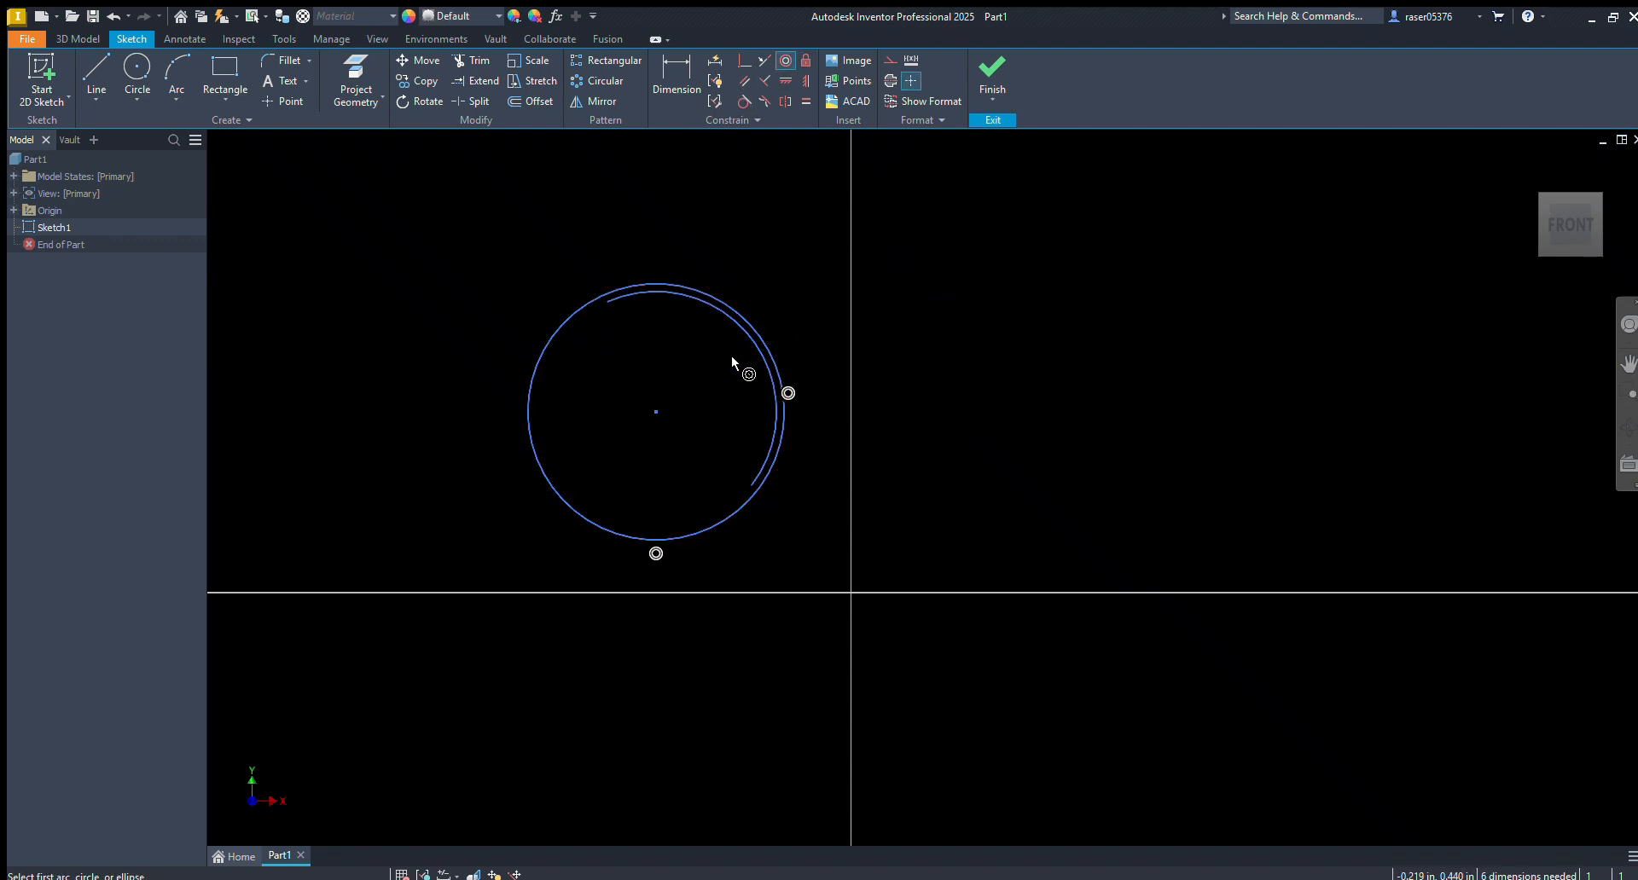
left_click_drag(753, 353, 695, 409)
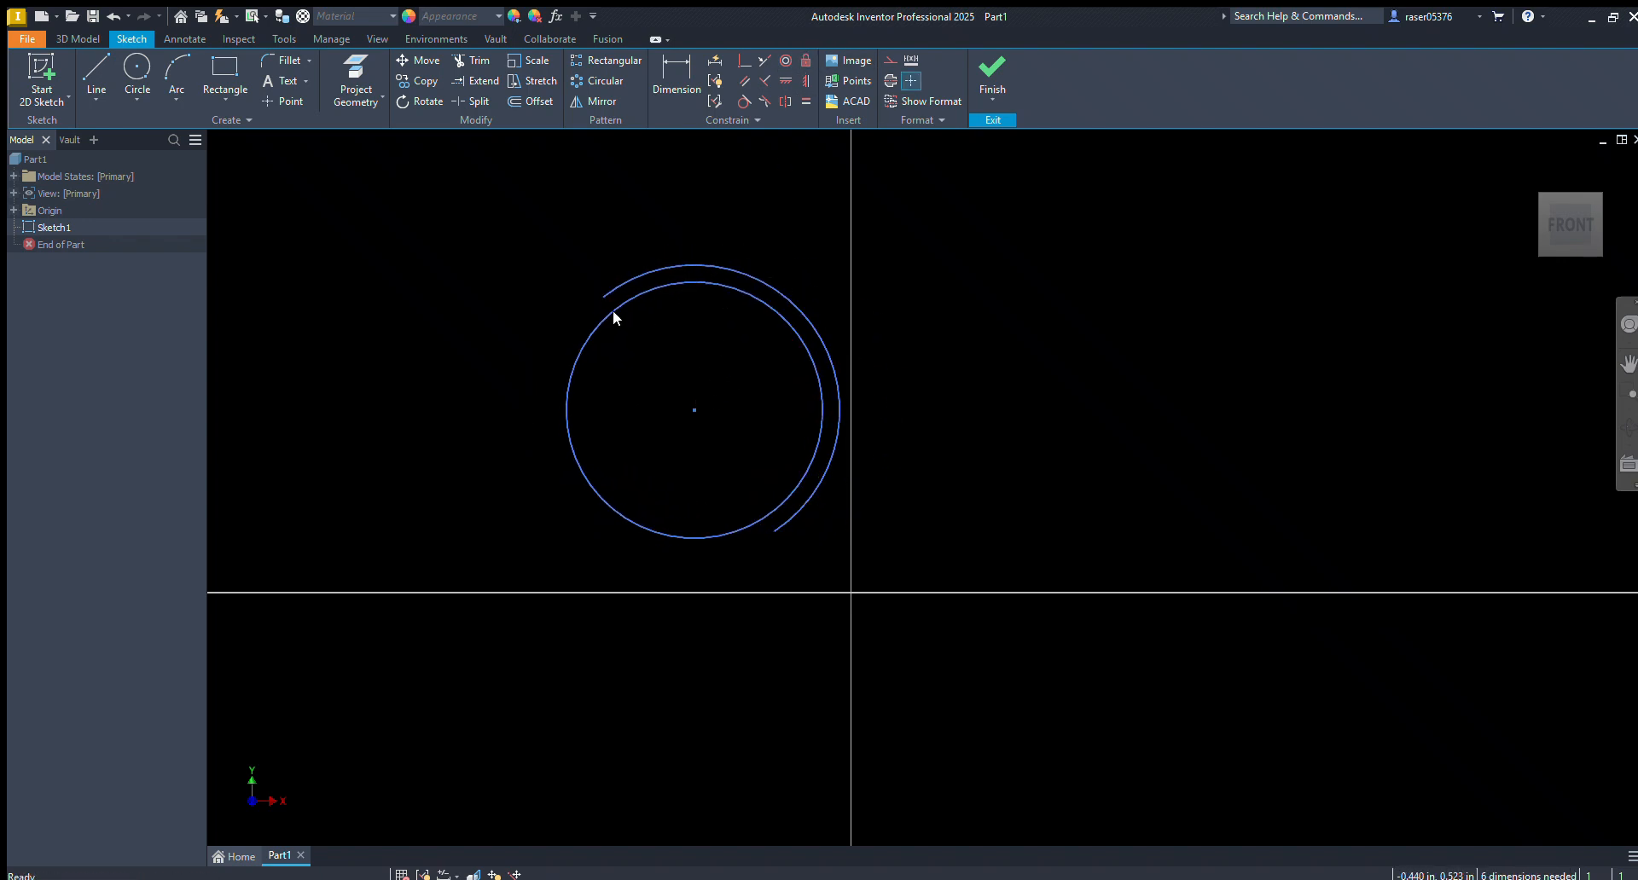
Fix the circle in place and enlarge the concentric arc around it
left_click(634, 291)
left_click_drag(786, 291, 638, 171)
scroll(639, 170, "down", 3)
middle_click_drag(638, 170, 711, 340)
key("Escape")
key("l")
key("Escape")
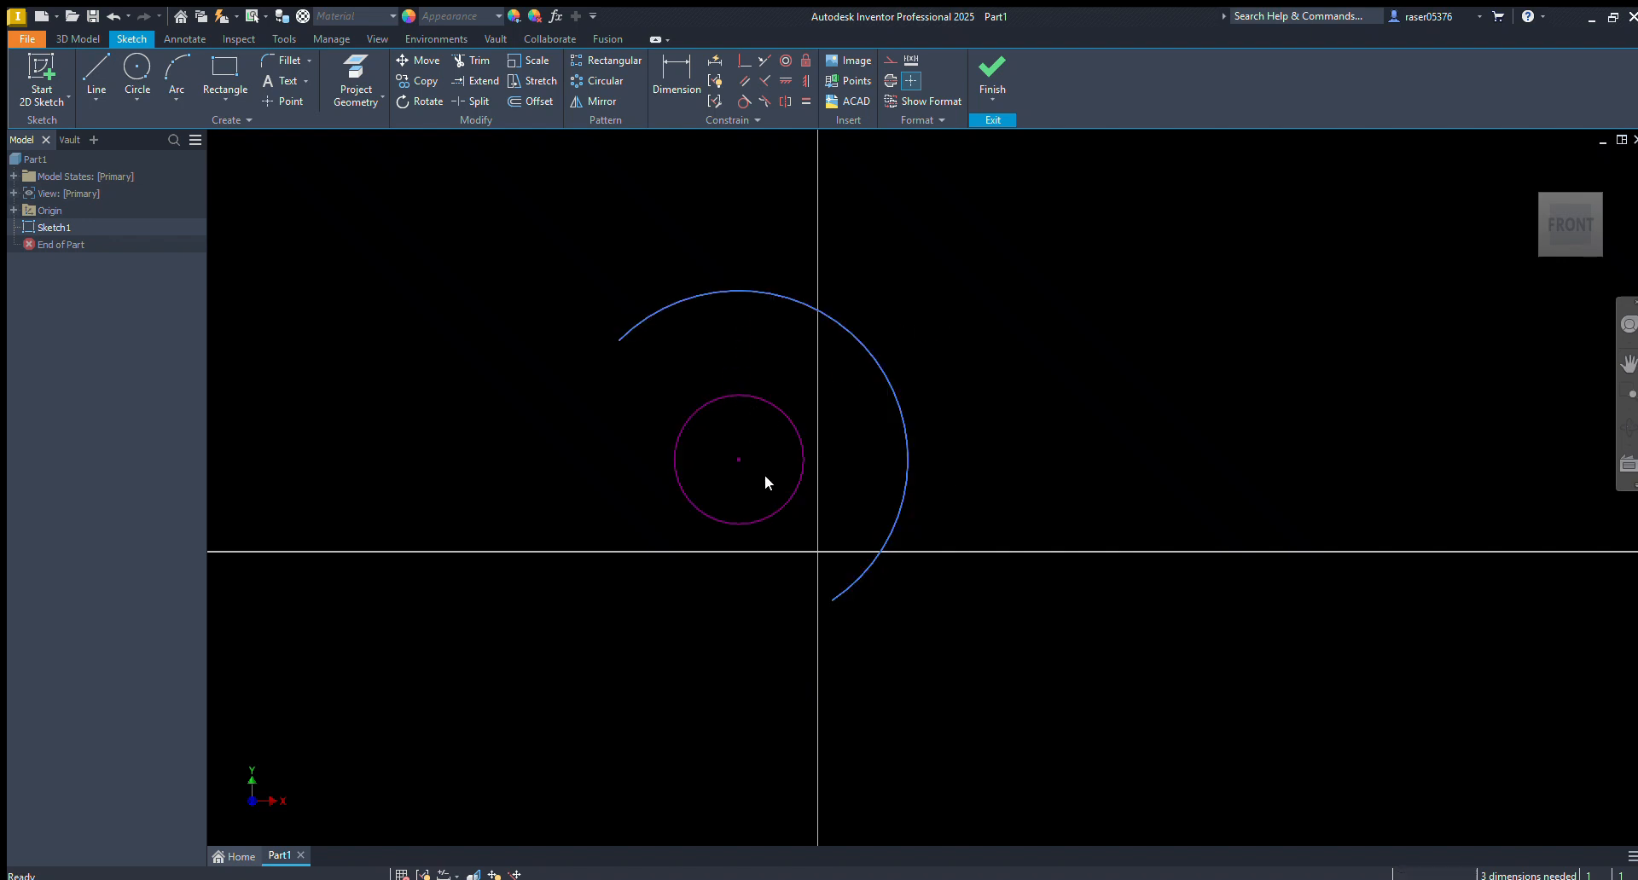
Delete the circle and arc, and sketch a small rectangle across the vertical axis
left_click_drag(1009, 261, 563, 615)
key("Delete")
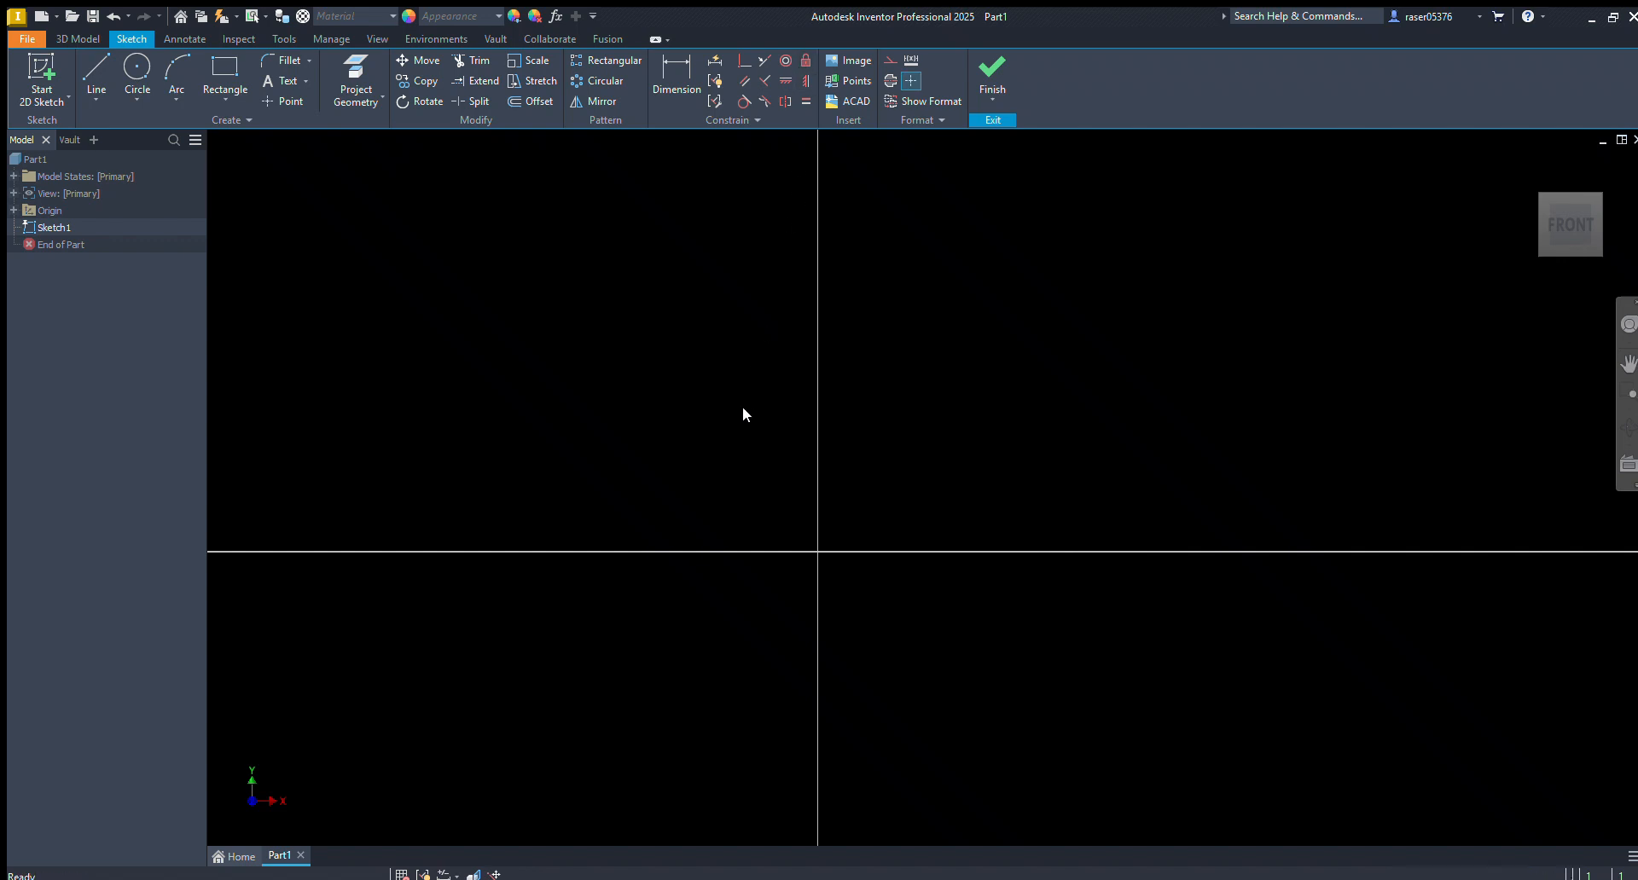
key("r")
left_click(715, 443)
left_click(846, 333)
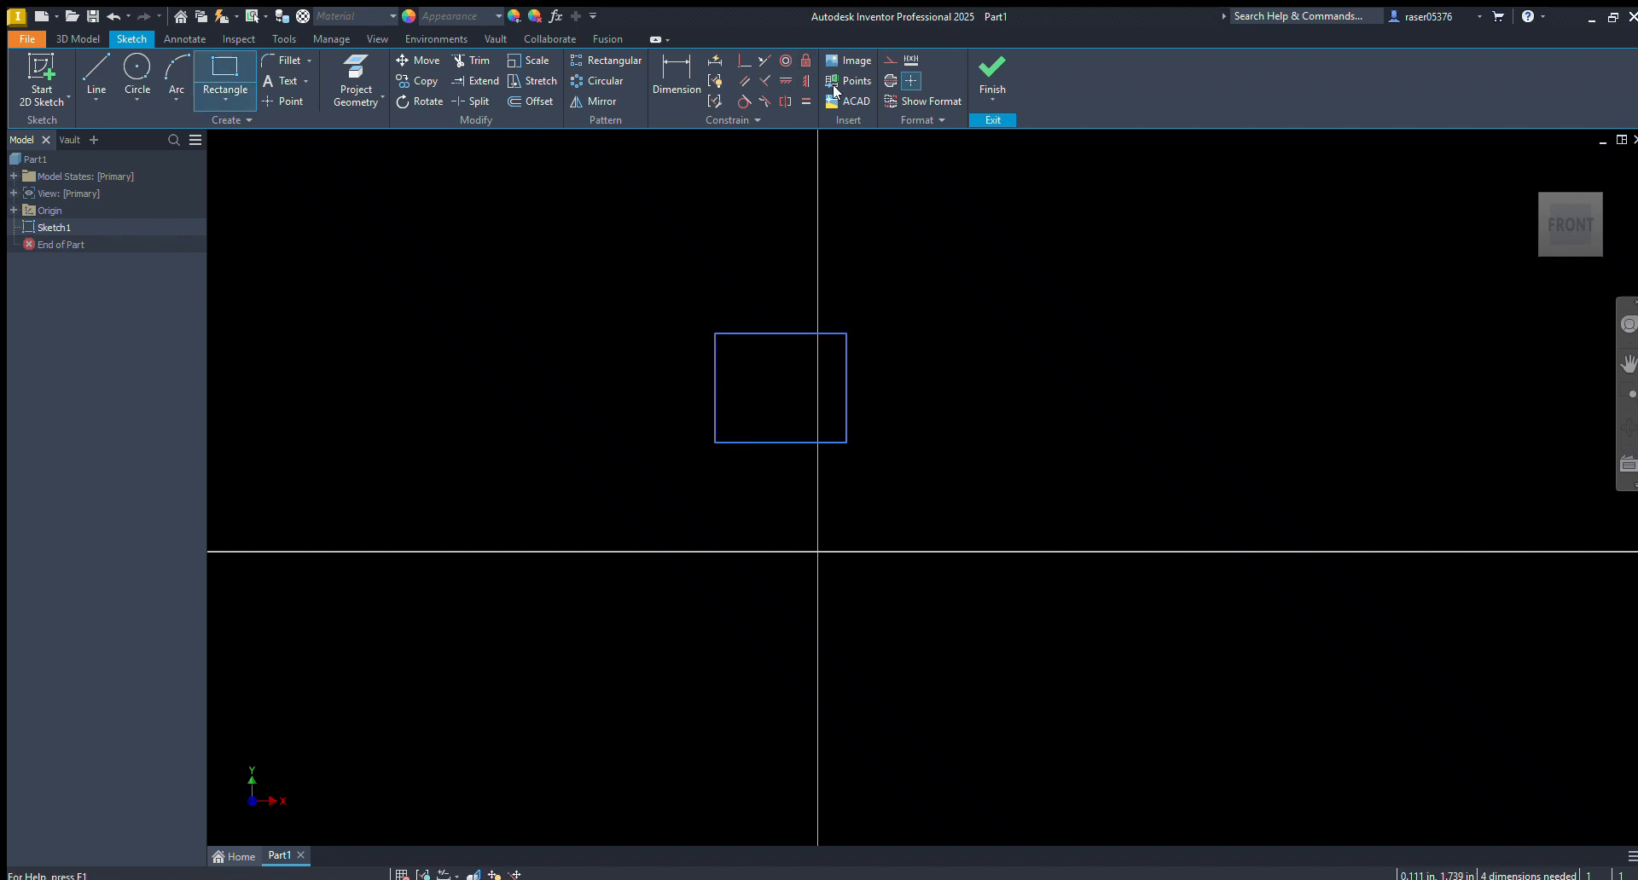
key("Escape")
Fix the rectangle's right side in place and test it by moving the right, top and bottom edges
left_click(845, 370)
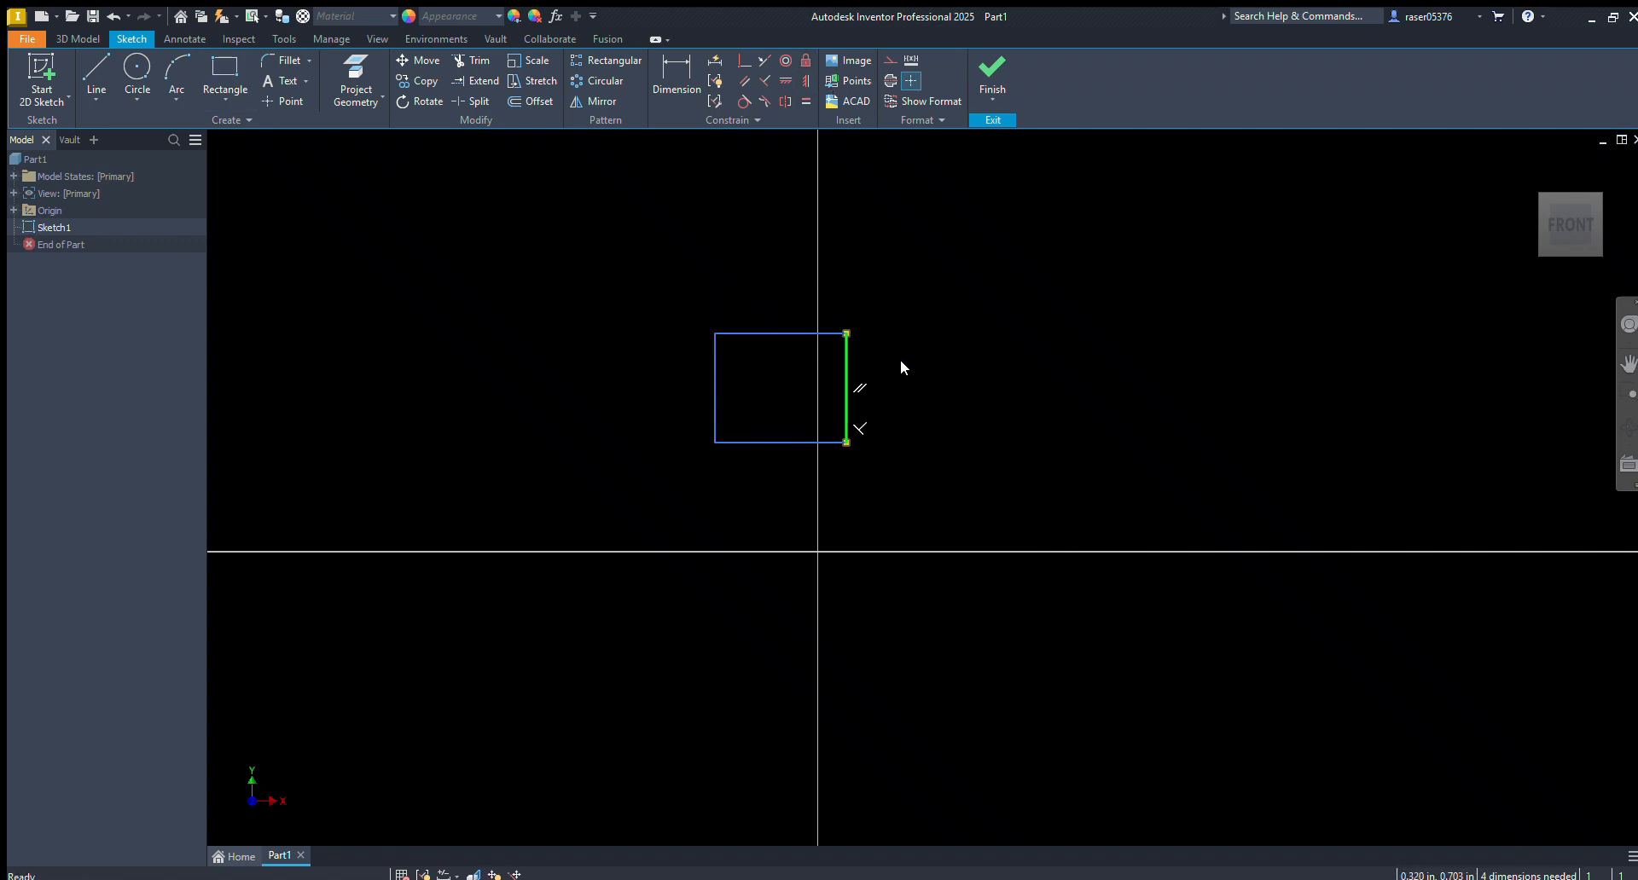
left_click(805, 59)
key("Escape")
left_click_drag(844, 361, 944, 328)
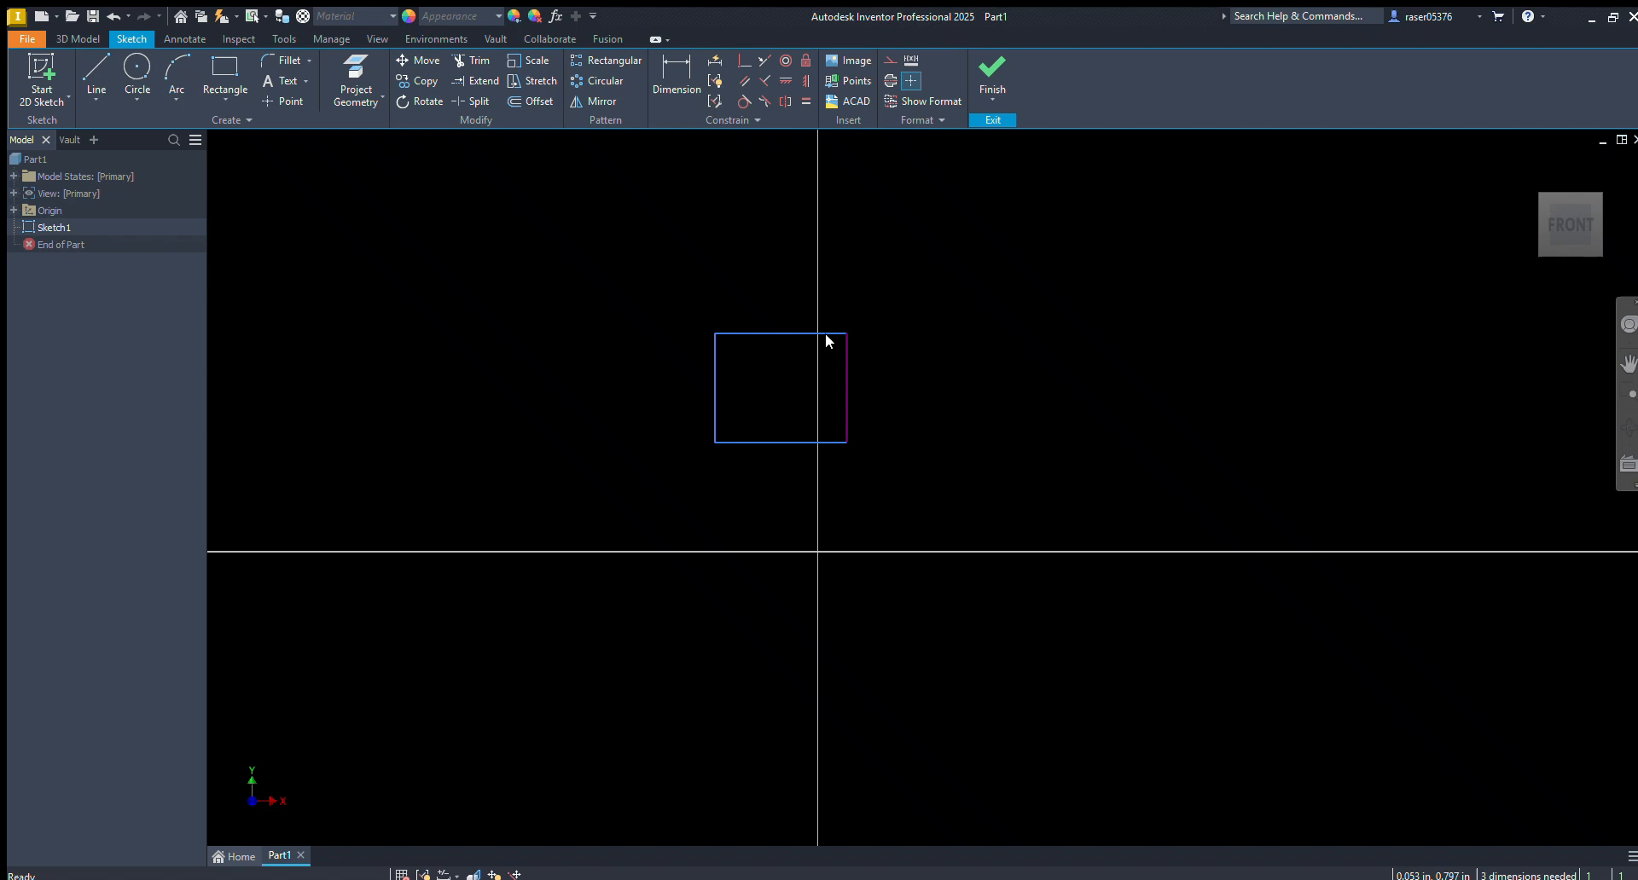
left_click_drag(841, 332, 830, 258)
left_click_drag(837, 442, 844, 555)
Delete the rectangle and sketch a circle above the origin, centered just left of the vertical axis
left_click_drag(977, 202, 571, 563)
key("Delete")
key("c")
left_click(800, 402)
left_click(886, 316)
key("Escape")
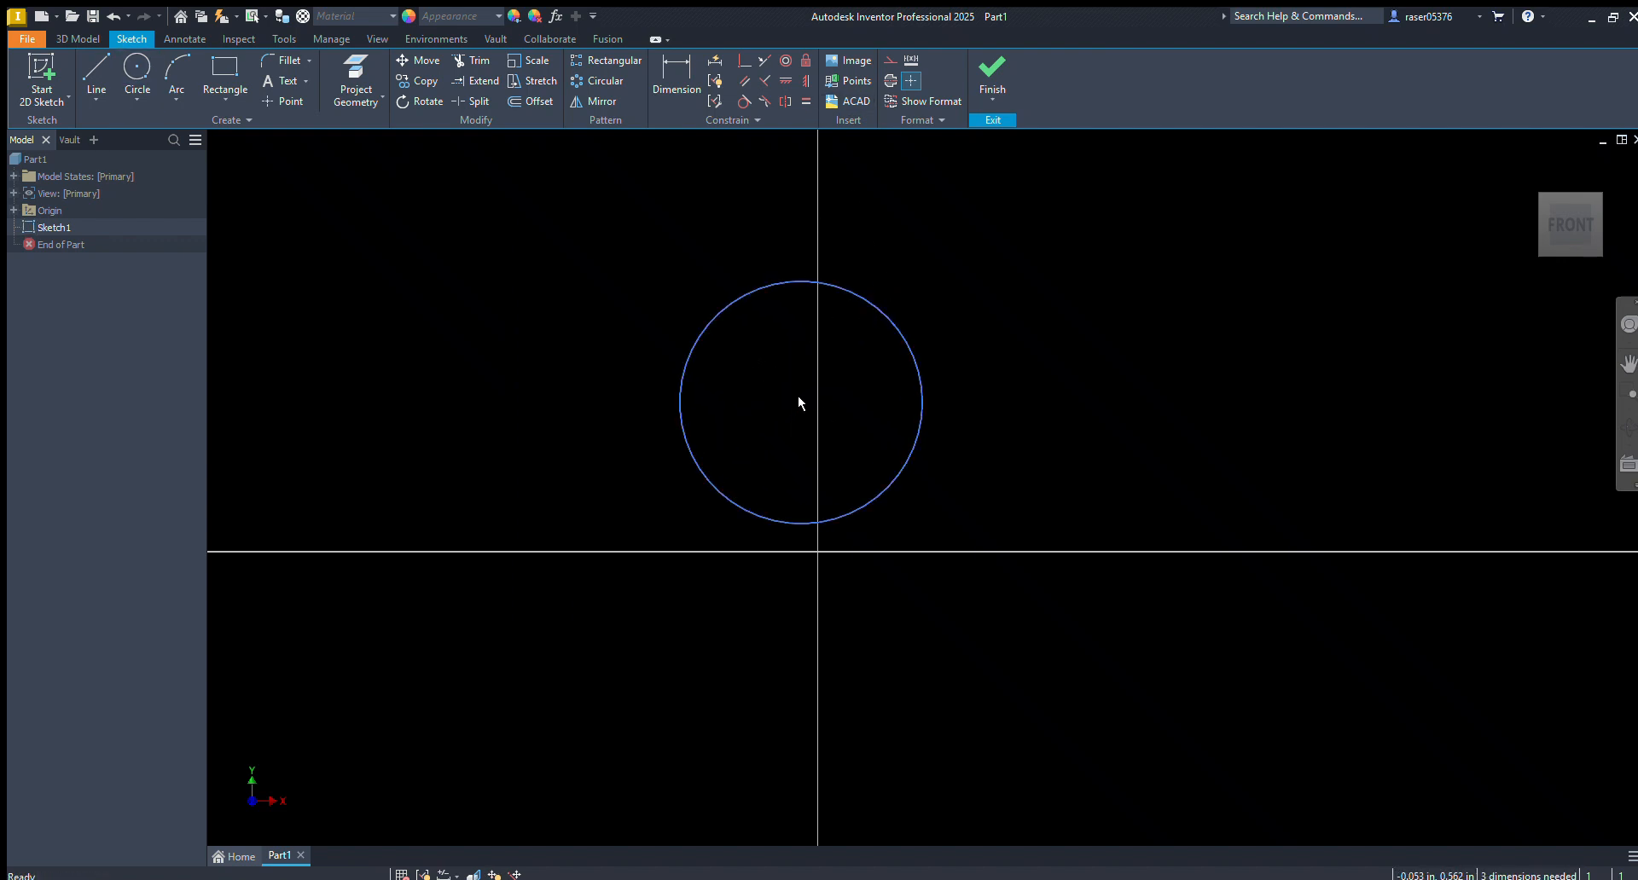
Fix the circle's center point and resize the circle to about 0.93 in in diameter
left_click(864, 296)
left_click_drag(865, 294, 879, 448)
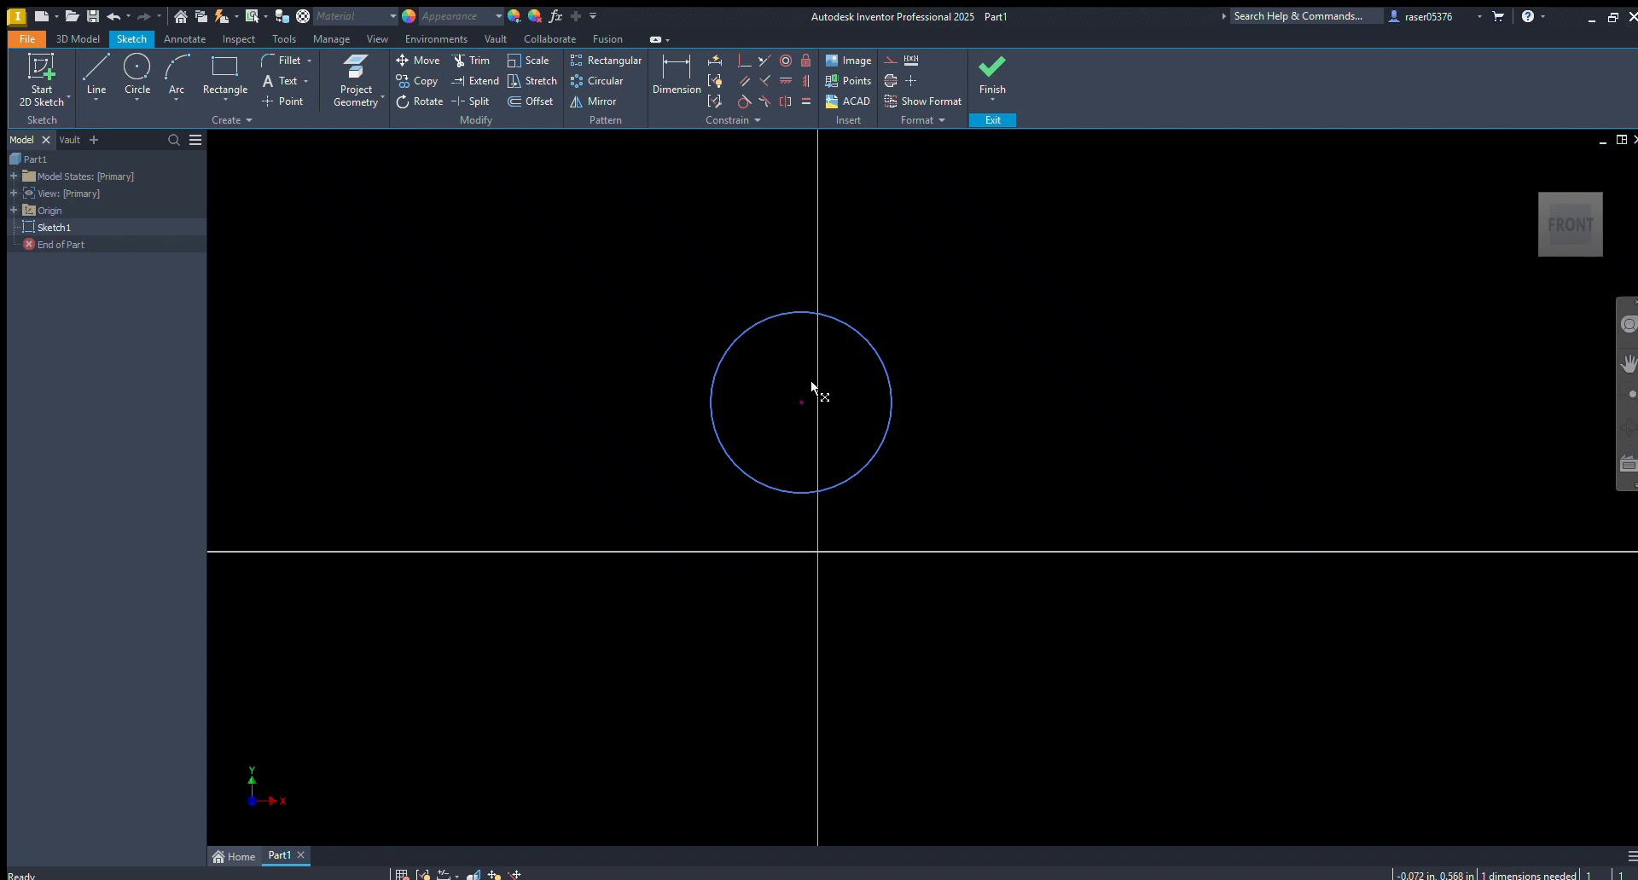
left_click_drag(861, 343, 870, 300)
Dimension the circle's diameter, and delete the circle with its dimension
key("d")
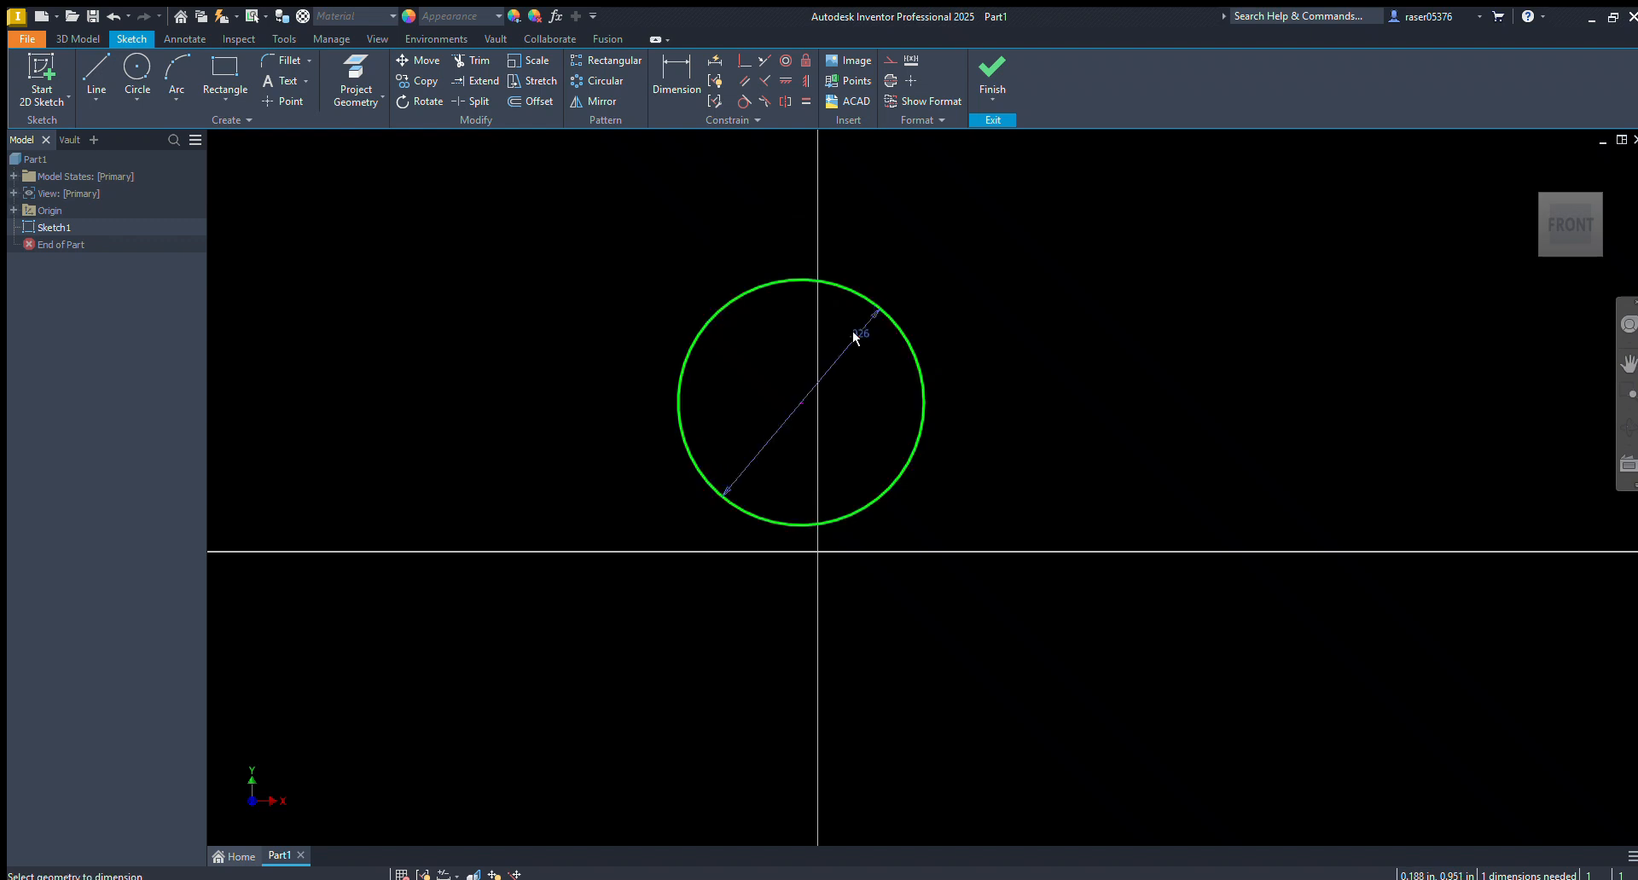
left_click(849, 374)
key("Escape")
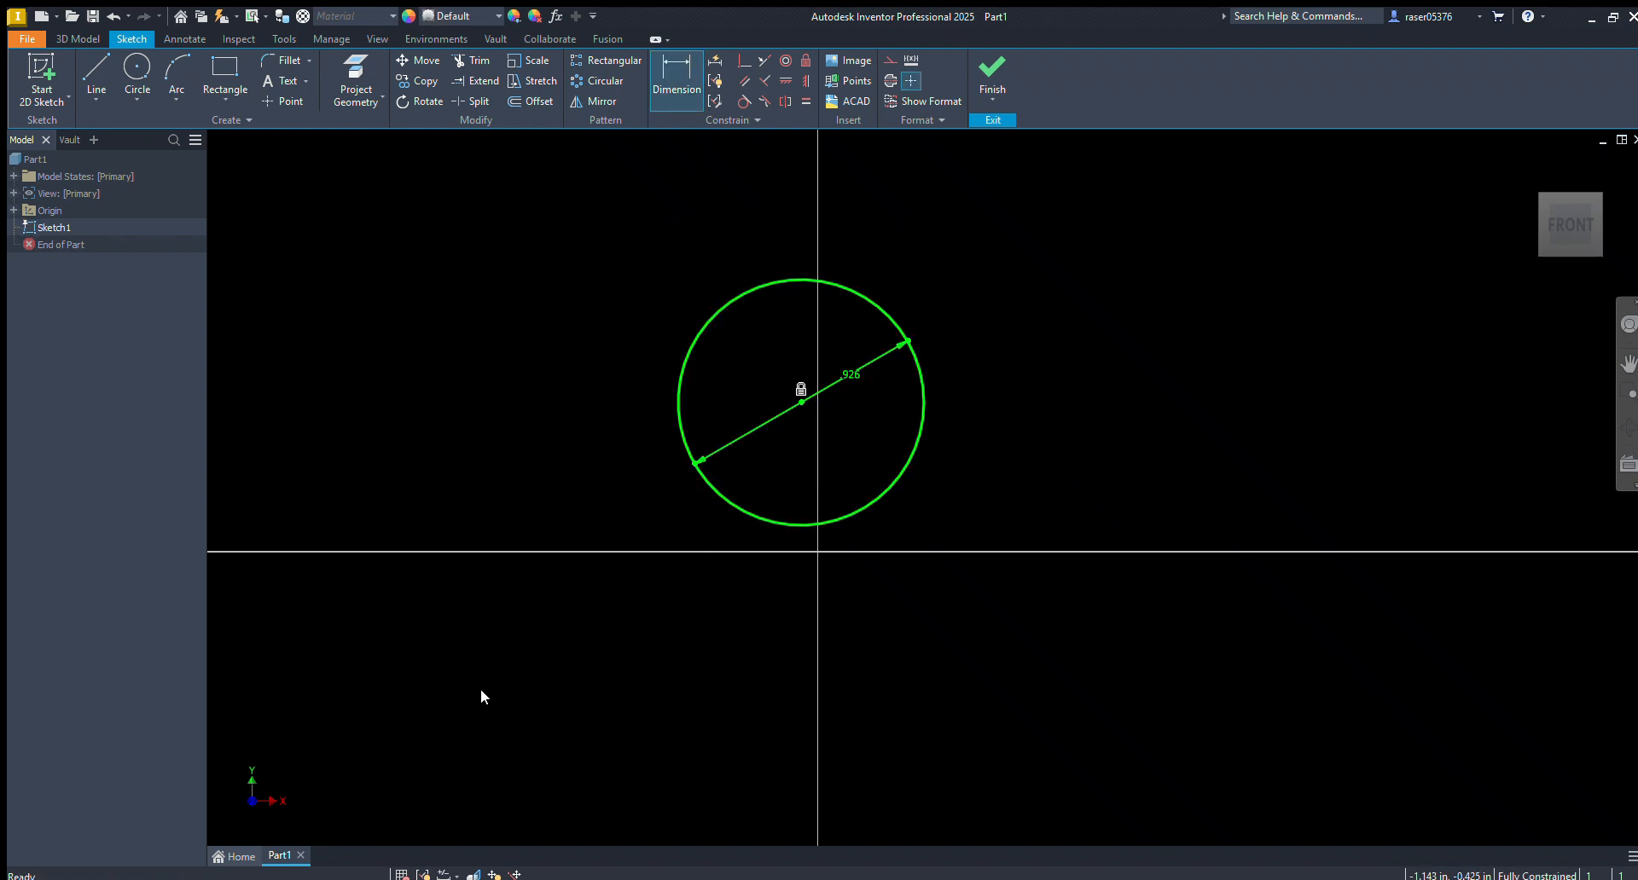
key("Delete")
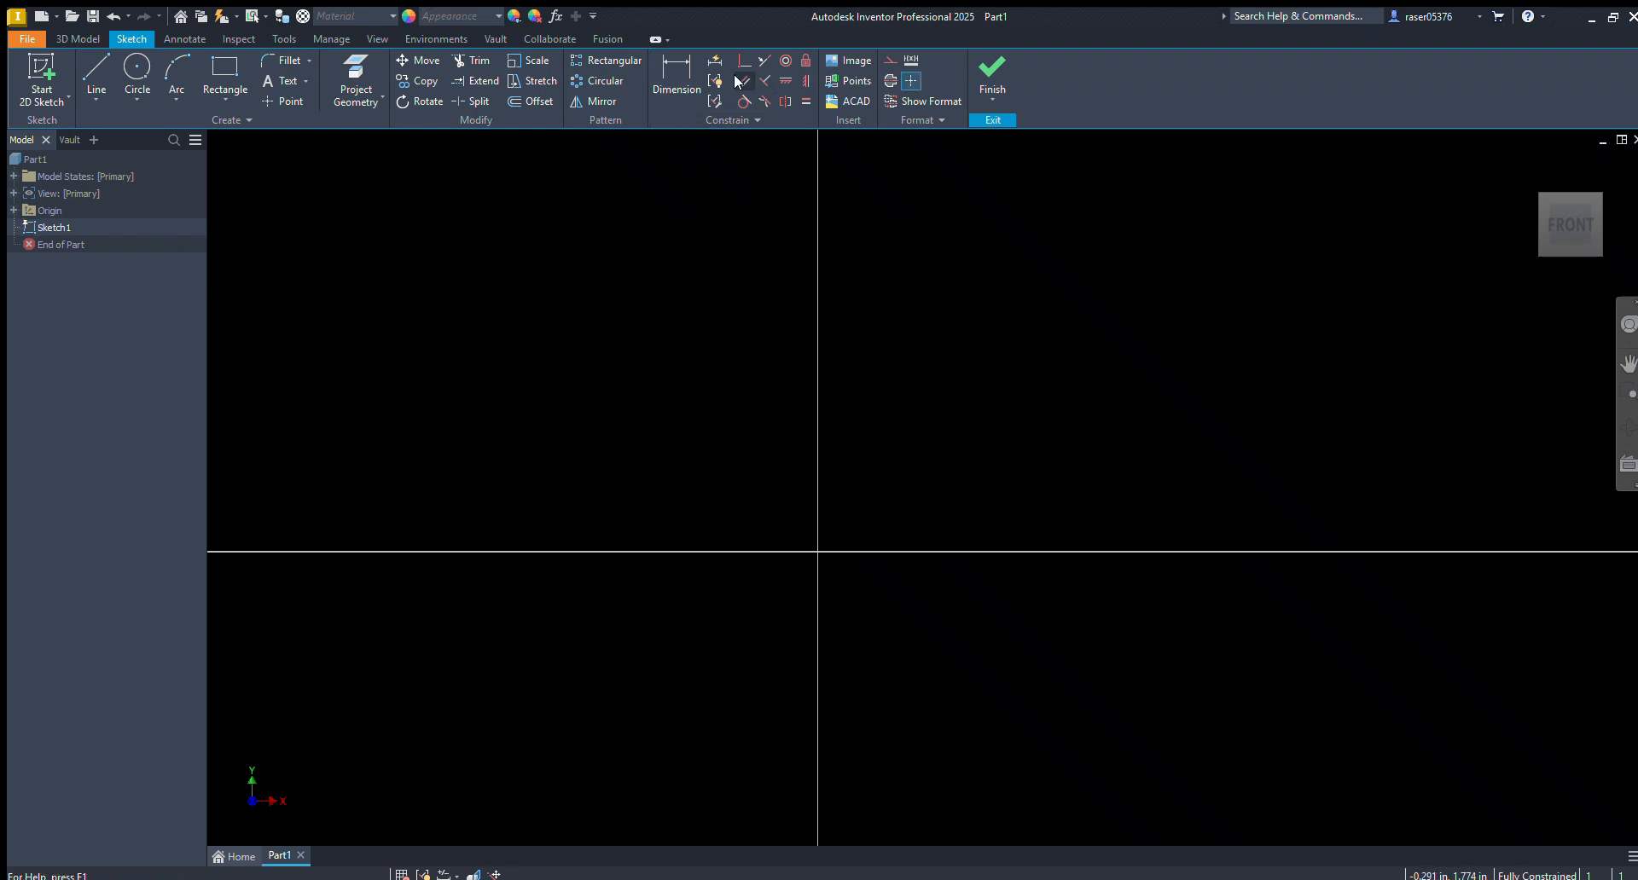
Draw a slanted line and a separate horizontal line below it
key("l")
left_click(674, 346)
left_click(808, 232)
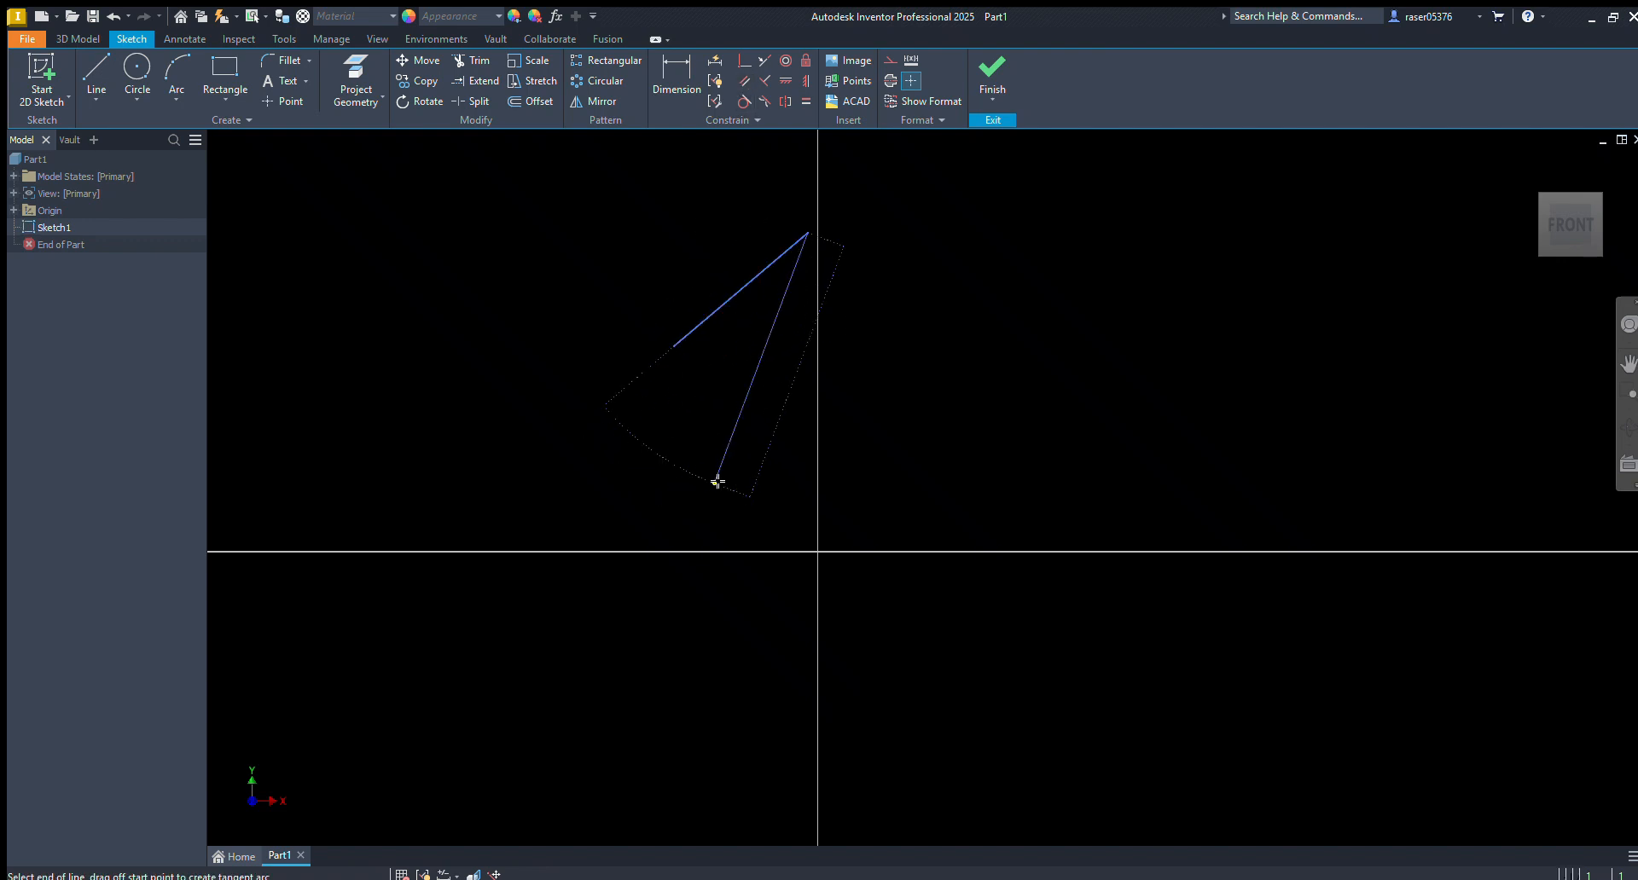
key("Escape")
key("l")
left_click(722, 459)
left_click(903, 459)
key("Escape")
Apply a parallel constraint between the slanted line and the horizontal line
left_click(739, 75)
left_click(726, 290)
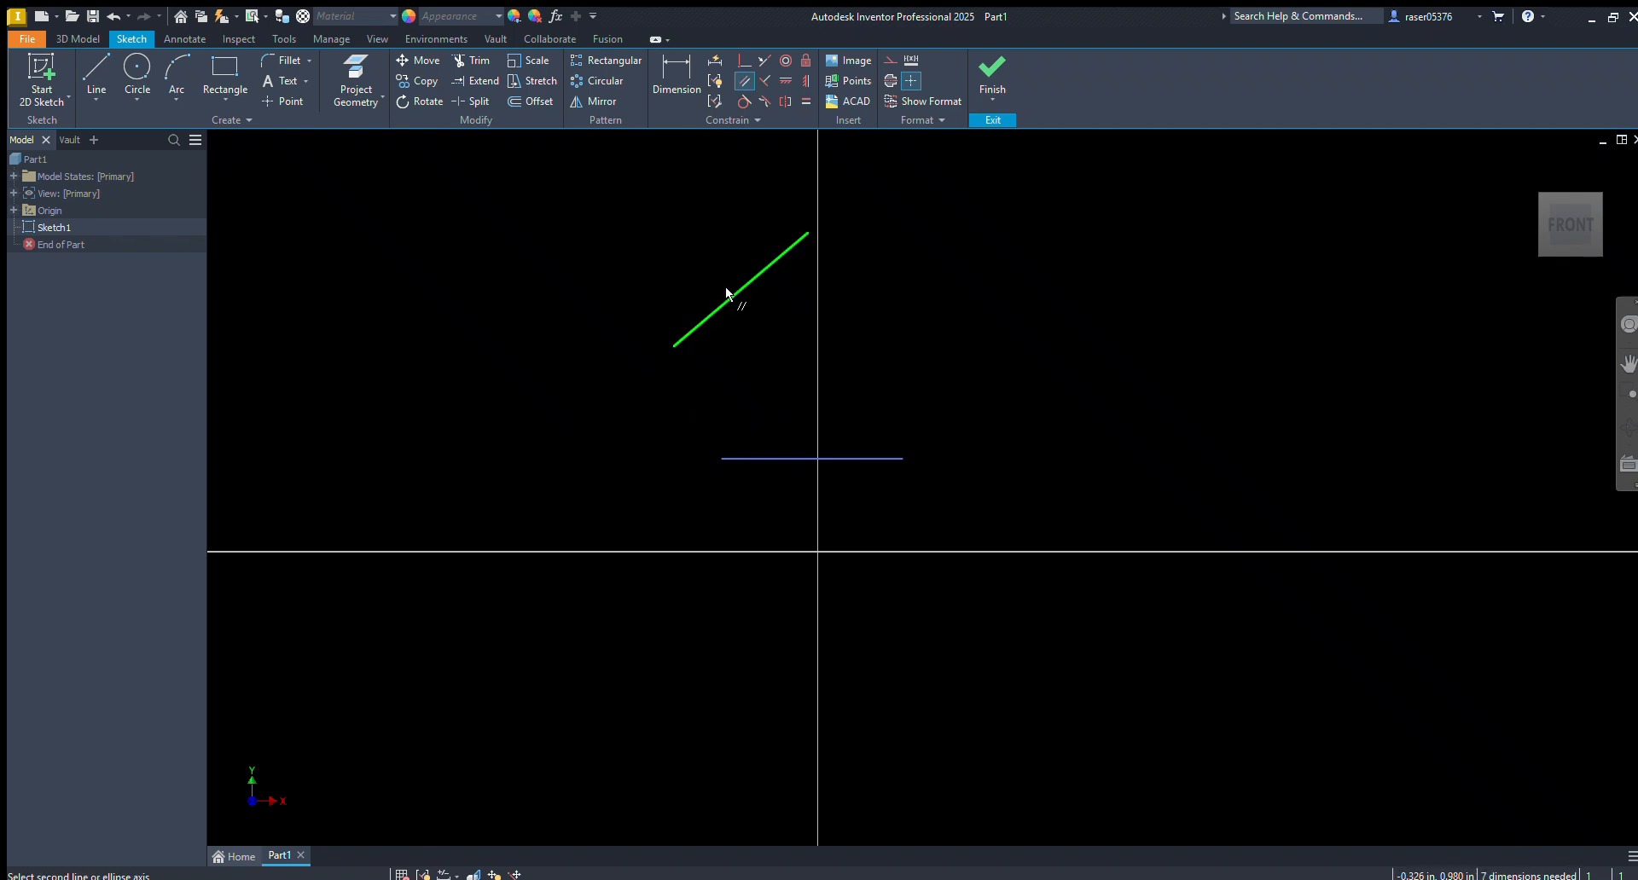
left_click(770, 458)
key("Escape")
Move one of the parallel lines to test the constraint, and delete both lines
left_click_drag(799, 289, 875, 331)
left_click_drag(984, 246, 664, 535)
key("Delete")
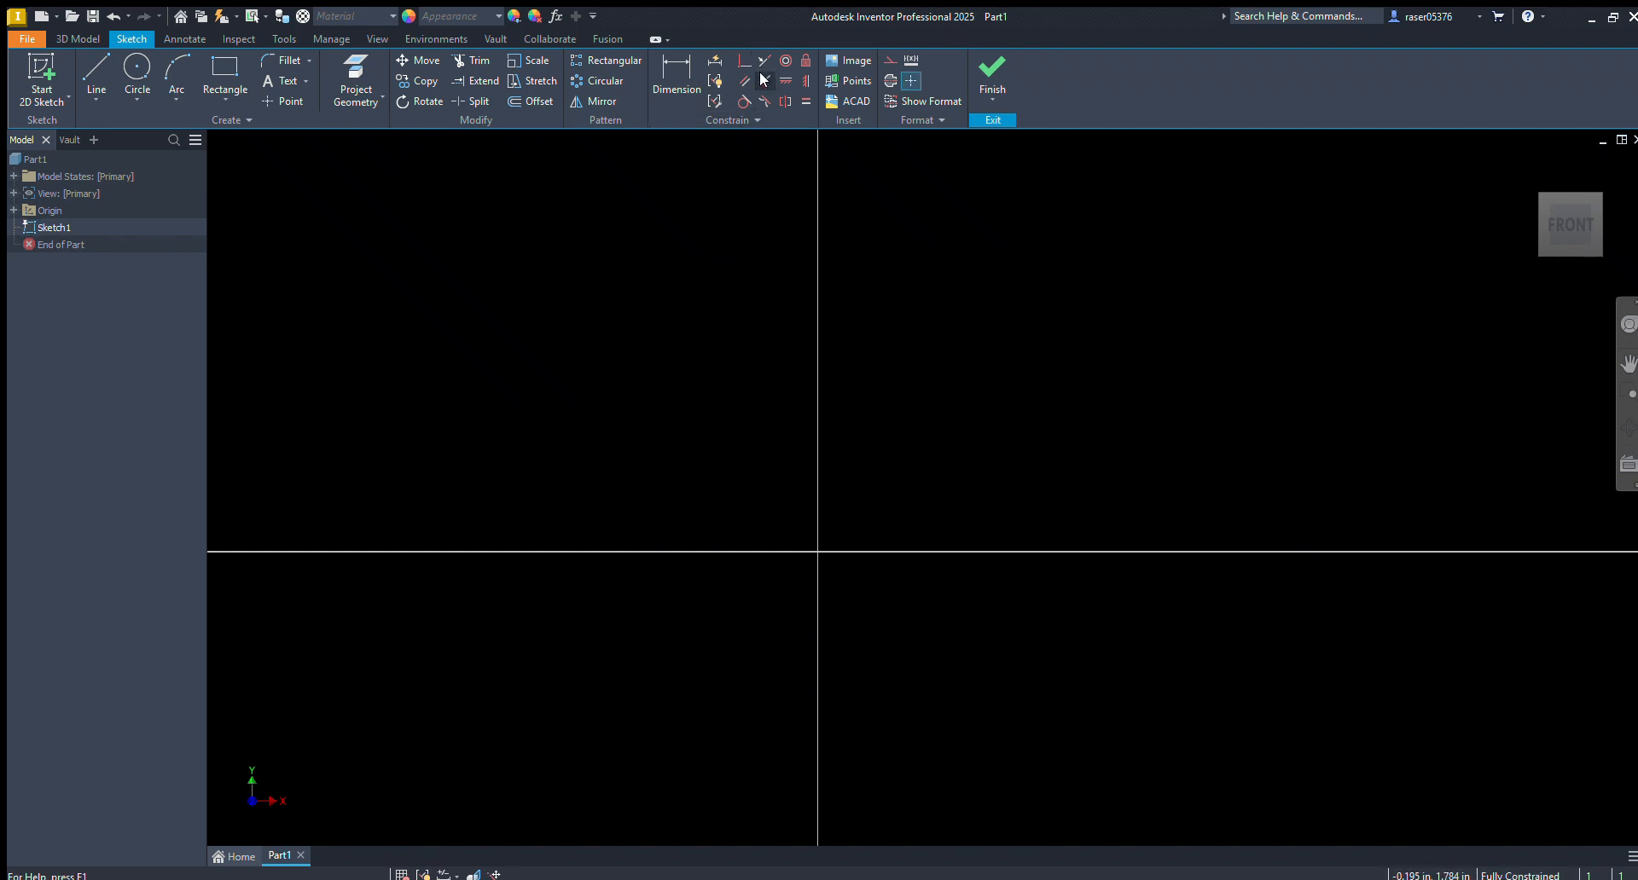
Draw a long horizontal line above the origin across the vertical axis and fix it in place
key("l")
left_click(662, 398)
left_click(1066, 397)
key("Escape")
left_click(910, 397)
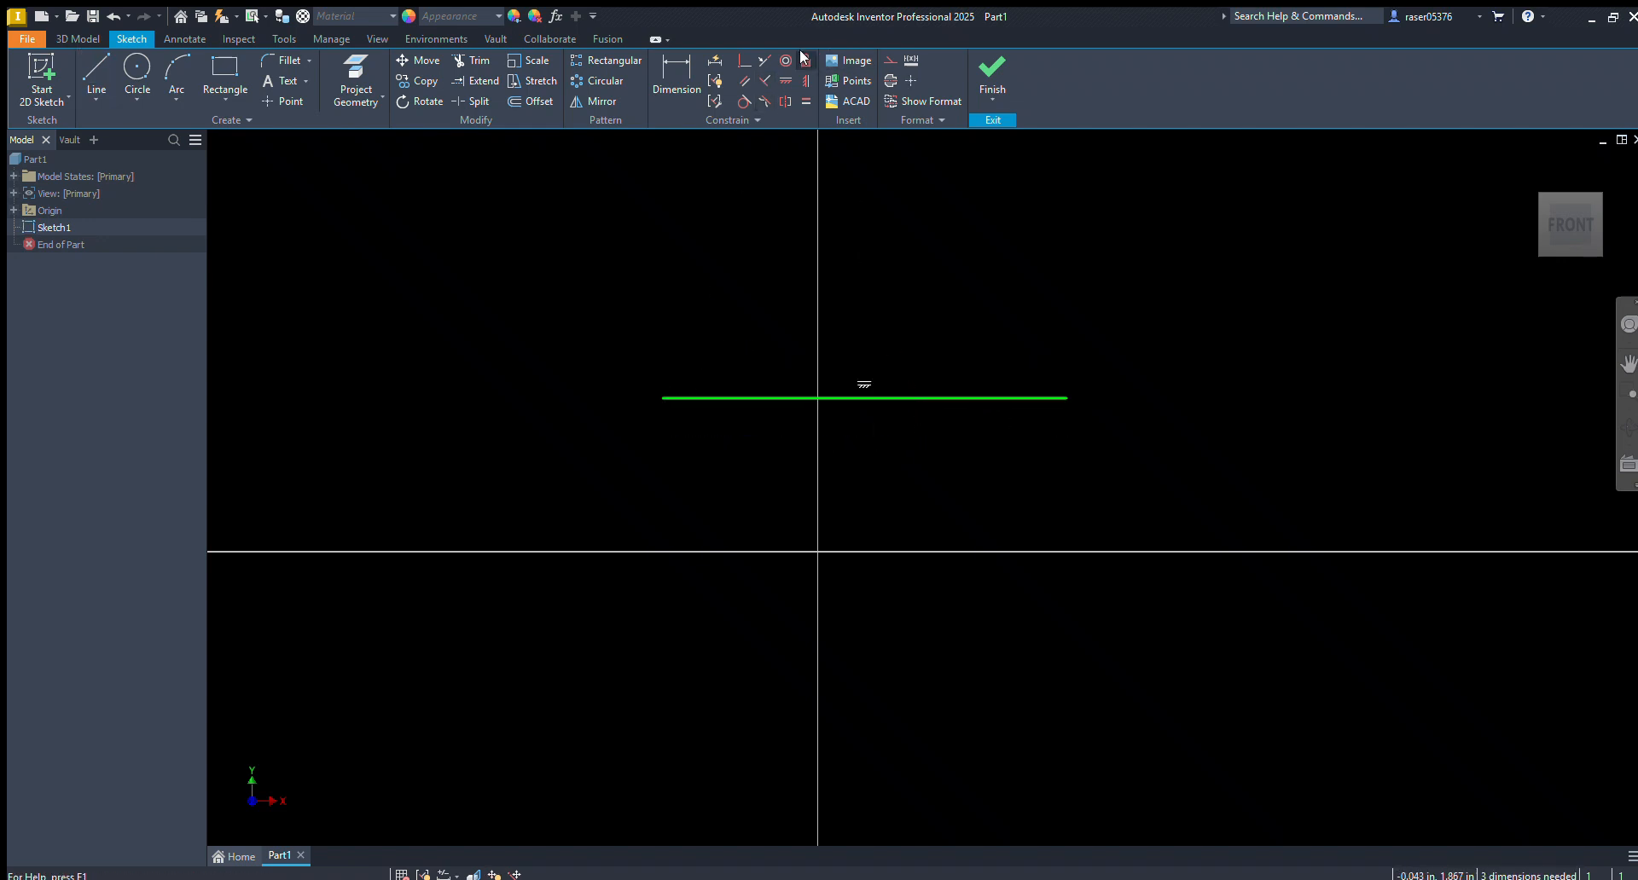
Draw a three-point arc above the fixed horizontal line, curving up and to the right across the vertical axis
left_click(176, 72)
left_click(752, 358)
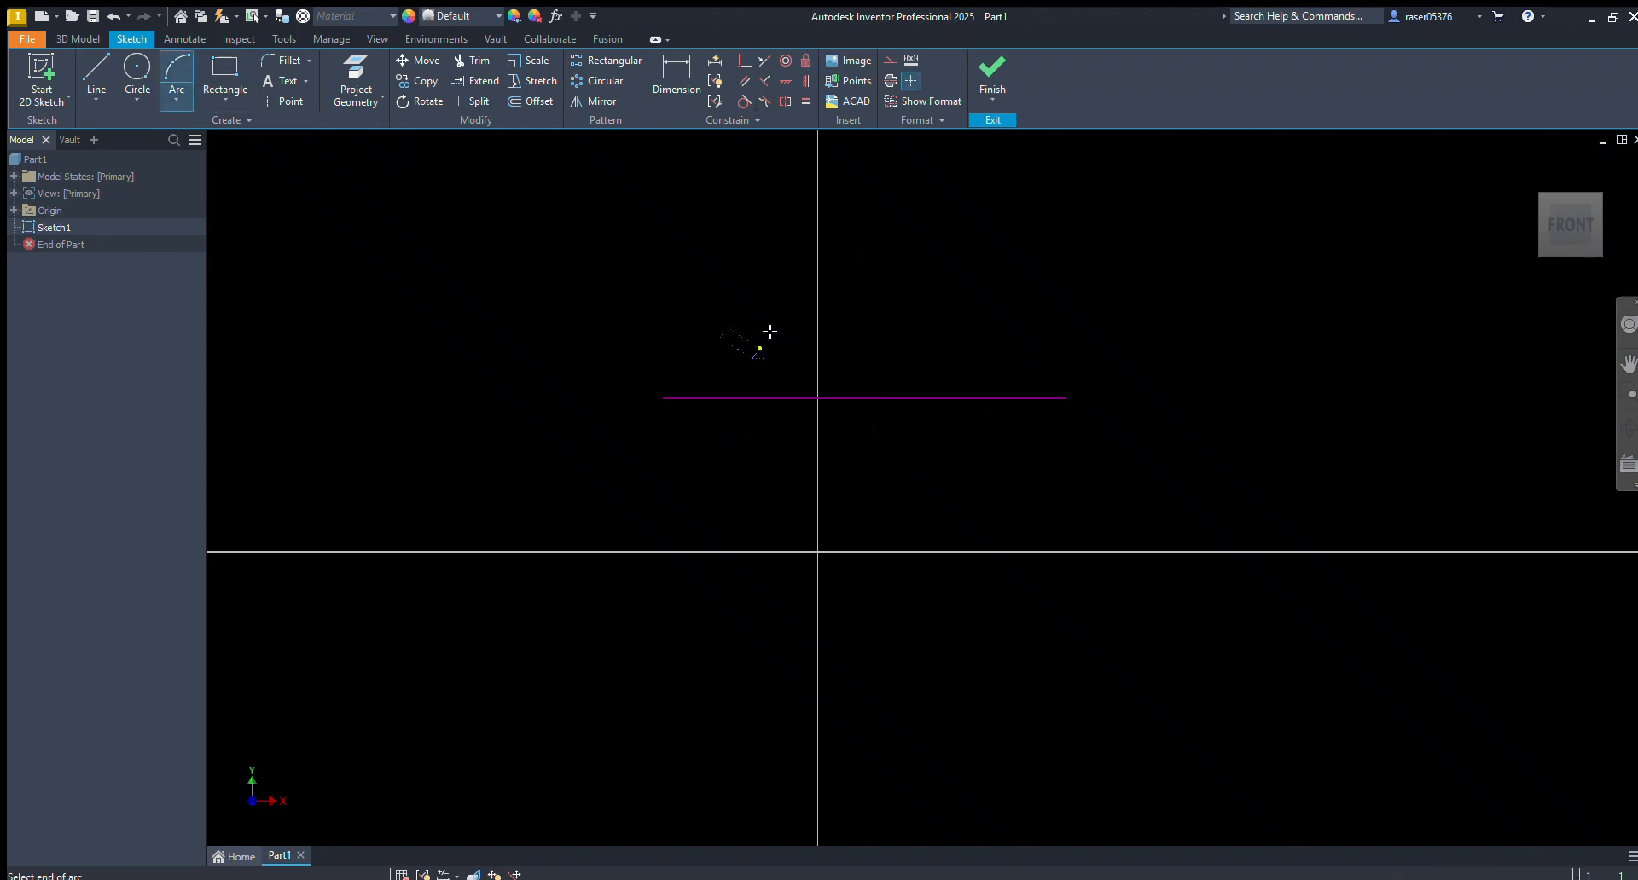
left_click(945, 162)
left_click(867, 187)
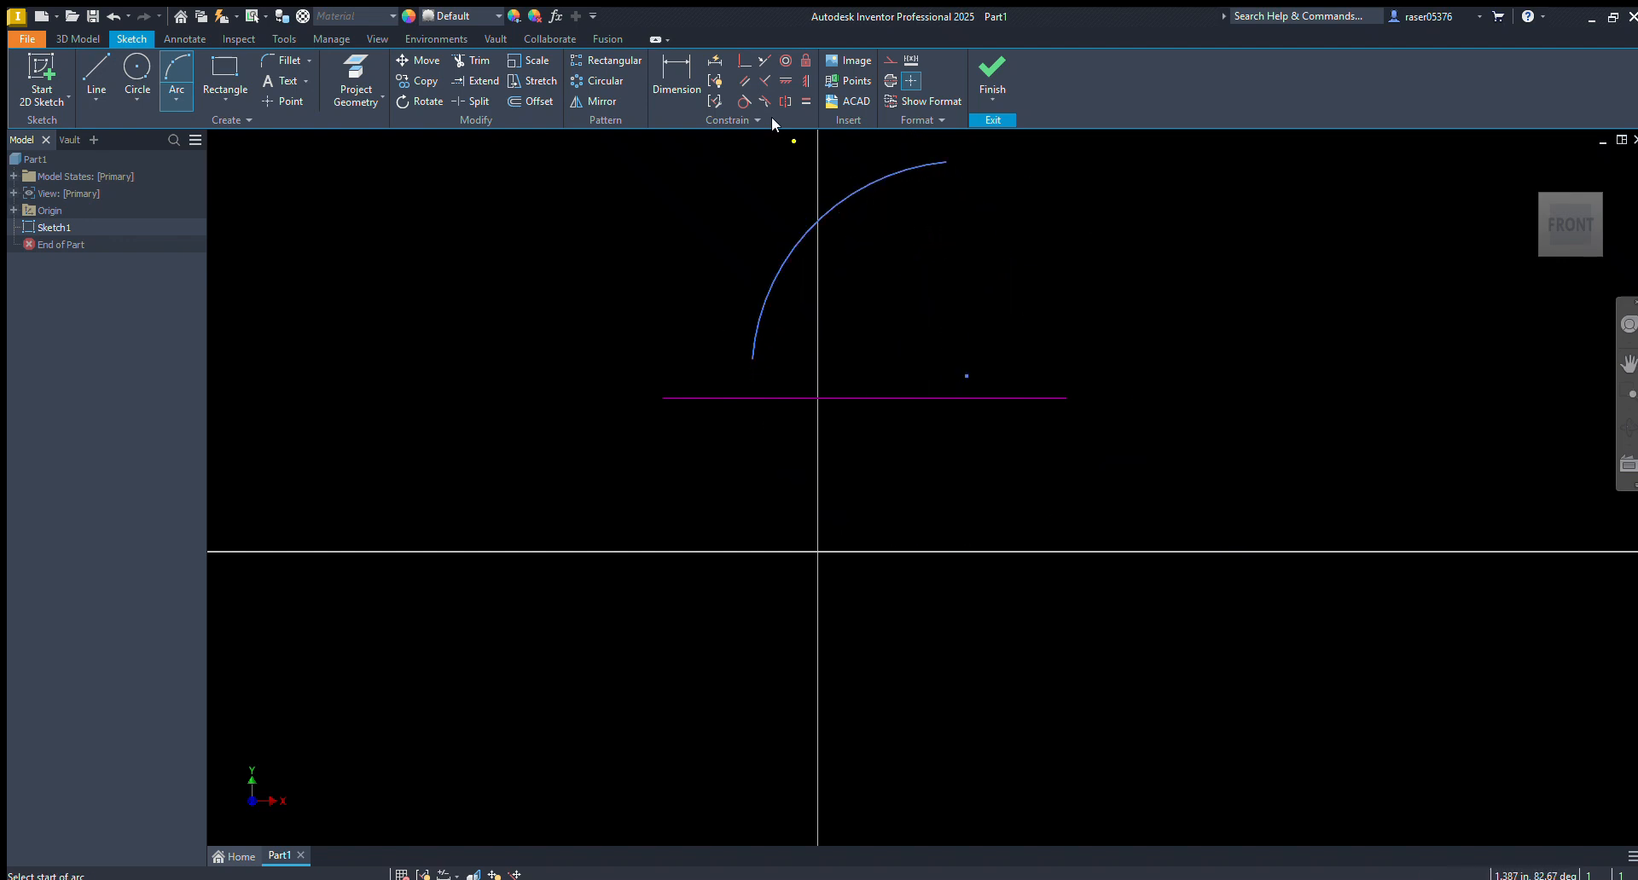
Apply a perpendicular constraint between the arc and the fixed horizontal line
key("Escape")
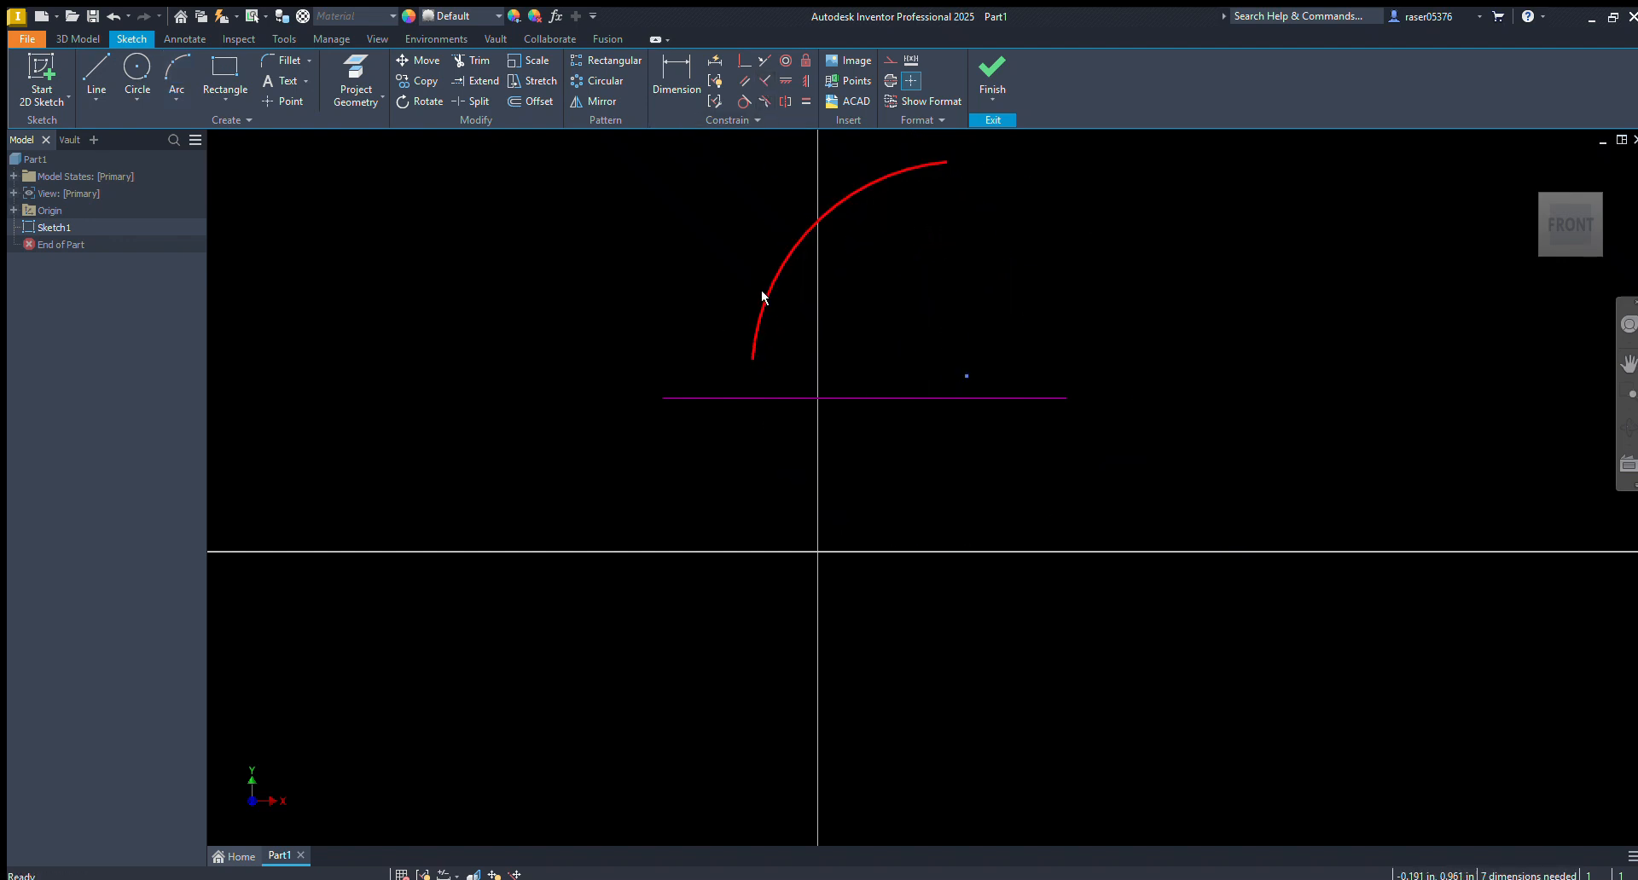
left_click(795, 397)
left_click(740, 303)
left_click(764, 80)
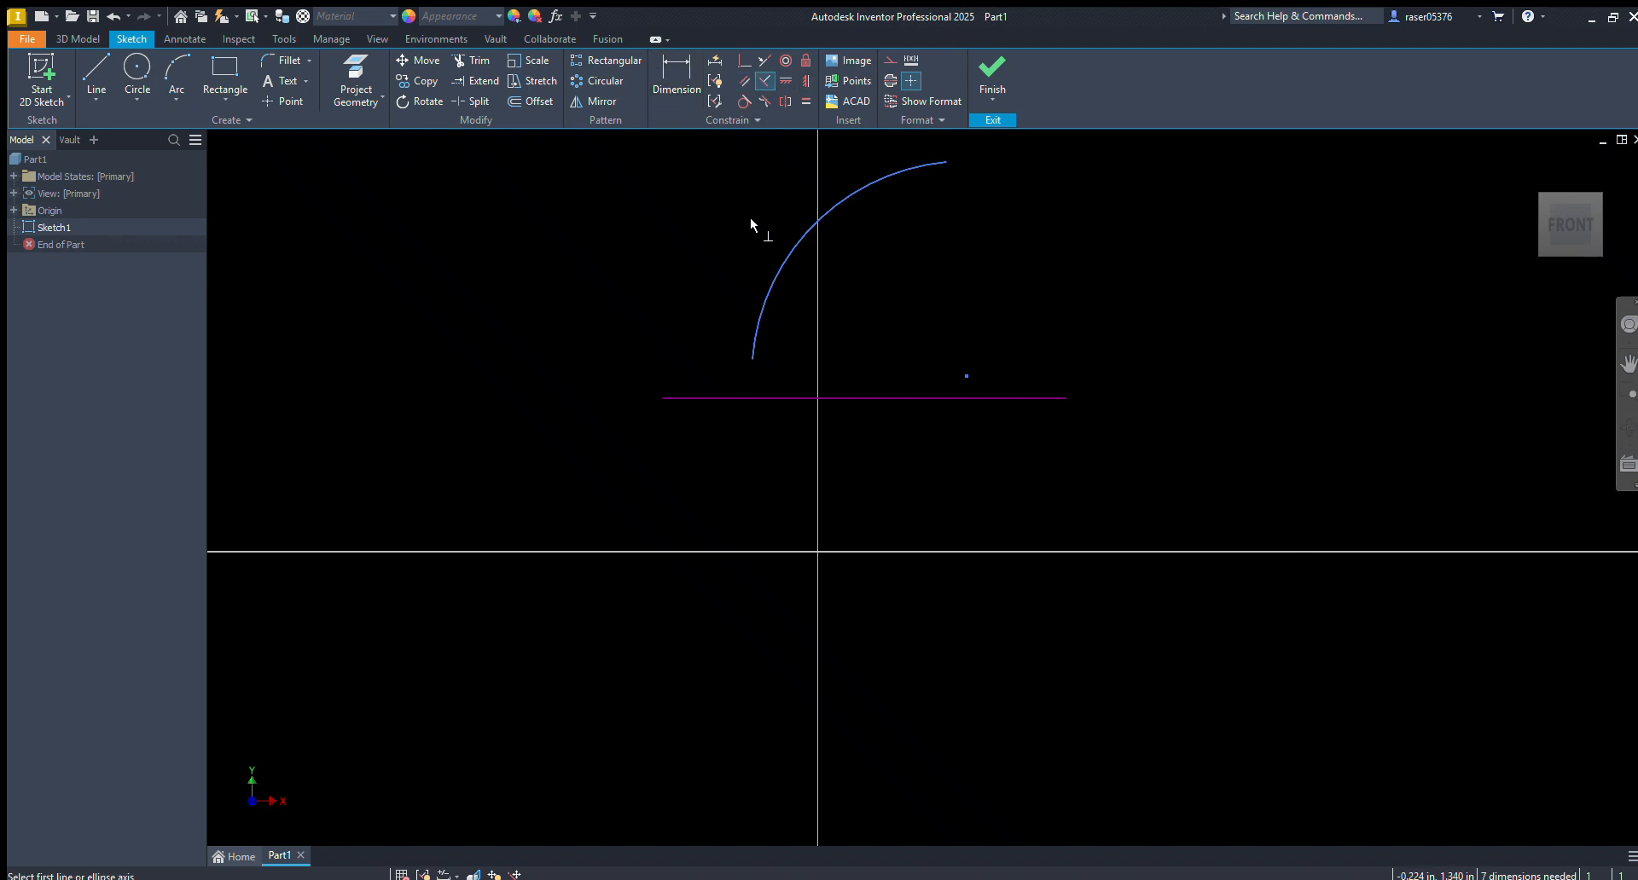
left_click(752, 352)
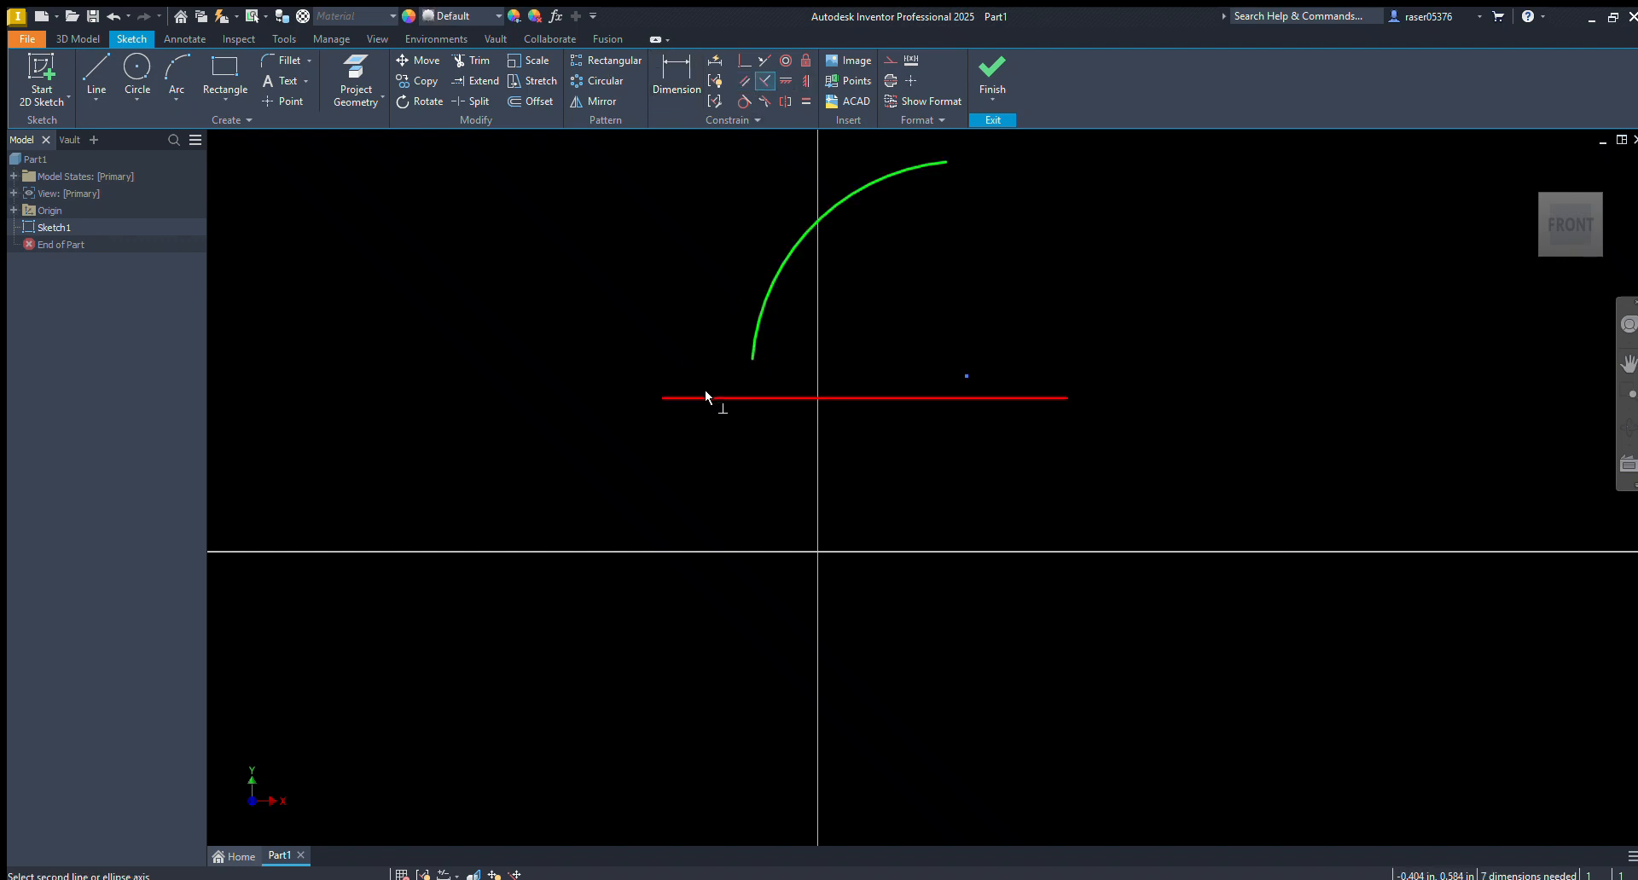
left_click(705, 396)
key("Escape")
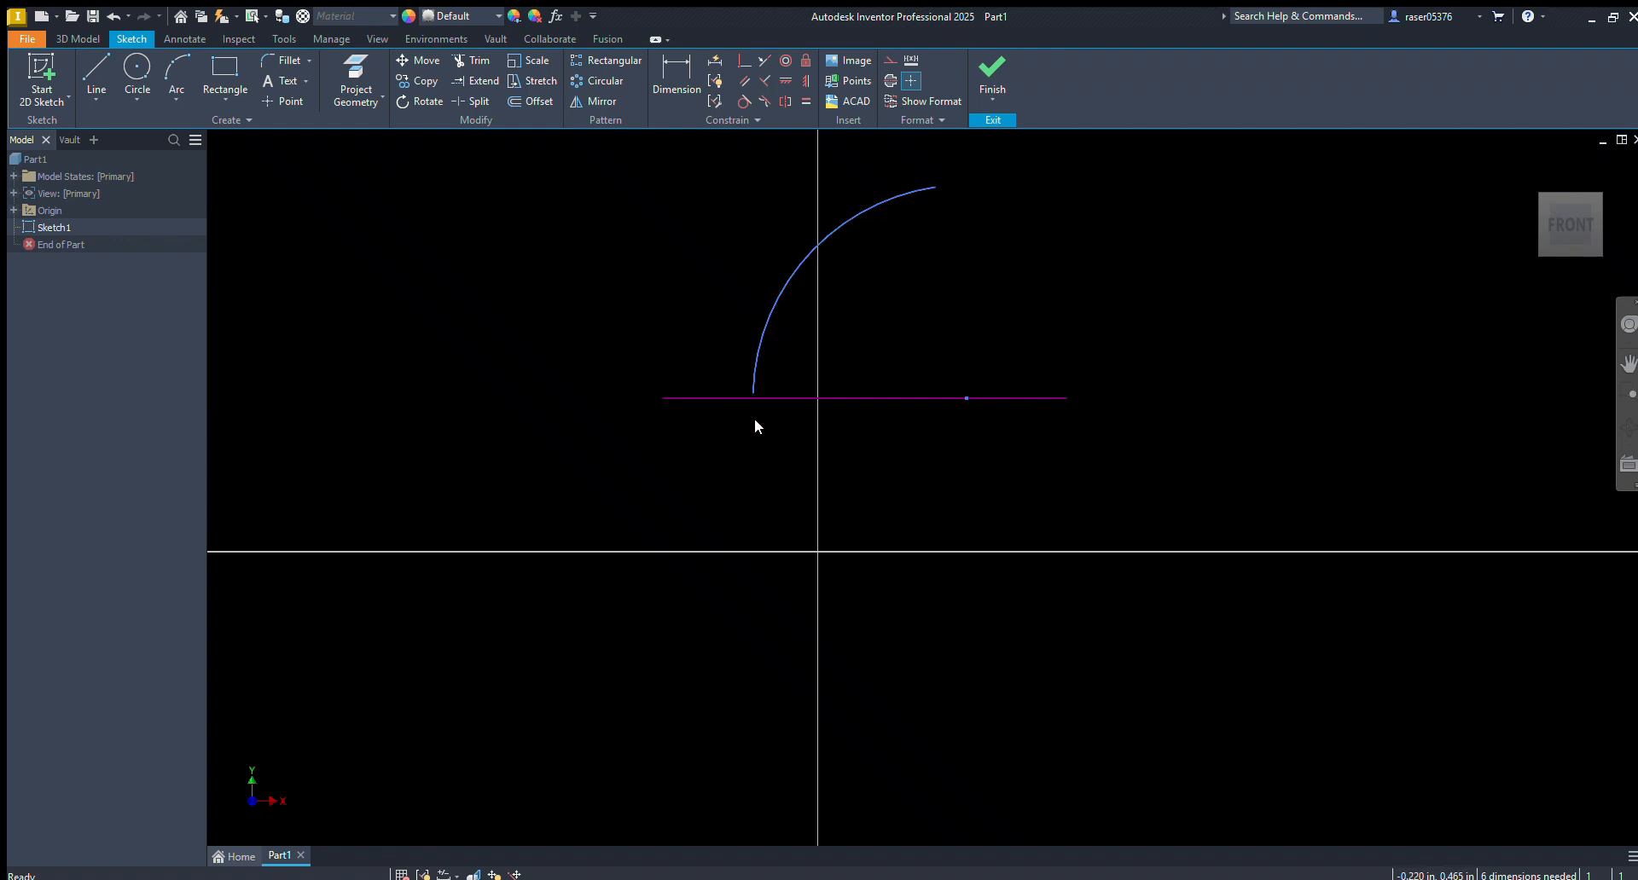
Apply a coincident constraint between the arc's lower endpoint and the fixed horizontal line
scroll(747, 392, "up", 3)
scroll(745, 389, "down", 2)
scroll(746, 391, "up", 2)
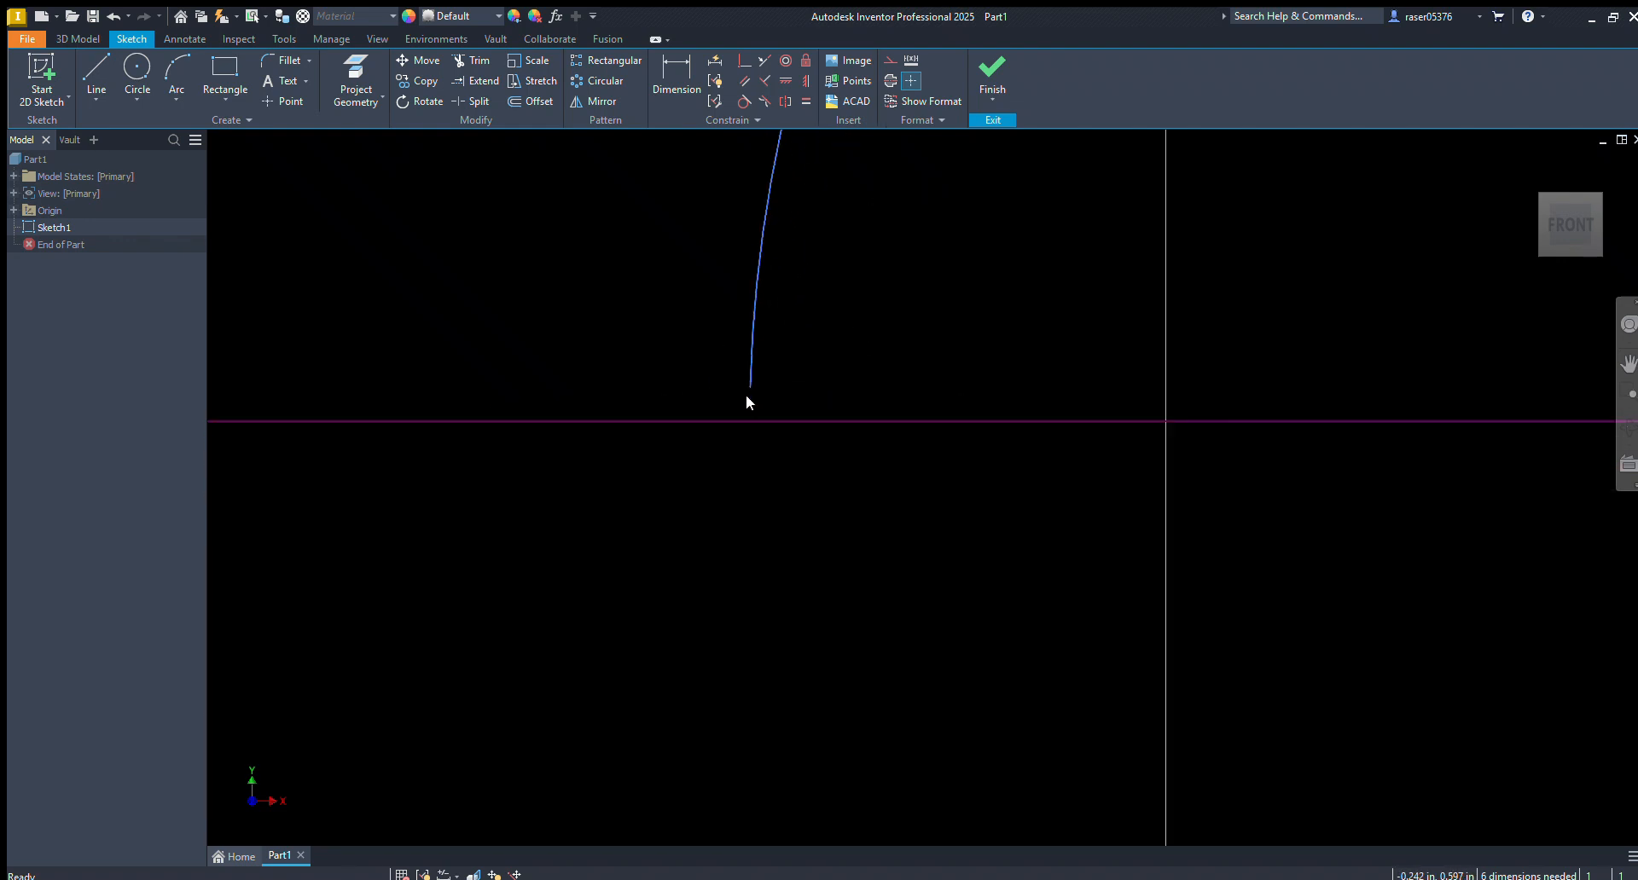
scroll(745, 402, "down", 3)
scroll(809, 384, "up", 2)
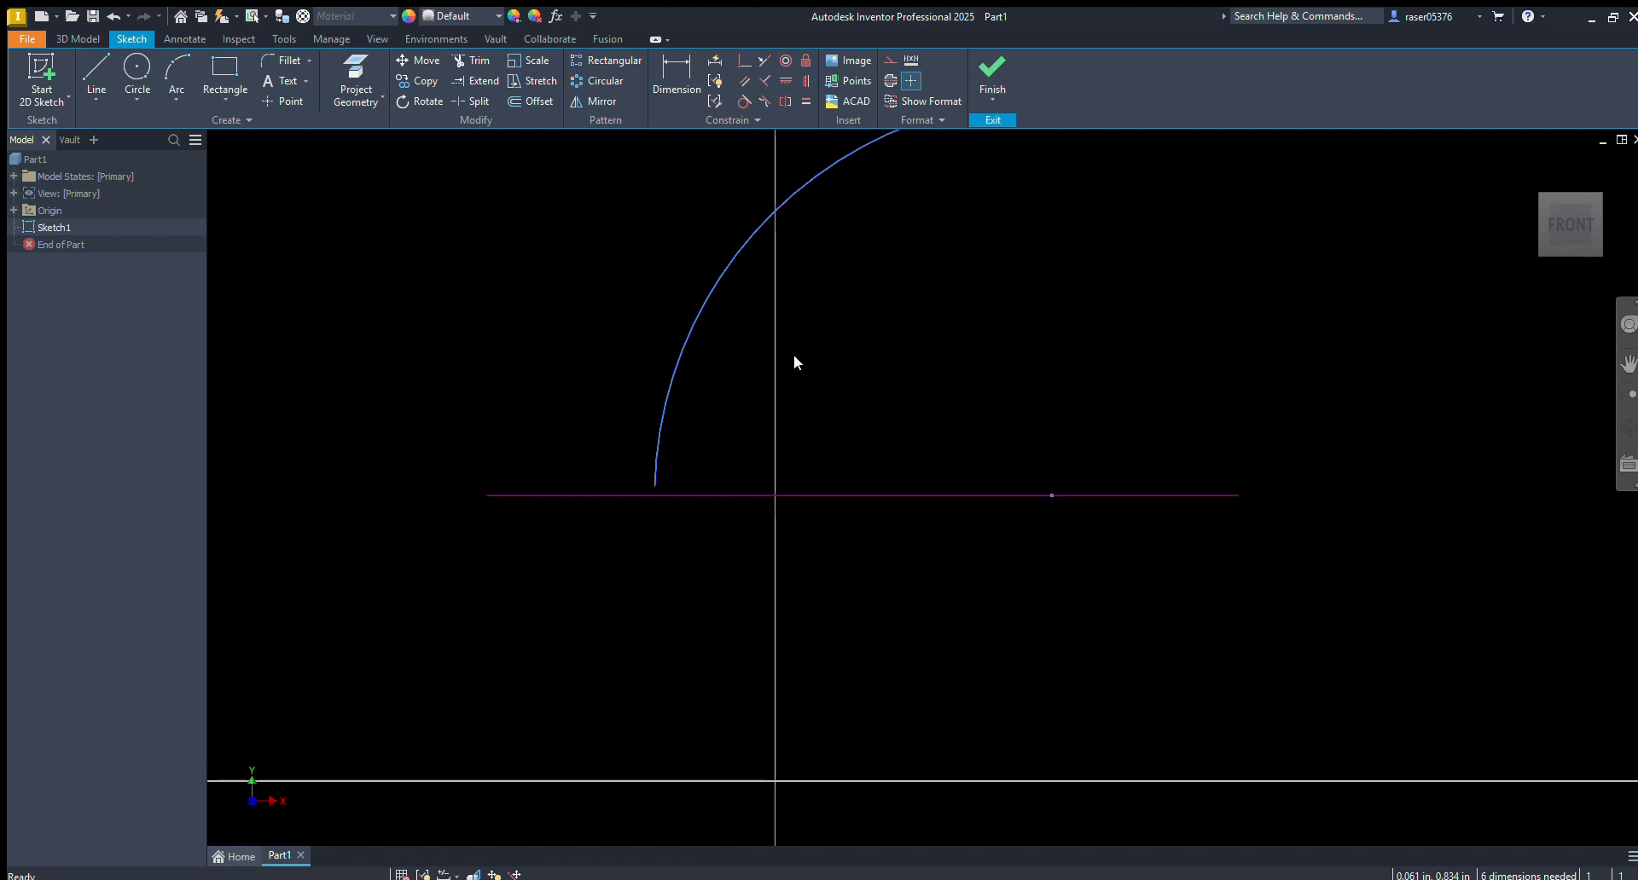
left_click(741, 60)
left_click(654, 485)
left_click(643, 495)
left_click_drag(636, 495, 660, 486)
Fix the arc's lower endpoint in place on the horizontal line
left_click(653, 482)
left_click(805, 61)
key("Escape")
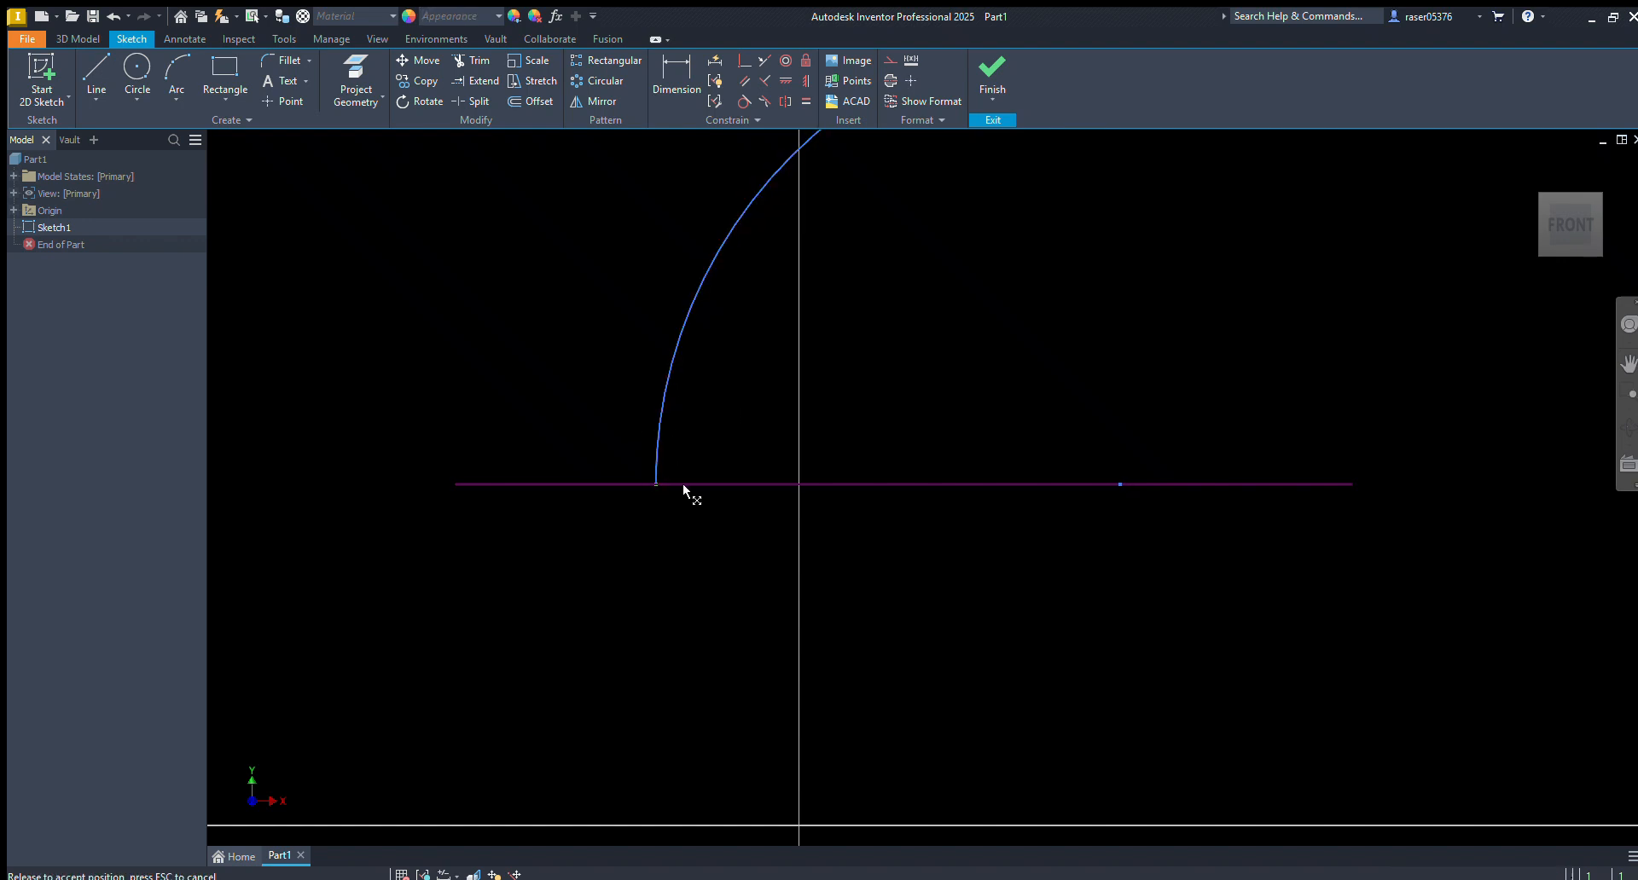
Move the arc's free upper endpoint to test the constraints, and delete the arc and the line
scroll(734, 519, "down", 3)
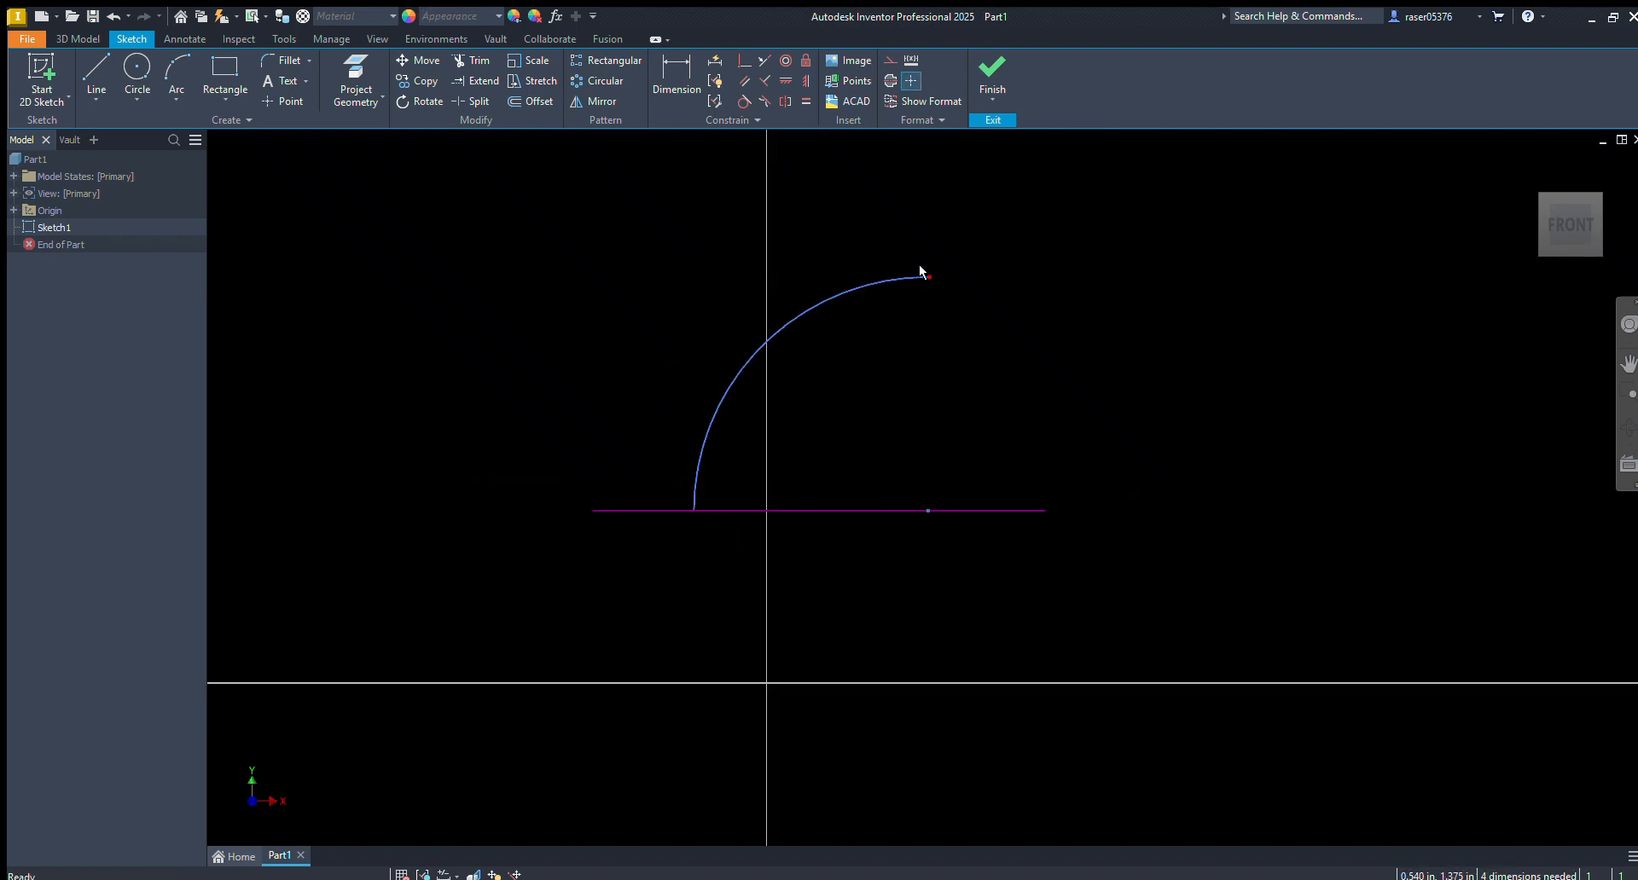
left_click_drag(921, 272, 234, 689)
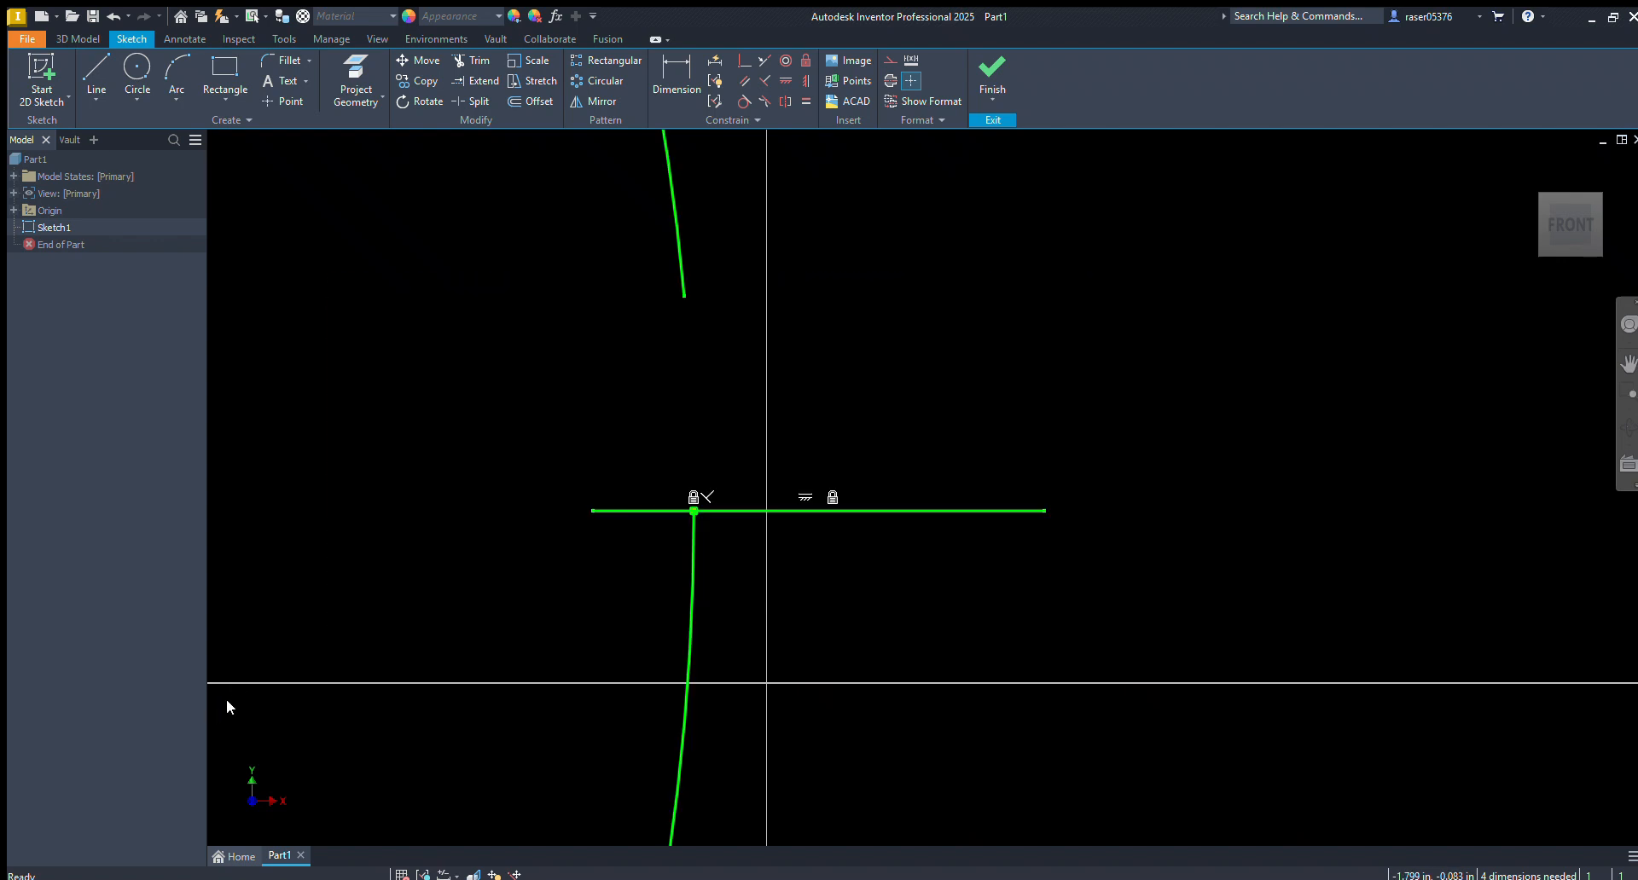
key("Delete")
Draw a six-sided polygon centred above and to the left of the origin, with its upper and lower sides nearly horizontal
middle_click_drag(797, 254, 796, 180)
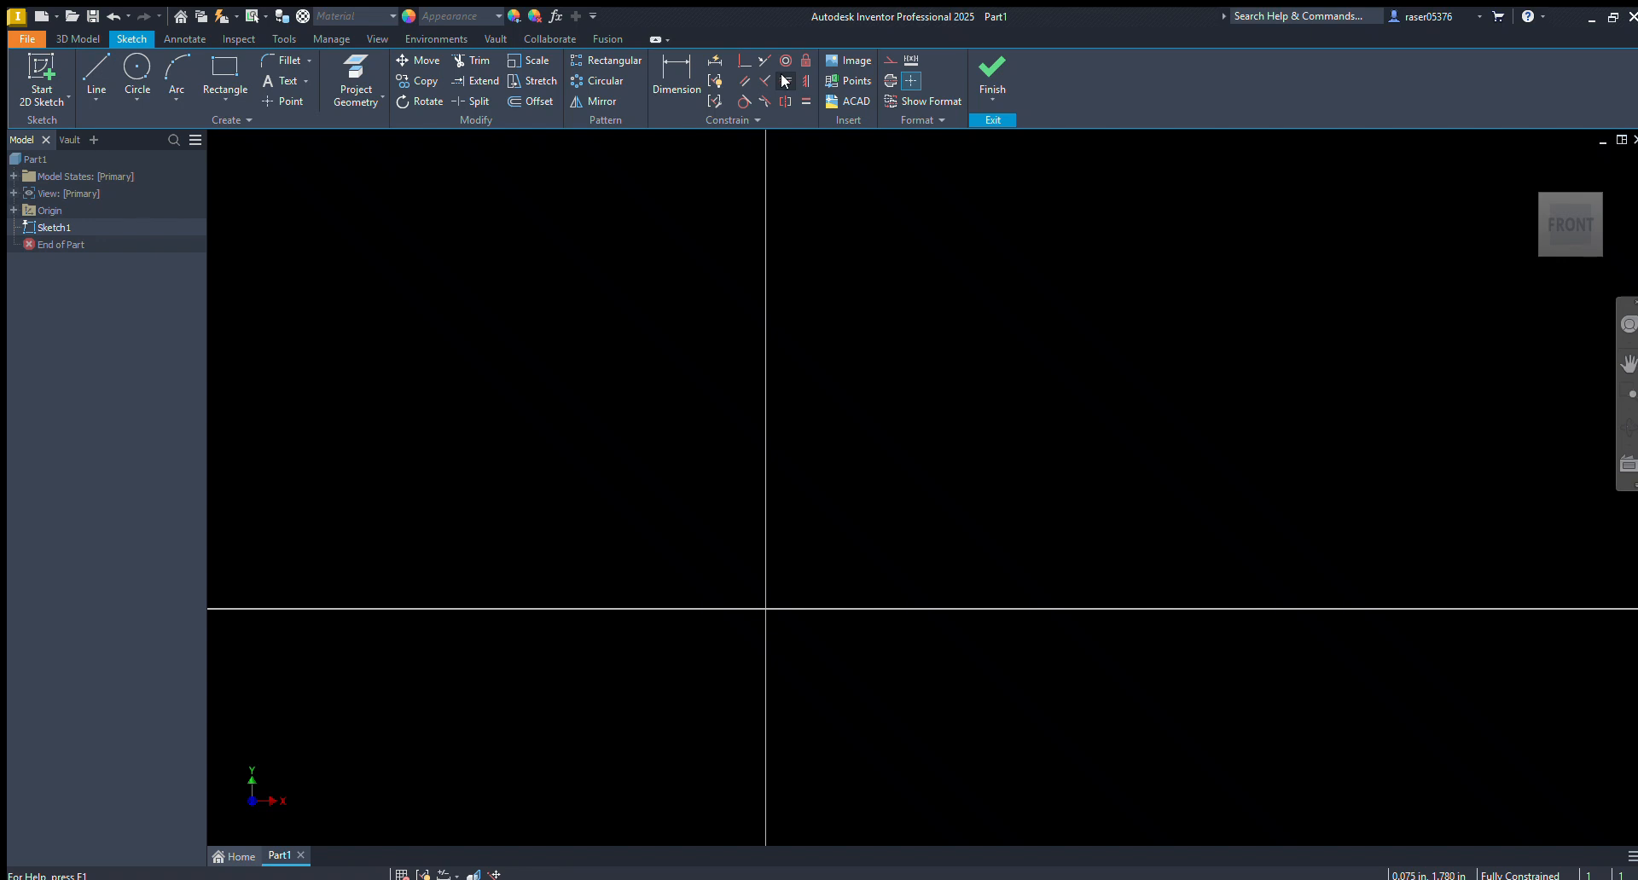
key("p")
left_click(707, 459)
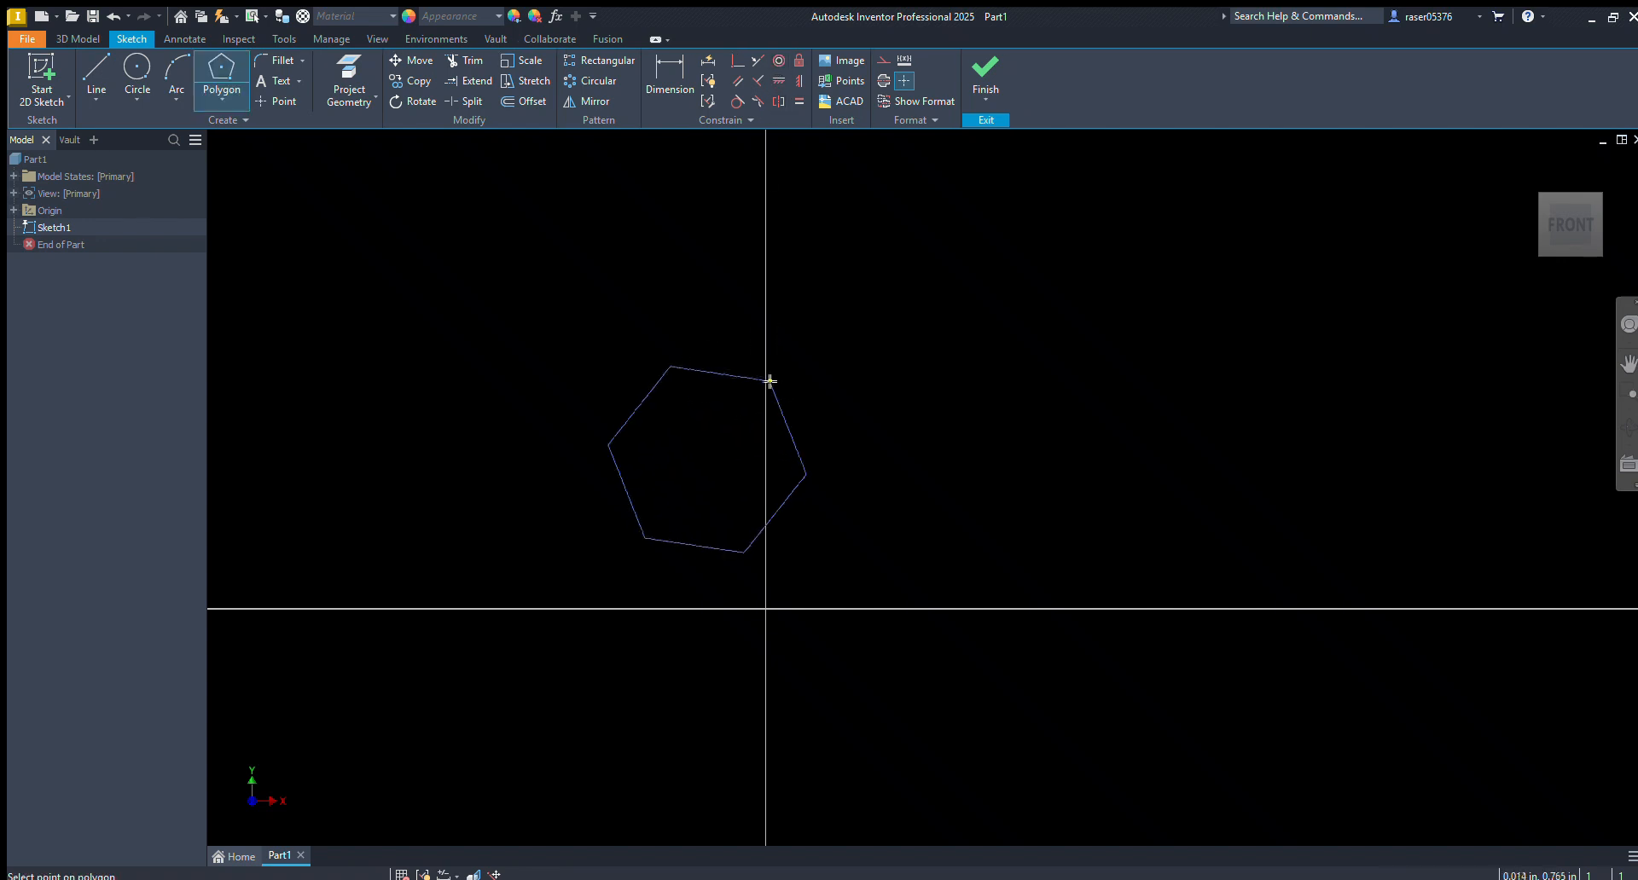
left_click(804, 292)
key("Escape")
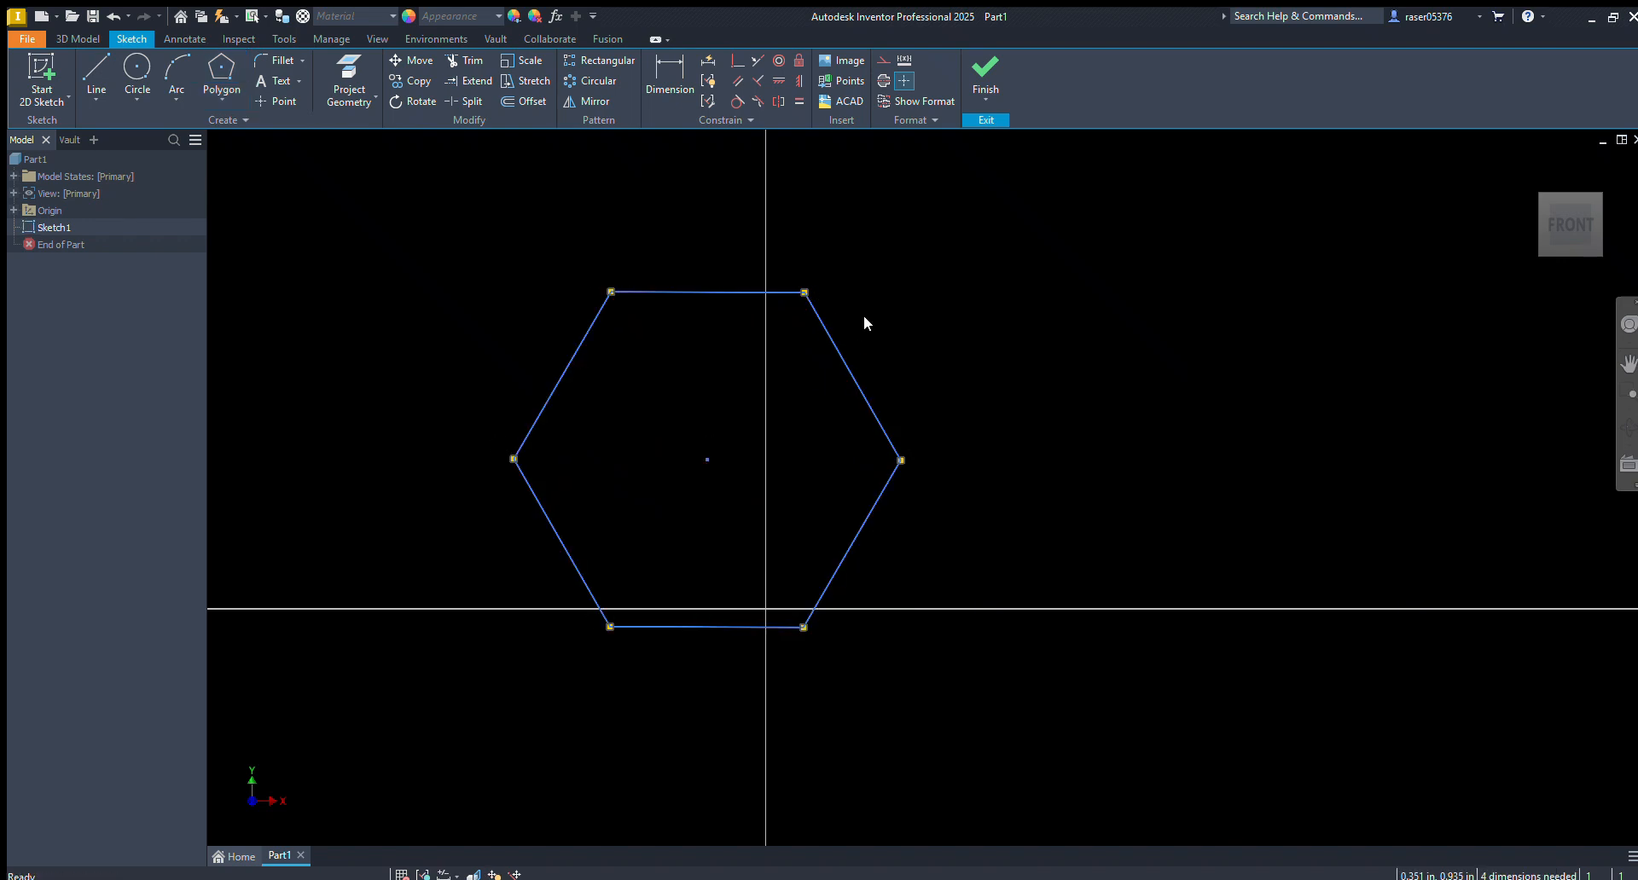
Dimension the distance between the hexagon's upper and lower sides as 0.5 in
key("d")
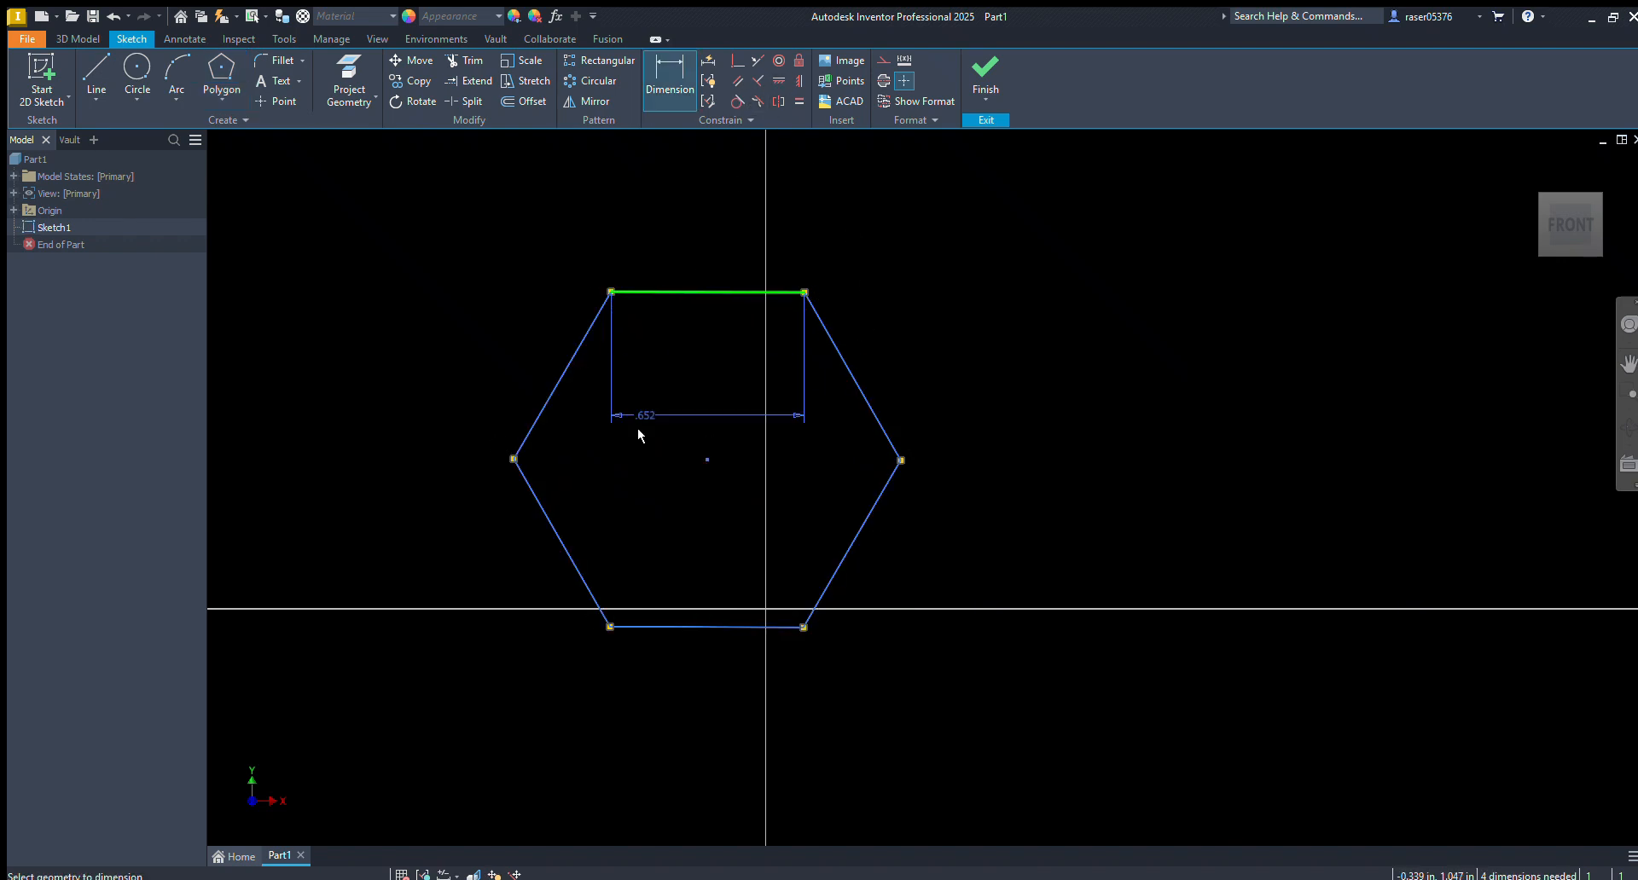
left_click(620, 622)
left_click(431, 544)
type(".5")
key("Return")
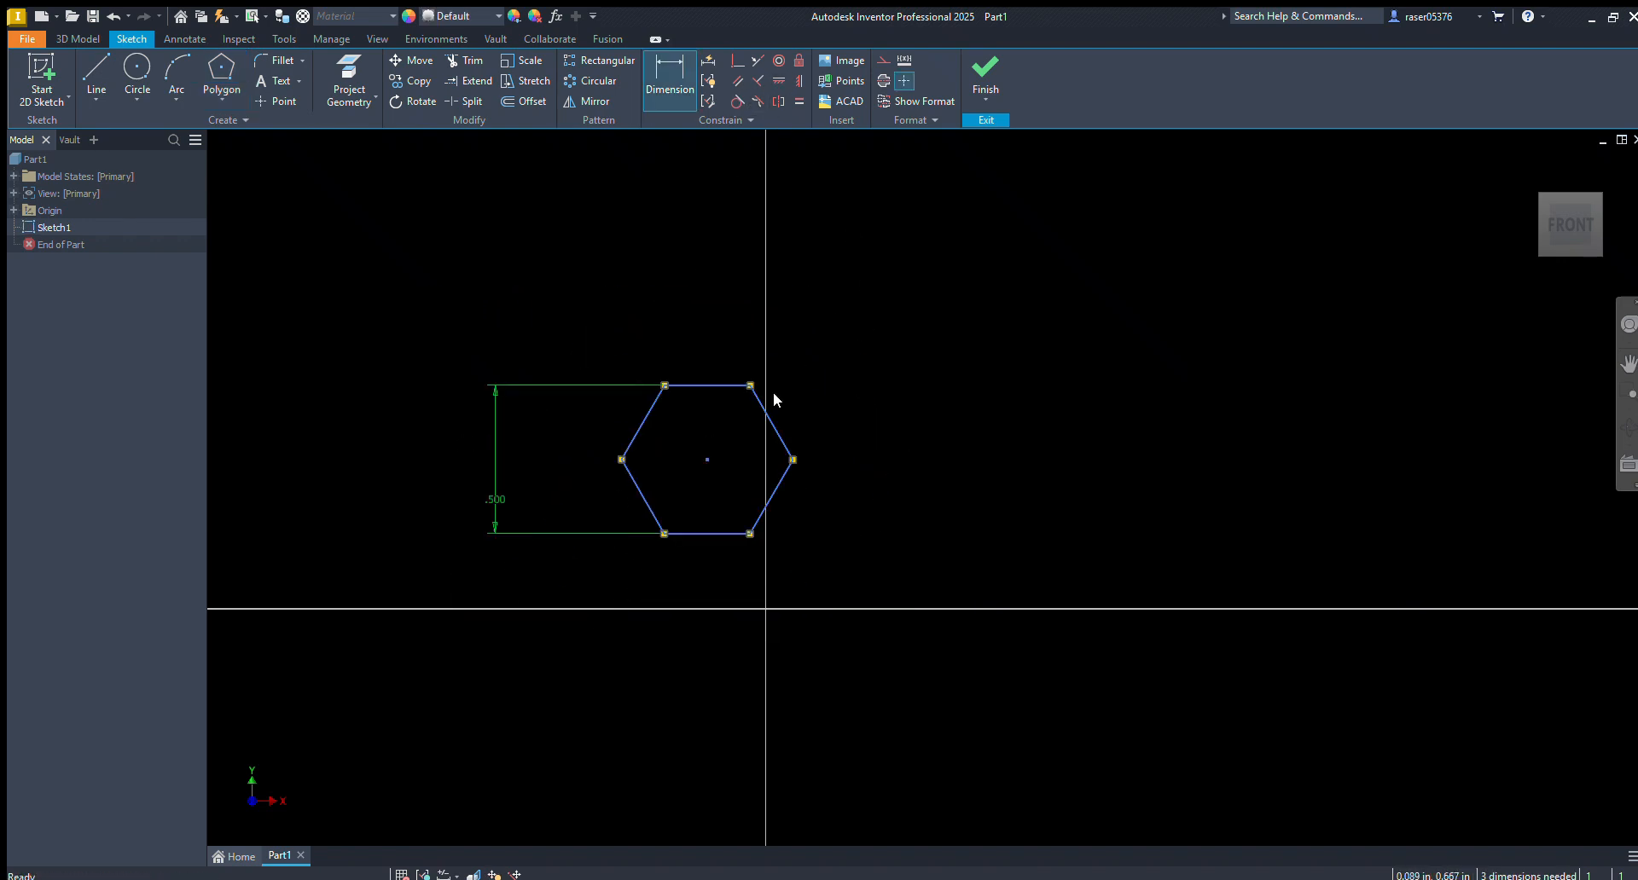
key("Escape")
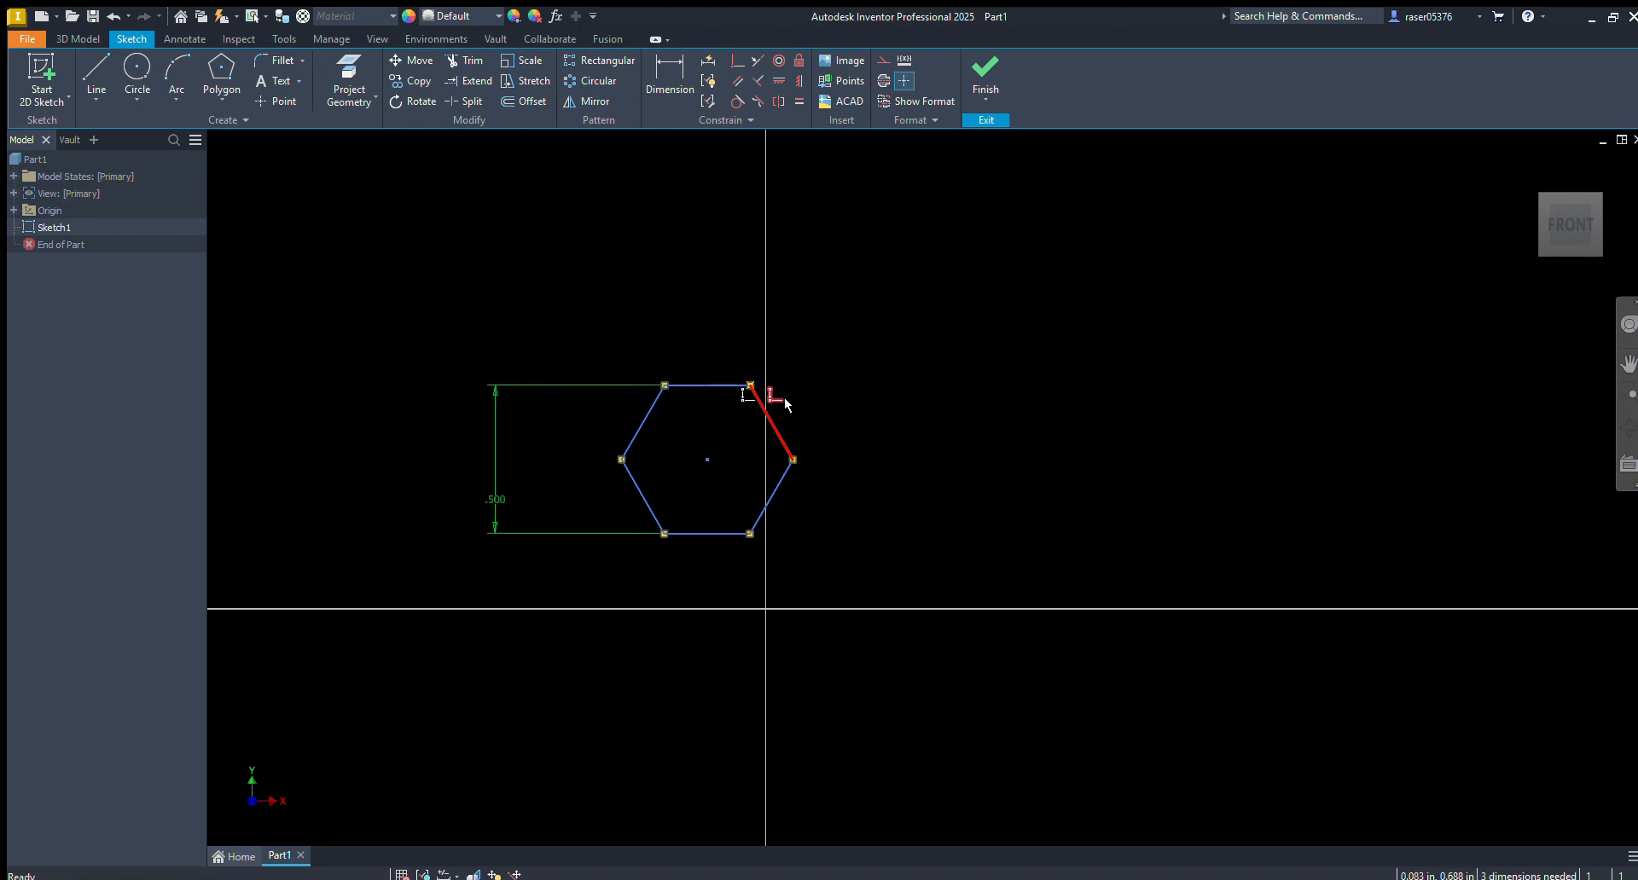
Apply a horizontal constraint to the hexagon's slanted upper-right side, and delete the whole hexagon with its dimension
left_click(779, 80)
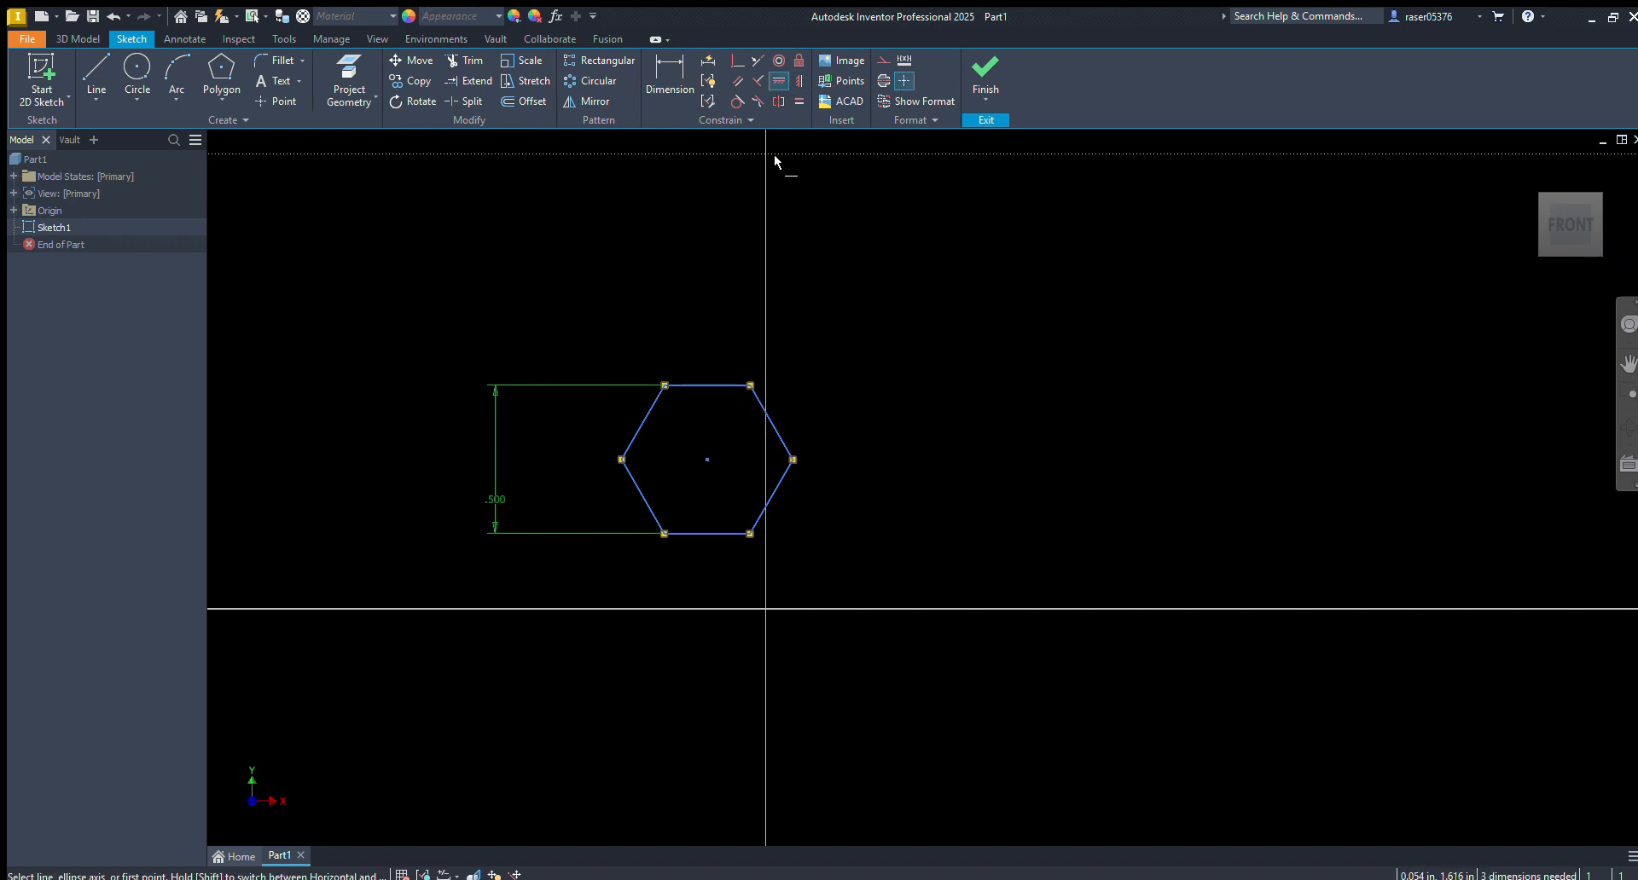
left_click(753, 403)
key("Escape")
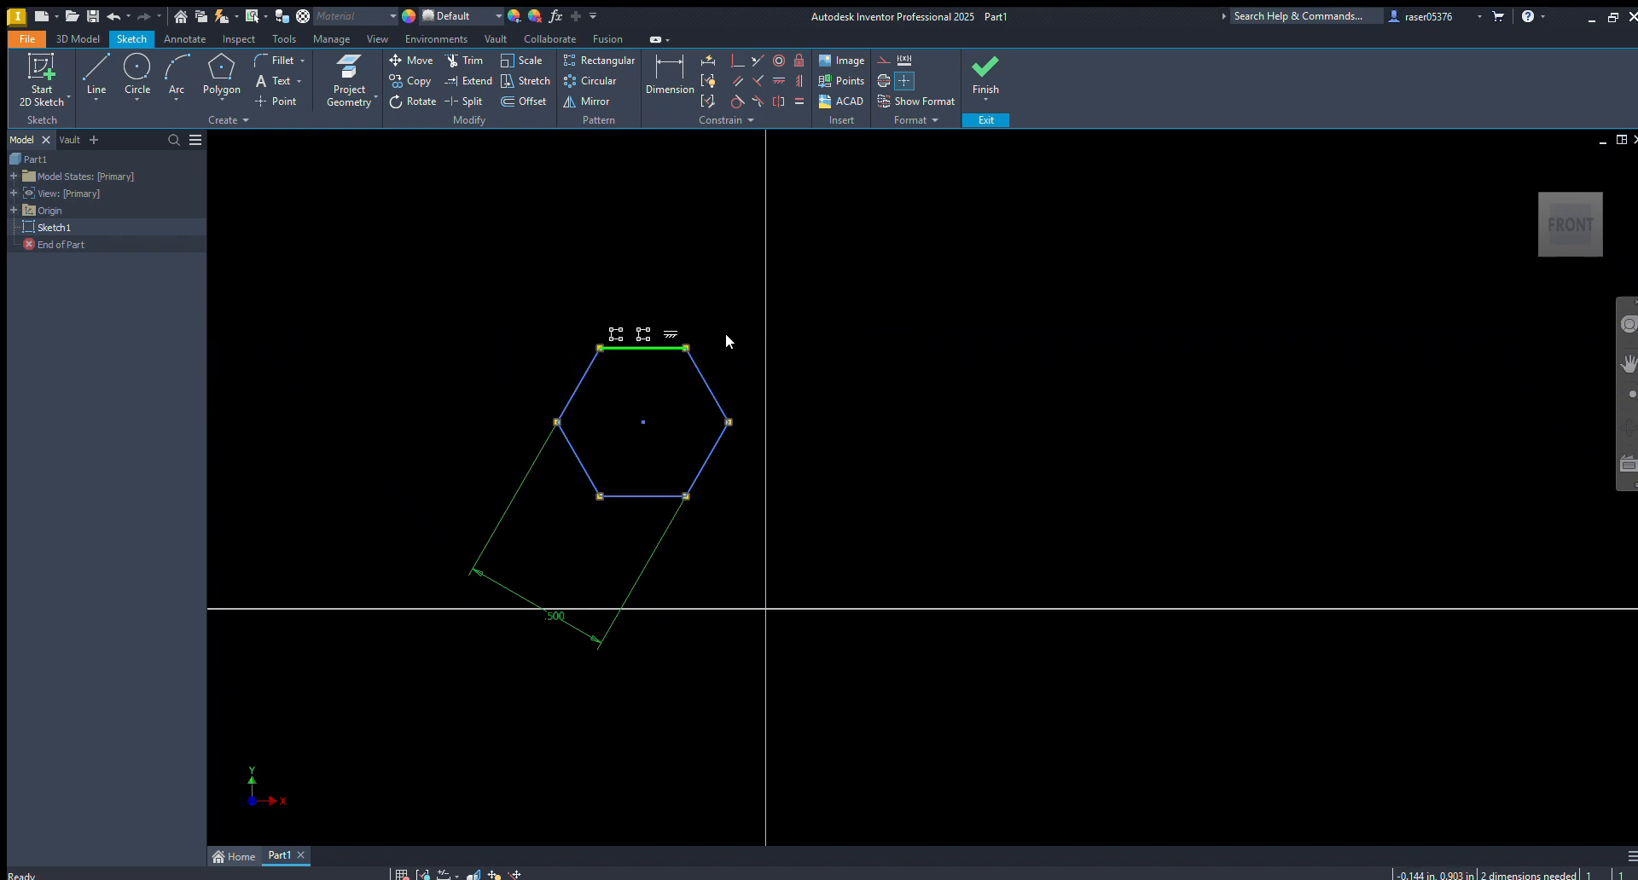
key("ctrl+a")
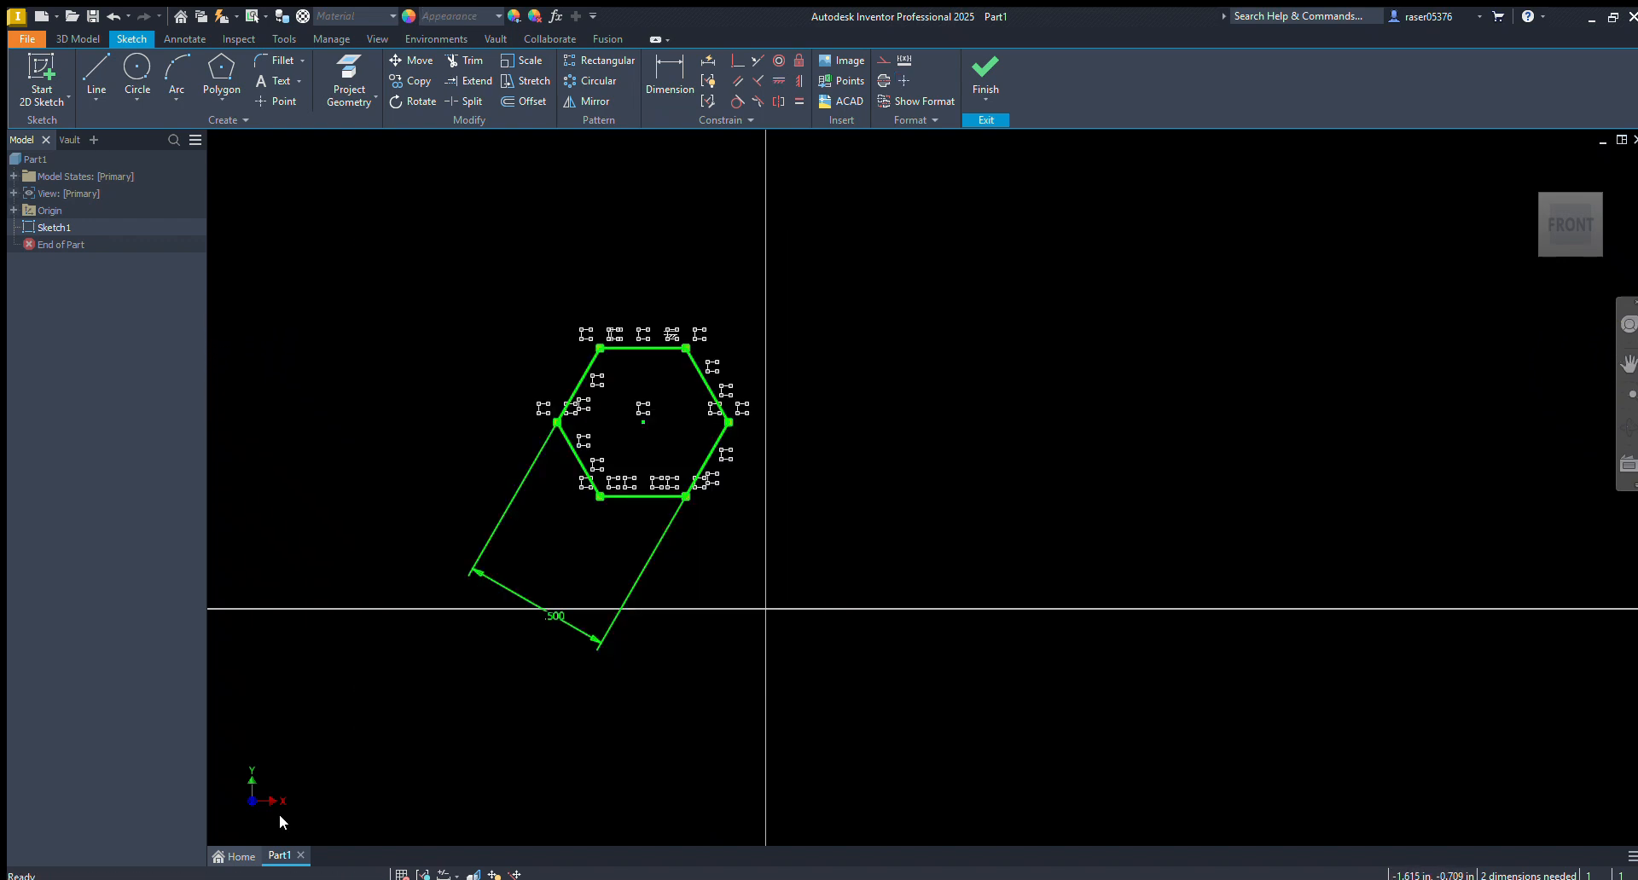
key("Delete")
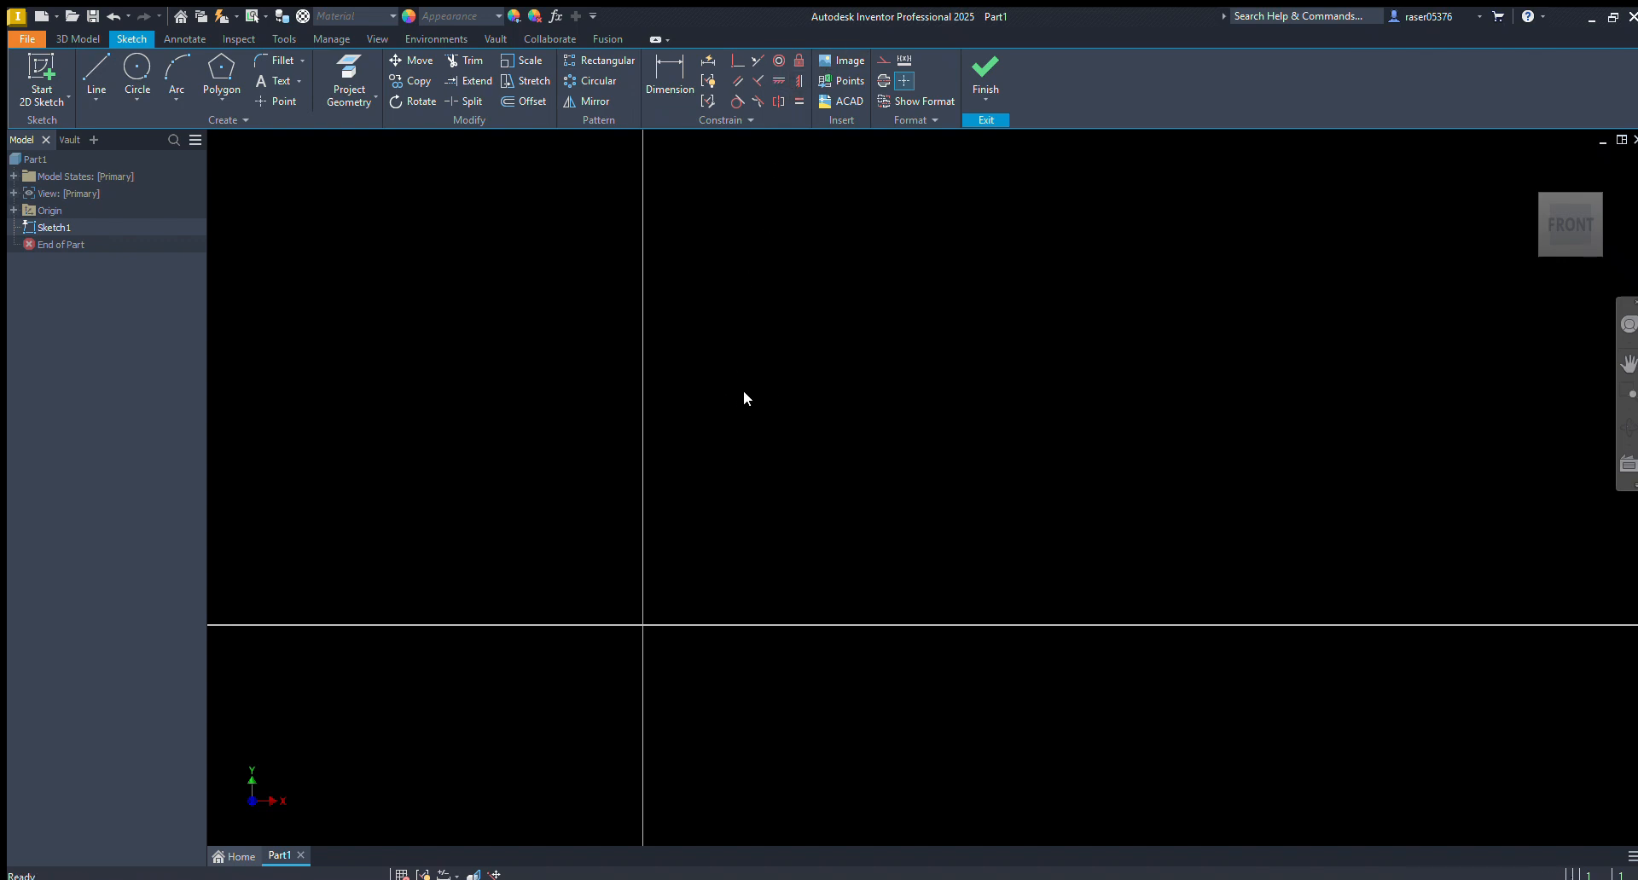
Draw a horizontal line above the origin, starting just to the right of the vertical axis
key("l")
left_click(670, 414)
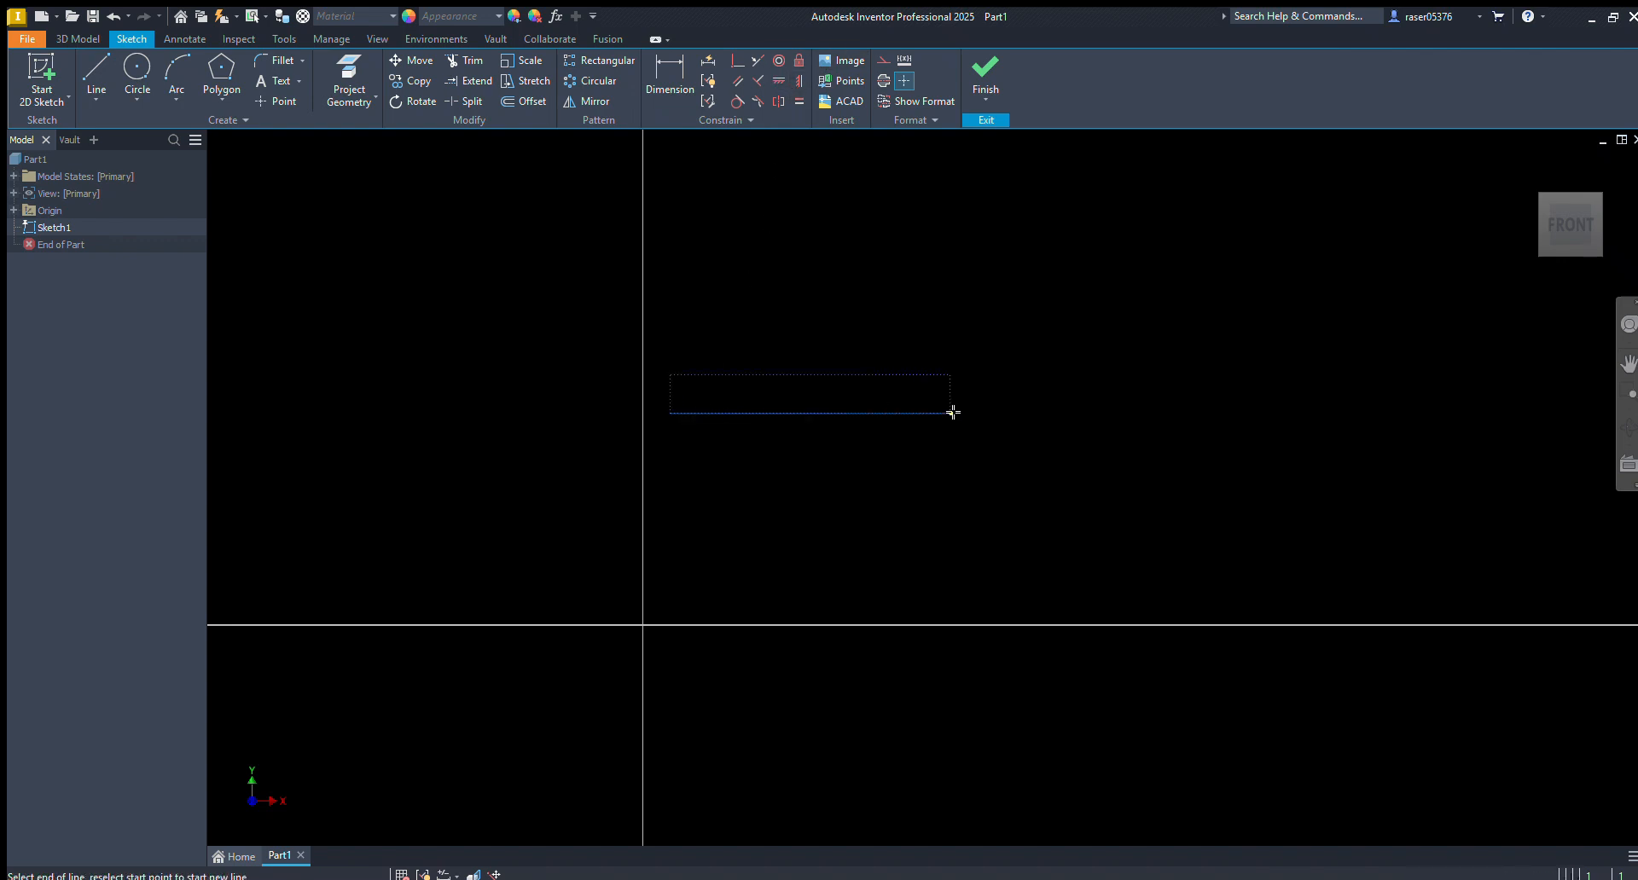
left_click(955, 413)
key("Escape")
Draw a nearly square rectangle above and to the right of the horizontal line's right end
key("r")
left_click(1006, 362)
left_click(1158, 192)
key("Escape")
middle_click_drag(1065, 299, 1000, 323)
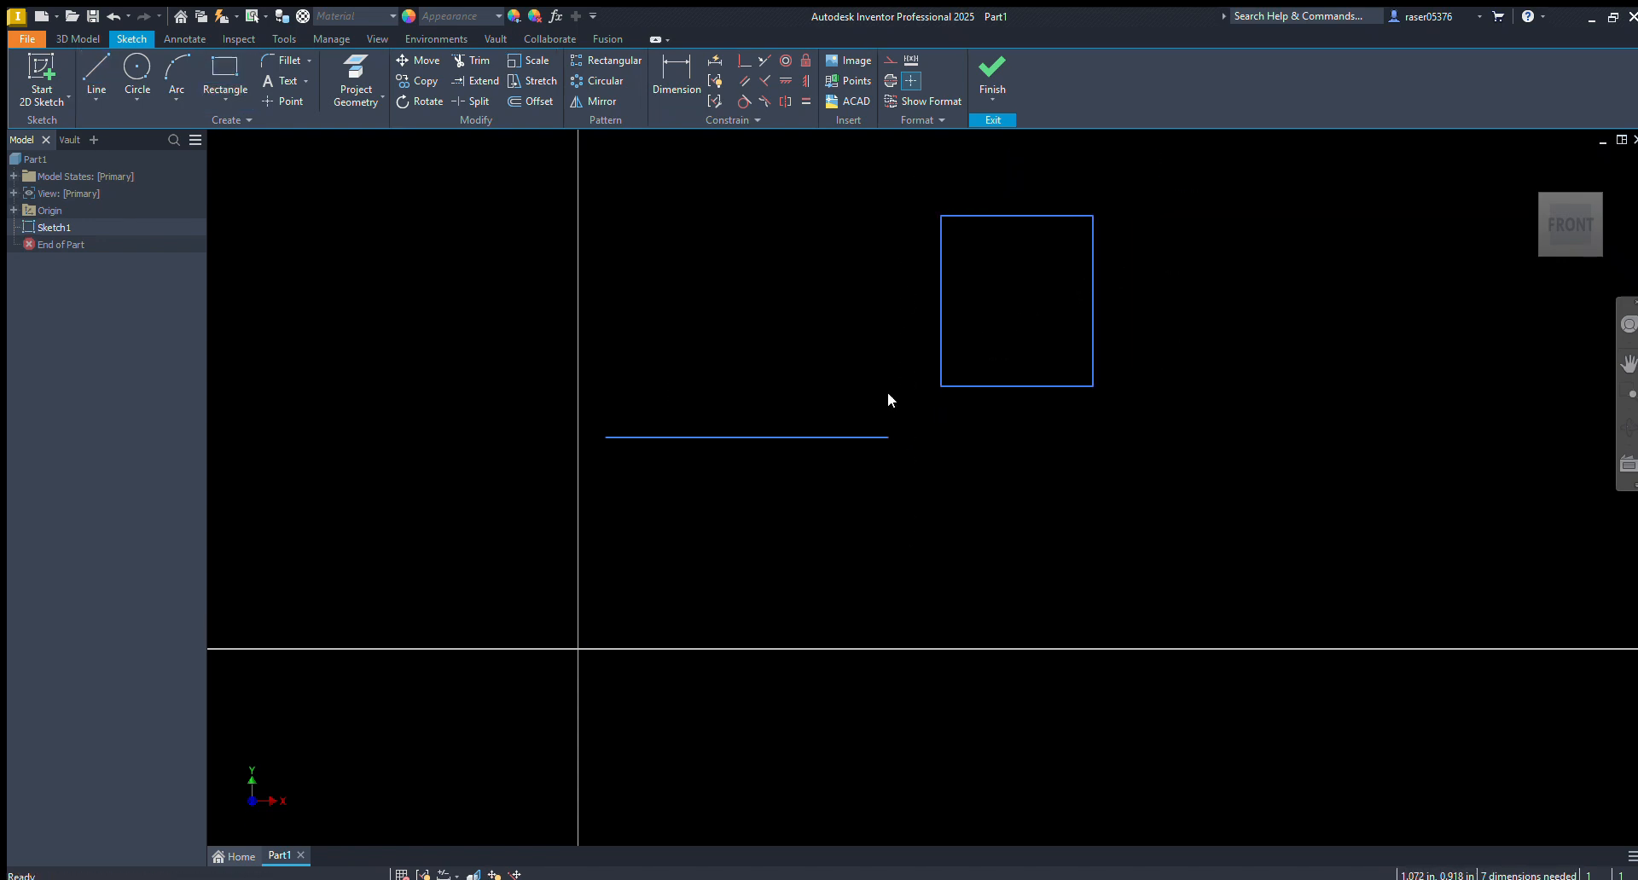
Dimension the horizontal distance between the line's right endpoint and the rectangle's lower-left corner as 0, and undo the dimension
key("d")
left_click(883, 438)
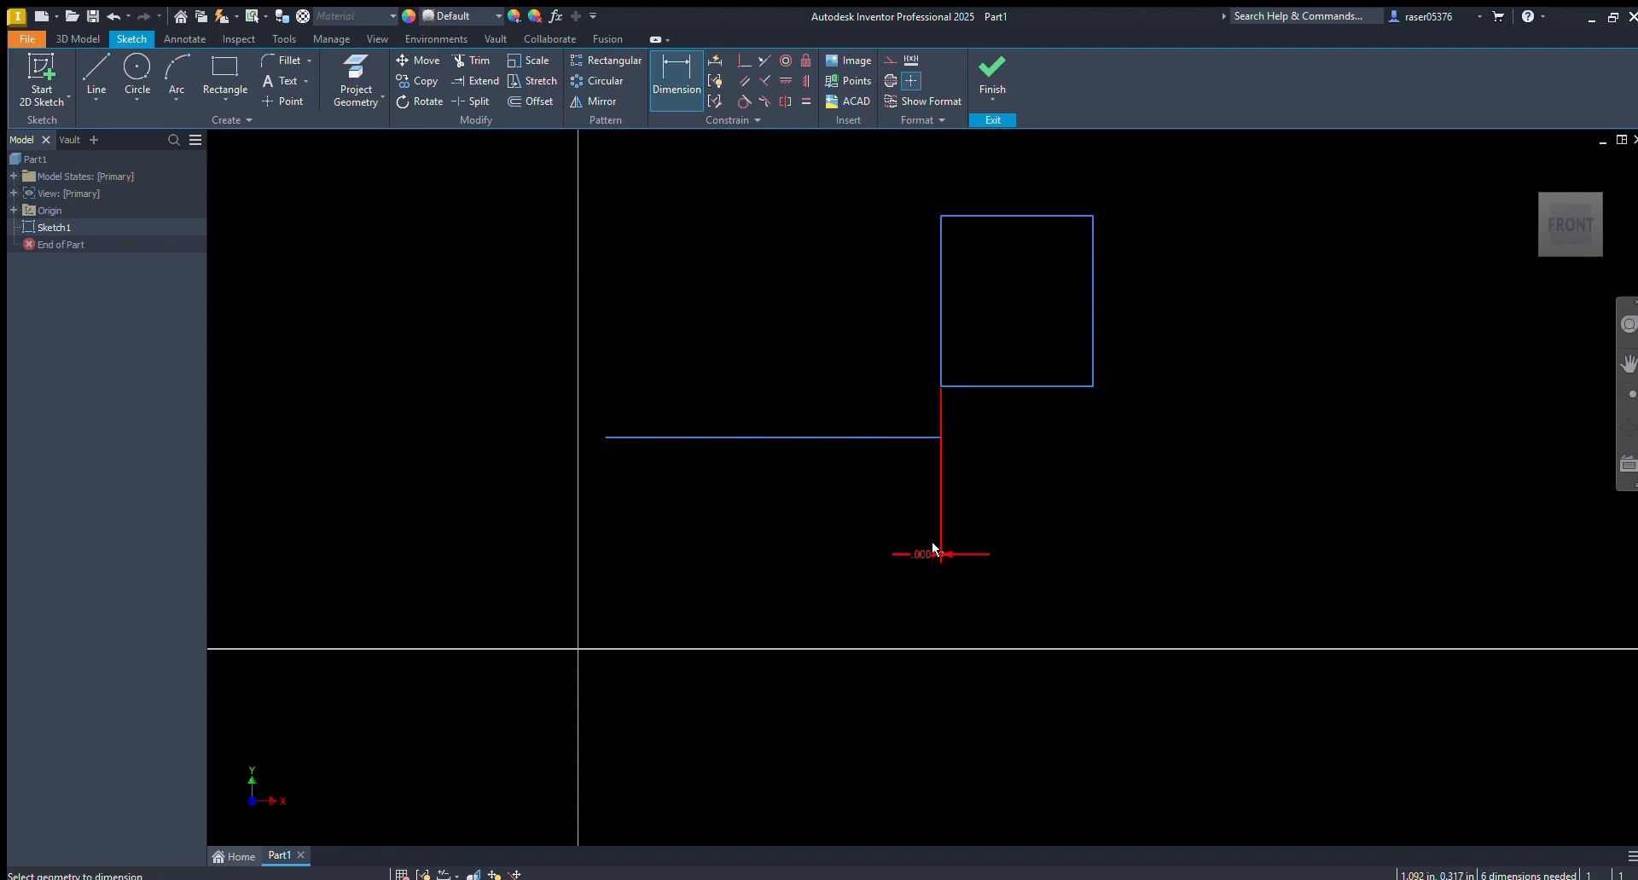
key("Escape")
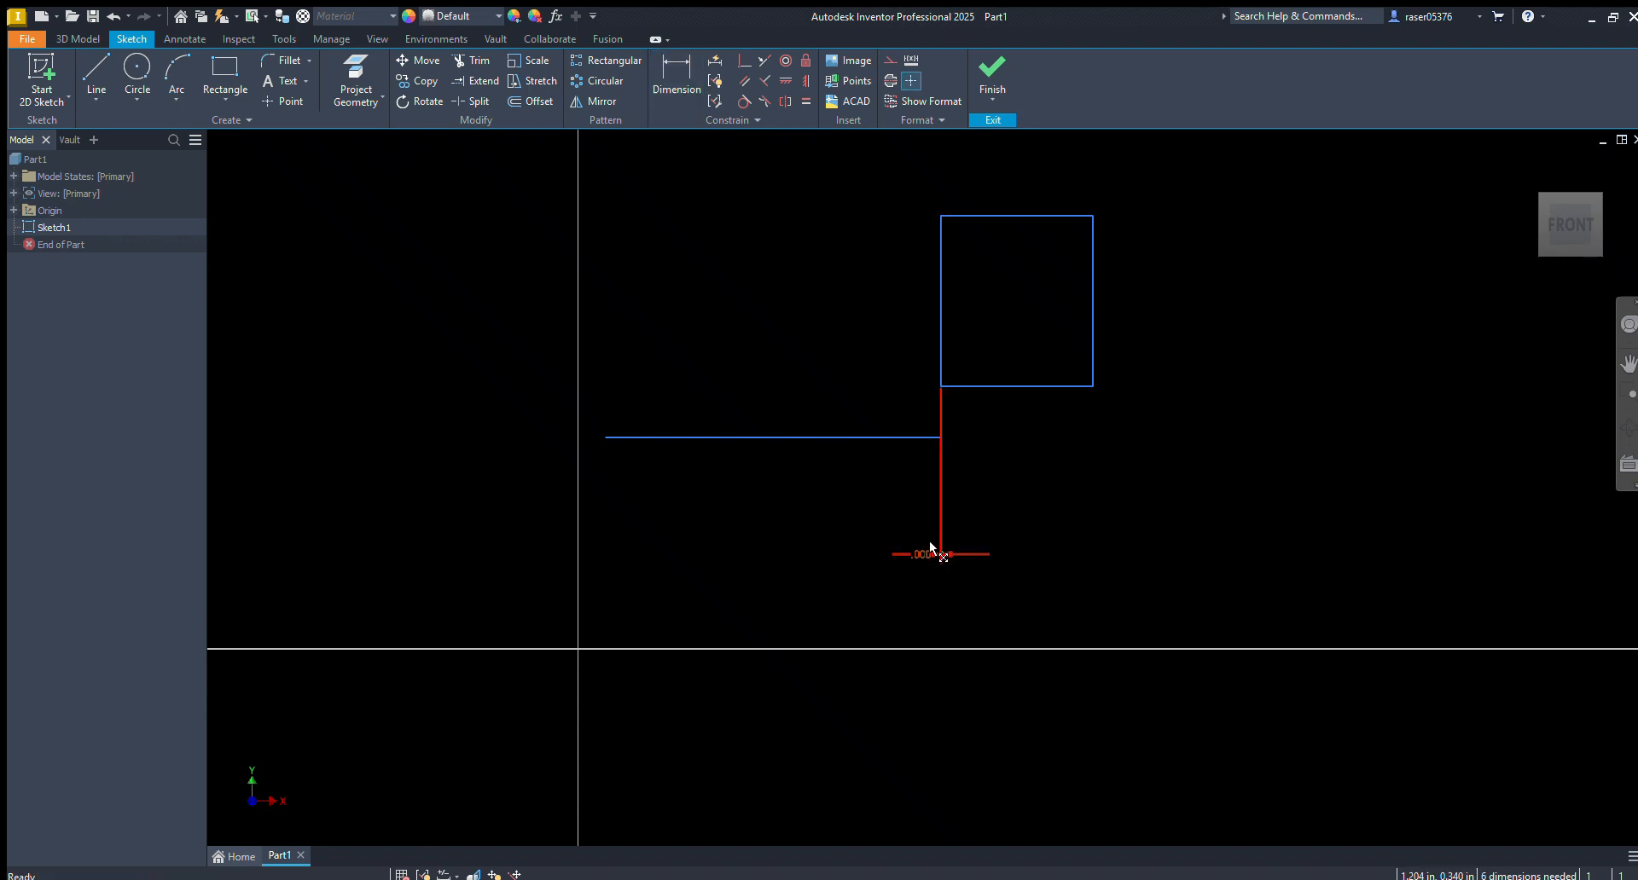
key("ctrl+z")
key("ctrl+z")
Try a vertical constraint between the rectangle's lower-left corner and the line's right endpoint, and undo it
left_click(806, 80)
left_click(936, 385)
left_click(886, 437)
key("Escape")
key("ctrl+z")
Try to apply a vertical constraint to the rectangle's left side
left_click(805, 80)
left_click(937, 302)
key("Escape")
left_click(806, 80)
left_click(939, 319)
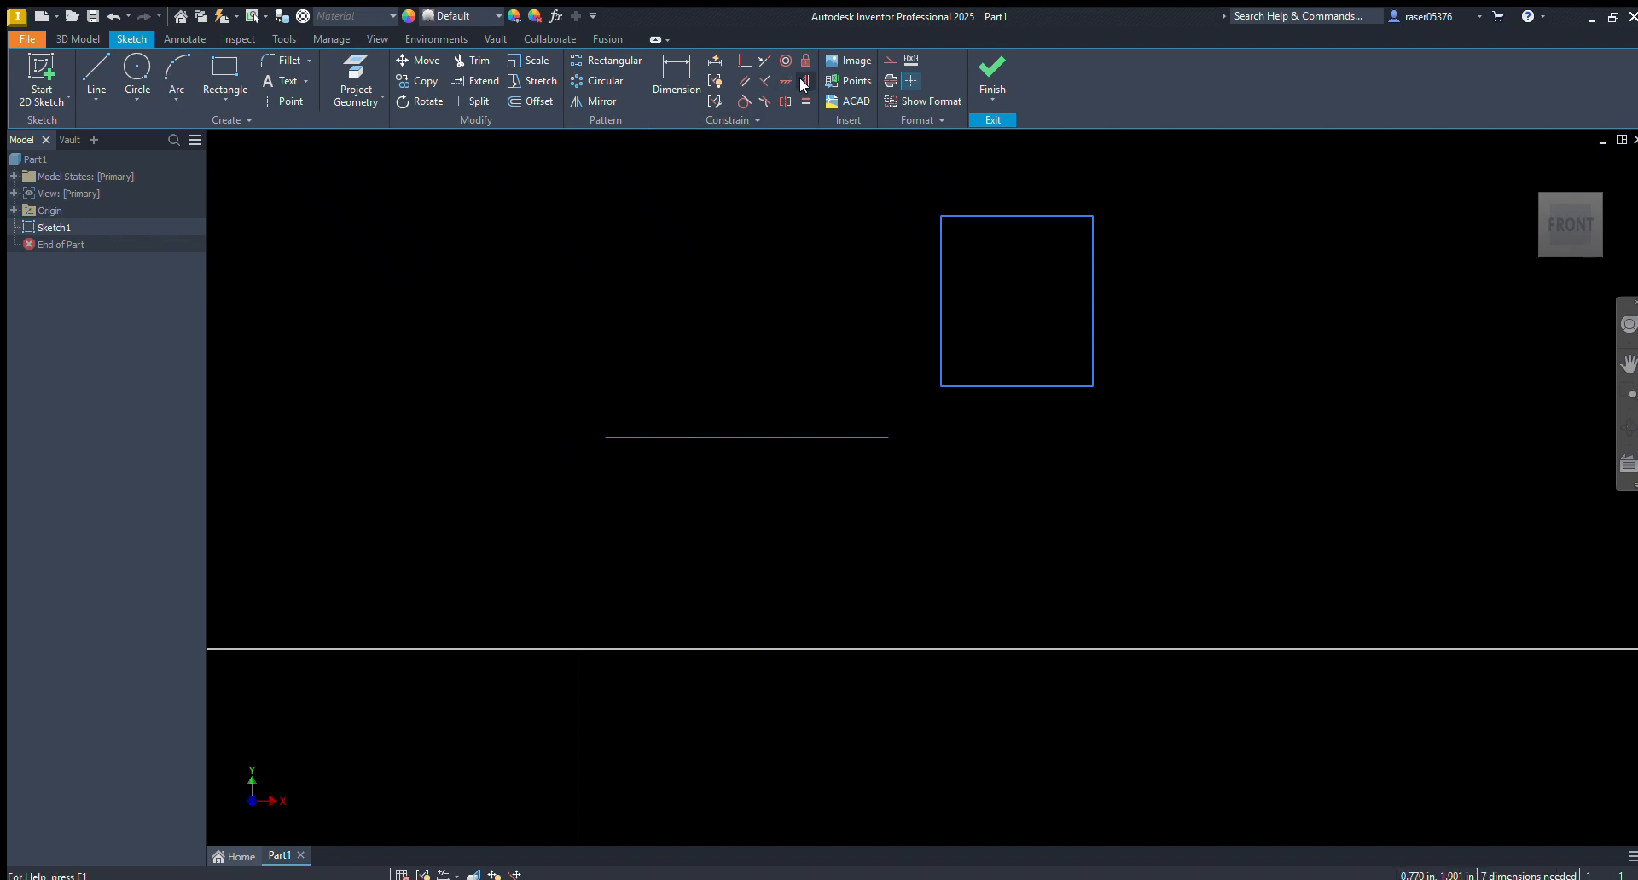
Apply a vertical constraint between the rectangle's lower-left corner and the line's right endpoint, and delete both shapes
left_click(938, 385)
left_click(887, 437)
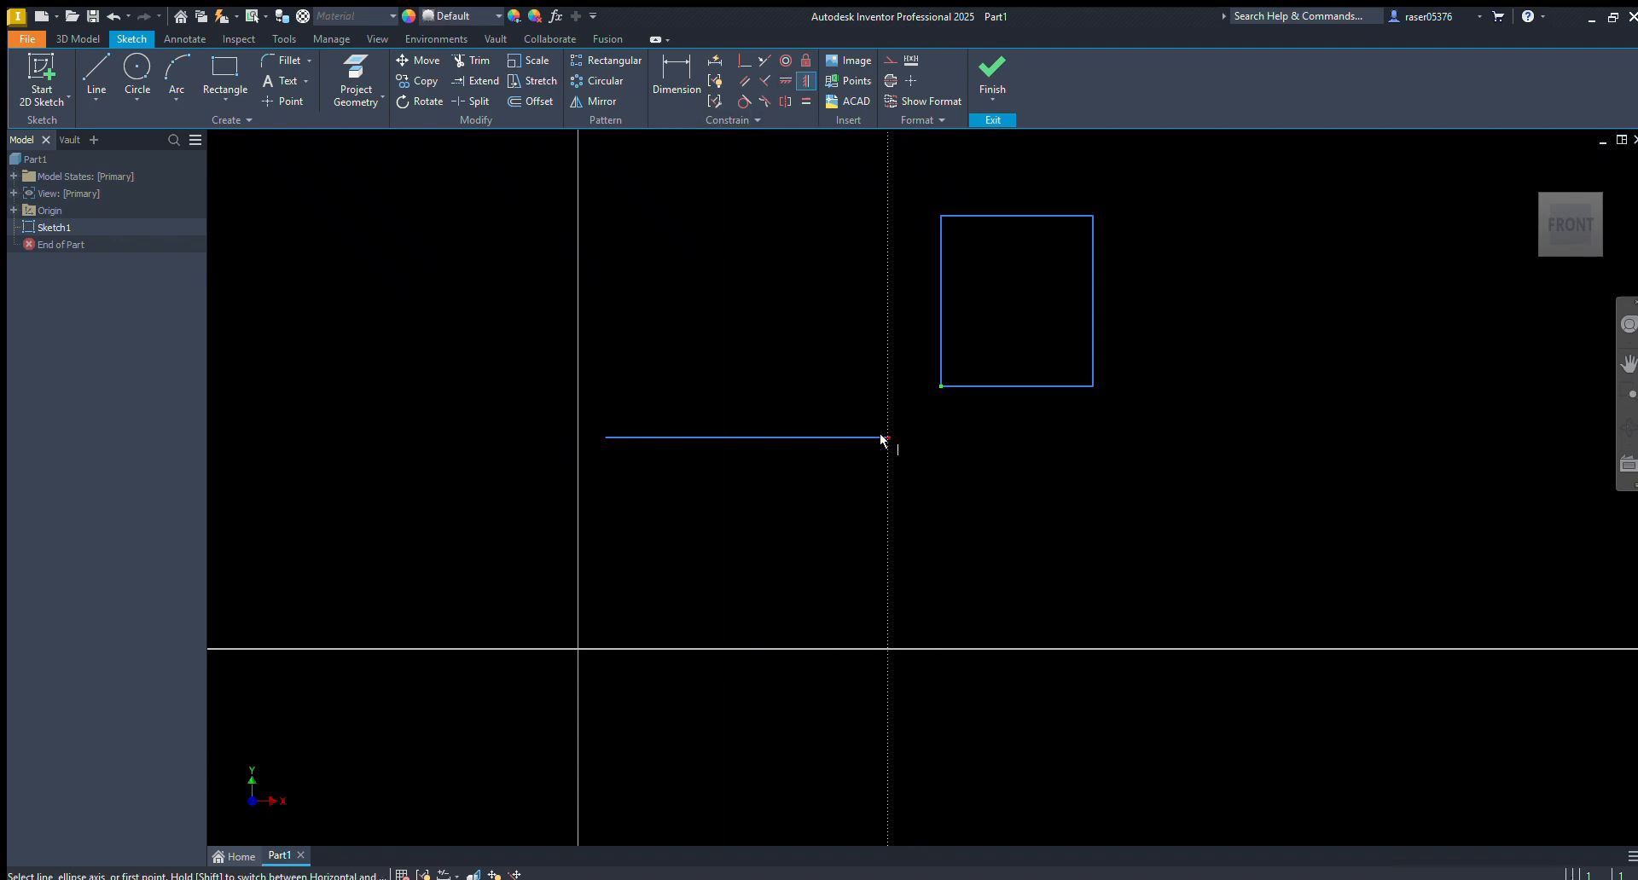
key("Escape")
left_click_drag(1162, 200, 587, 602)
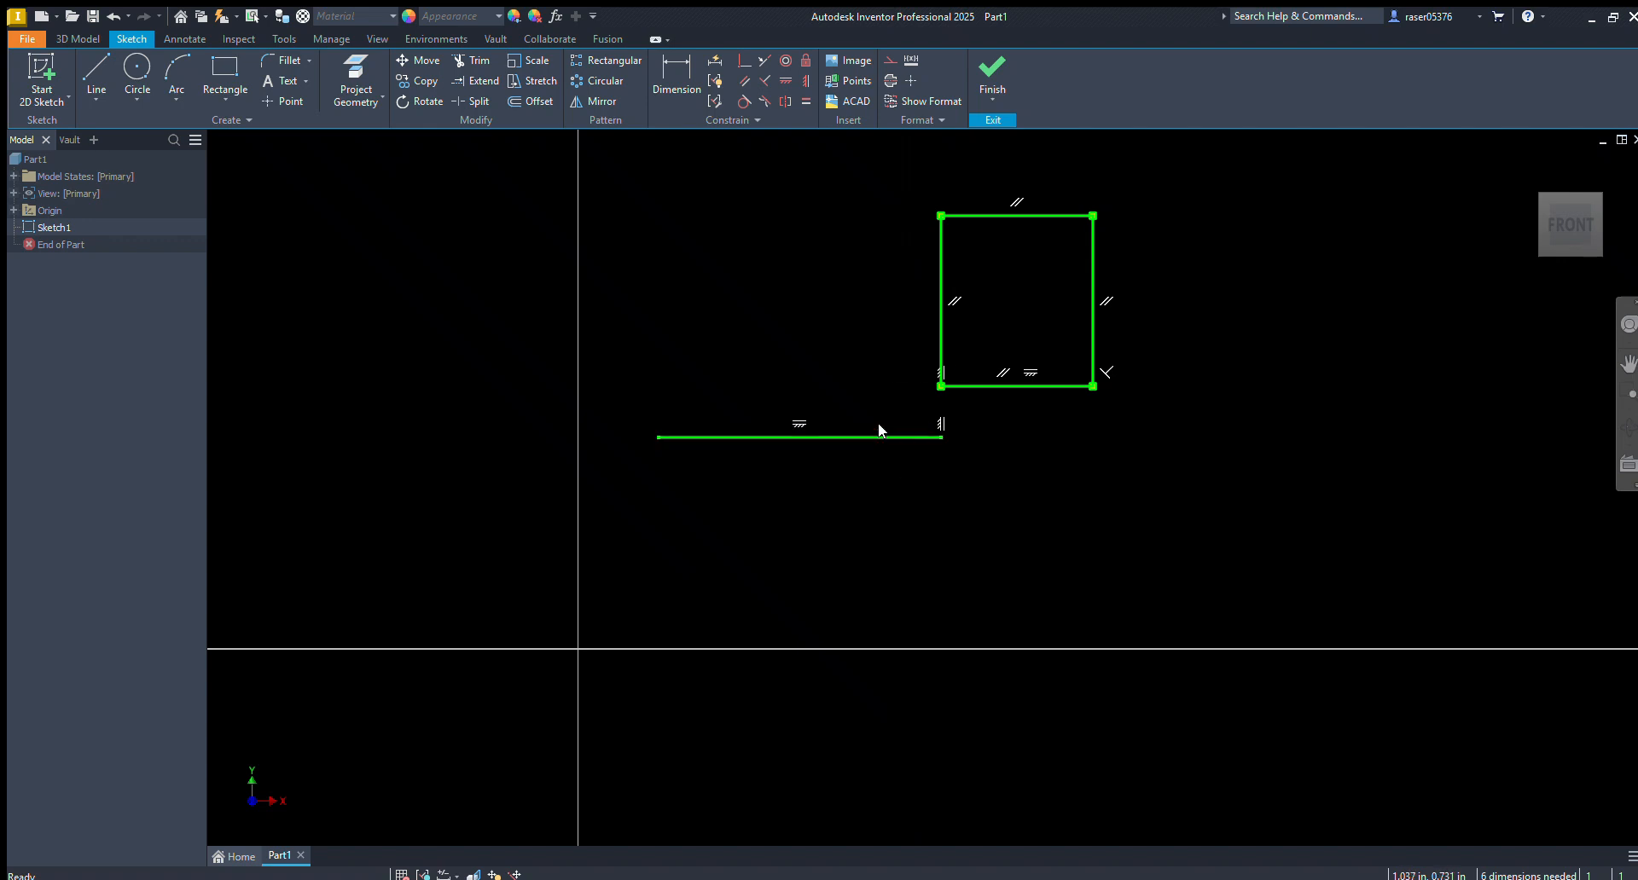
key("Delete")
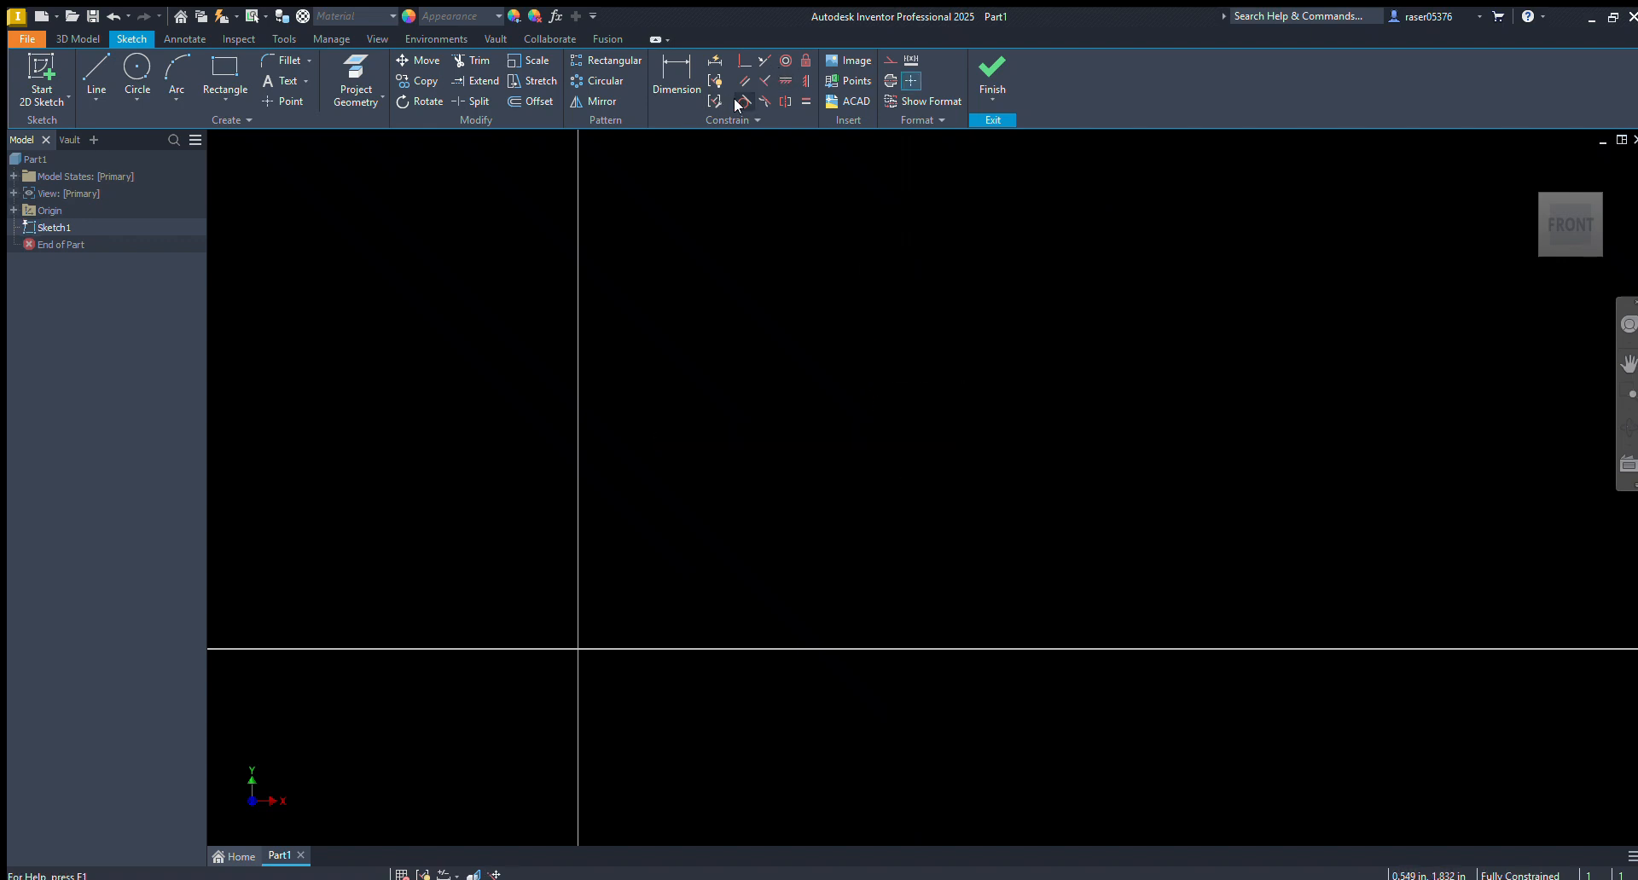
Draw a rectangle from the origin up and to the right
middle_click_drag(602, 489, 679, 398)
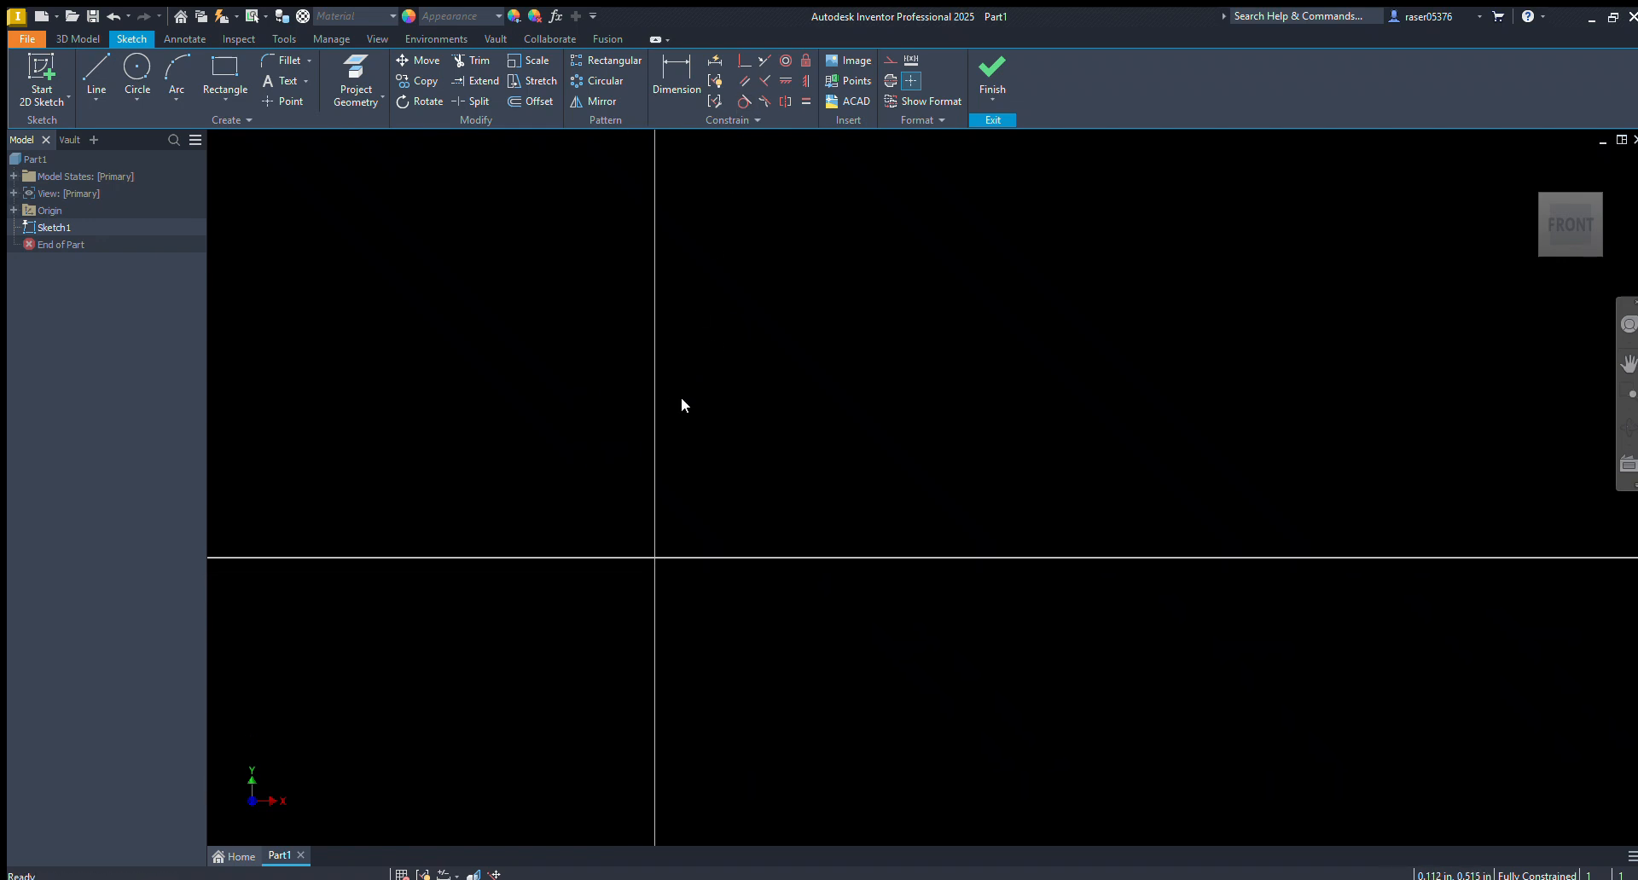
key("r")
left_click(655, 558)
left_click(927, 394)
key("Escape")
Draw a circle just to the right of the rectangle, without touching it
middle_click_drag(1037, 426, 783, 438)
key("c")
left_click(762, 467)
left_click(830, 432)
Fix the rectangle's sides in place
left_click_drag(664, 340, 398, 614)
left_click(665, 515, "ctrl")
left_click(806, 61)
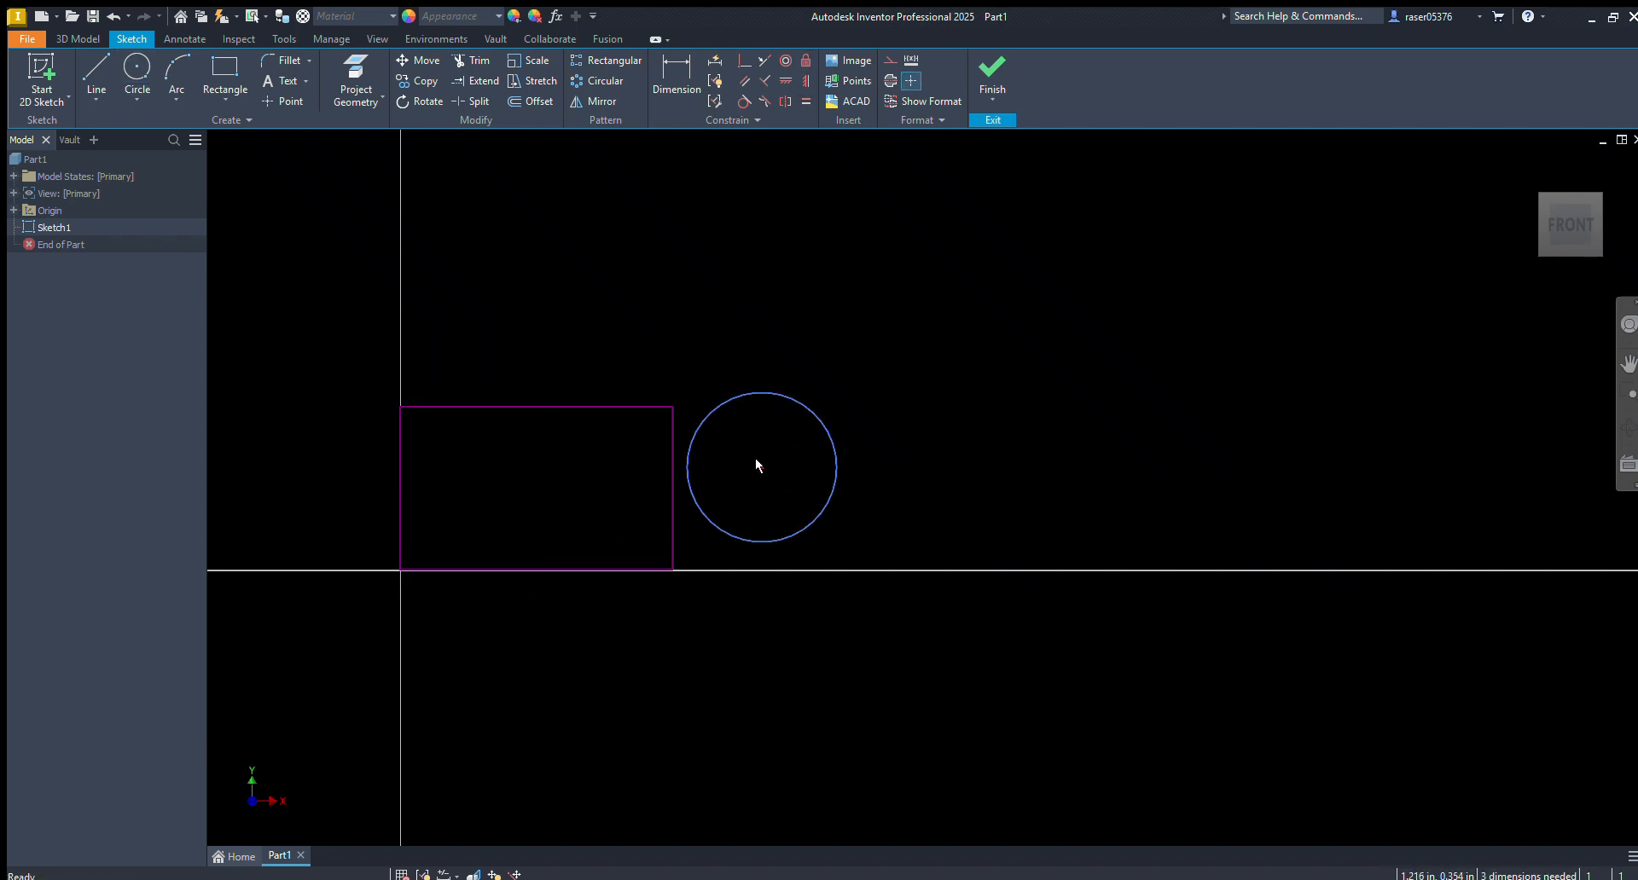
Move the circle slightly away from the rectangle, and make it tangent to the rectangle's right side
left_click_drag(758, 462, 780, 469)
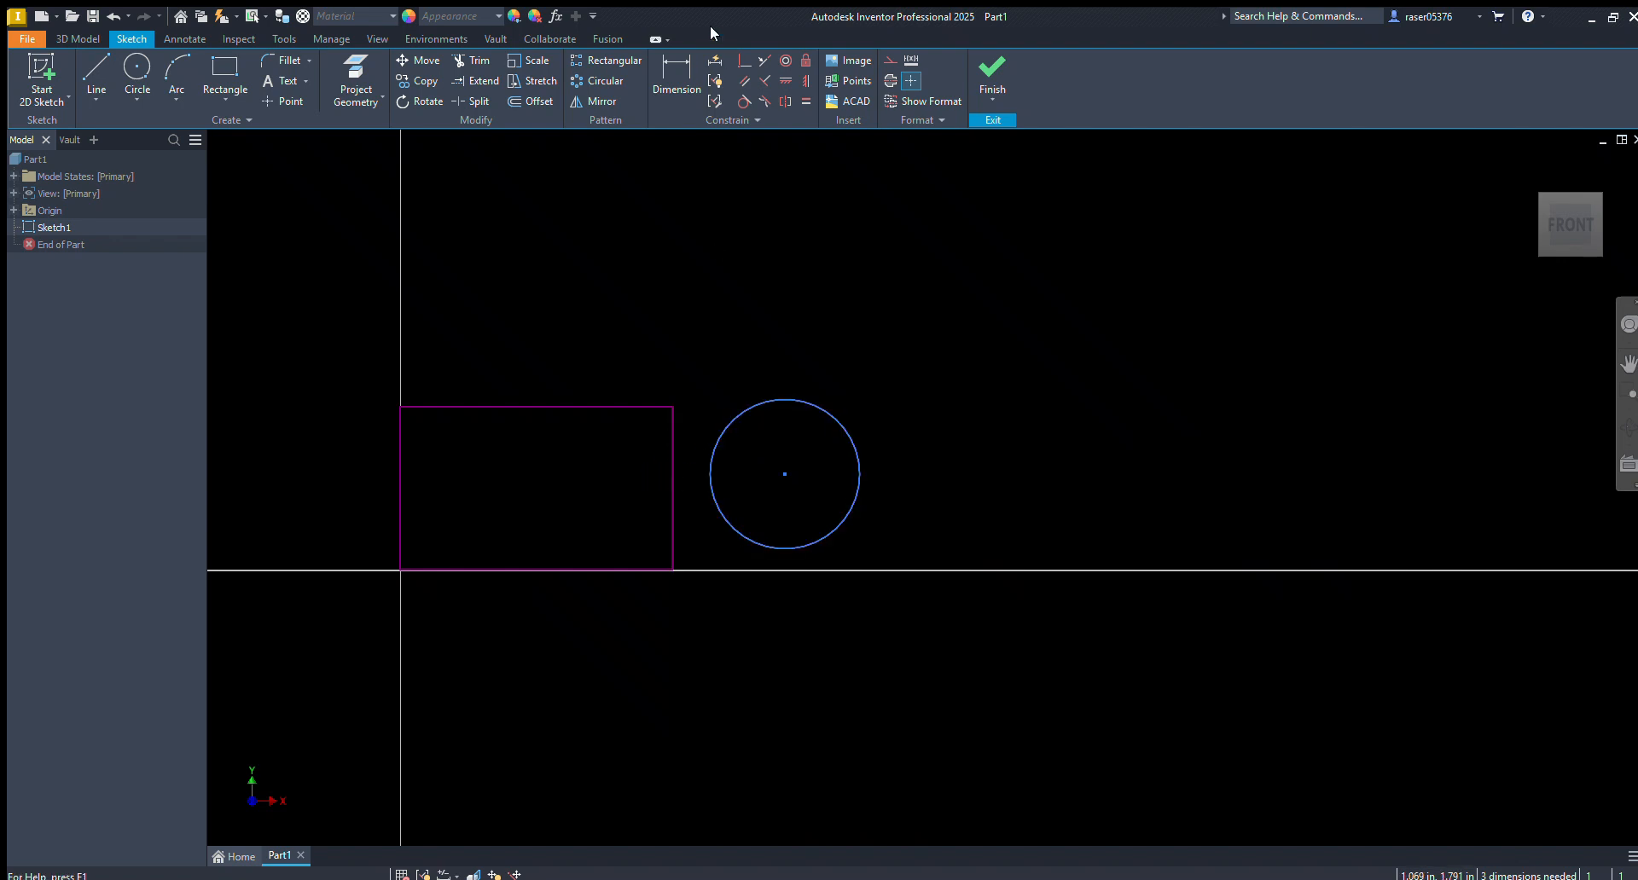
left_click(738, 102)
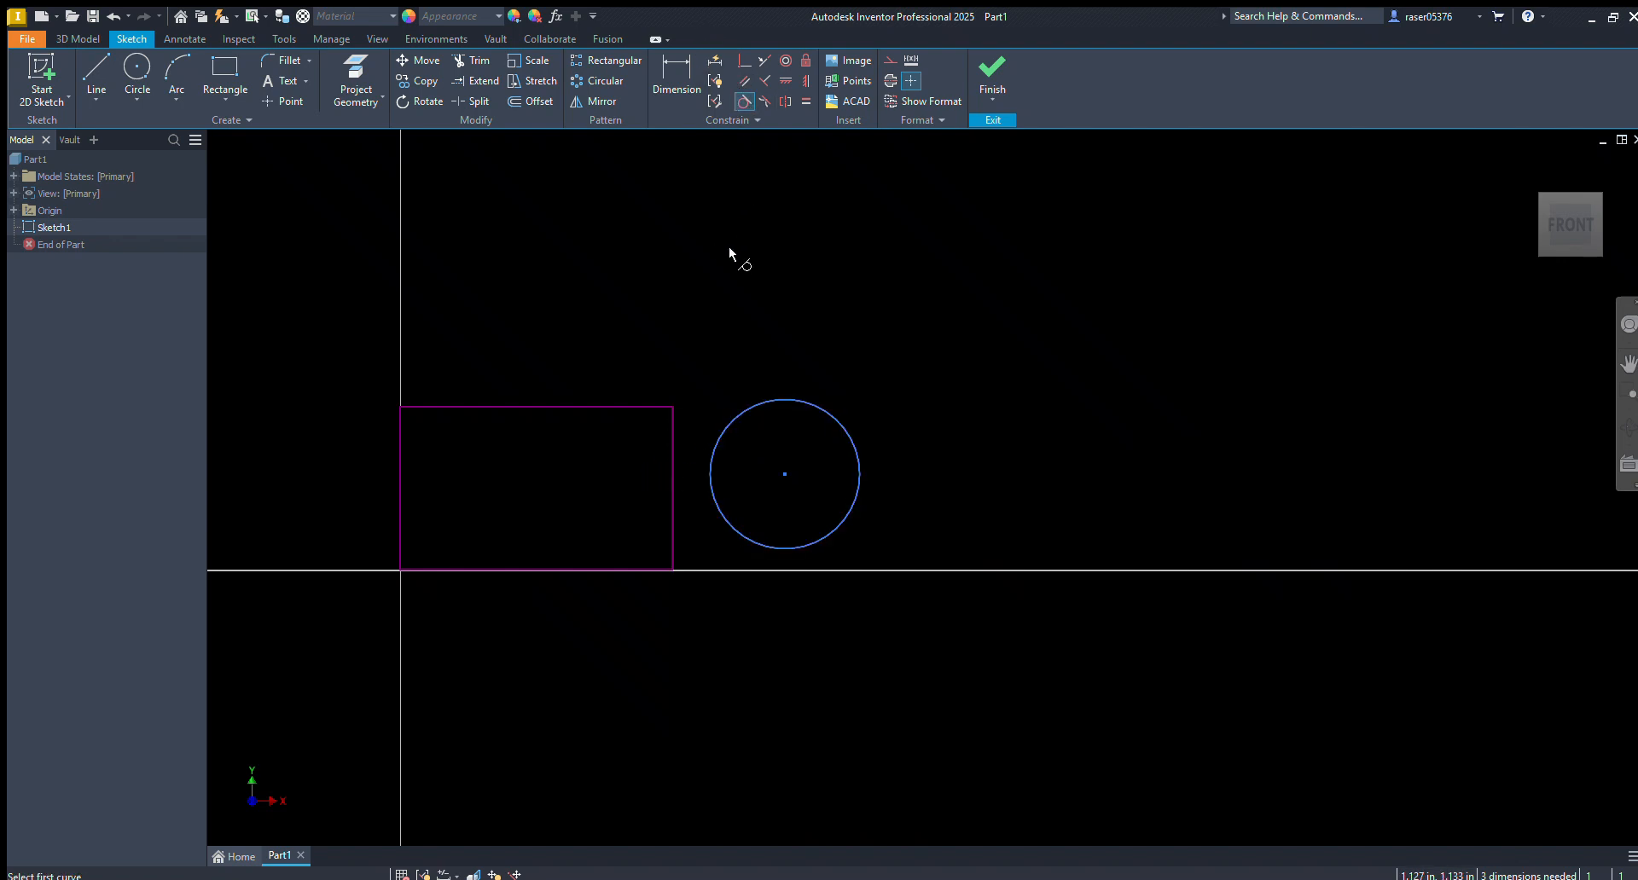
left_click(717, 424)
left_click(673, 433)
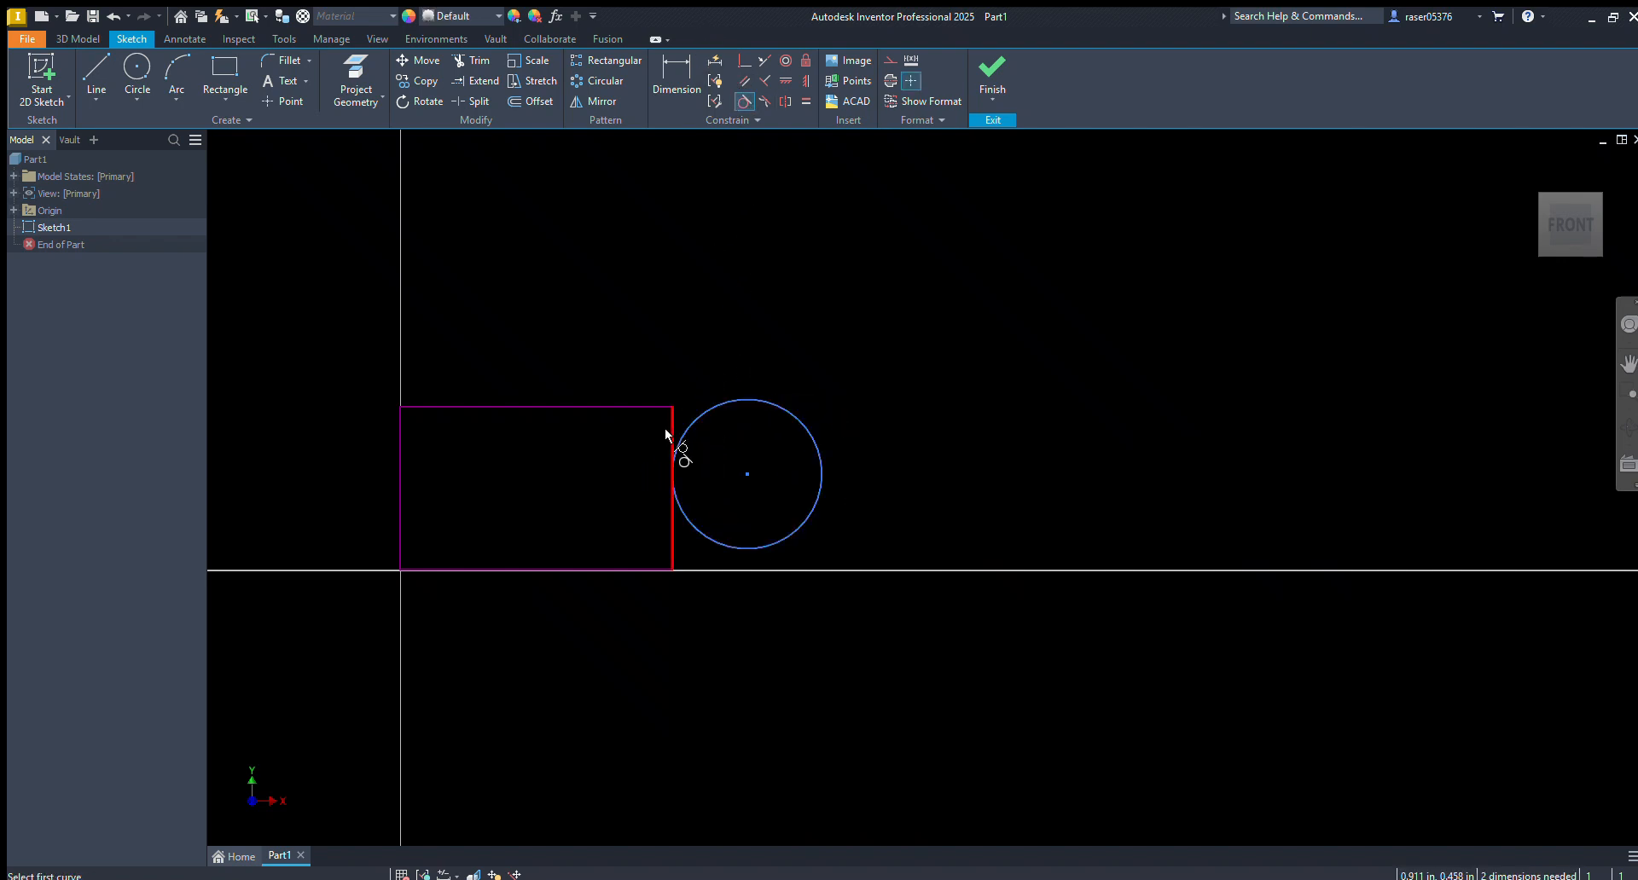
Draw a horizontal line from the rectangle's lower-right corner to the right along the horizontal axis
key("l")
left_click(674, 570)
left_click(971, 573)
key("Escape")
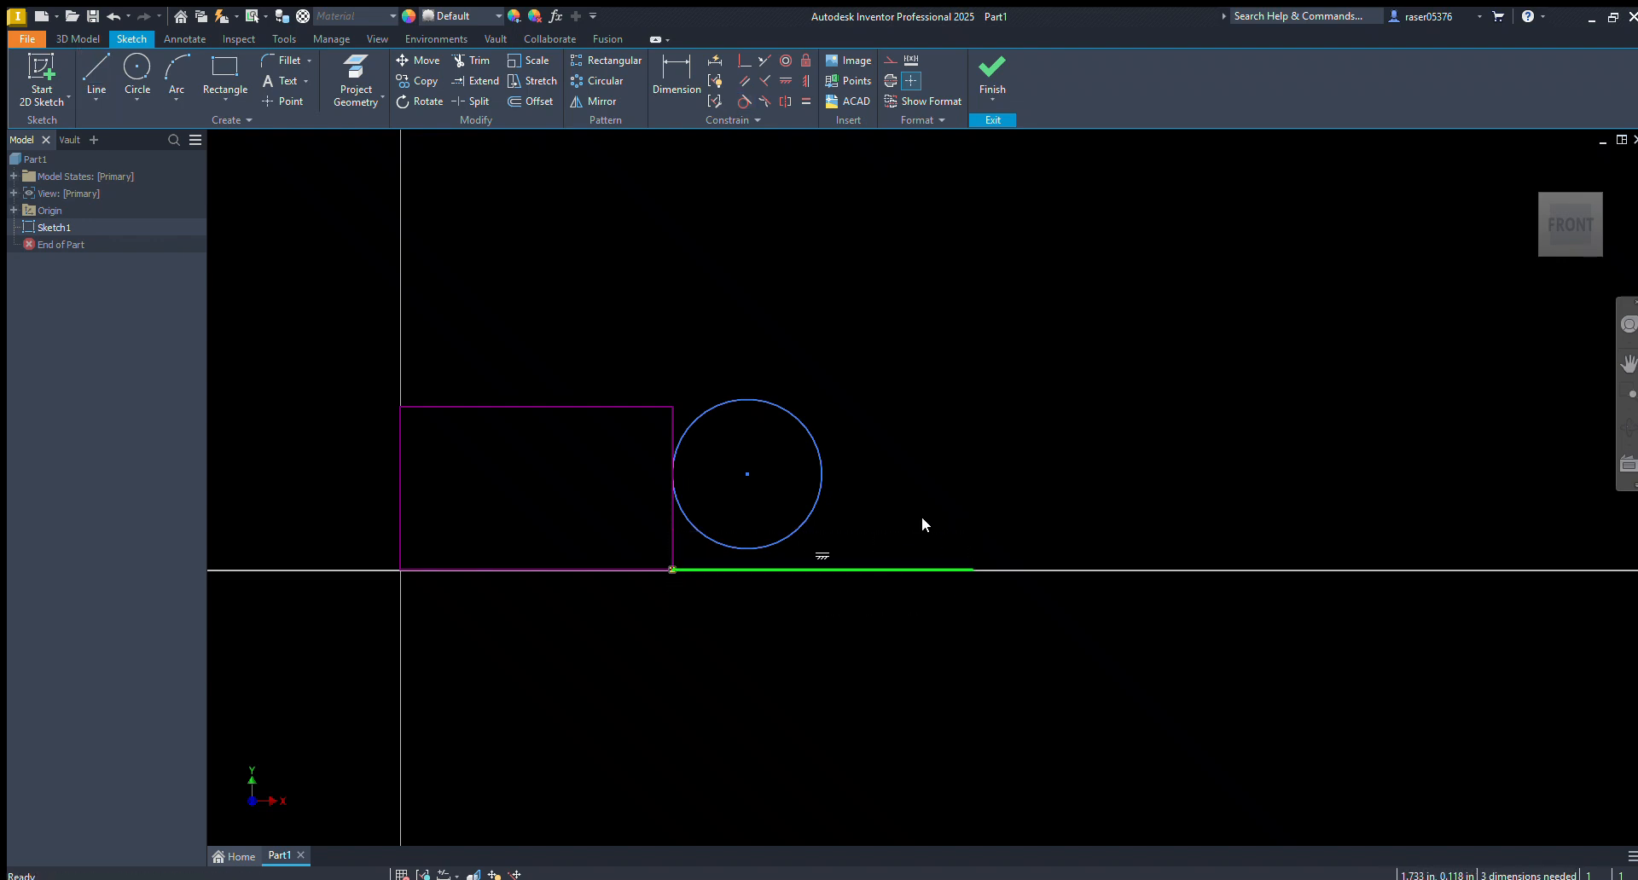
Make the circle tangent to the new horizontal line, and resize the circle to test both tangencies
left_click(744, 100)
left_click(815, 514)
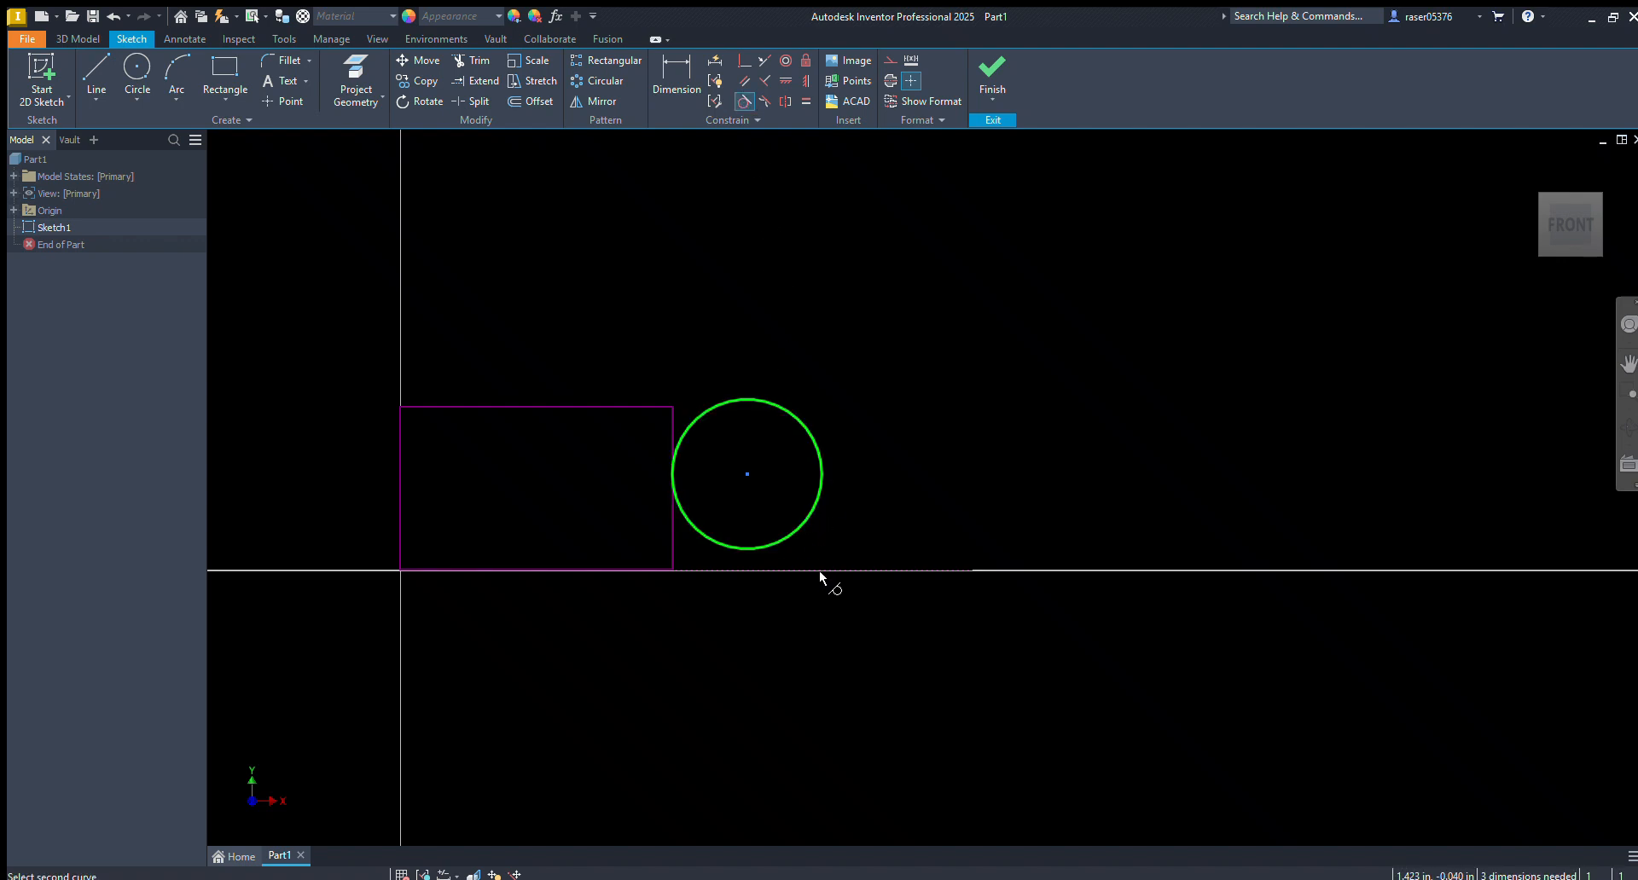
left_click(826, 570)
key("Escape")
left_click_drag(813, 455, 793, 496)
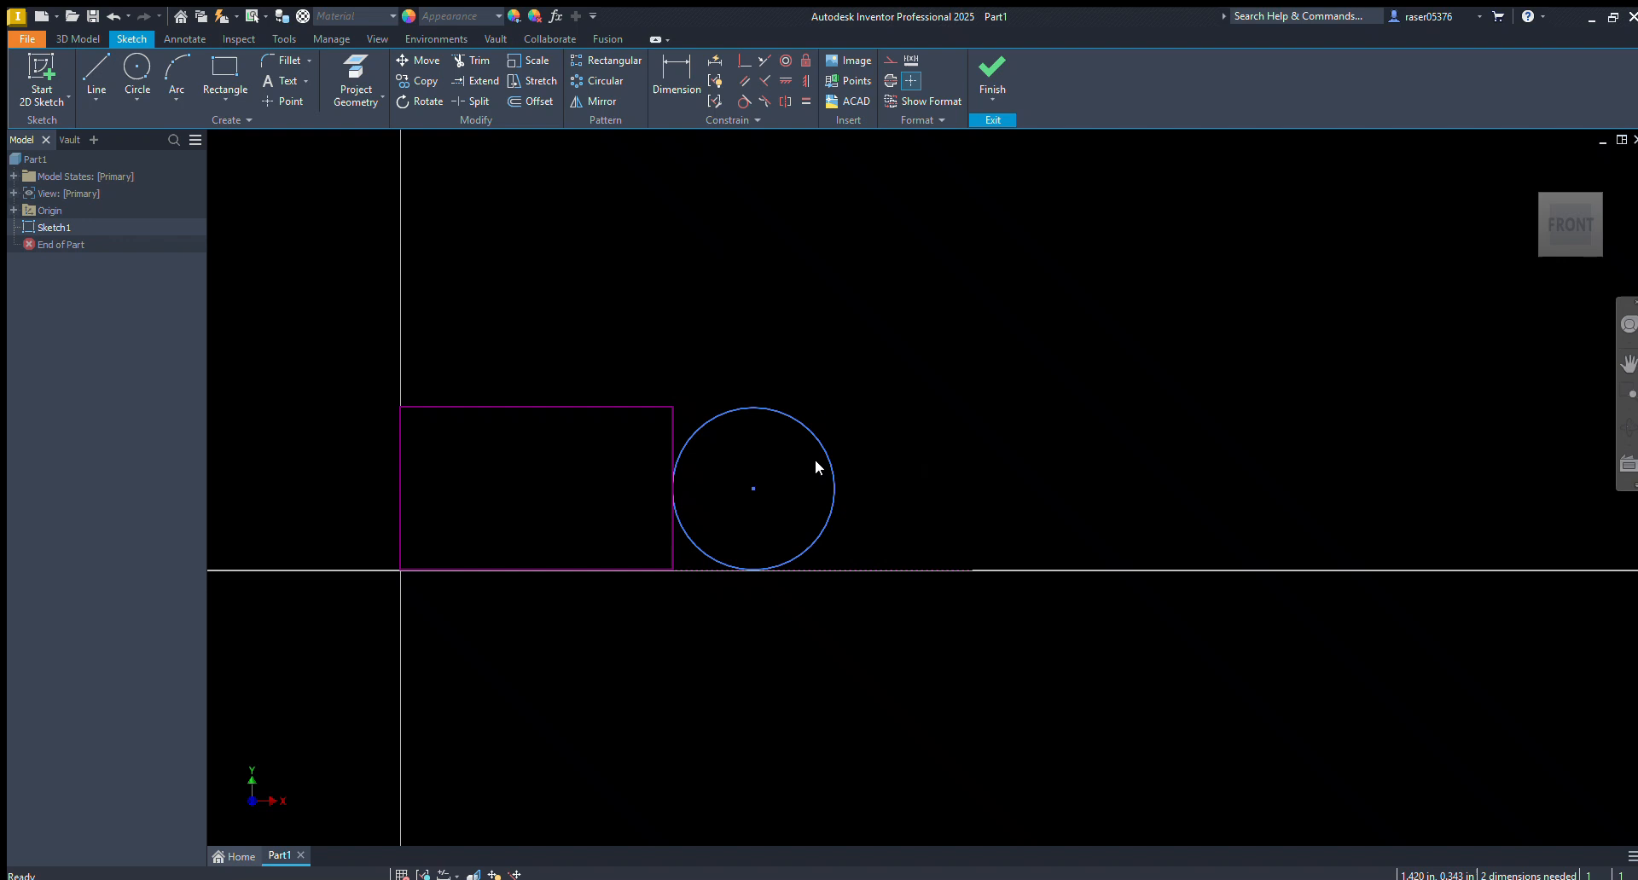
Draw a horizontal line from the rectangle's upper-right corner to the right, passing over the top of the circle
key("l")
left_click(672, 407)
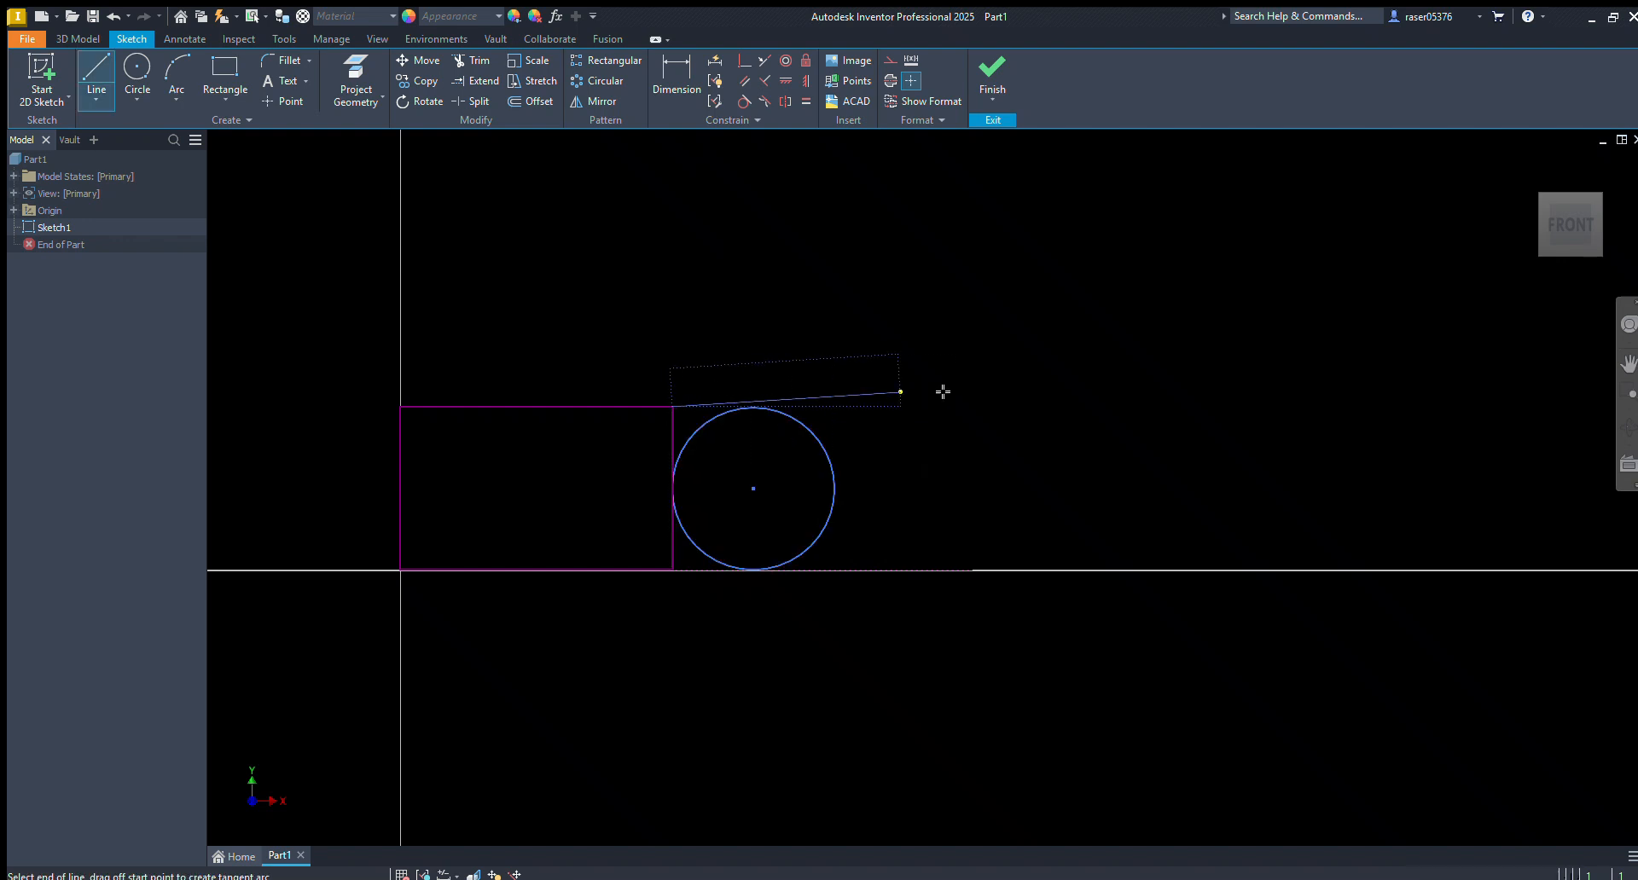
left_click(1004, 403)
key("Escape")
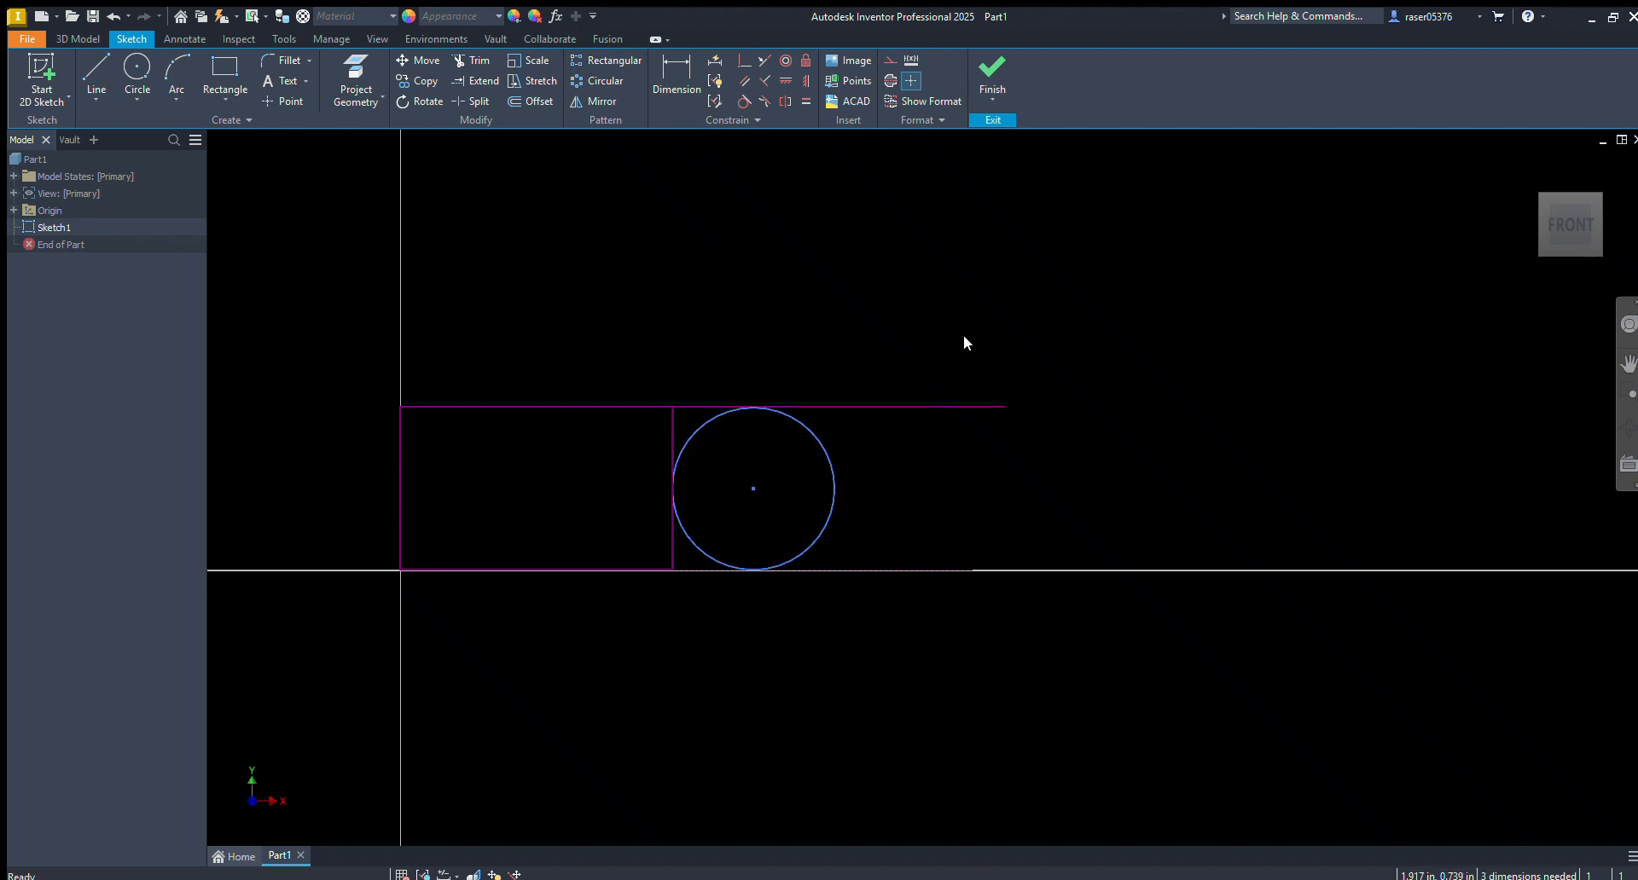
Make the circle tangent to the upper horizontal line, and check the circle's tangent constraints
left_click(735, 99)
left_click(798, 426)
left_click(819, 406)
key("Escape")
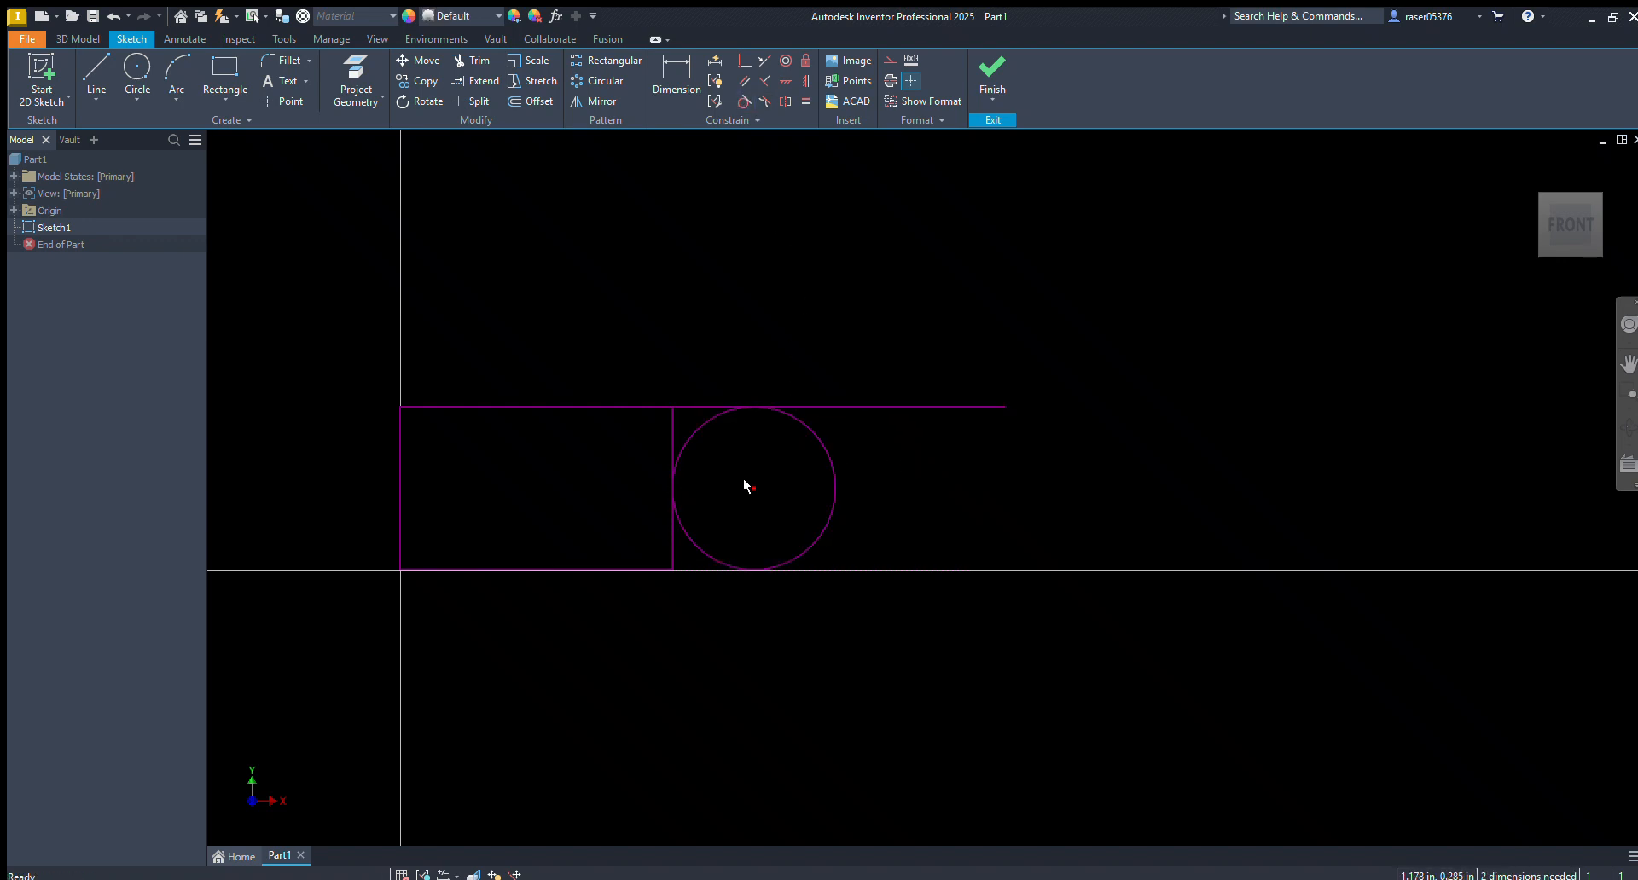
left_click(832, 474)
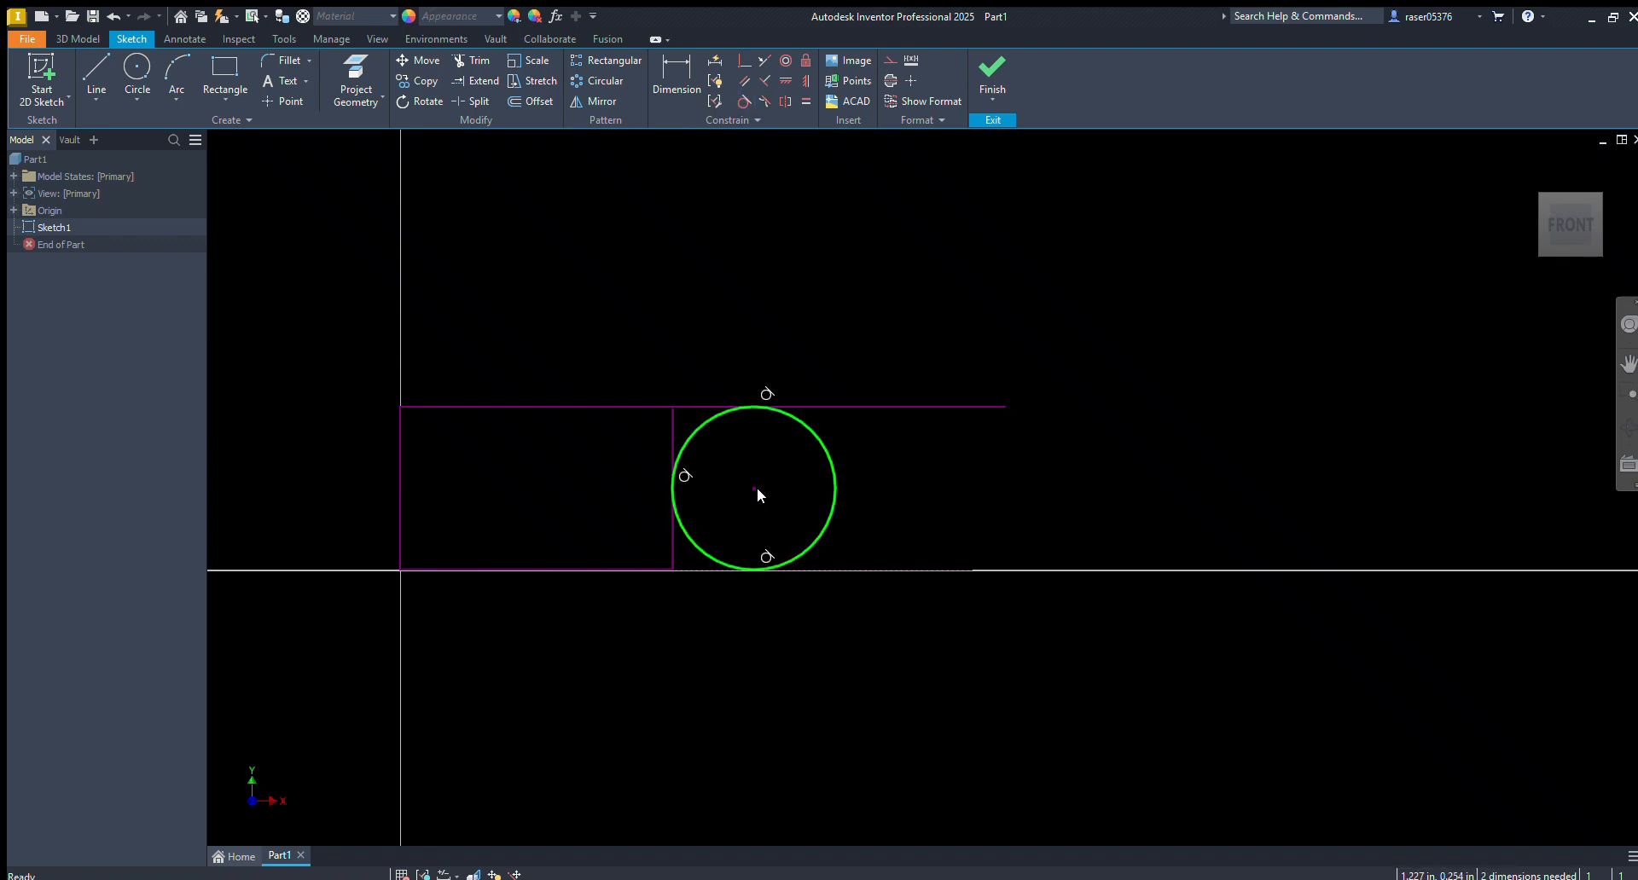
left_click(945, 484)
Delete the rectangle, circle and lines from the sketch
mouse_move(1083, 352)
left_mouse_down()
mouse_move(819, 560)
mouse_move(237, 732)
left_mouse_up()
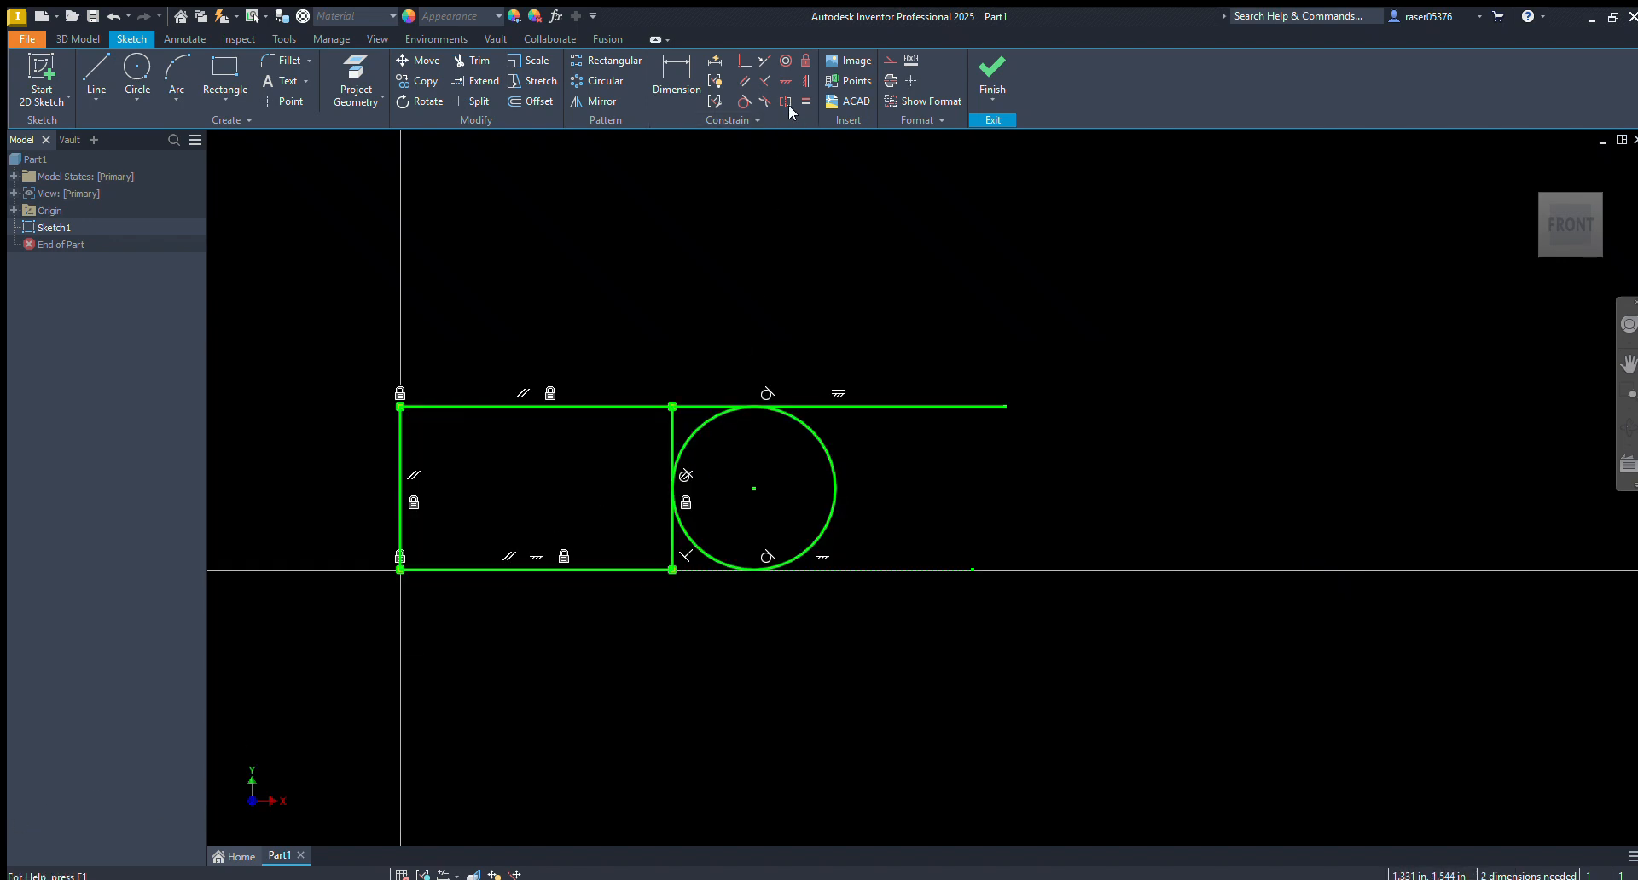
left_click(793, 196)
mouse_move(1111, 311)
left_mouse_down()
mouse_move(840, 521)
mouse_move(309, 759)
left_mouse_up()
key("Delete")
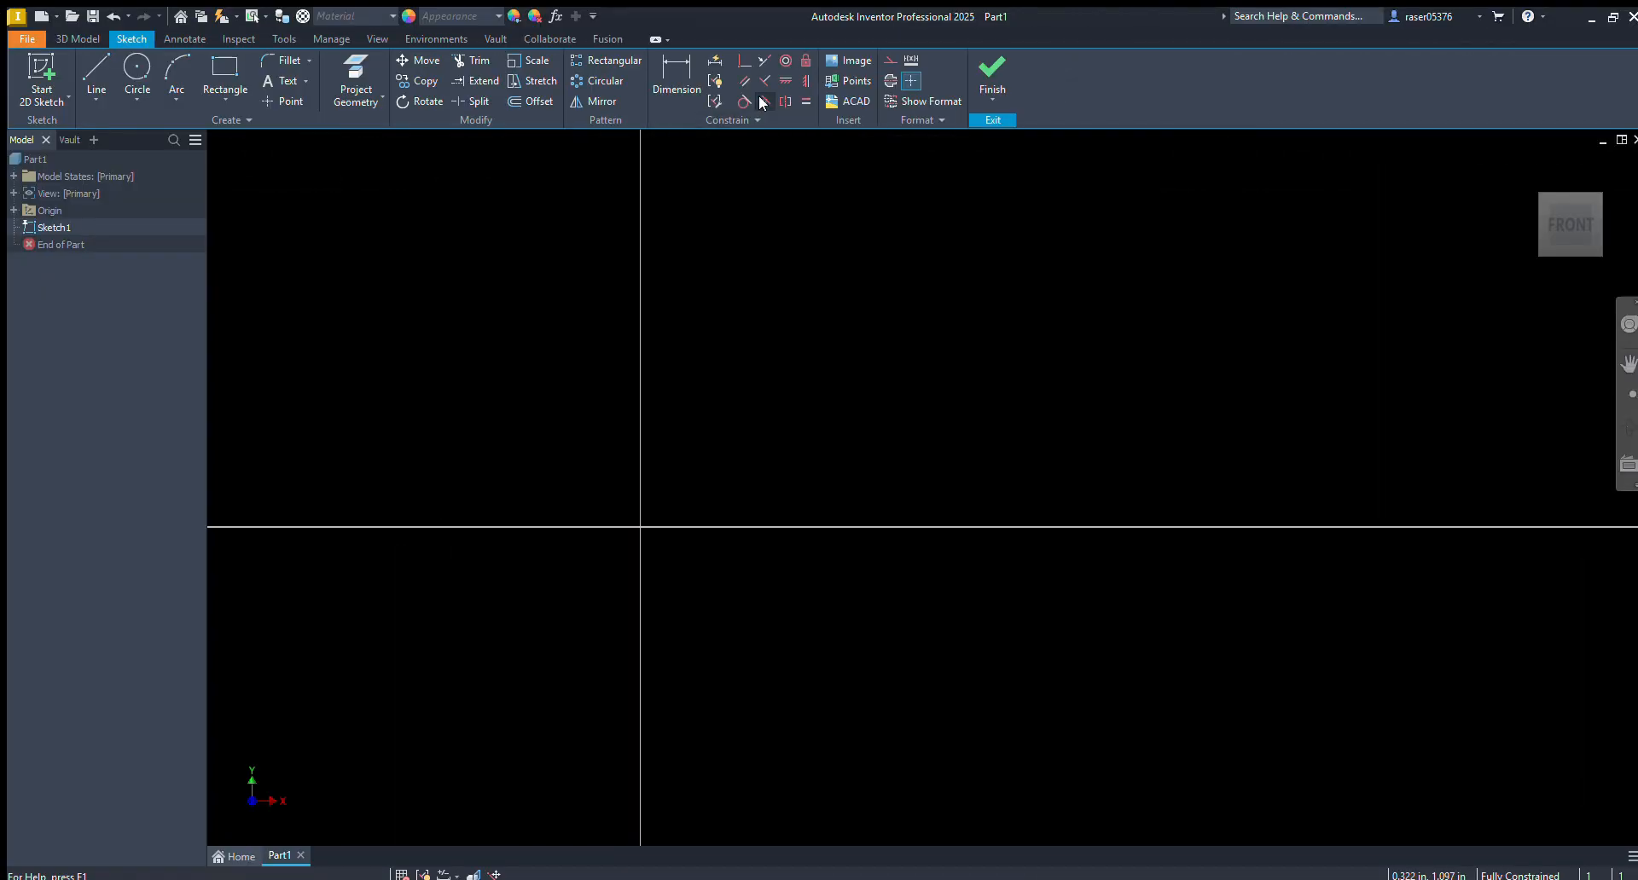
Draw two separate horizontal lines above the horizontal axis, the second one lower and further to the right
key("l")
left_click(690, 334)
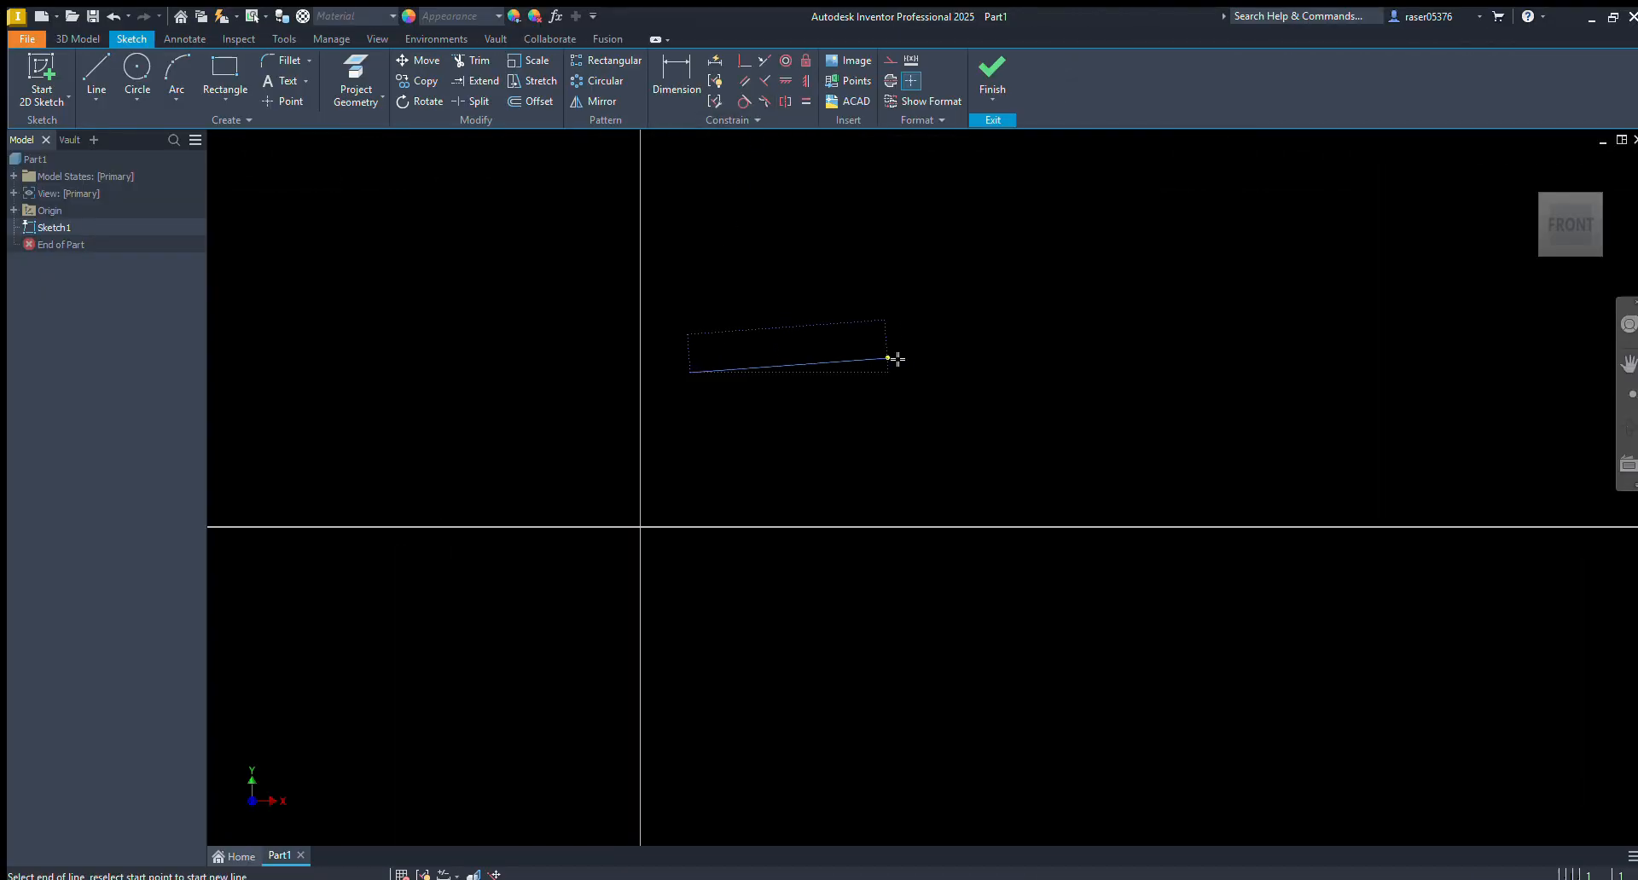
double_click(922, 372)
left_click(989, 476)
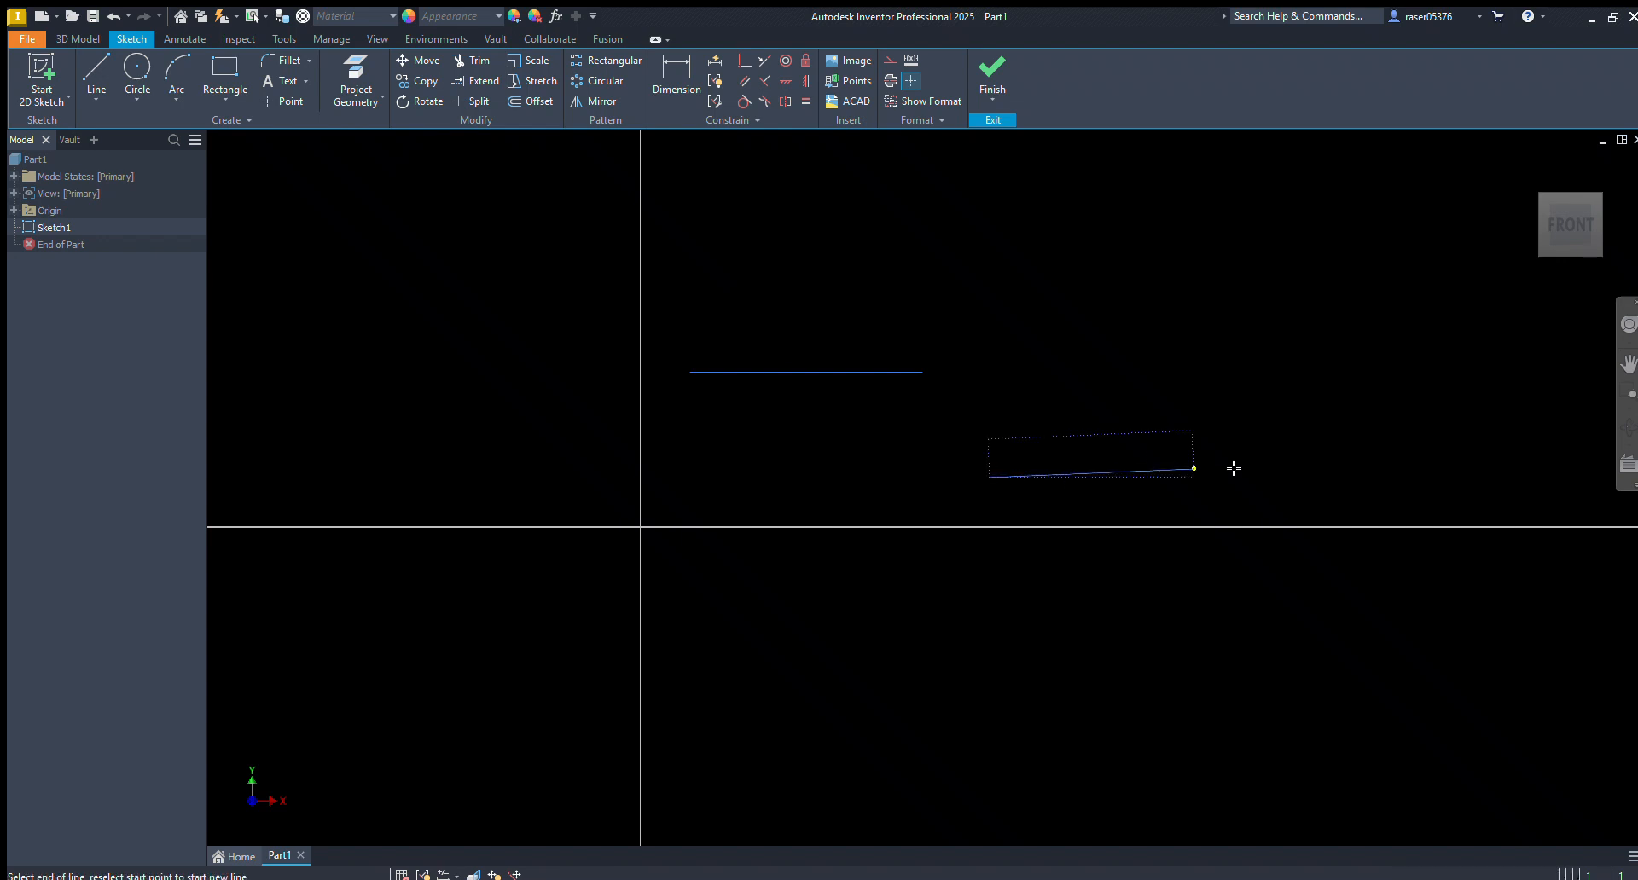
left_click(1253, 476)
key("Escape")
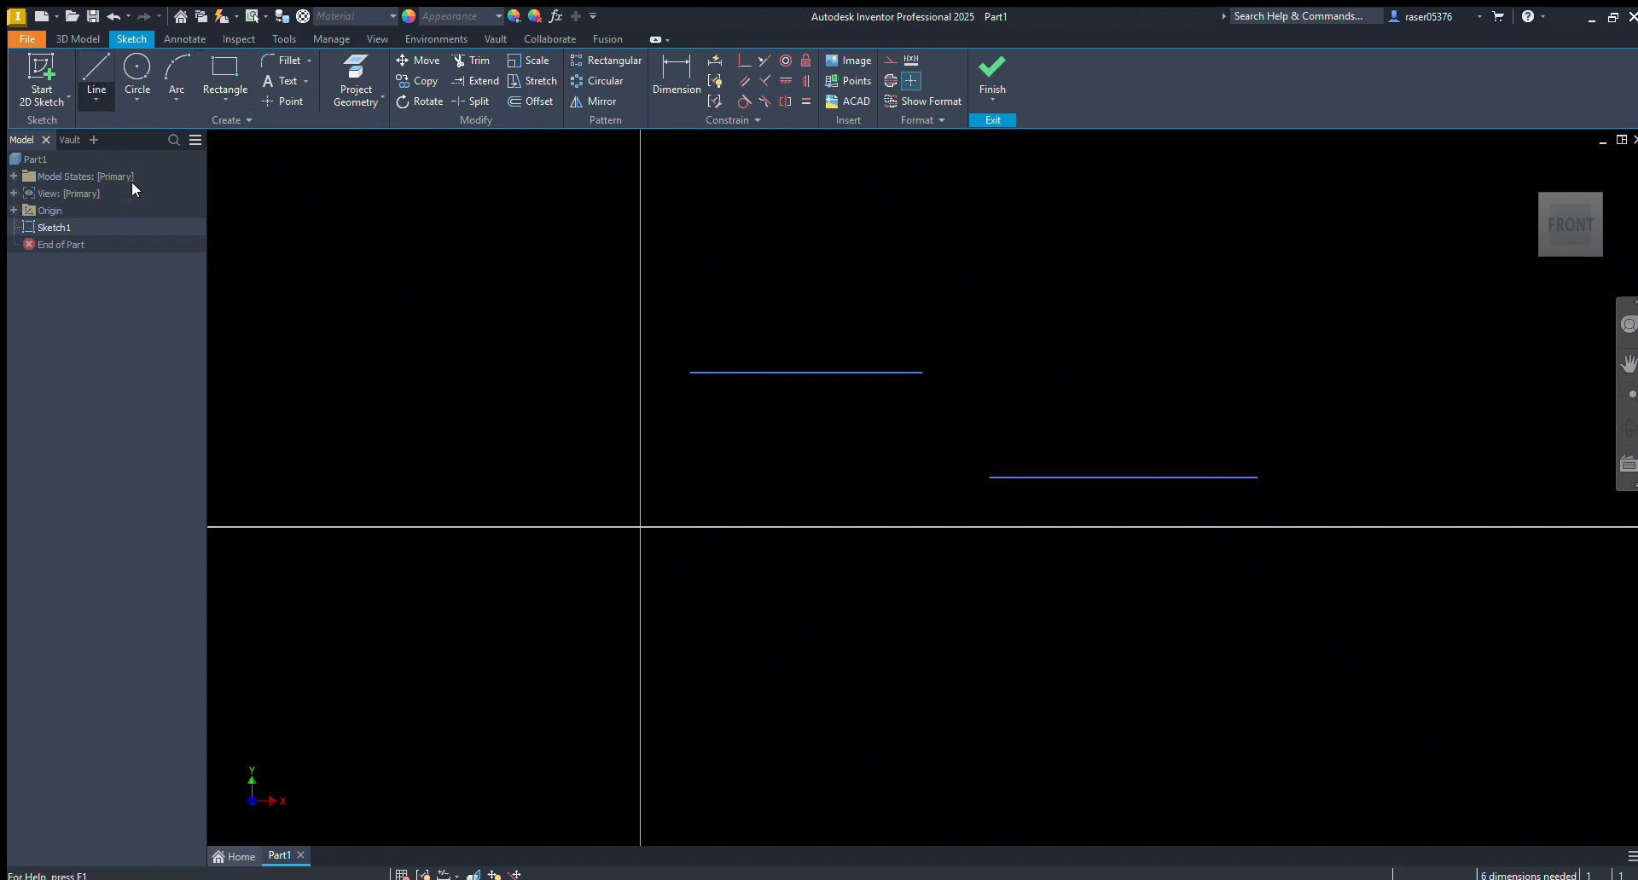
Connect the upper line's right end to the lower line's left end with a spline
left_click(122, 221)
left_click(923, 373)
left_click(989, 477)
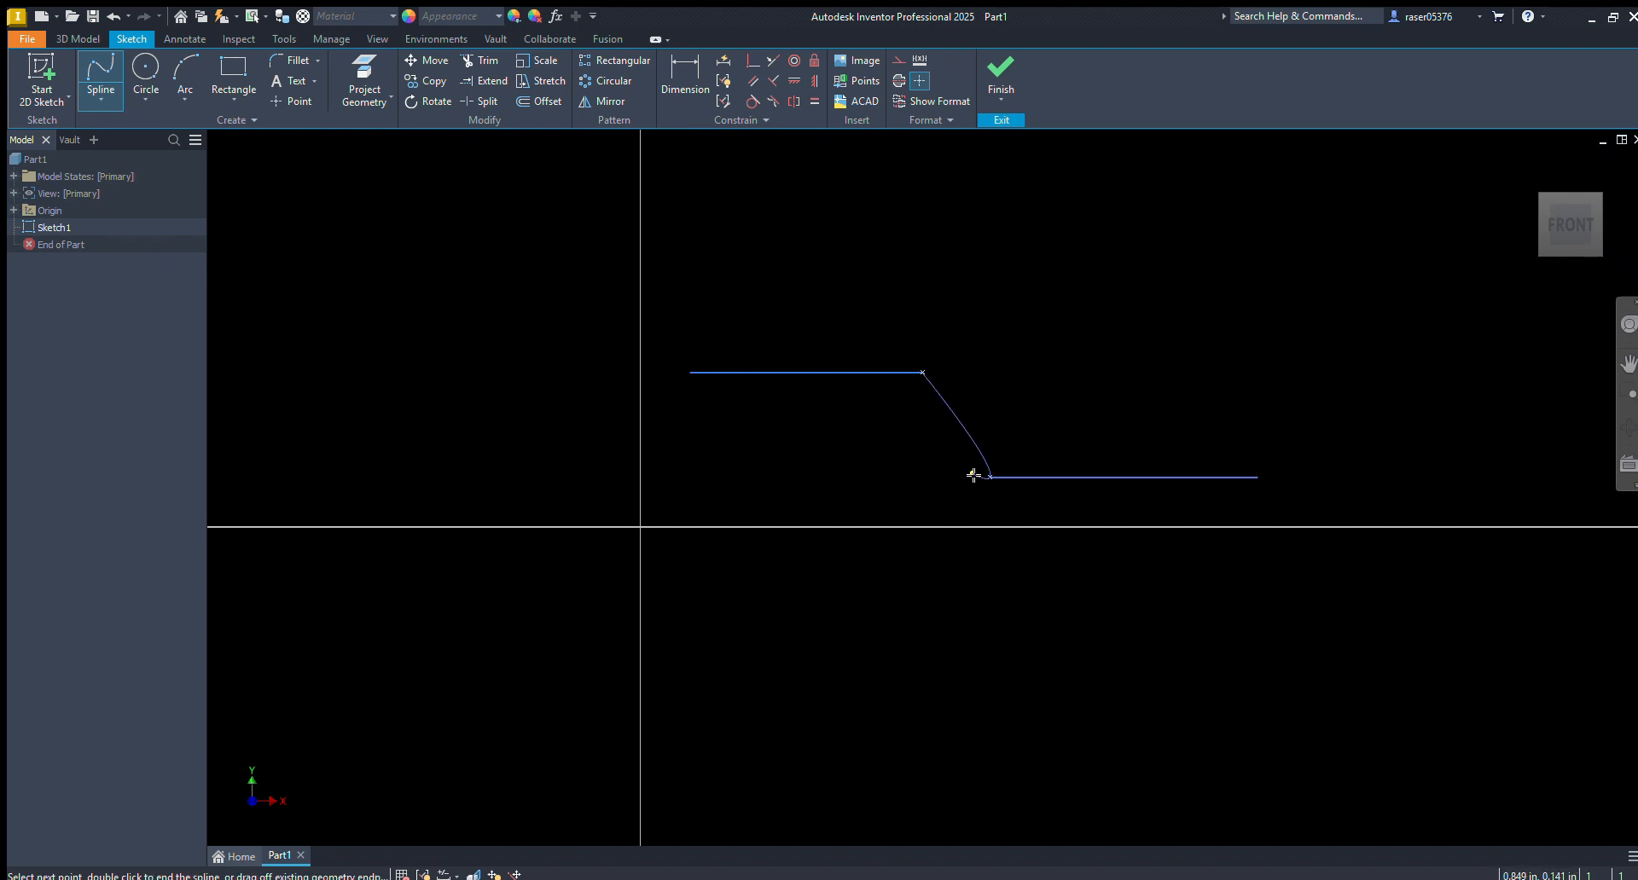
key("Return")
Apply the Smooth constraint between the spline and both horizontal lines, and move the joined geometry to test it
middle_click_drag(1007, 478, 889, 483)
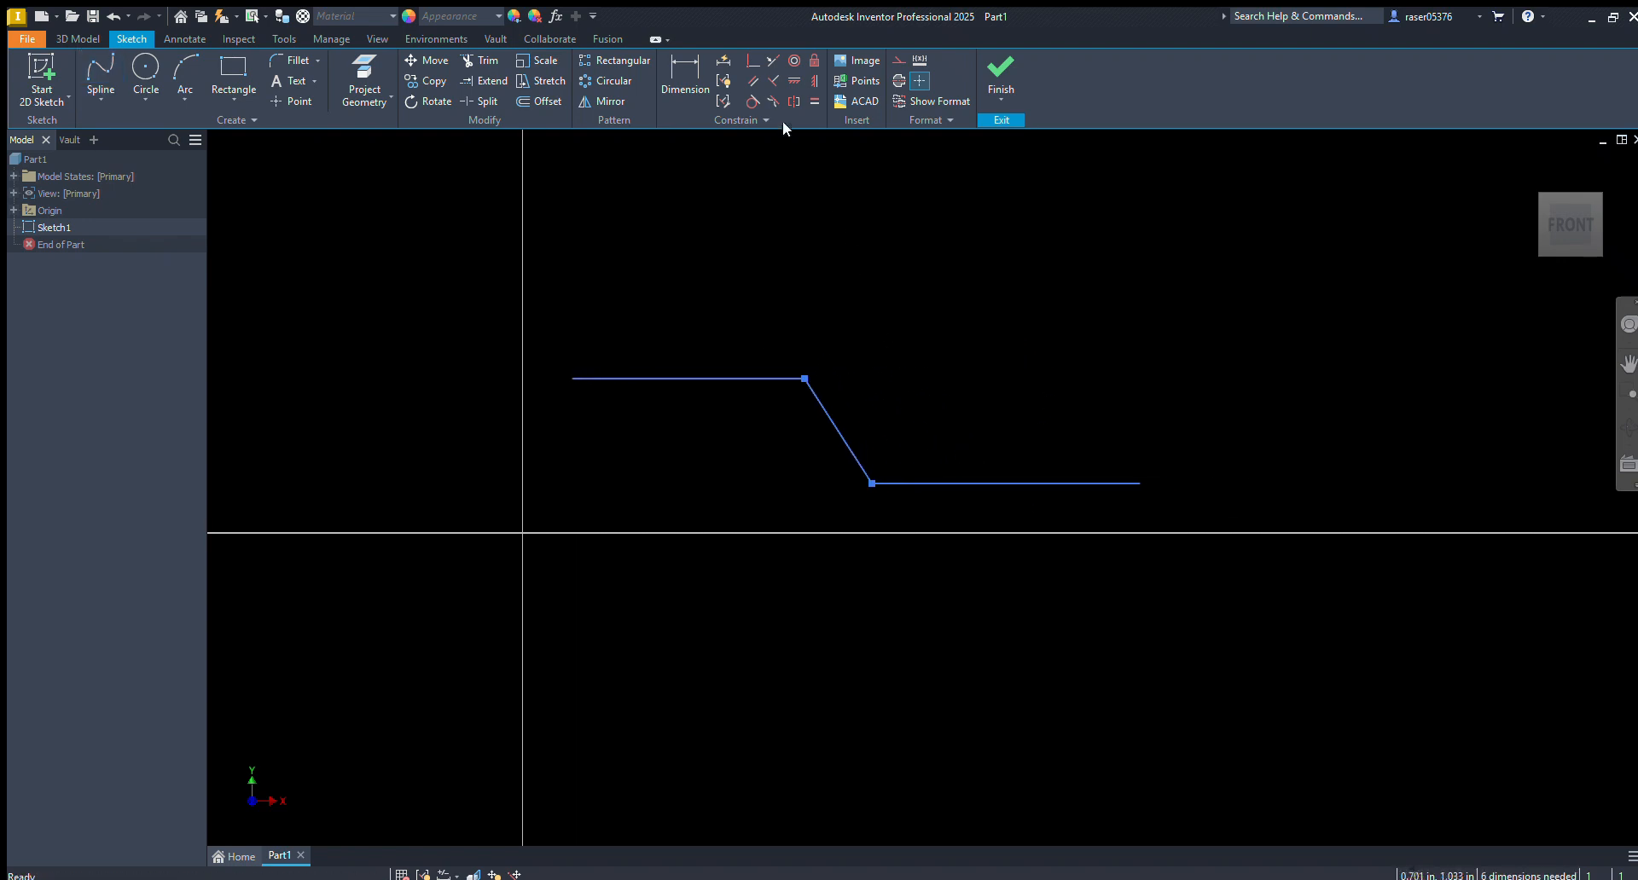
left_click(773, 101)
left_click(826, 418)
left_click(883, 483)
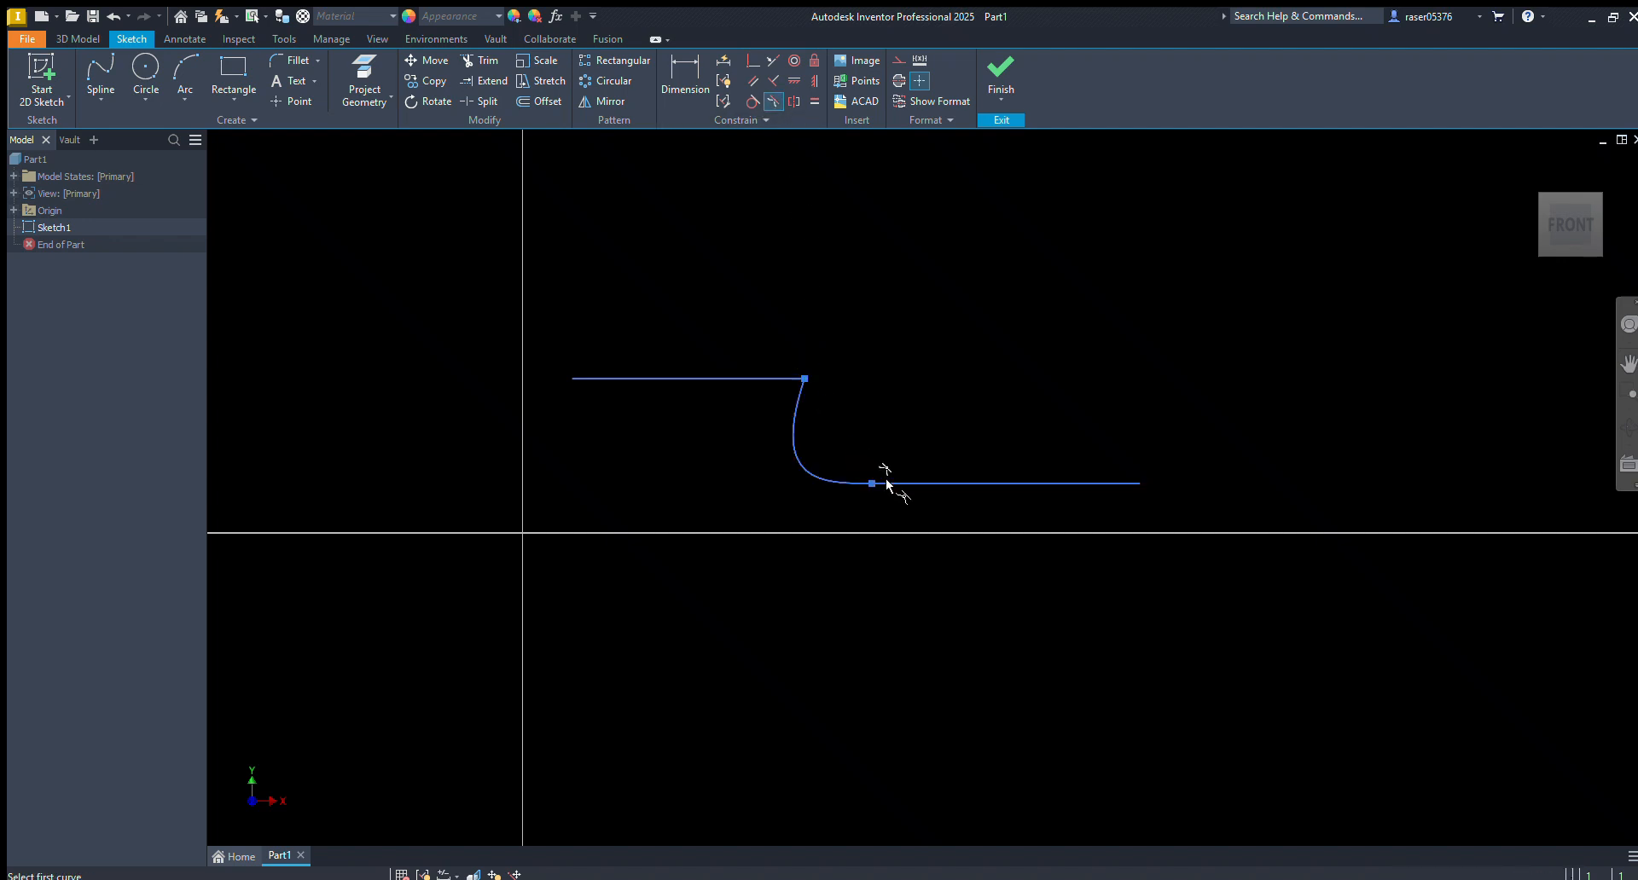
left_click(753, 378)
left_click(792, 394)
key("Escape")
left_click_drag(766, 389, 755, 307)
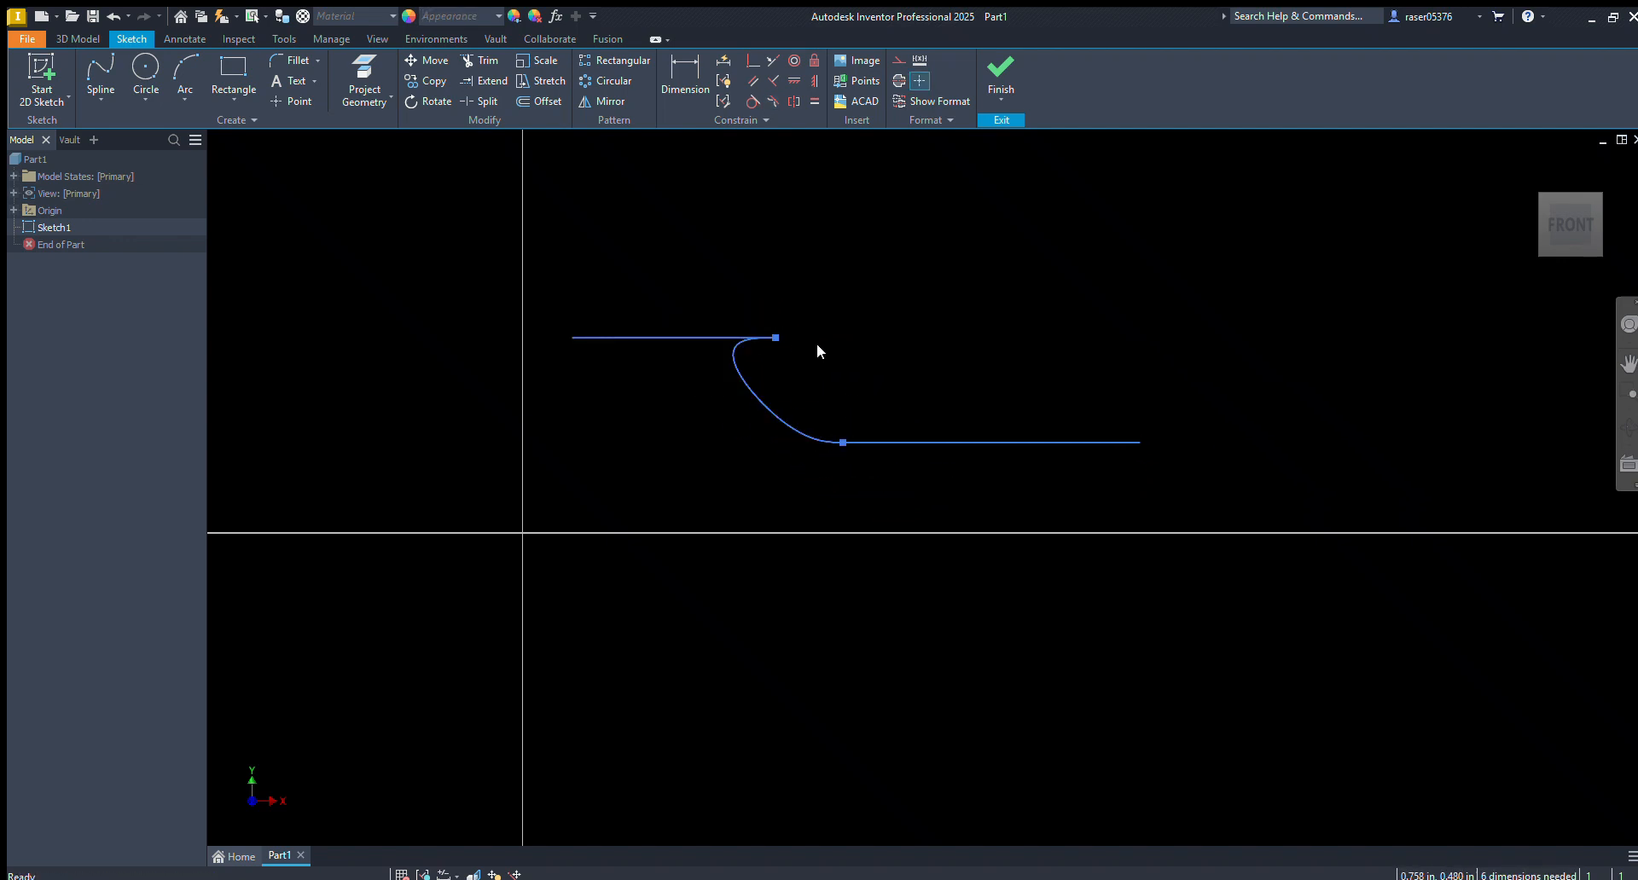
left_click(741, 370)
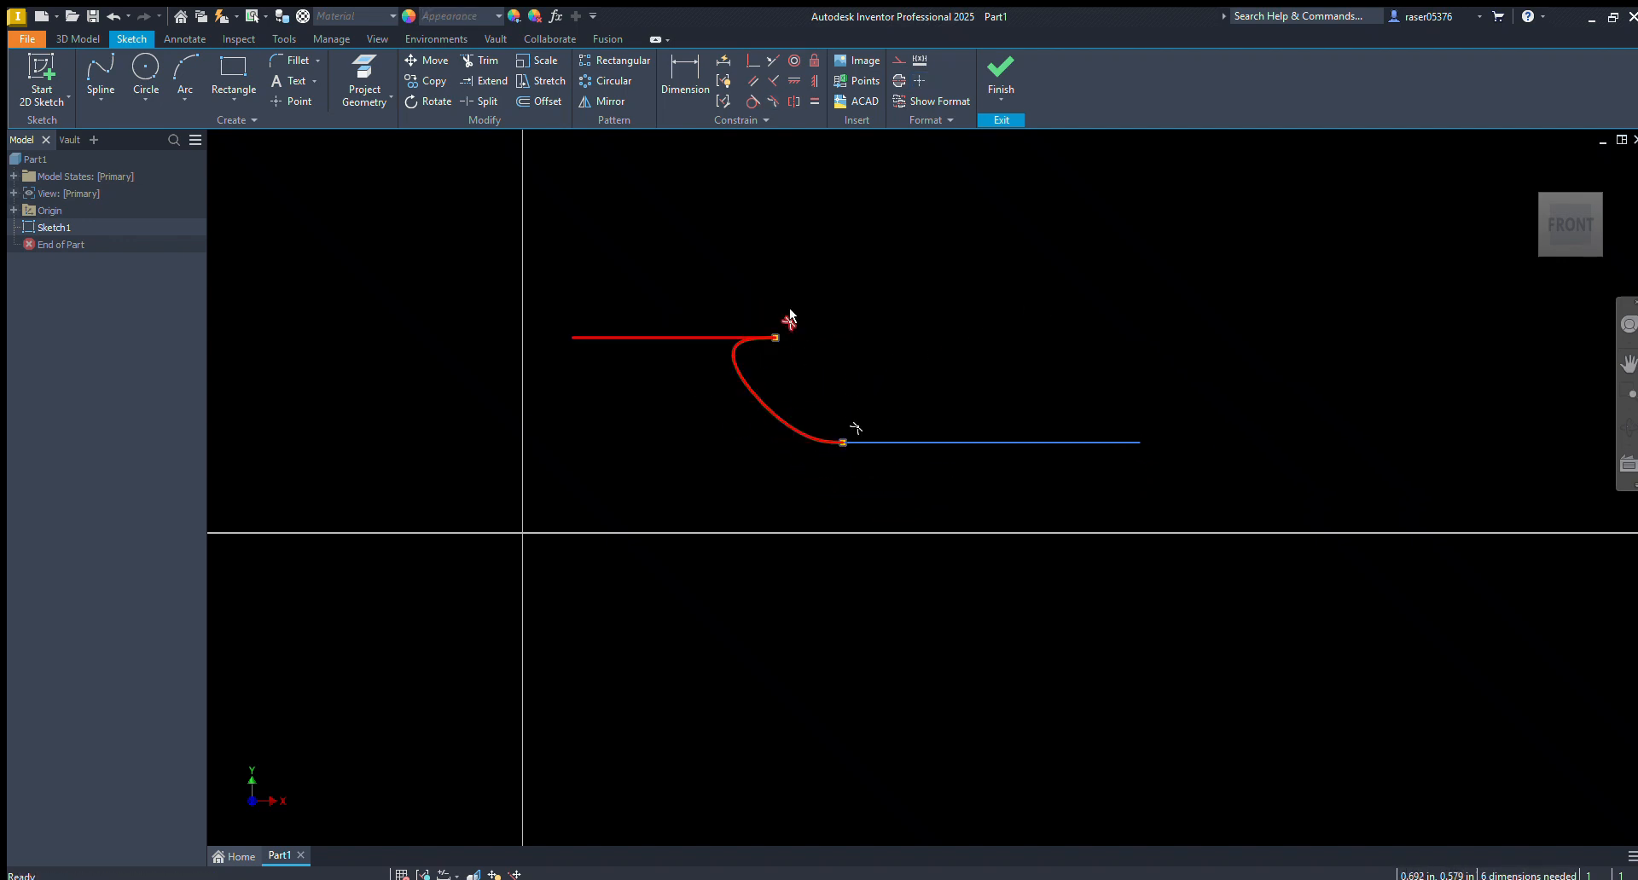
Delete the two lines and the connecting spline from the sketch
left_click(918, 353)
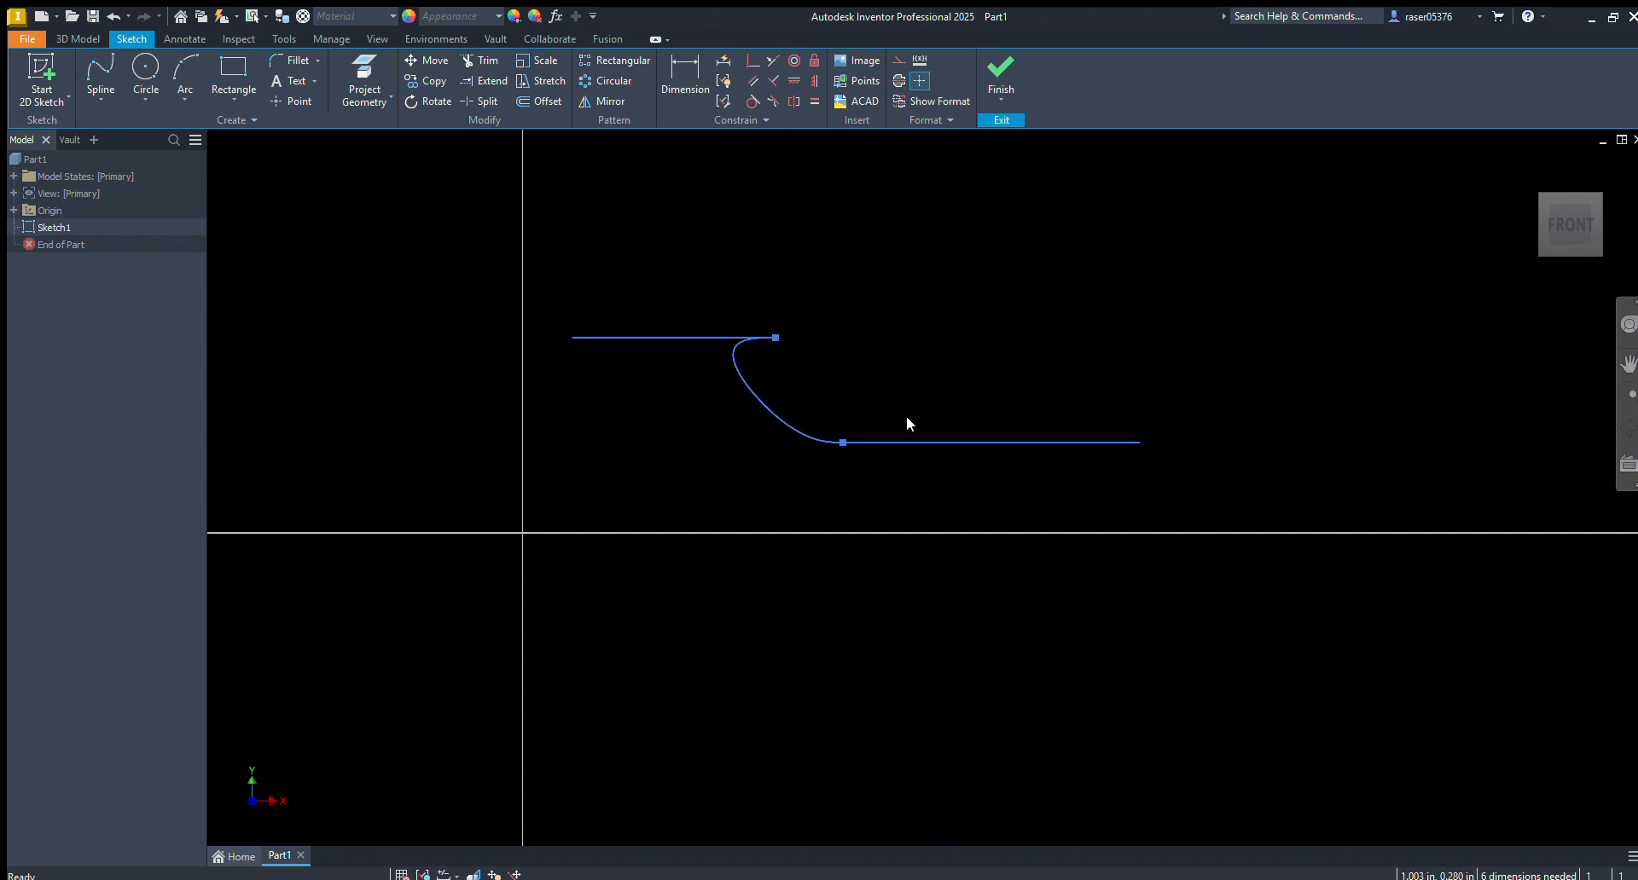
left_click_drag(1259, 240, 614, 499)
key("Escape")
left_click_drag(1304, 291, 715, 453)
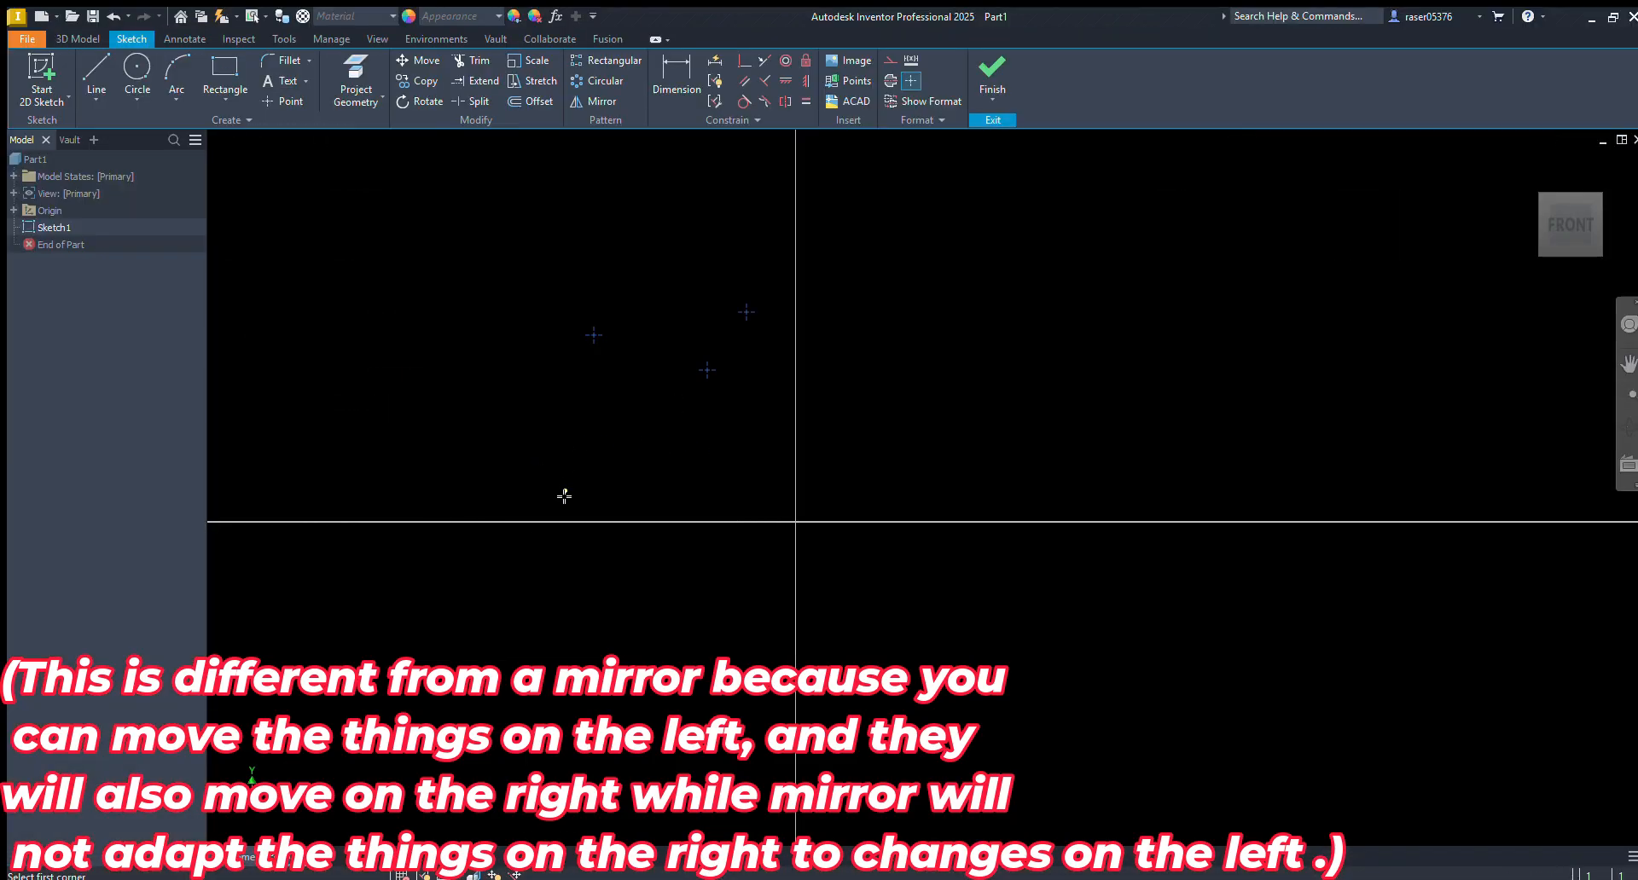
Draw a small rectangle below the three points and a circle, and move the circle to the left of the points
left_click(677, 518)
left_click(564, 498)
key("Escape")
left_click(137, 69)
left_click(707, 464)
left_click(621, 409)
key("Escape")
left_click_drag(707, 464, 387, 347)
Fix the circle, rectangle and points left of the vertical axis in place
left_click_drag(824, 179, 380, 524)
left_click(805, 59)
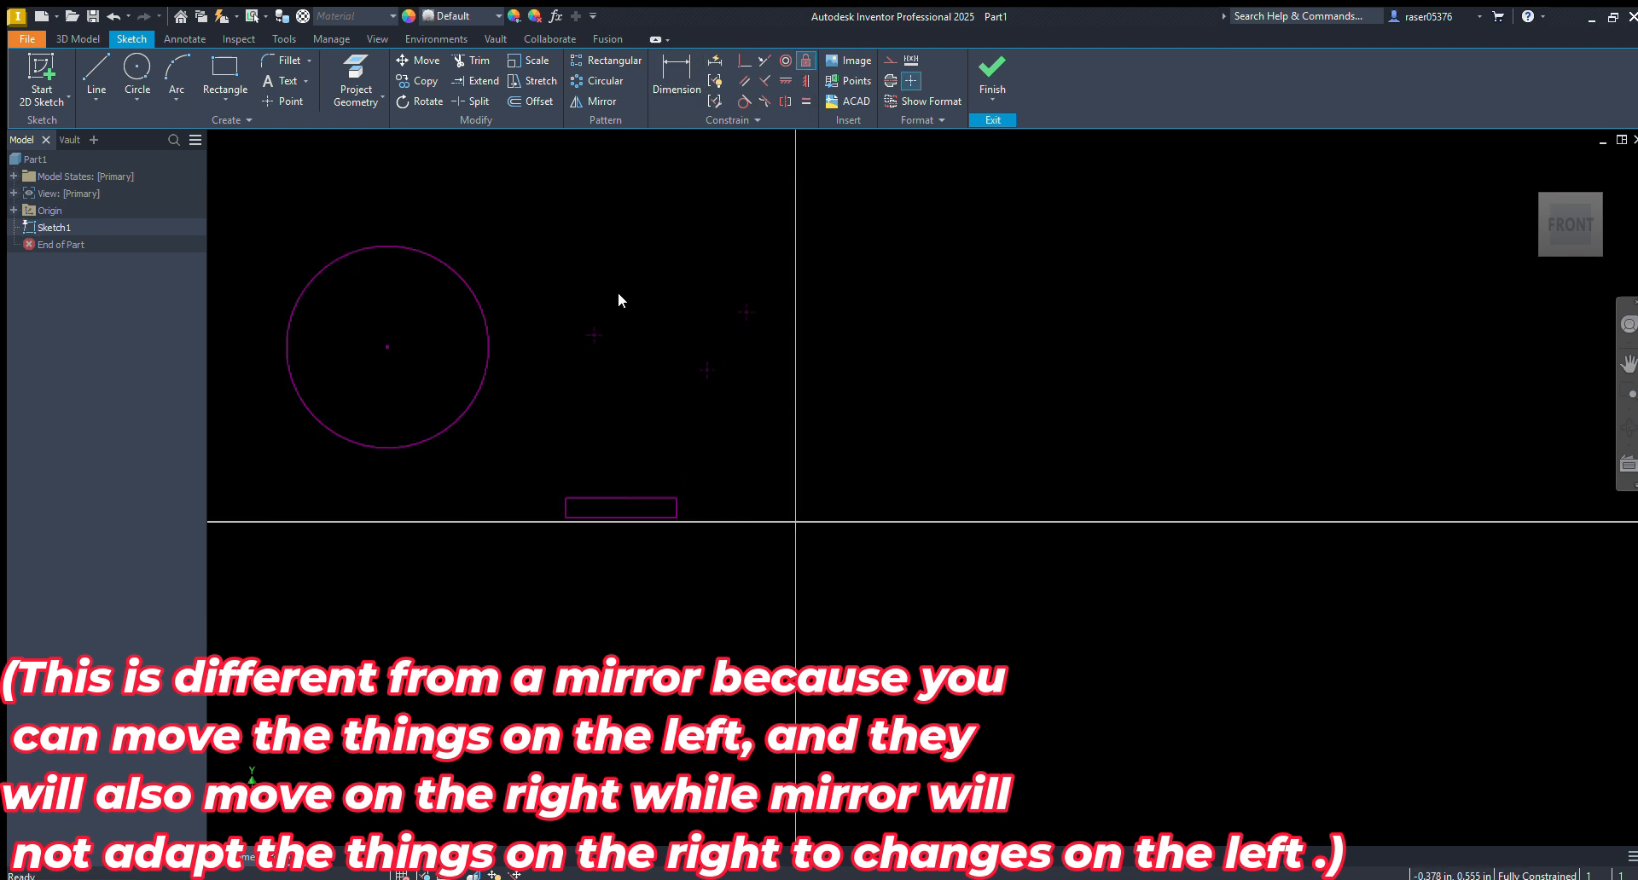
Place three sketch points to the right of the vertical axis
key("p")
key("o")
left_click(870, 246)
left_click(1012, 246)
left_click(890, 400)
key("Escape")
Draw a circle to the right of the new points and a rectangle below the horizontal axis
key("c")
left_click(1057, 391)
left_click(984, 484)
key("r")
left_click(897, 570)
left_click(1011, 636)
key("Escape")
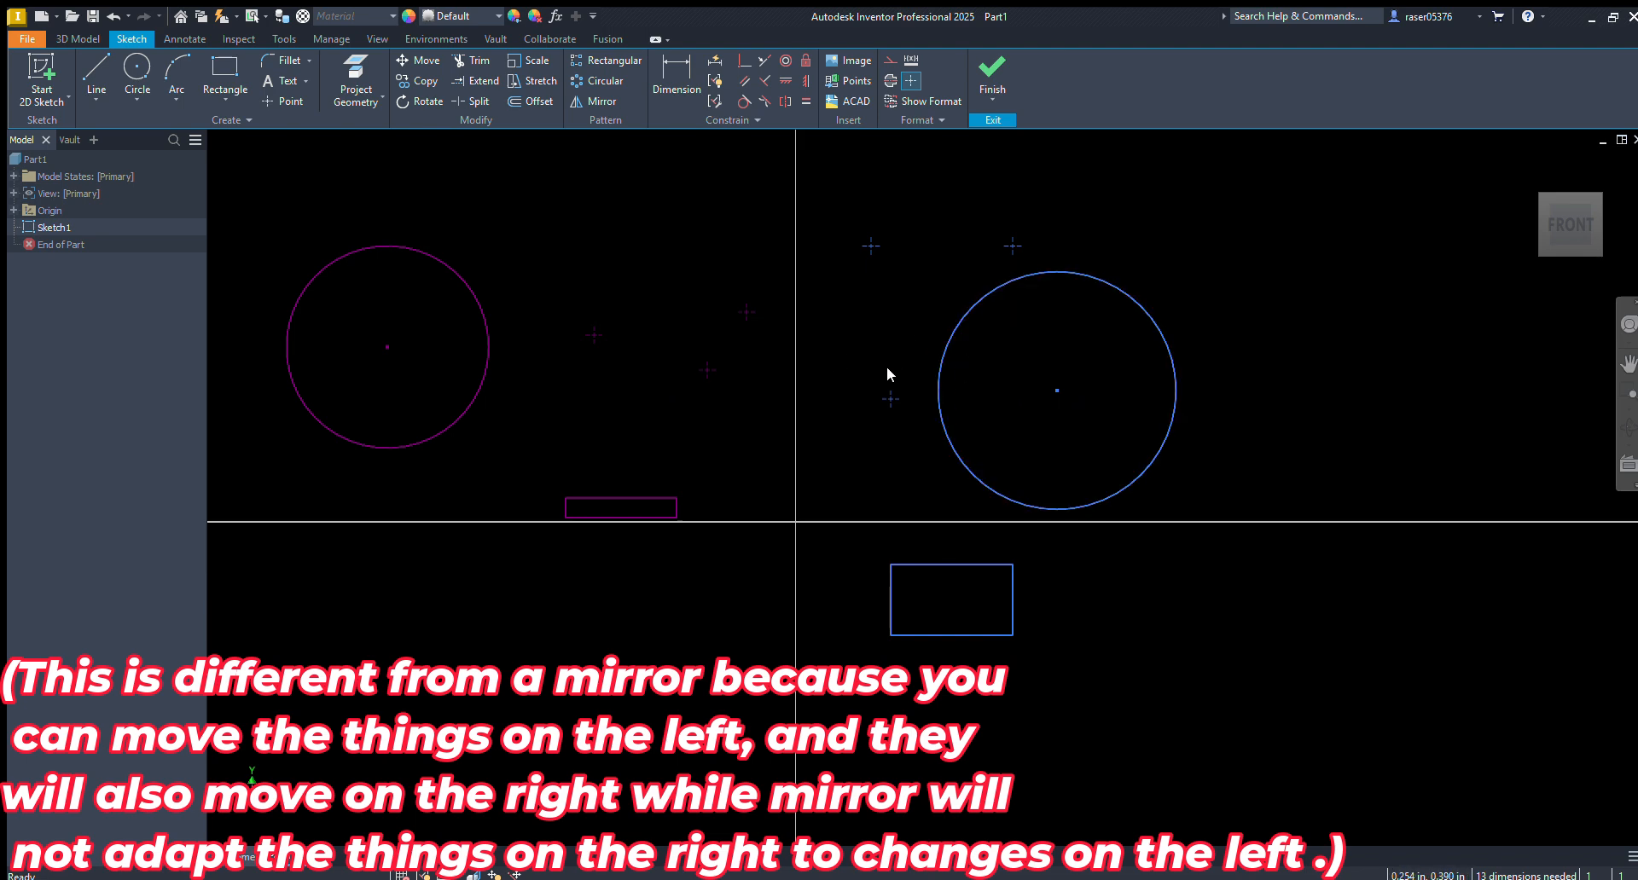
Draw a line from the origin up along the vertical axis, and convert it to construction geometry
key("l")
left_click(796, 521)
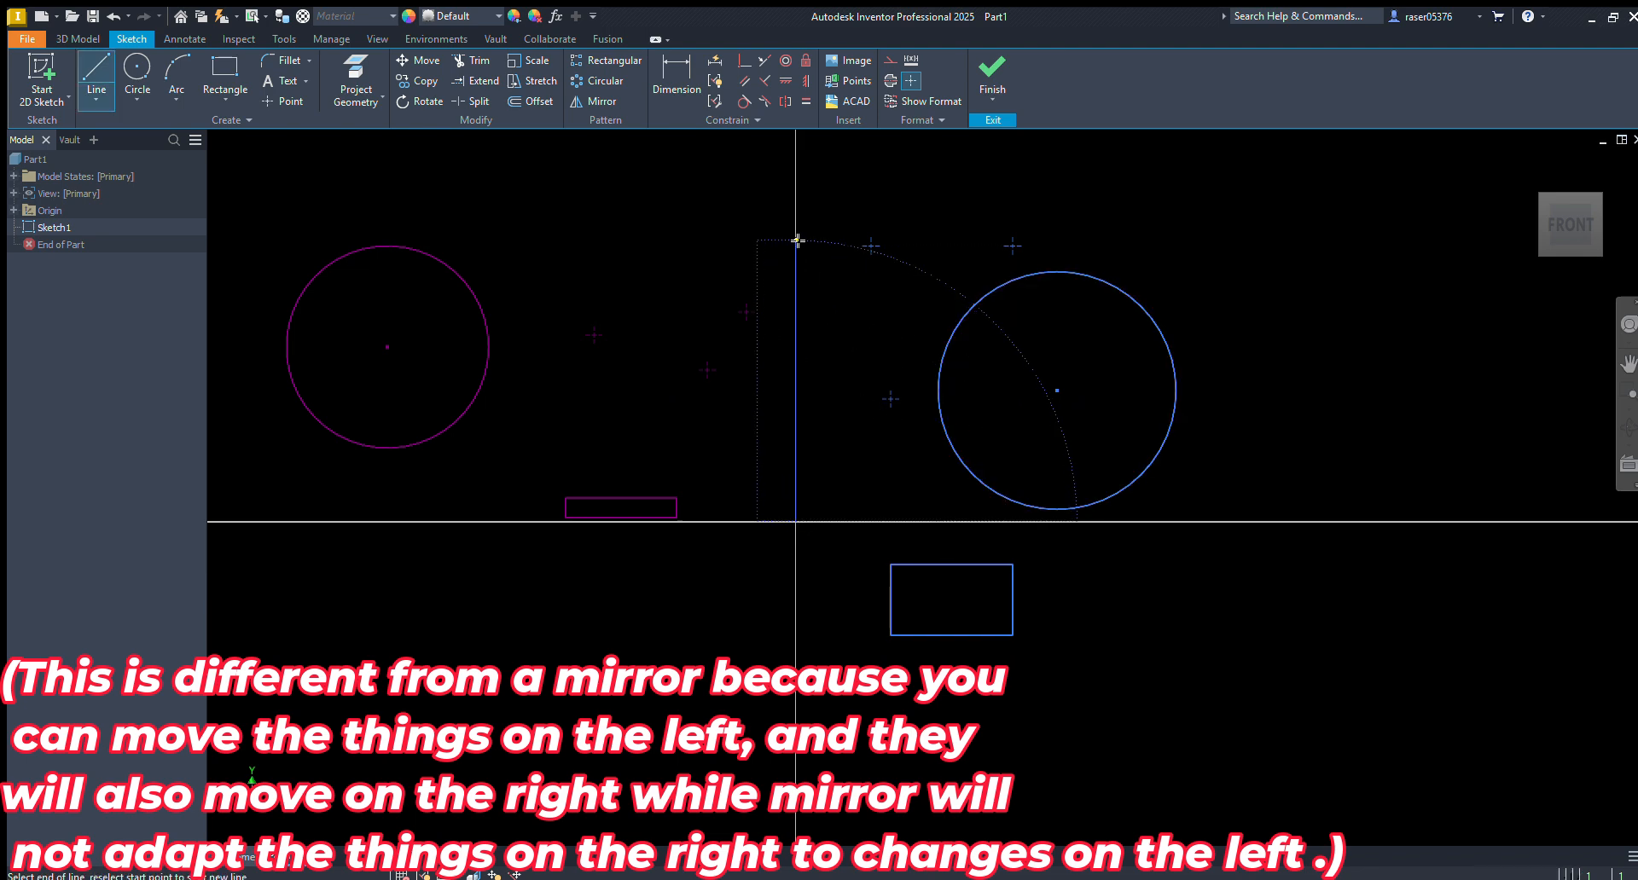
key("Escape")
left_click(798, 264)
key("x")
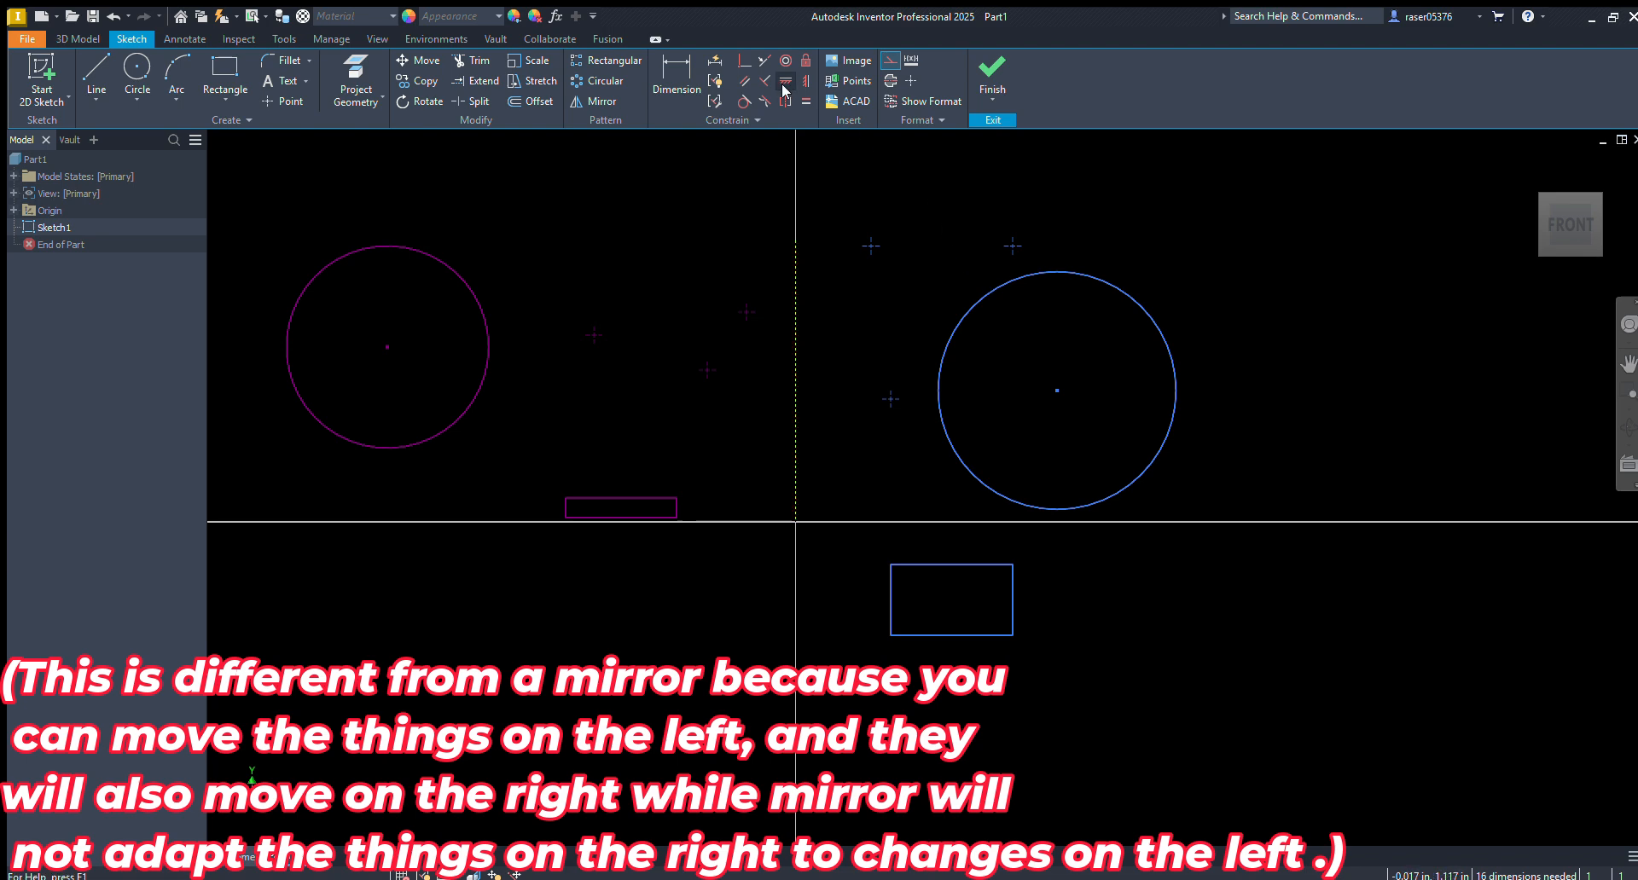
Make the three right-hand points symmetric to the left-hand points about the construction line
left_click(783, 100)
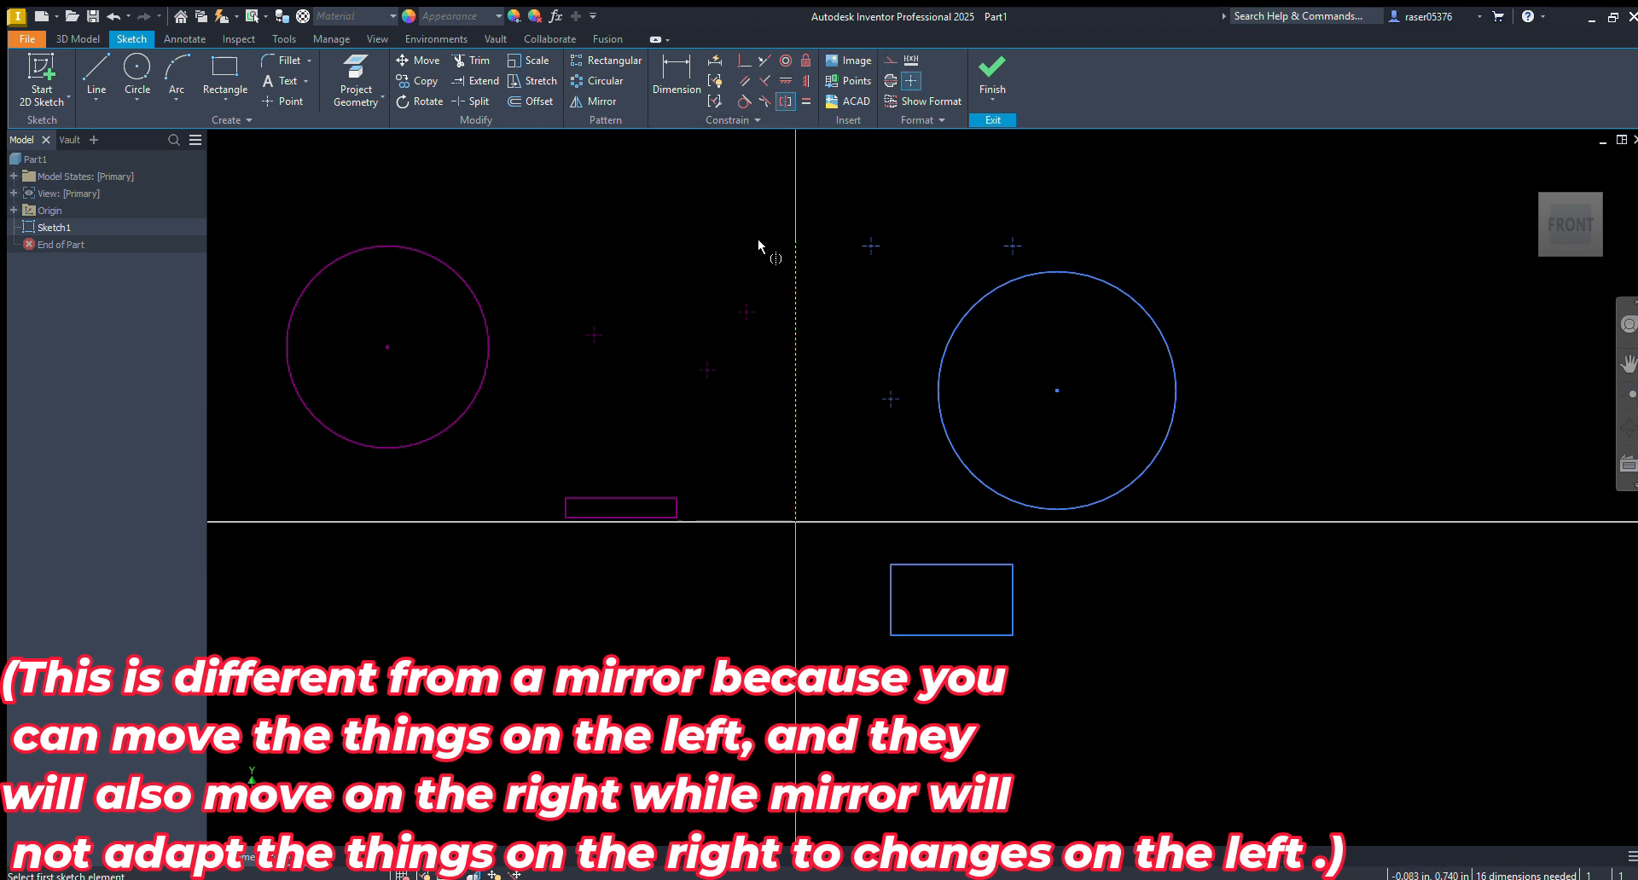
left_click(748, 312)
left_click(868, 247)
left_click(795, 282)
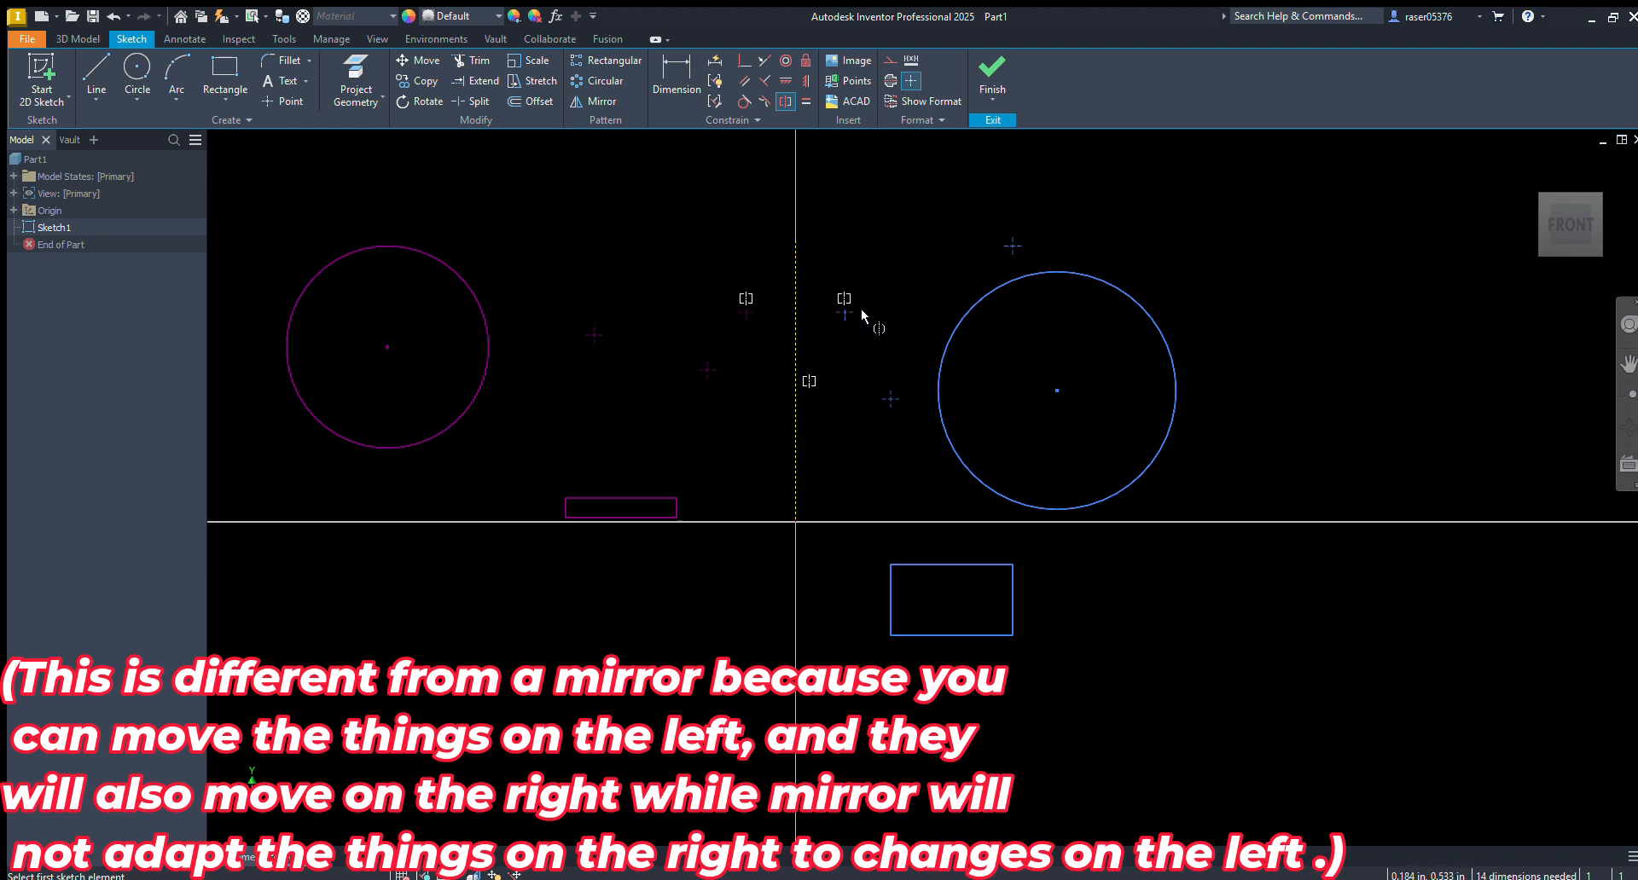
left_click(707, 369)
left_click(891, 399)
left_click(1013, 246)
left_click(593, 335)
Make the right rectangle's inner corner, inner side and bottom edge symmetric to the left rectangle's about the construction line
left_click(676, 499)
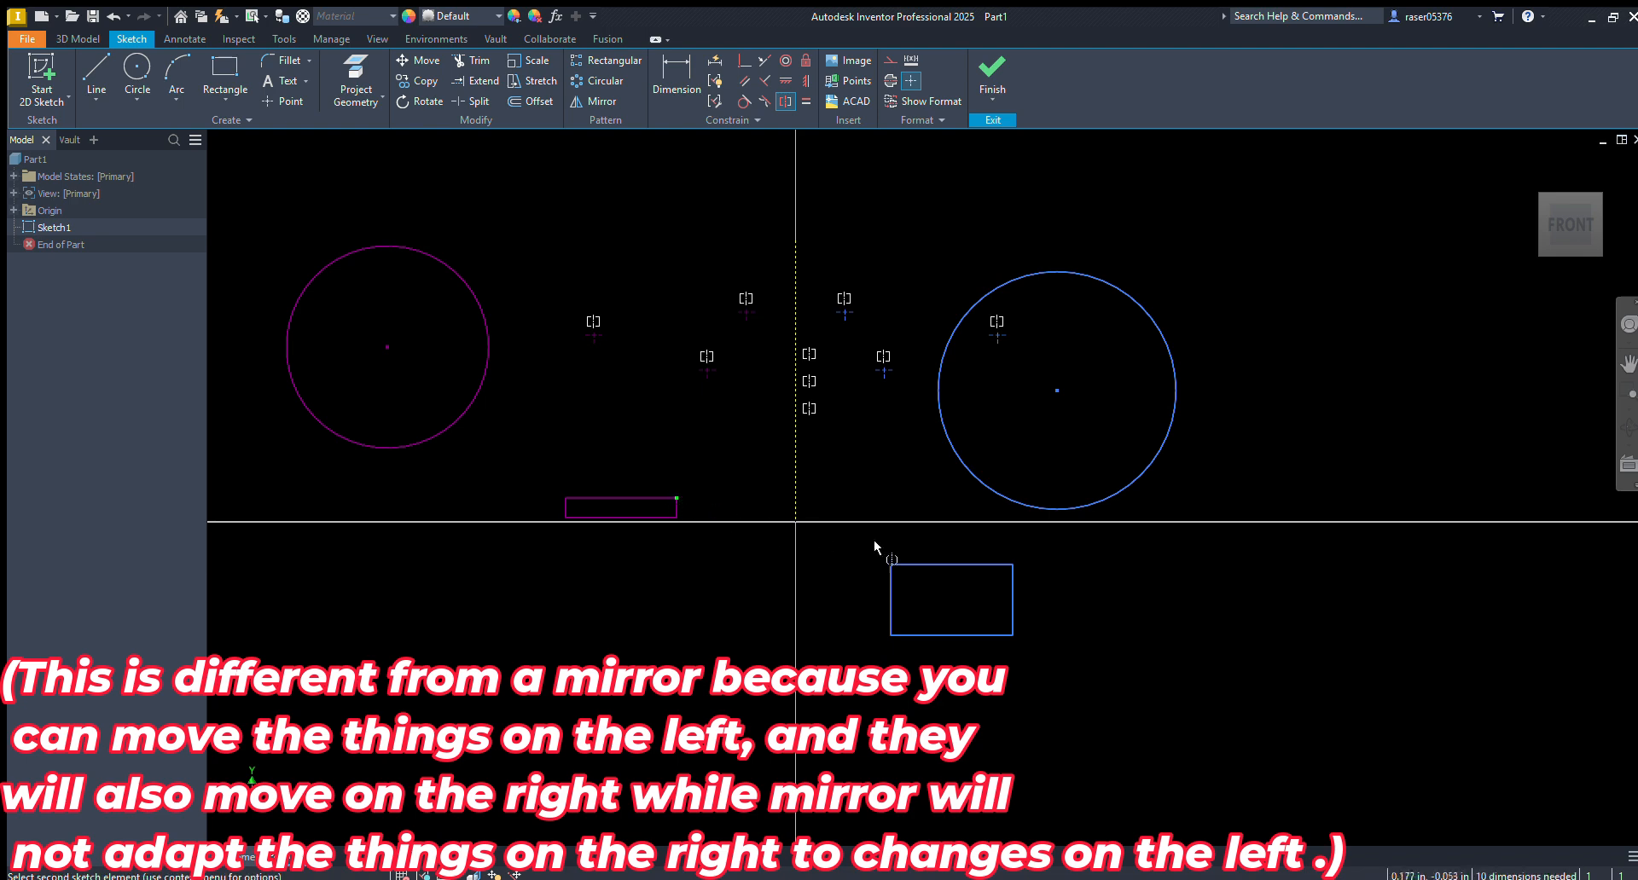
left_click(889, 565)
left_click(914, 627)
left_click(667, 506)
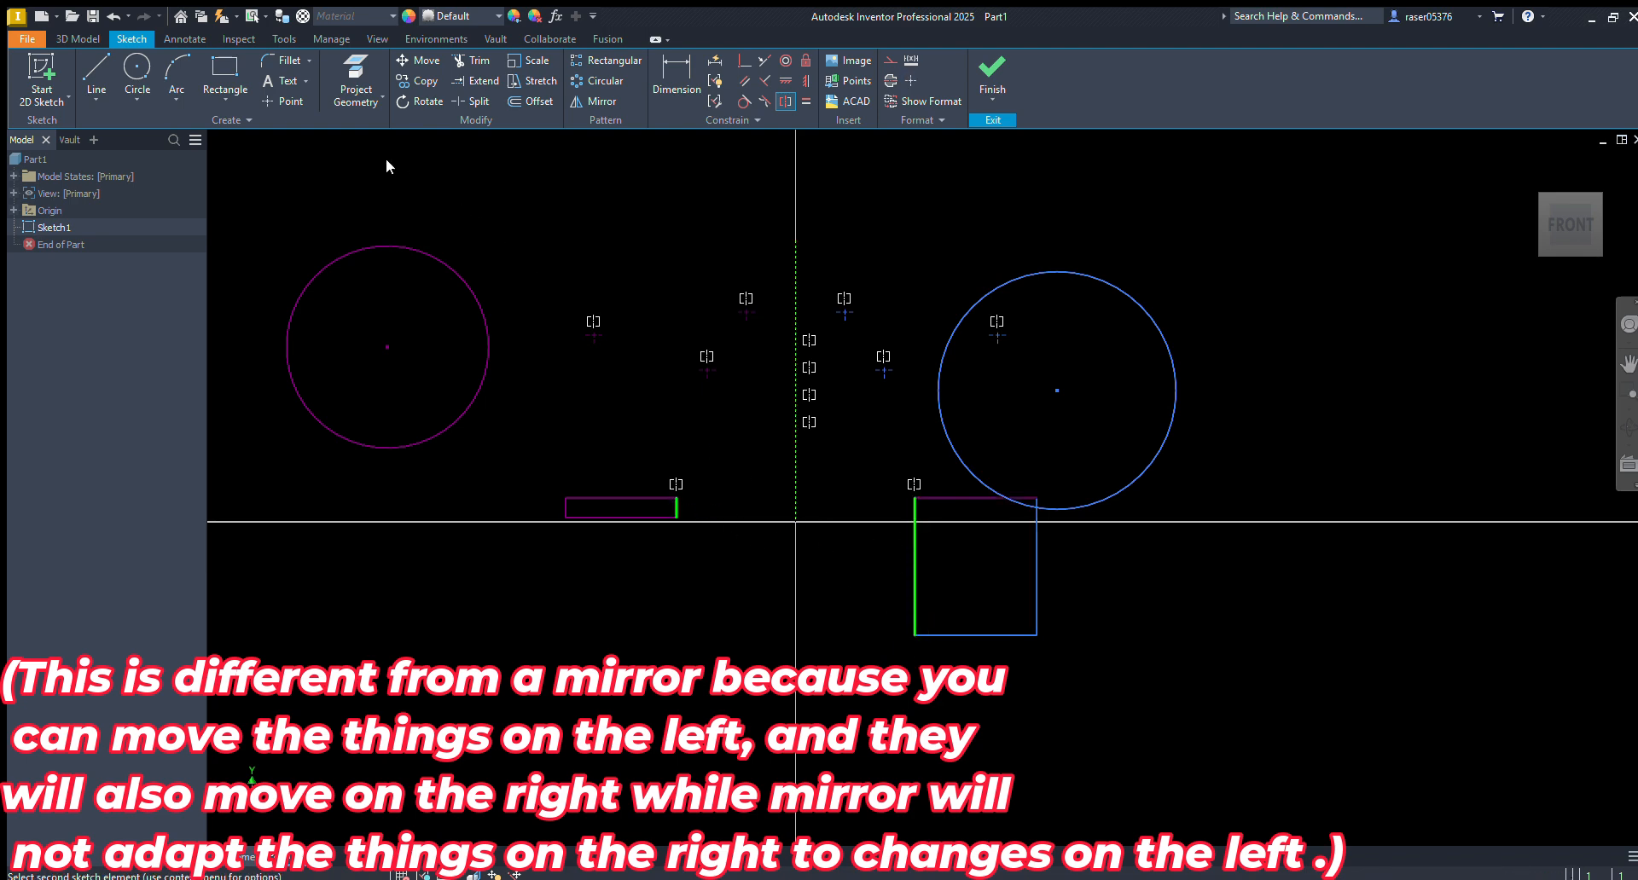
left_click(795, 392)
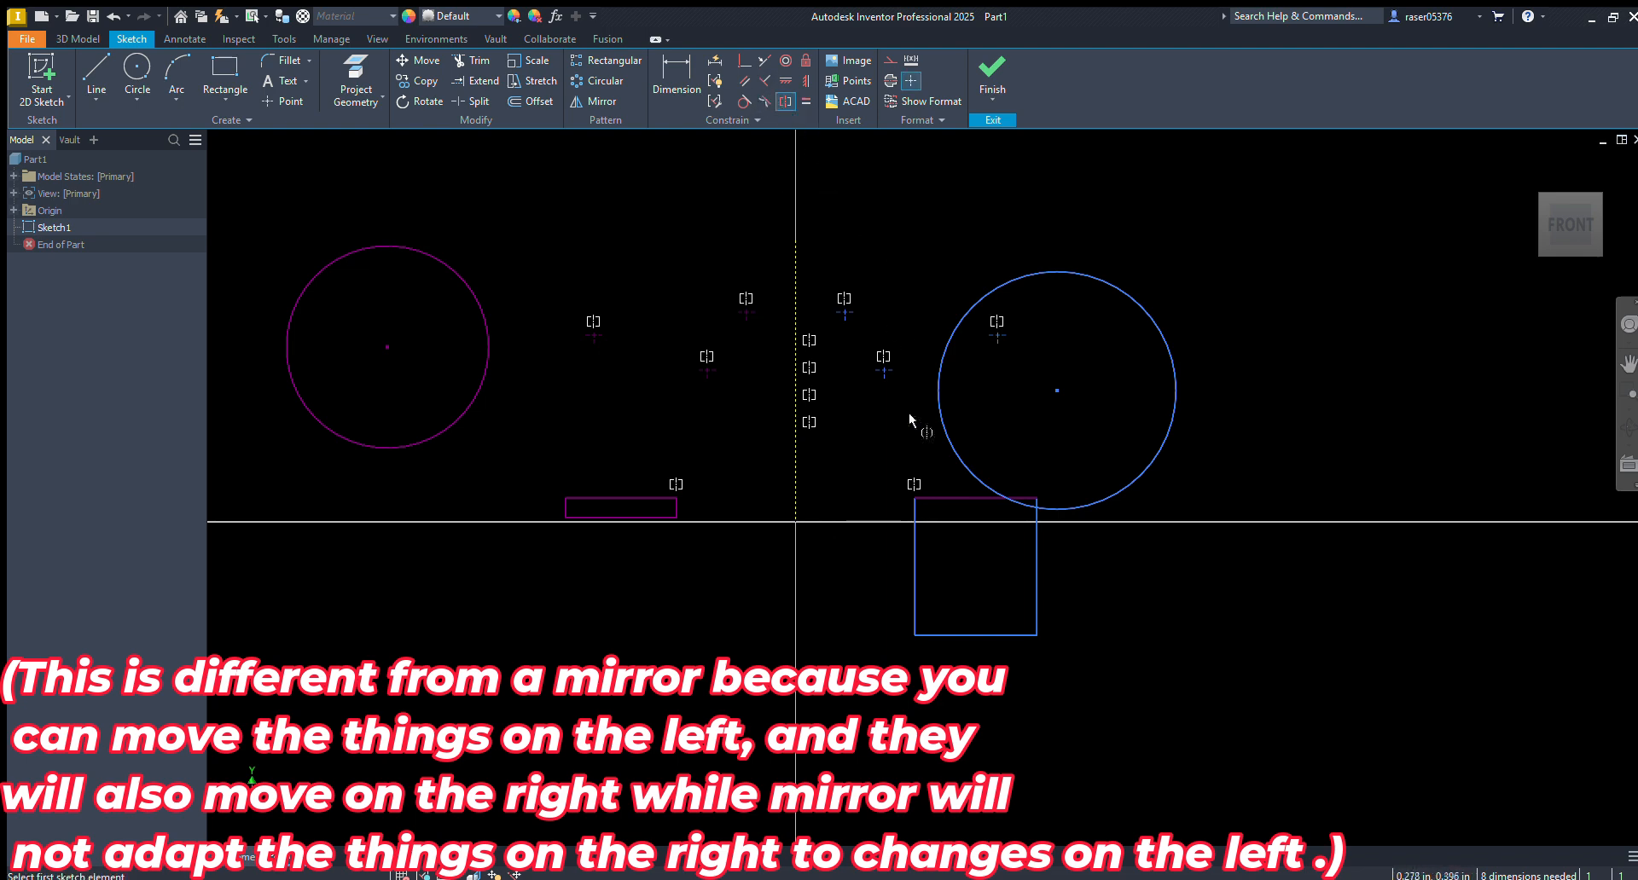
left_click(957, 634)
left_click(611, 515)
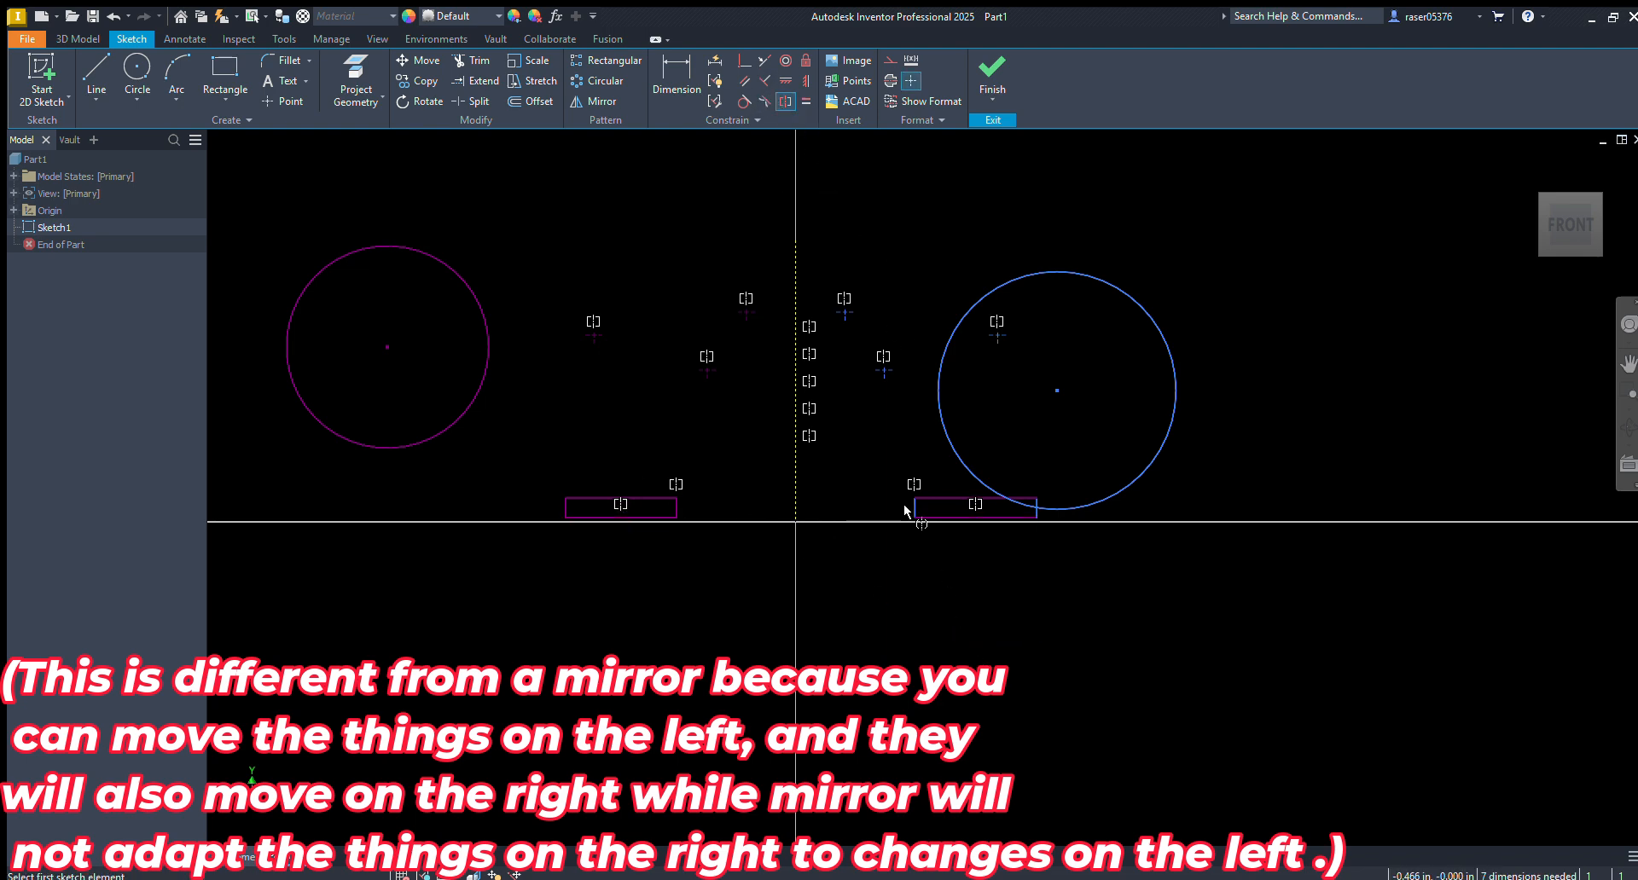
scroll(913, 506, "down", 6)
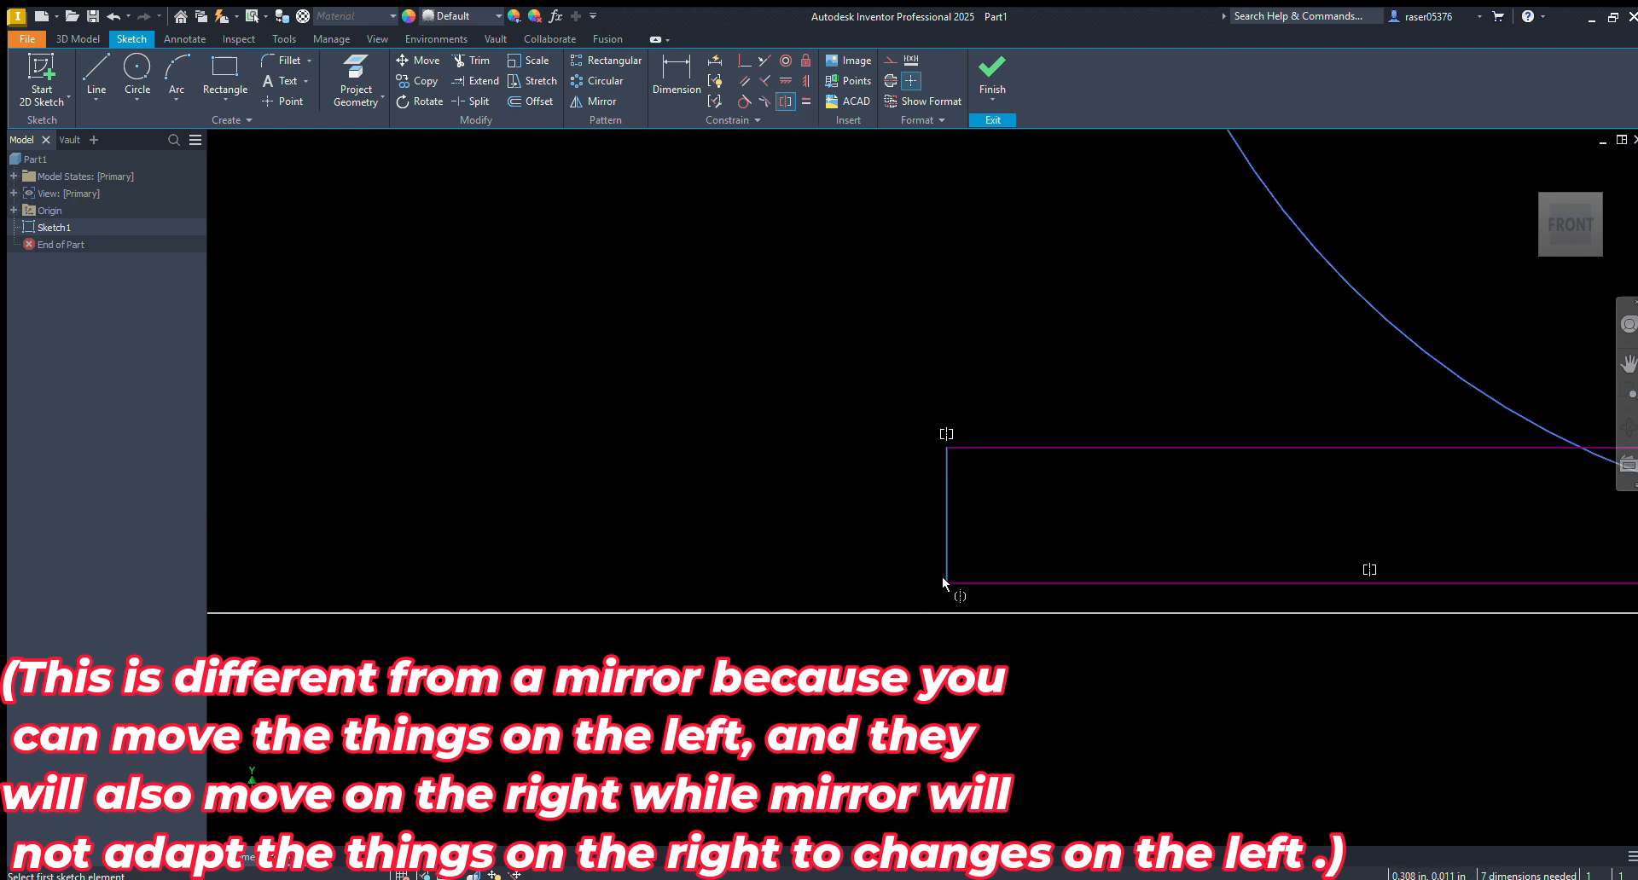
scroll(943, 583, "up", 6)
Make the two circles and their centre points symmetric about the construction line
left_click(995, 431)
left_click(595, 422)
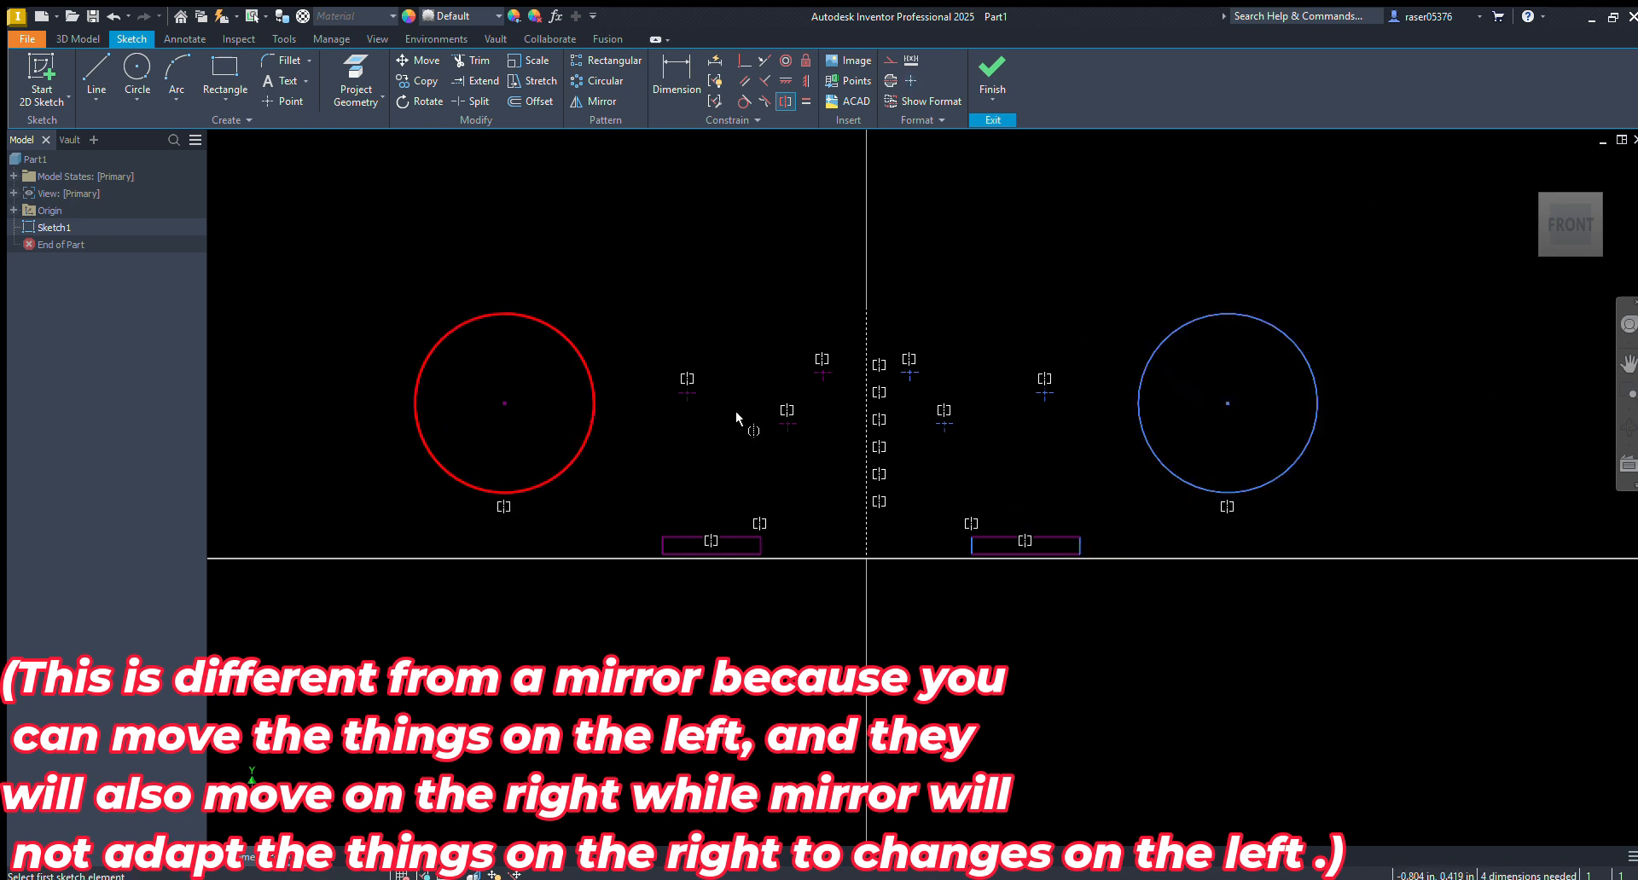
left_click(503, 402)
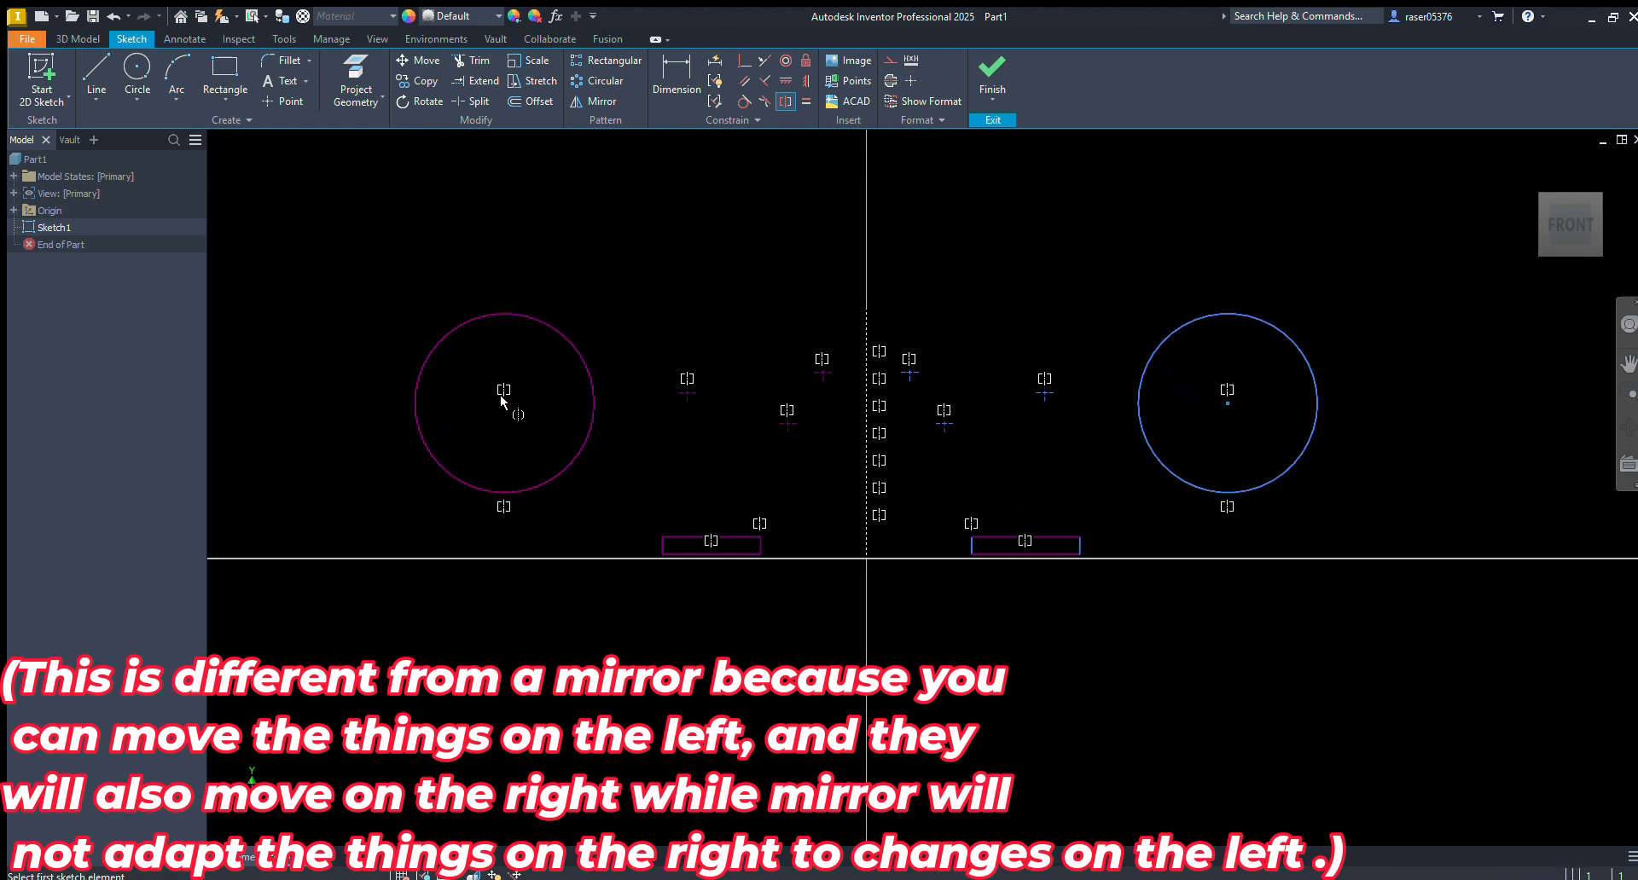
Try to move the right-hand geometry, and fix the vertical construction line in place
mouse_move(1043, 403)
left_mouse_down()
mouse_move(1271, 424)
mouse_move(1024, 424)
mouse_move(1137, 461)
mouse_move(975, 458)
mouse_move(1239, 475)
left_mouse_up()
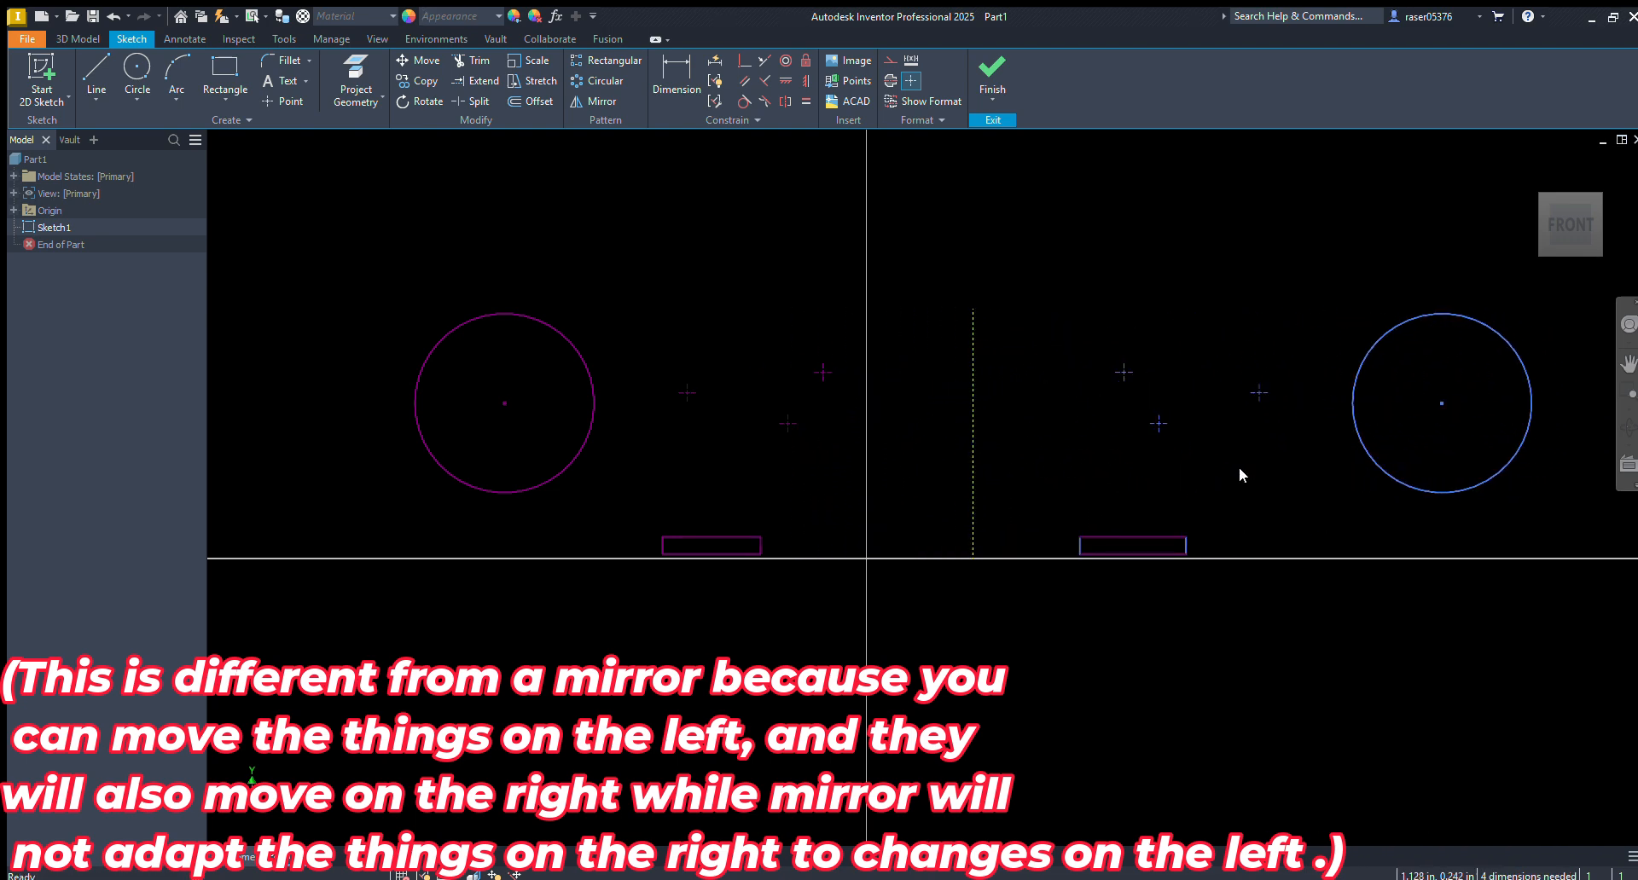
left_click(867, 482)
left_click(806, 61)
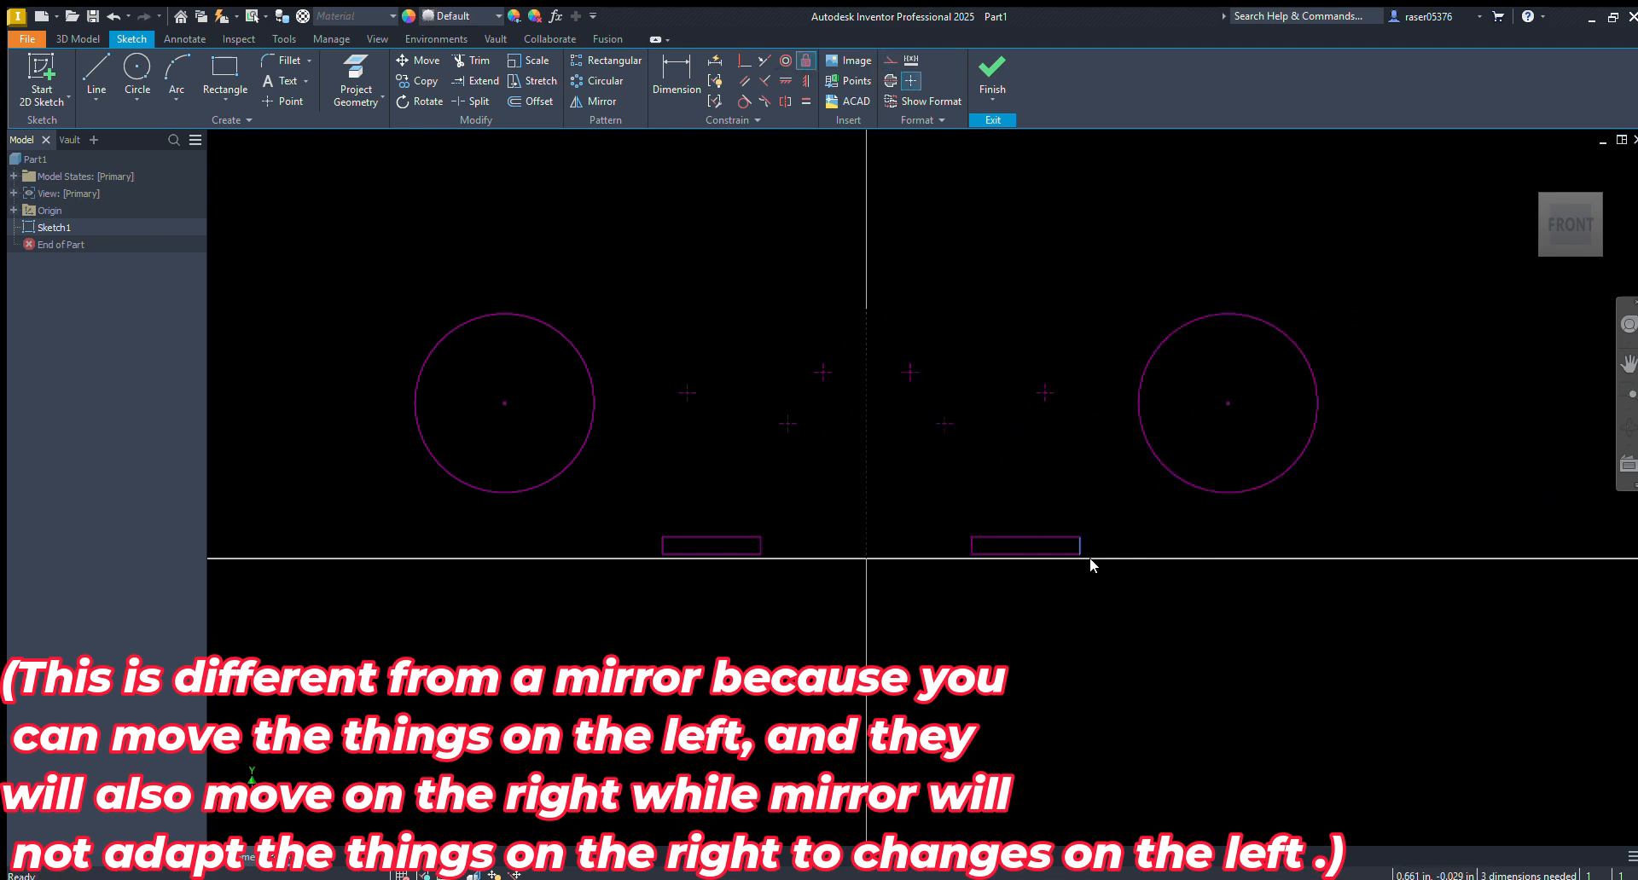
Test the right rectangle's outer side for movement, and make the outer sides of both rectangles symmetric about the construction line
left_click_drag(1079, 550, 1105, 555)
left_click(786, 101)
scroll(1097, 538, "up", 6)
scroll(1113, 526, "down", 6)
scroll(831, 536, "up", 3)
left_click(836, 529)
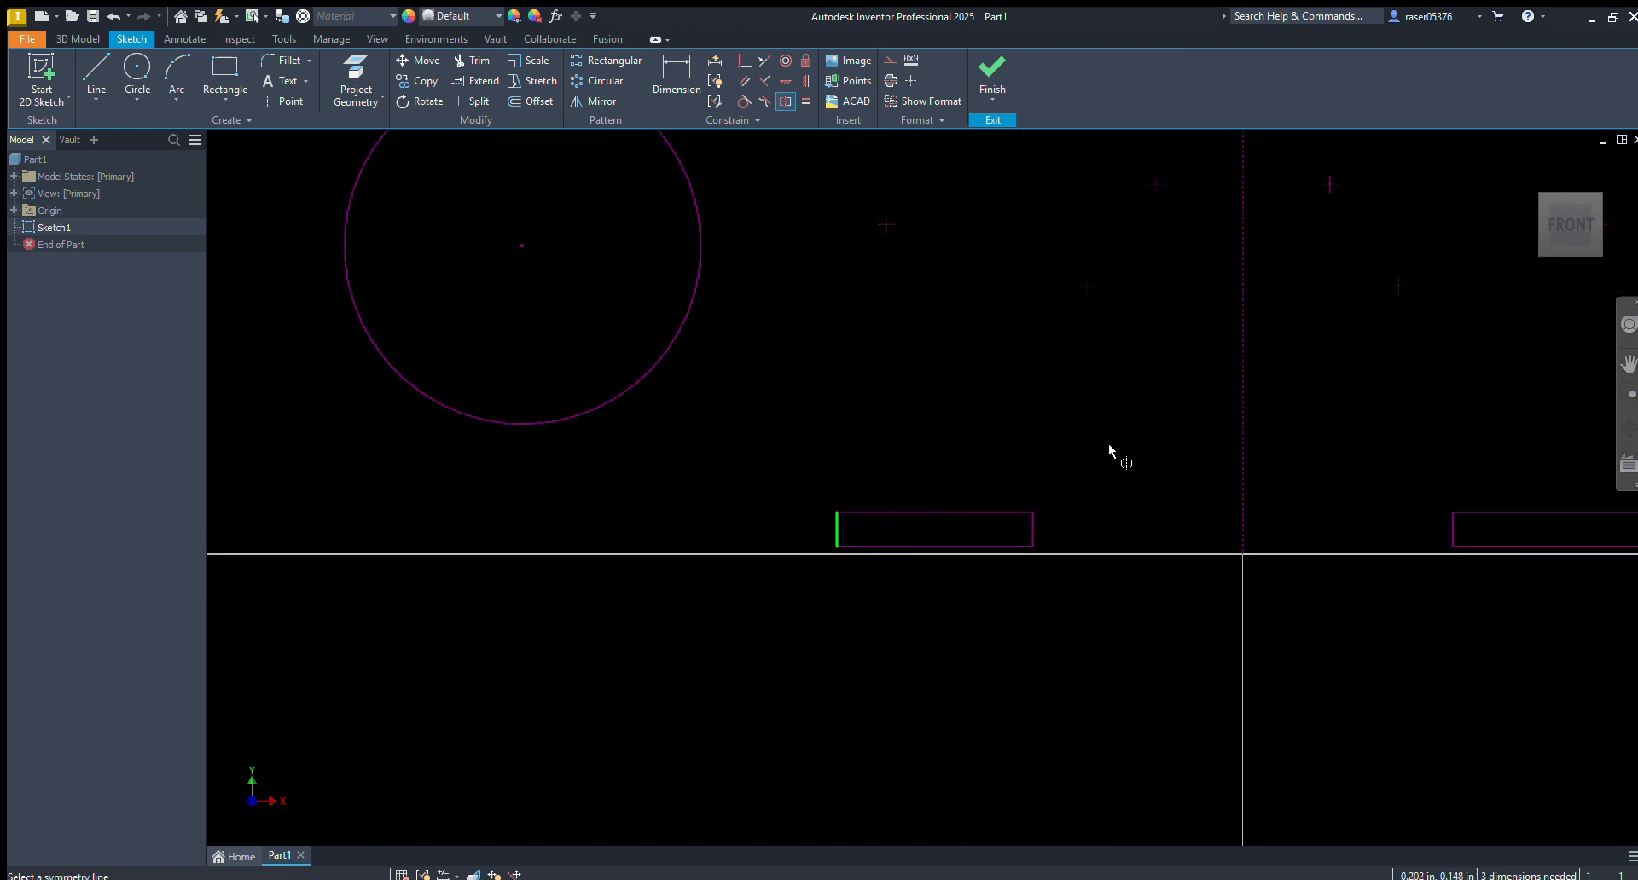
left_click(1243, 446)
scroll(1245, 452, "down", 5)
middle_click_drag(1246, 455, 857, 505)
scroll(884, 483, "up", 3)
key("Escape")
middle_click_drag(866, 411, 908, 401)
Select the left-hand geometry, the right-hand geometry and the whole sketch in turn to examine their constraint symbols
left_click_drag(854, 322, 226, 696)
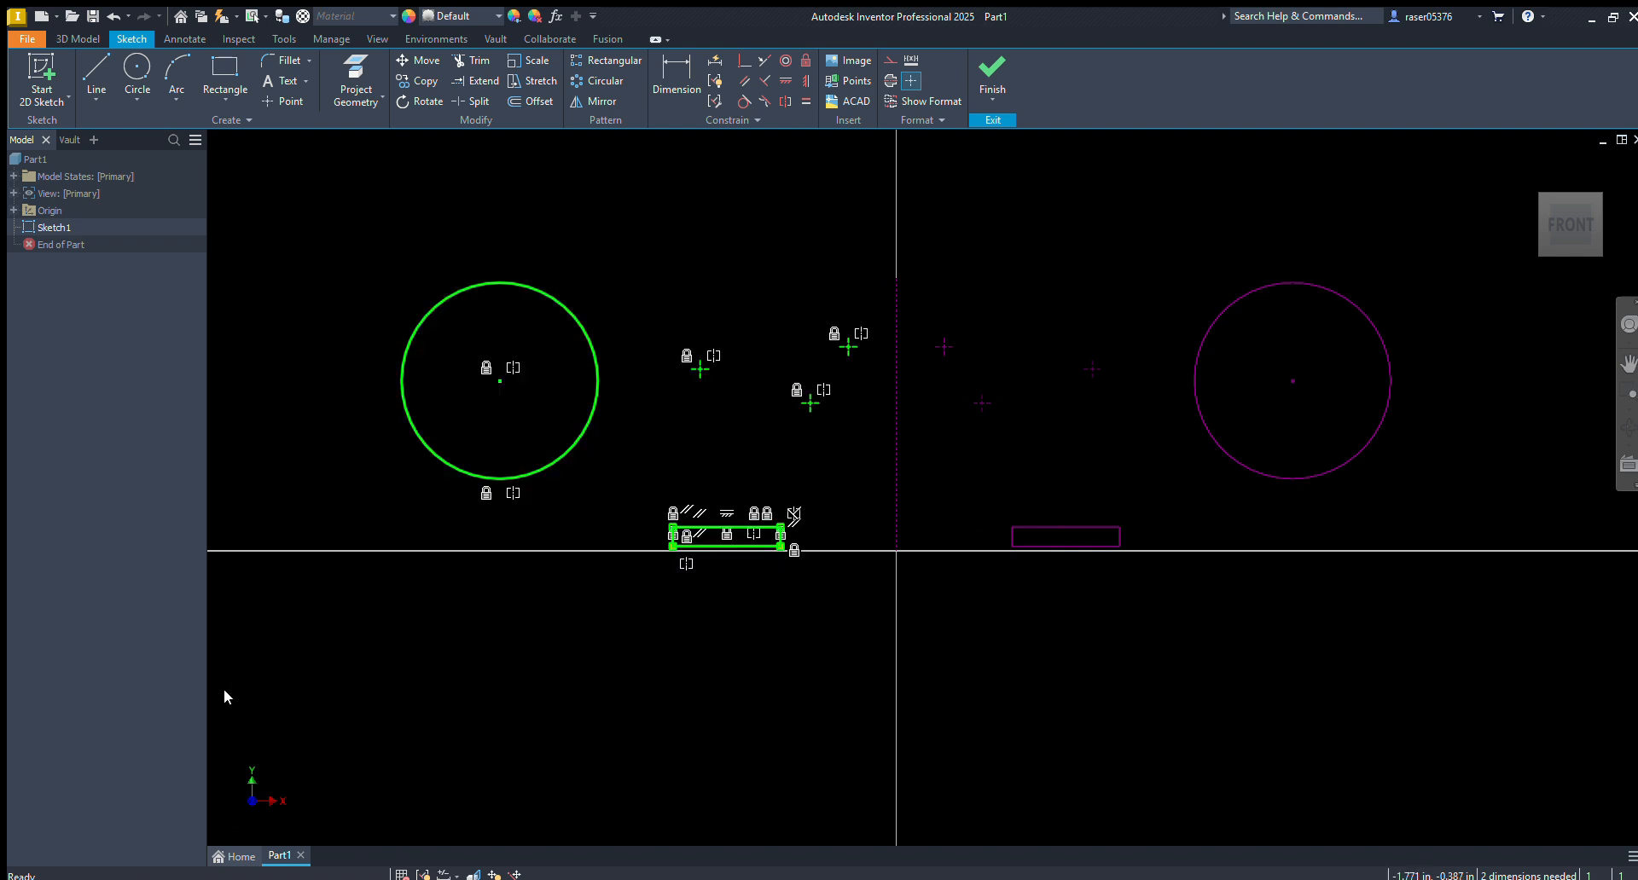
left_click(747, 457)
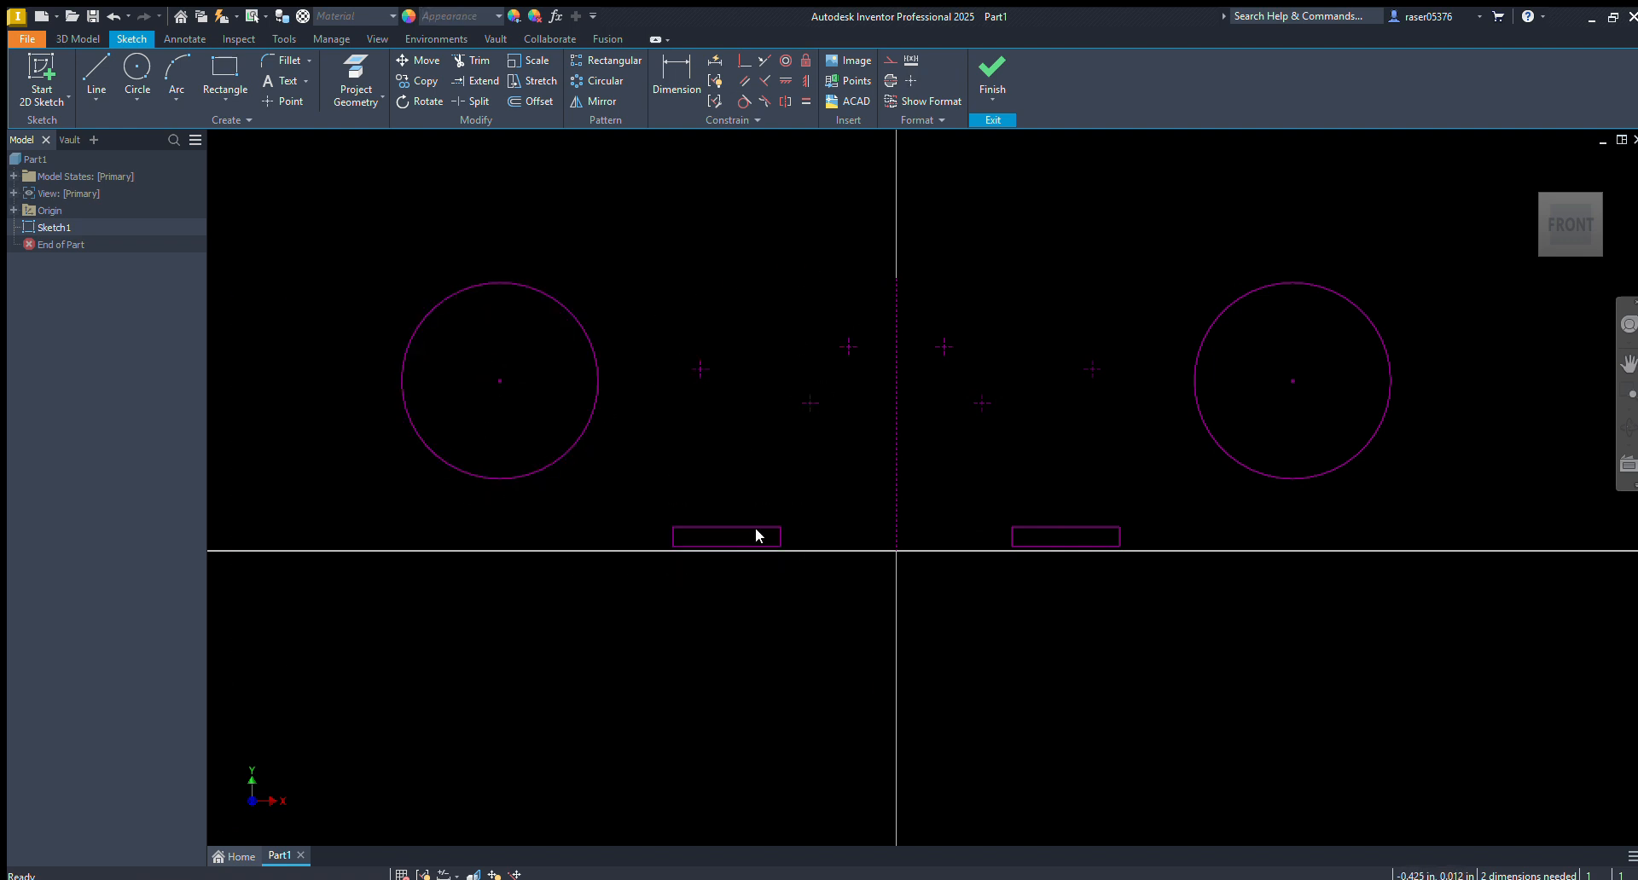
left_click_drag(914, 309, 1413, 558)
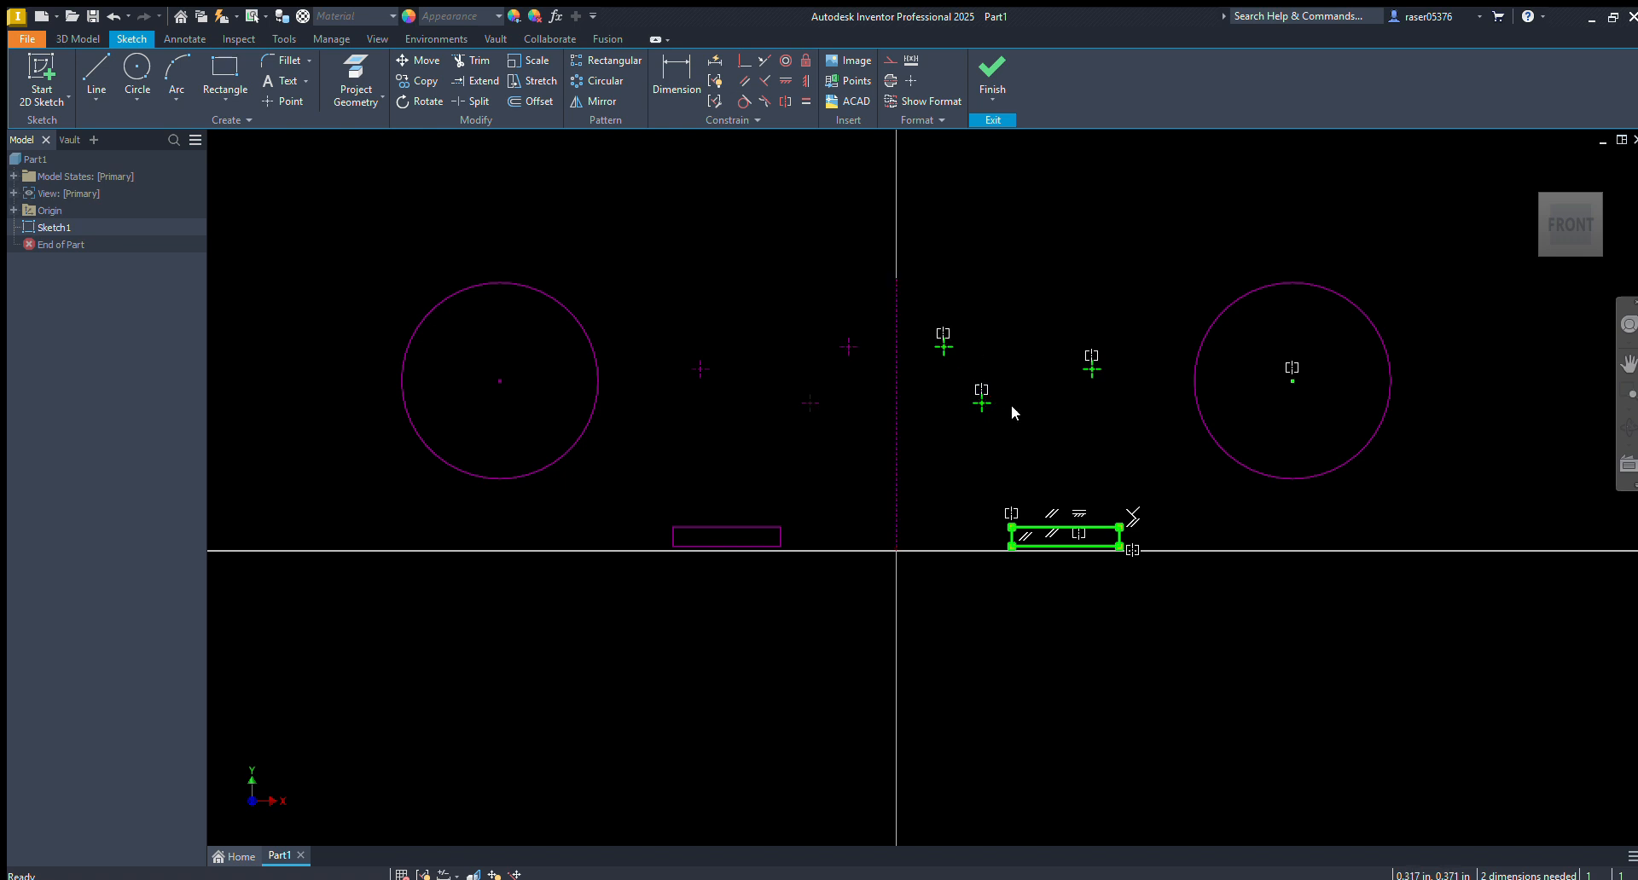
scroll(1412, 277, "down", 3)
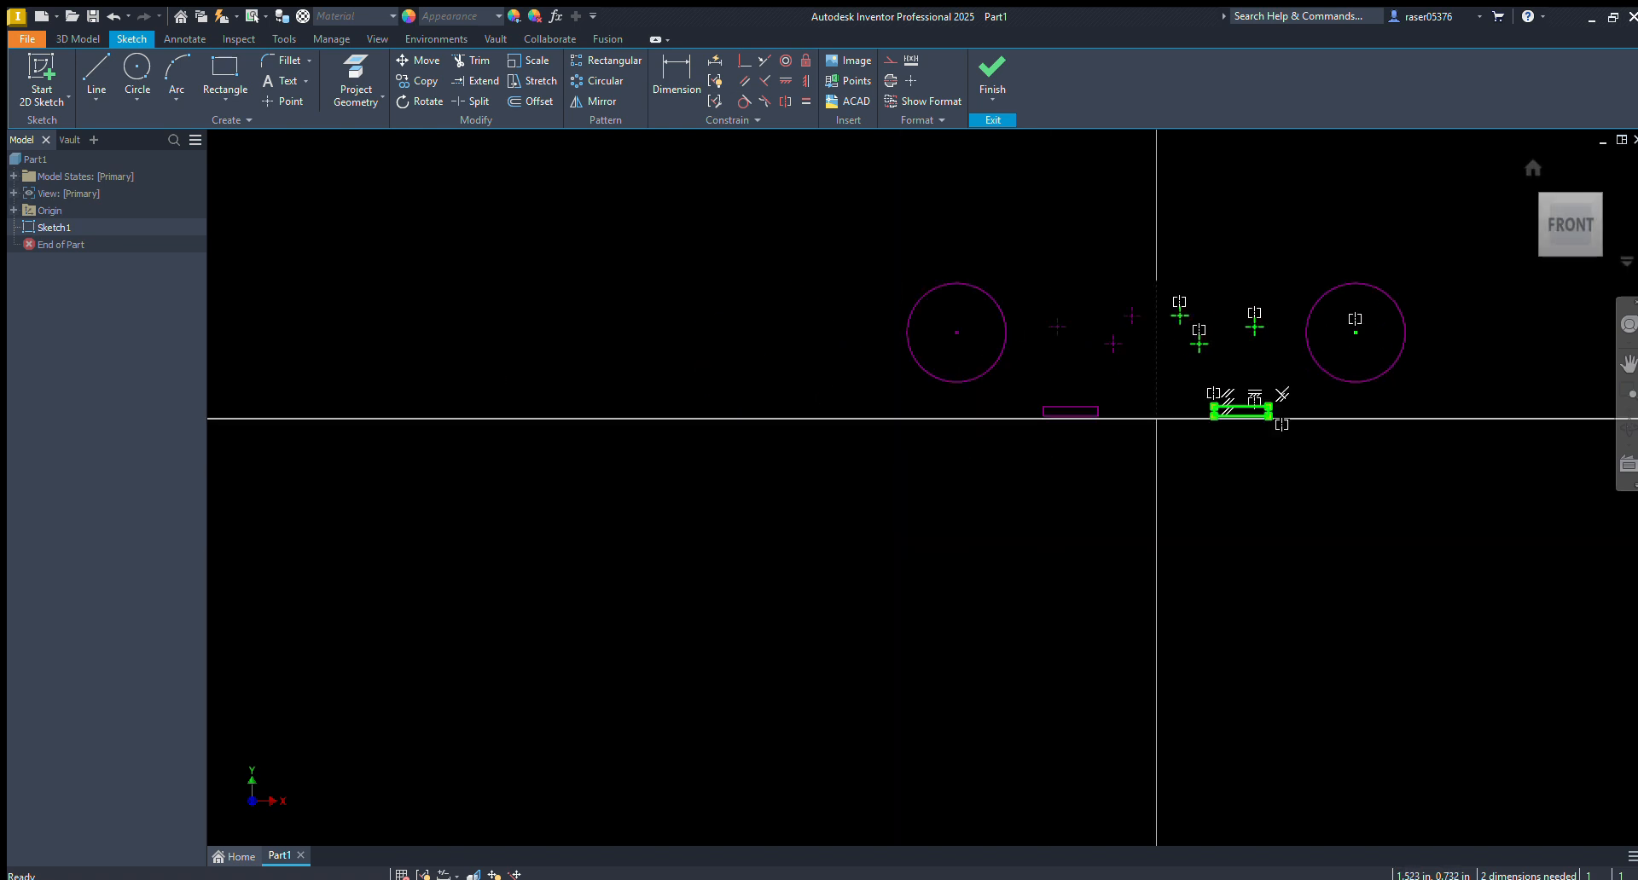
left_click_drag(1340, 288, 401, 786)
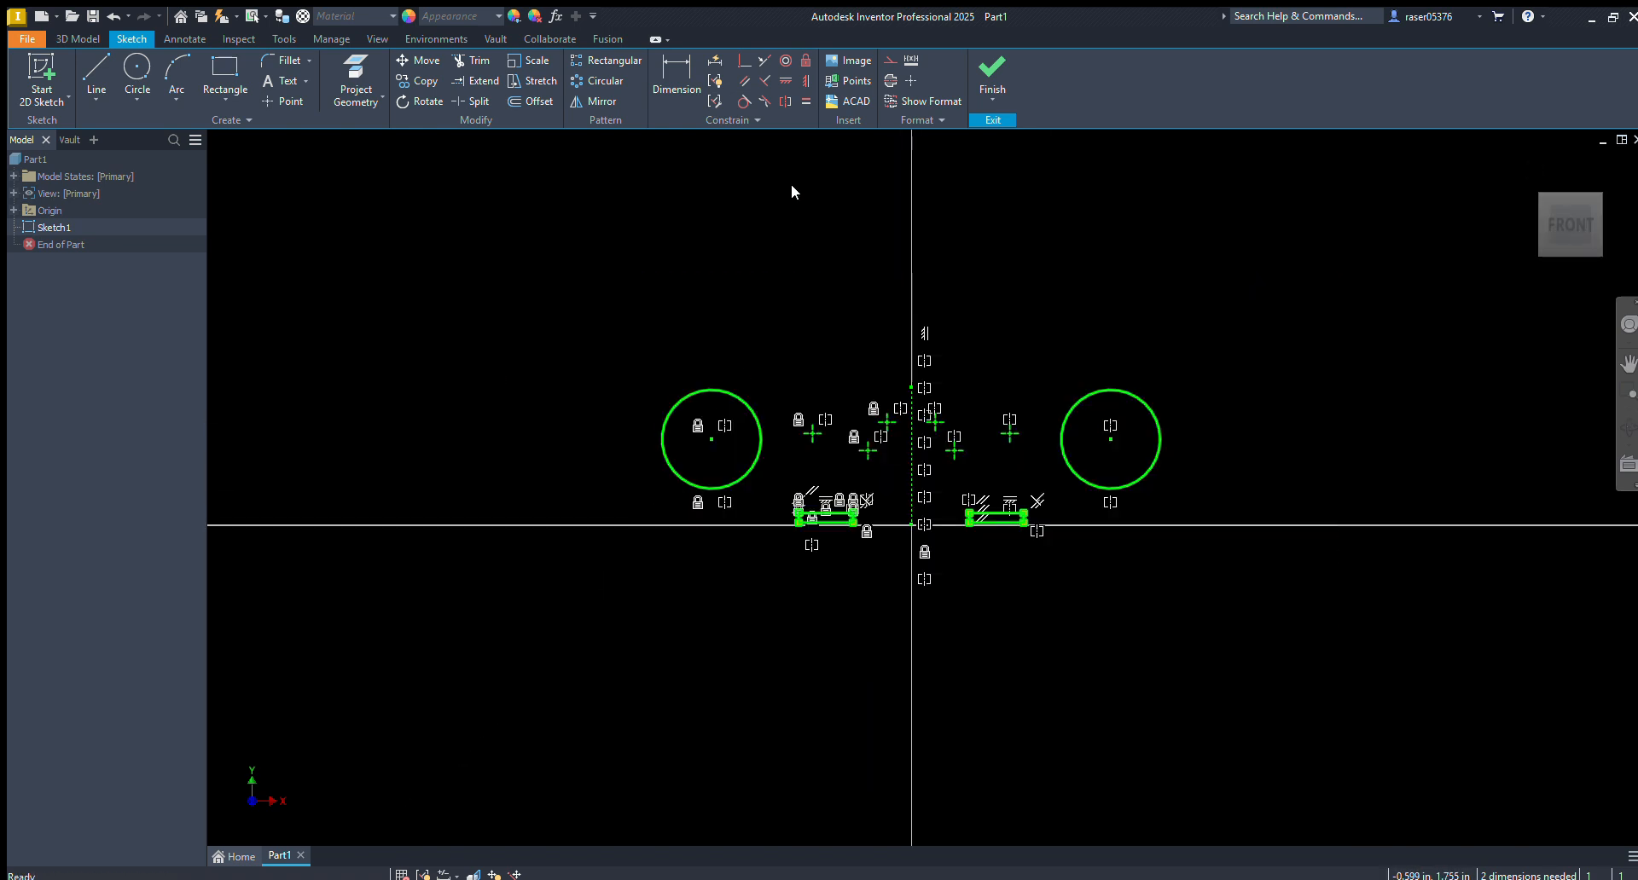
Clear the existing sketch geometry and draw four separate circles of different sizes on the negative X side of the vertical axis
key("Delete")
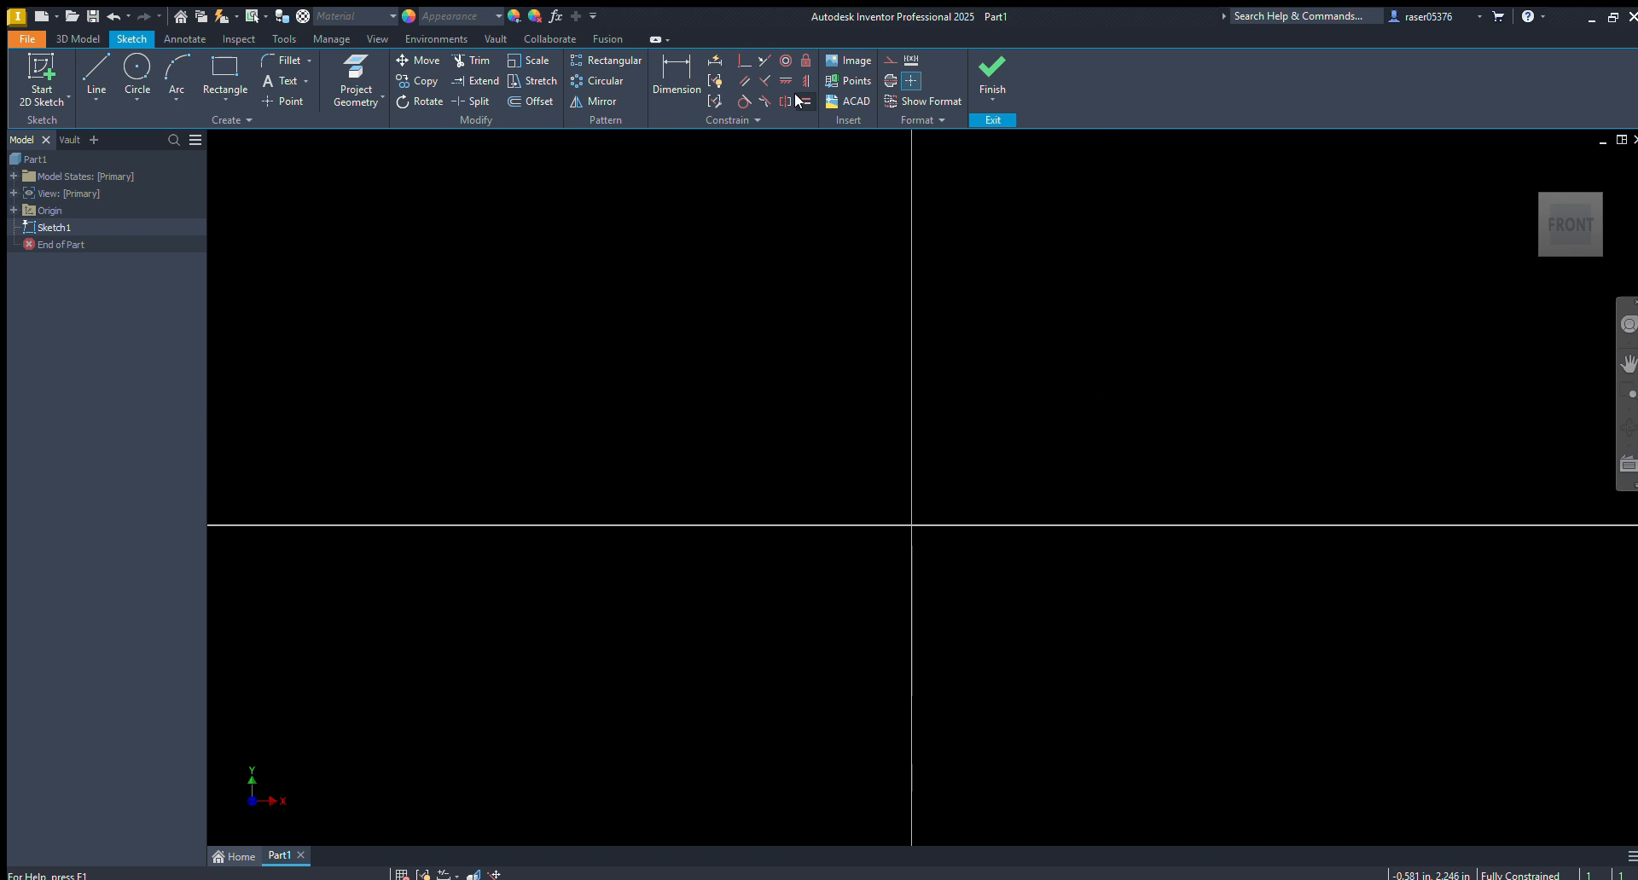
key("c")
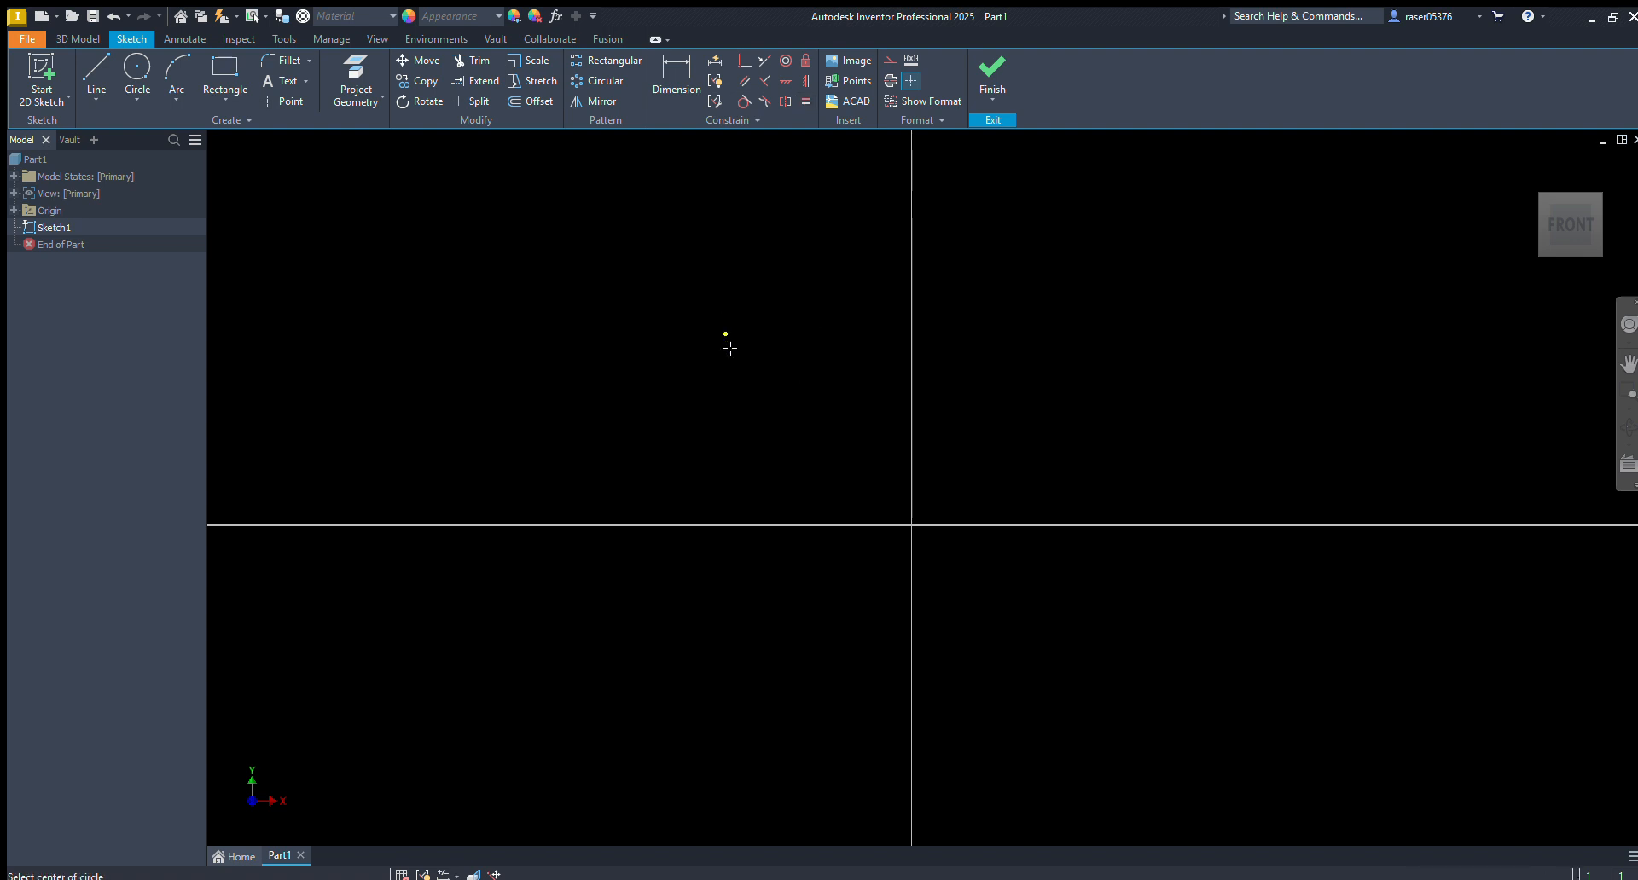
left_click(734, 461)
left_click(750, 446)
left_click(717, 380)
left_click(742, 366)
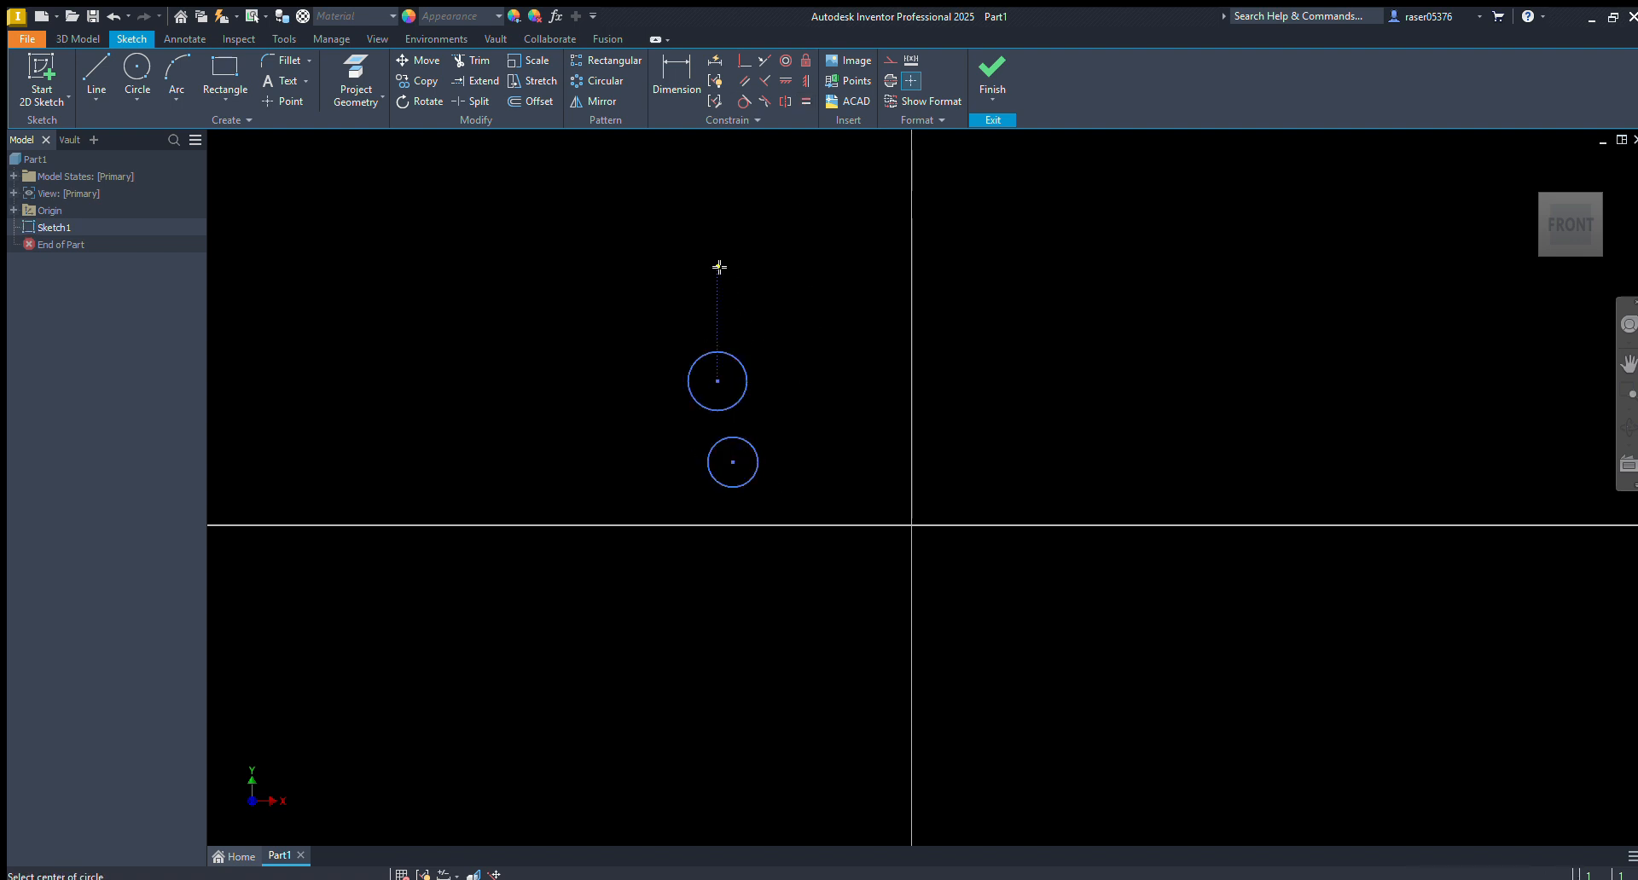
left_click(717, 267)
left_click(761, 242)
left_click(847, 215)
left_click(893, 183)
key("Escape")
middle_click_drag(917, 241, 866, 267)
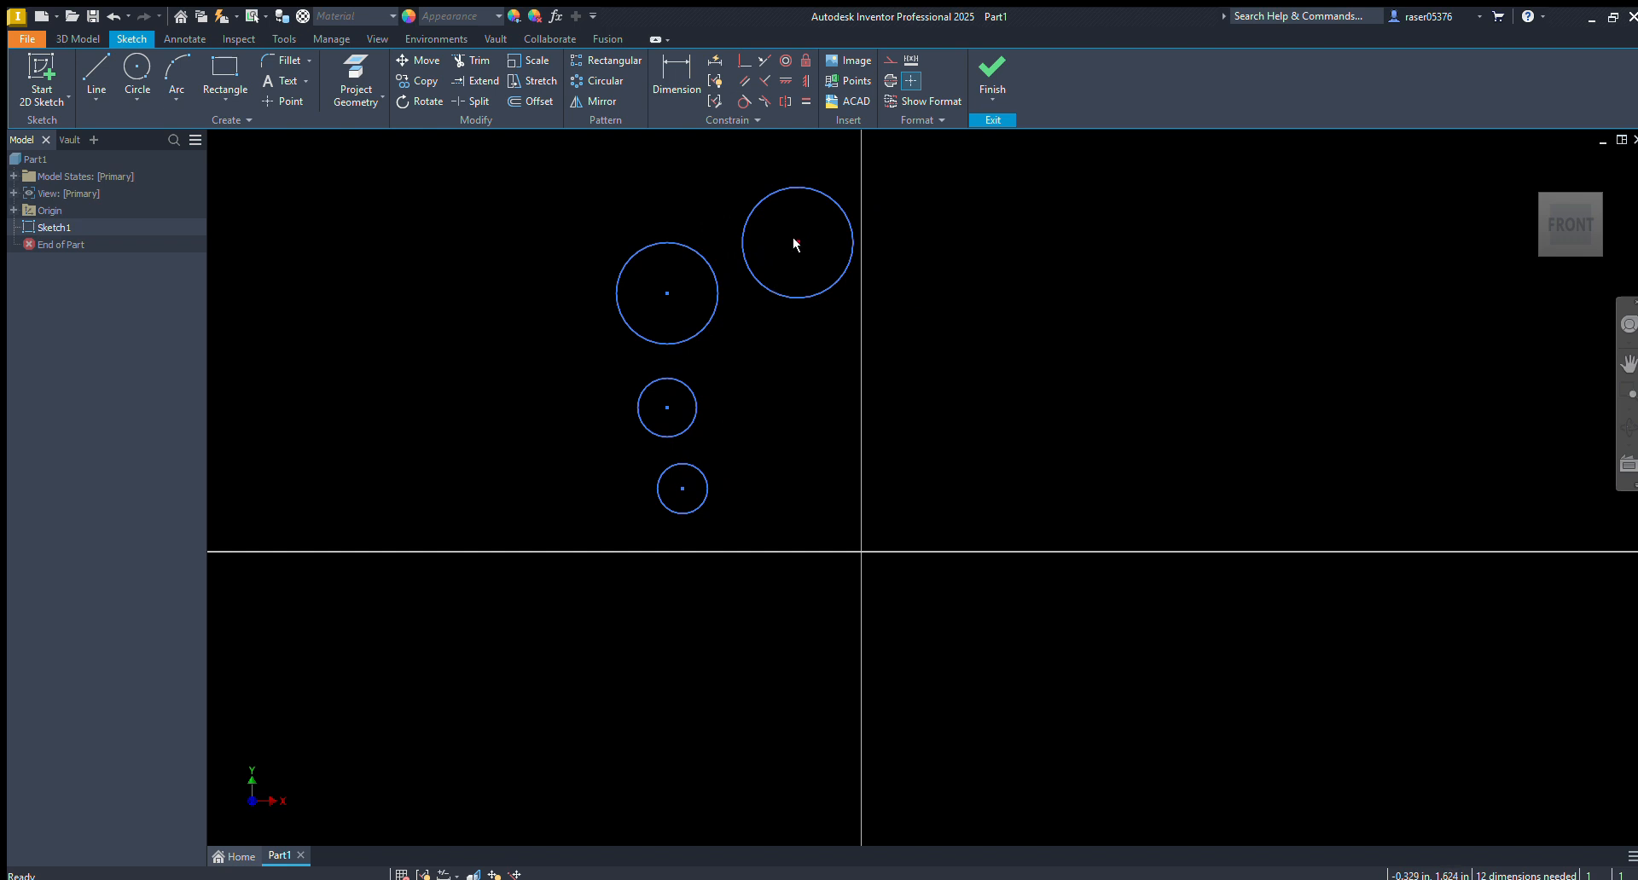
Dimension the circle nearest the vertical axis with a diameter of 1.125 in
key("d")
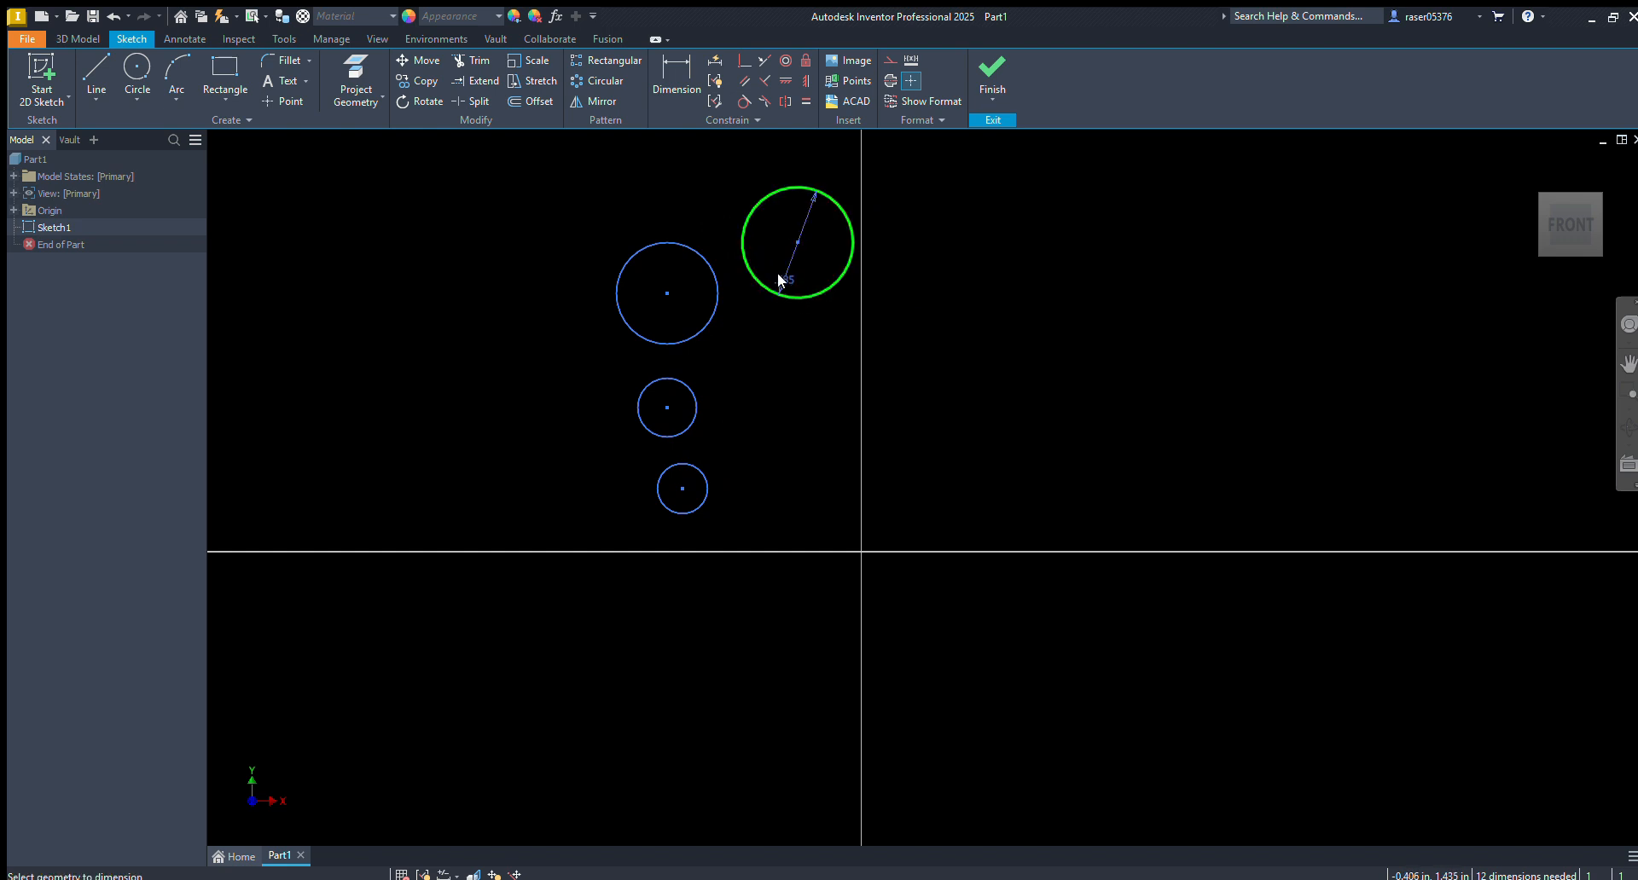
left_click(781, 281)
left_click(783, 281)
type("1.125")
key("Return")
left_click(585, 399)
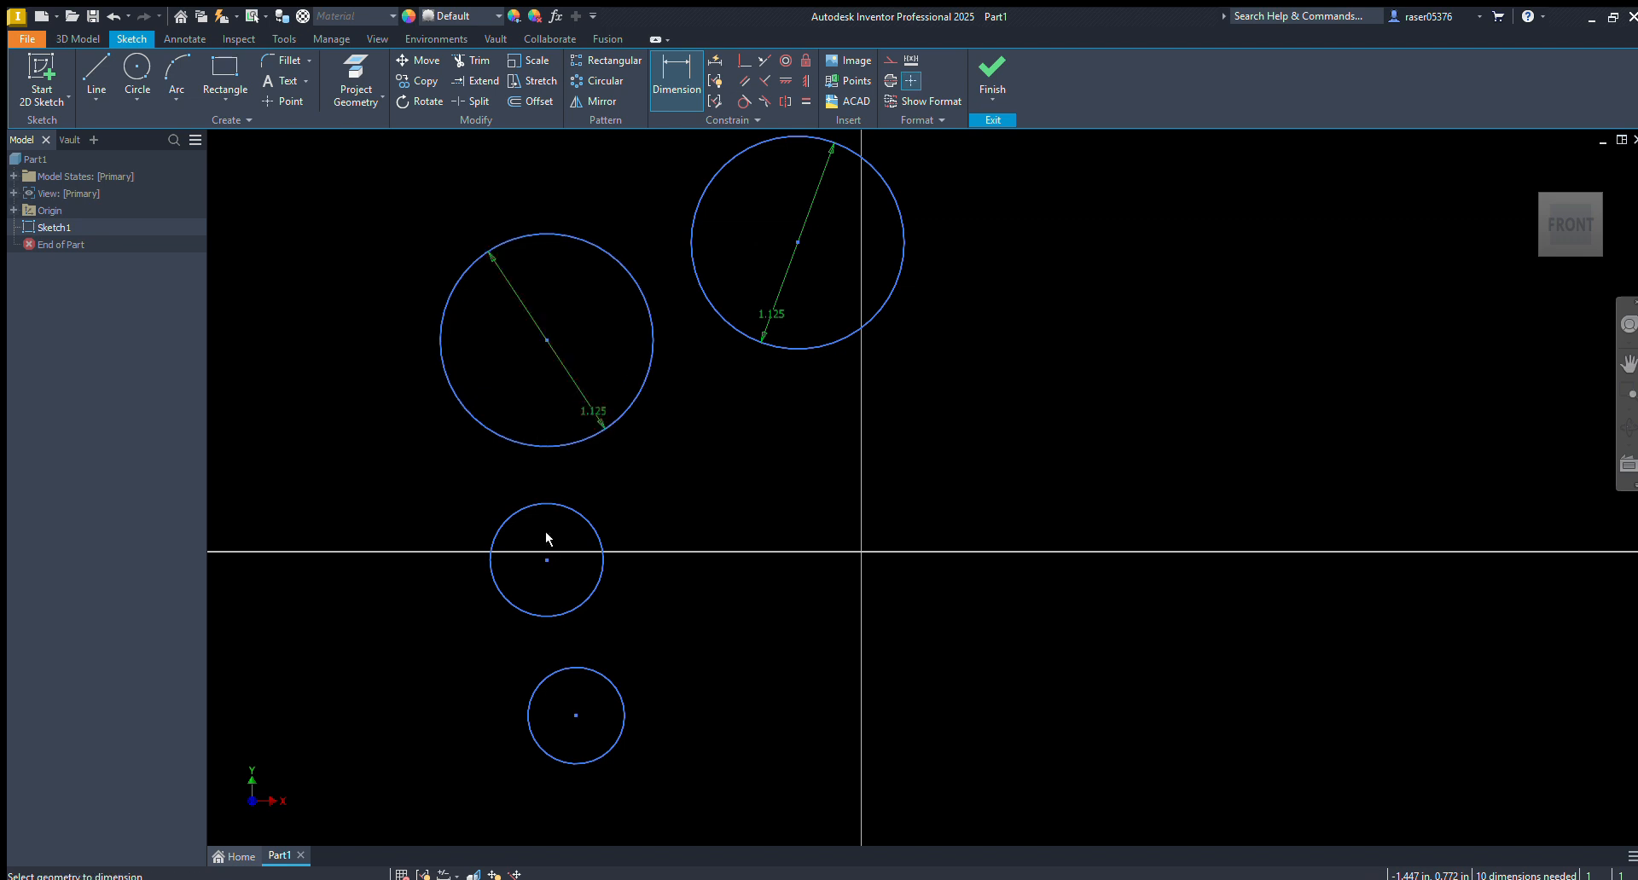
key("Escape")
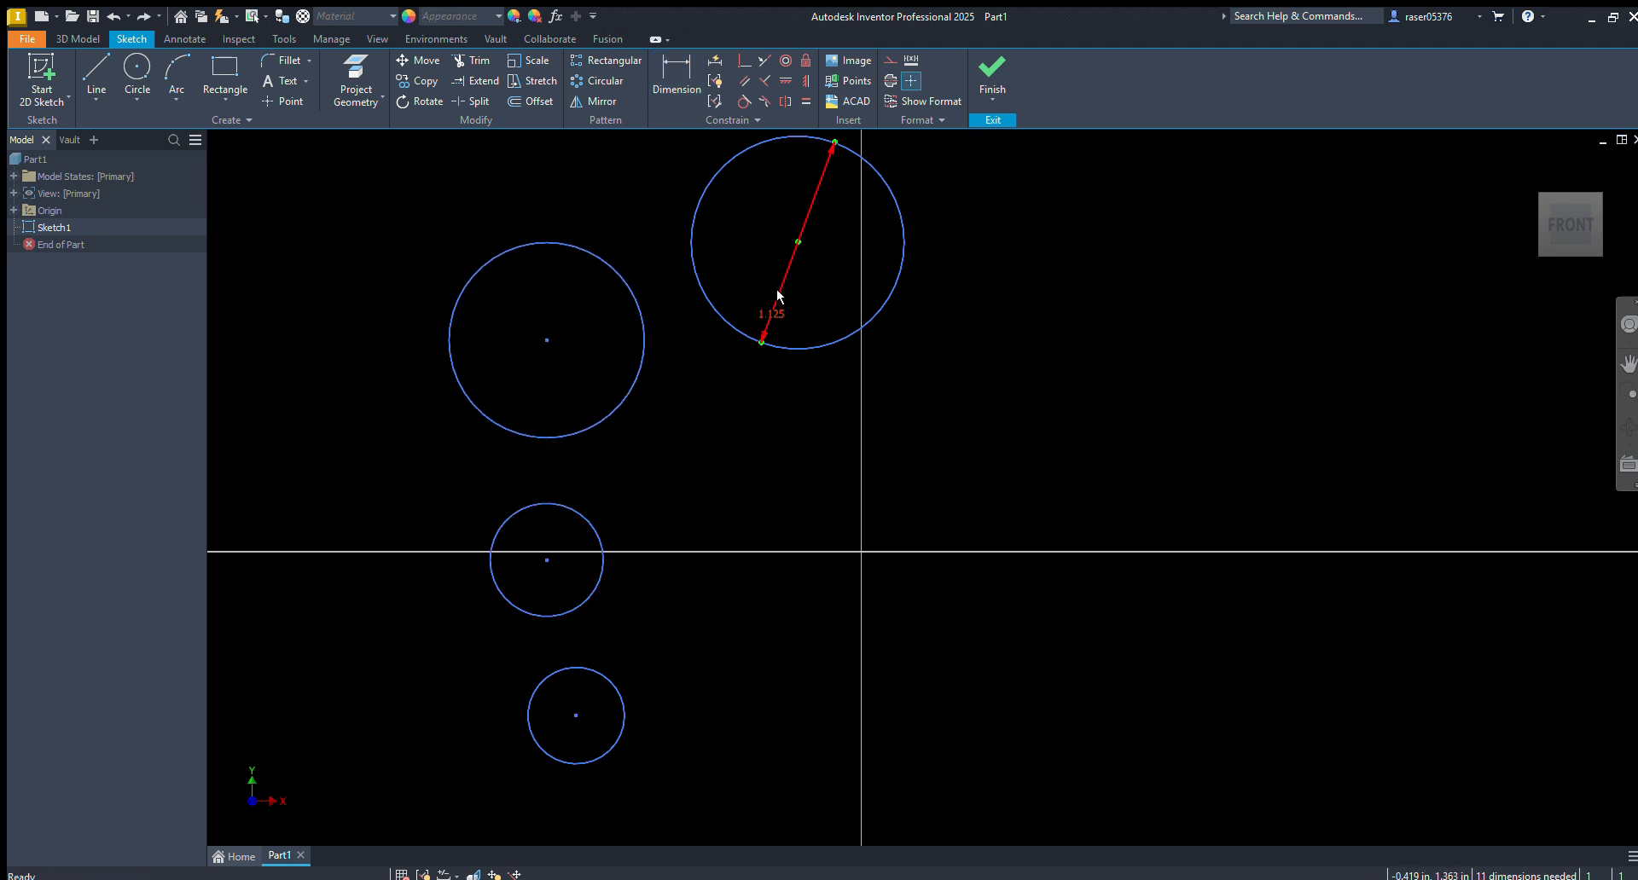
Apply Equal constraints from the 1.125 in circle to the uppermost undimensioned circle, and from that one to the circle beneath it
scroll(773, 312, "up", 3)
left_click(806, 100)
left_click(743, 245)
left_click(689, 279)
left_click(662, 378)
left_click(667, 407)
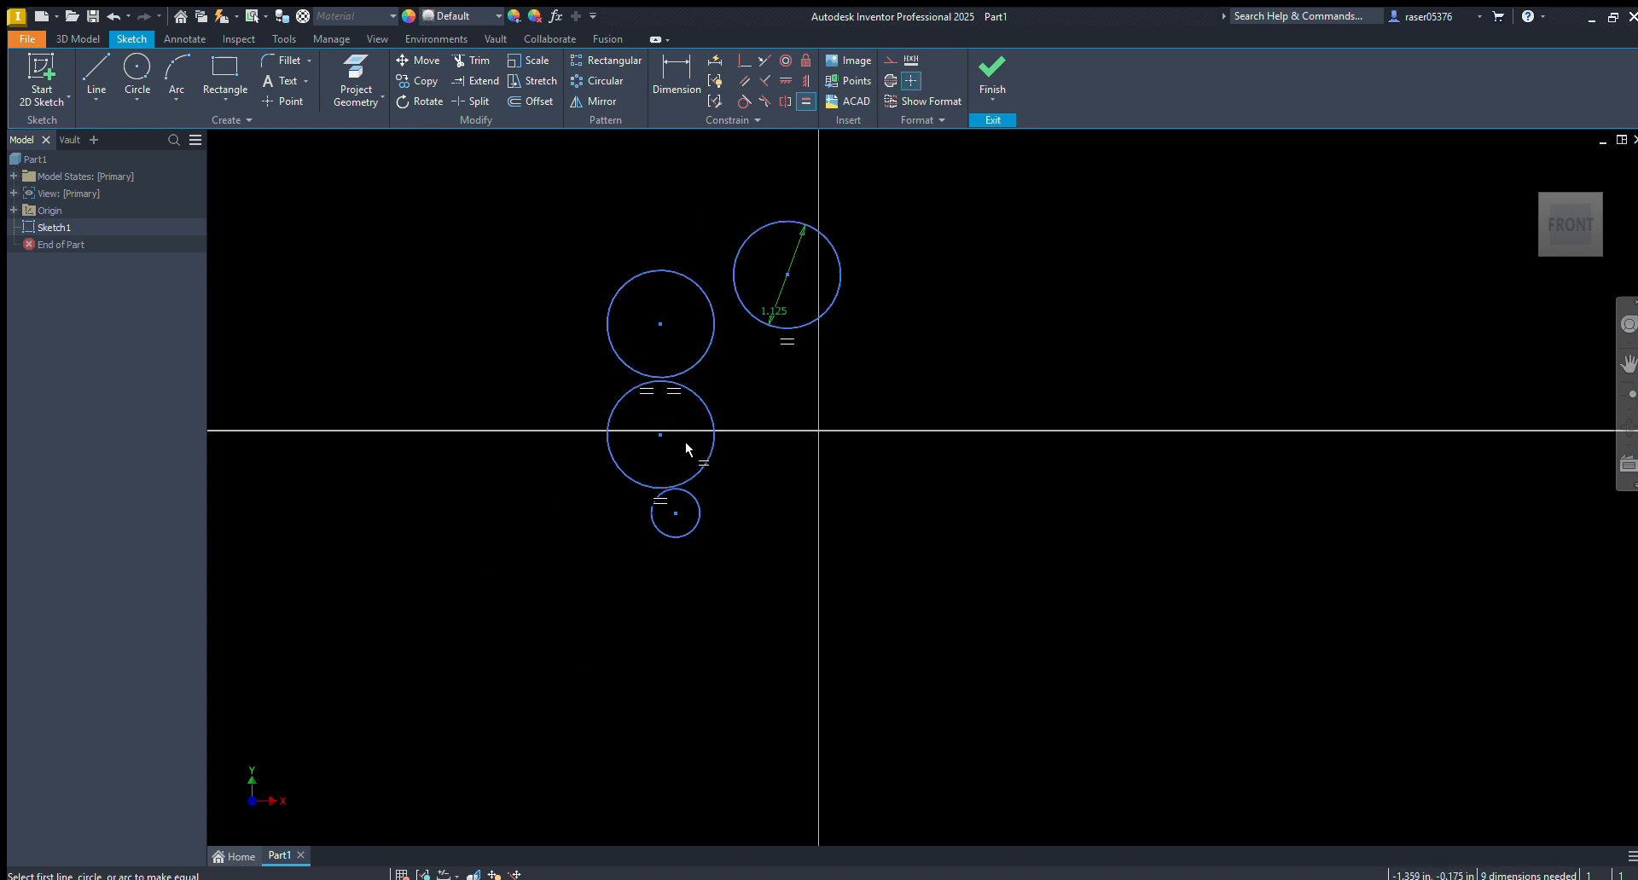
Make the lowest circle equal to the circle above it, and move the undimensioned circles apart
left_click(691, 496)
key("Escape")
left_click(804, 103)
left_click(700, 522)
left_click(699, 467)
key("Escape")
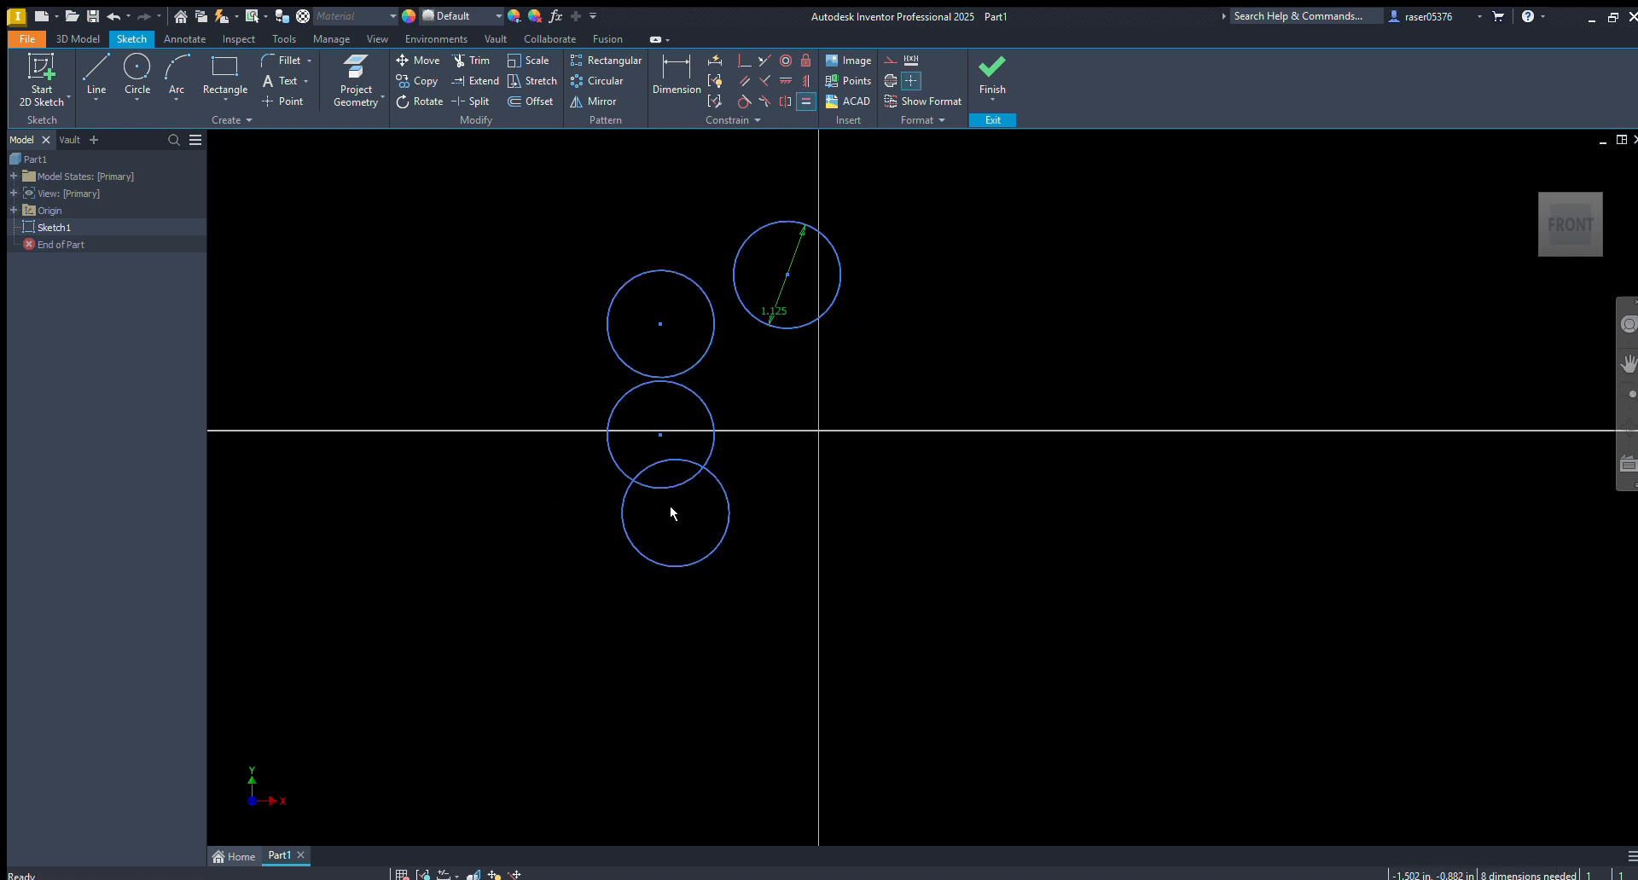
left_click_drag(658, 435, 660, 472)
left_click_drag(662, 312, 644, 306)
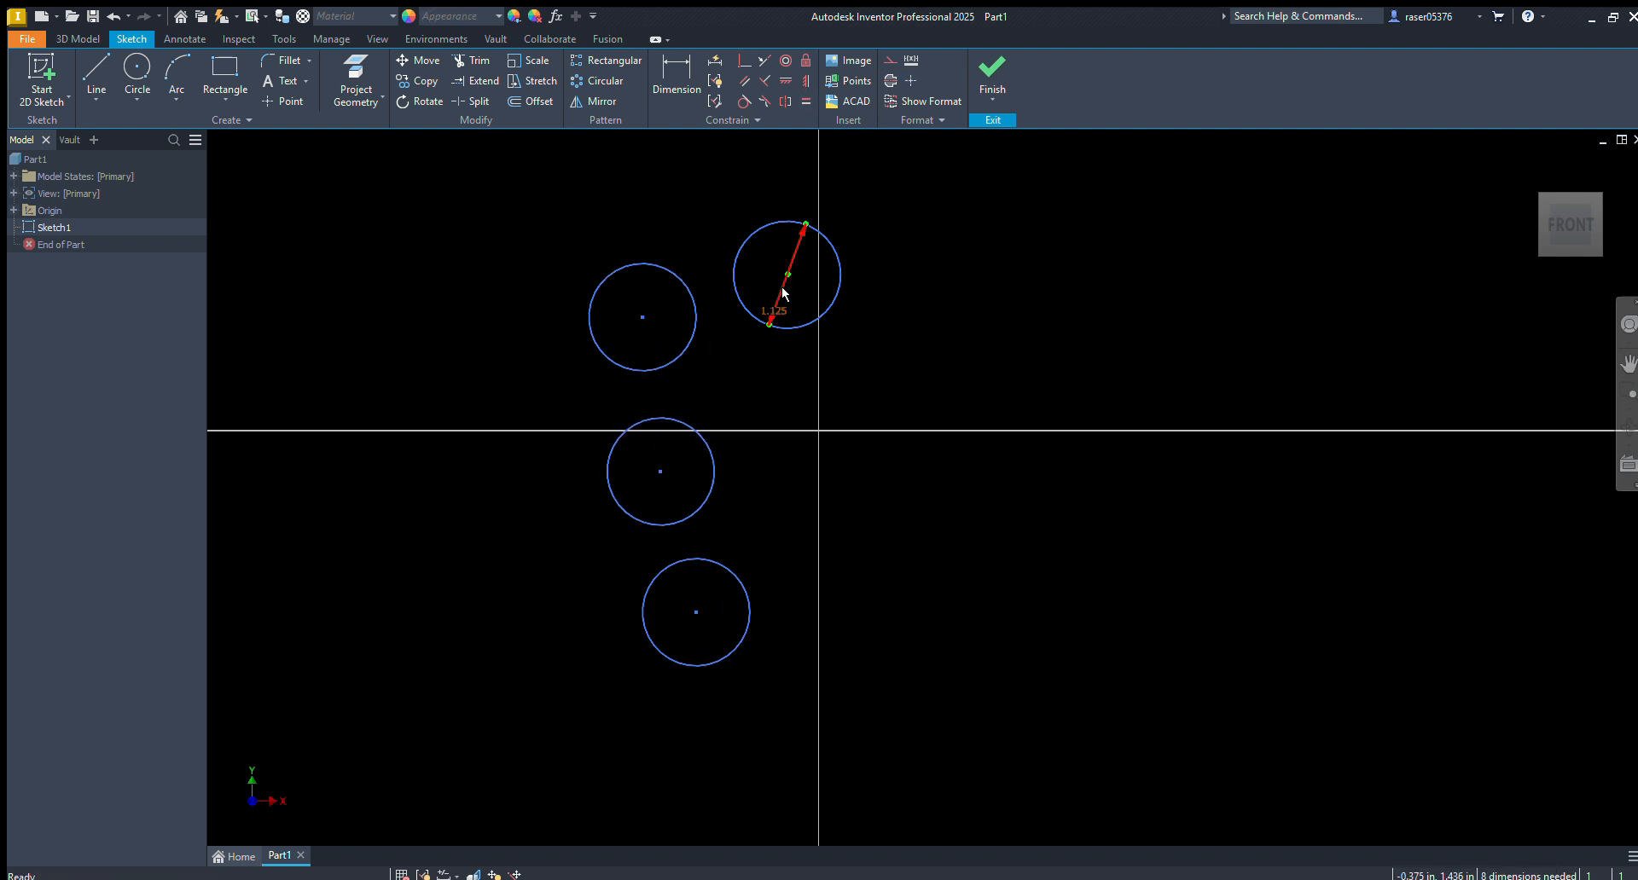
Delete all four circles and draw two separate slanted lines of unequal length crossing the vertical axis
left_click_drag(918, 154, 464, 792)
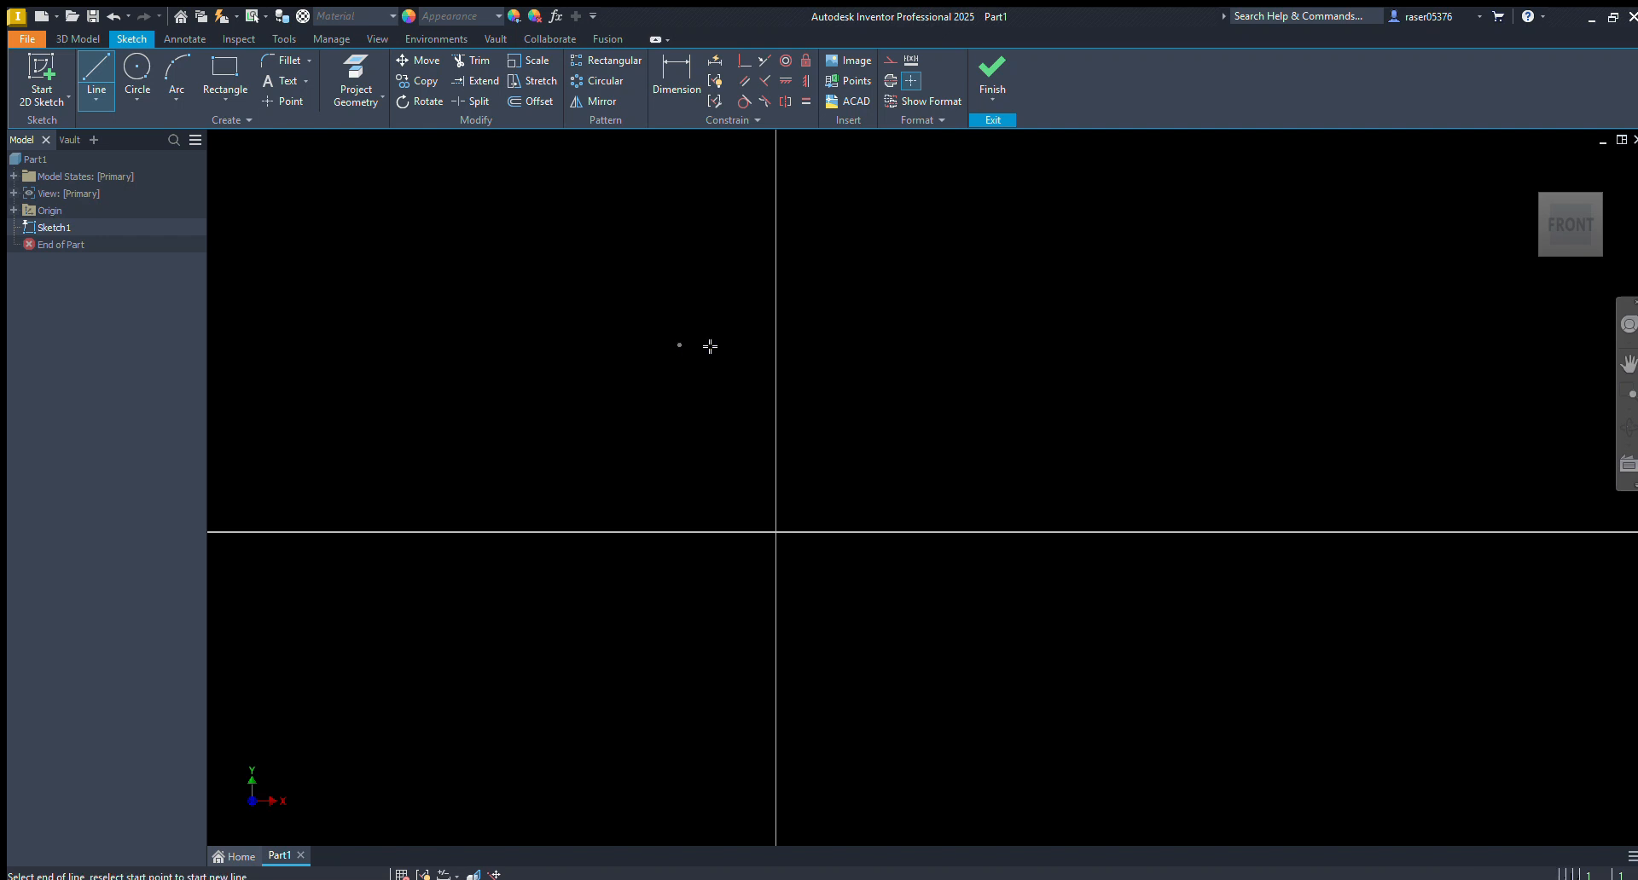
left_click(875, 362)
left_click(699, 444)
left_click(915, 625)
Make the two slanted lines equal in length and test the constraint by moving the upper line
left_click(806, 101)
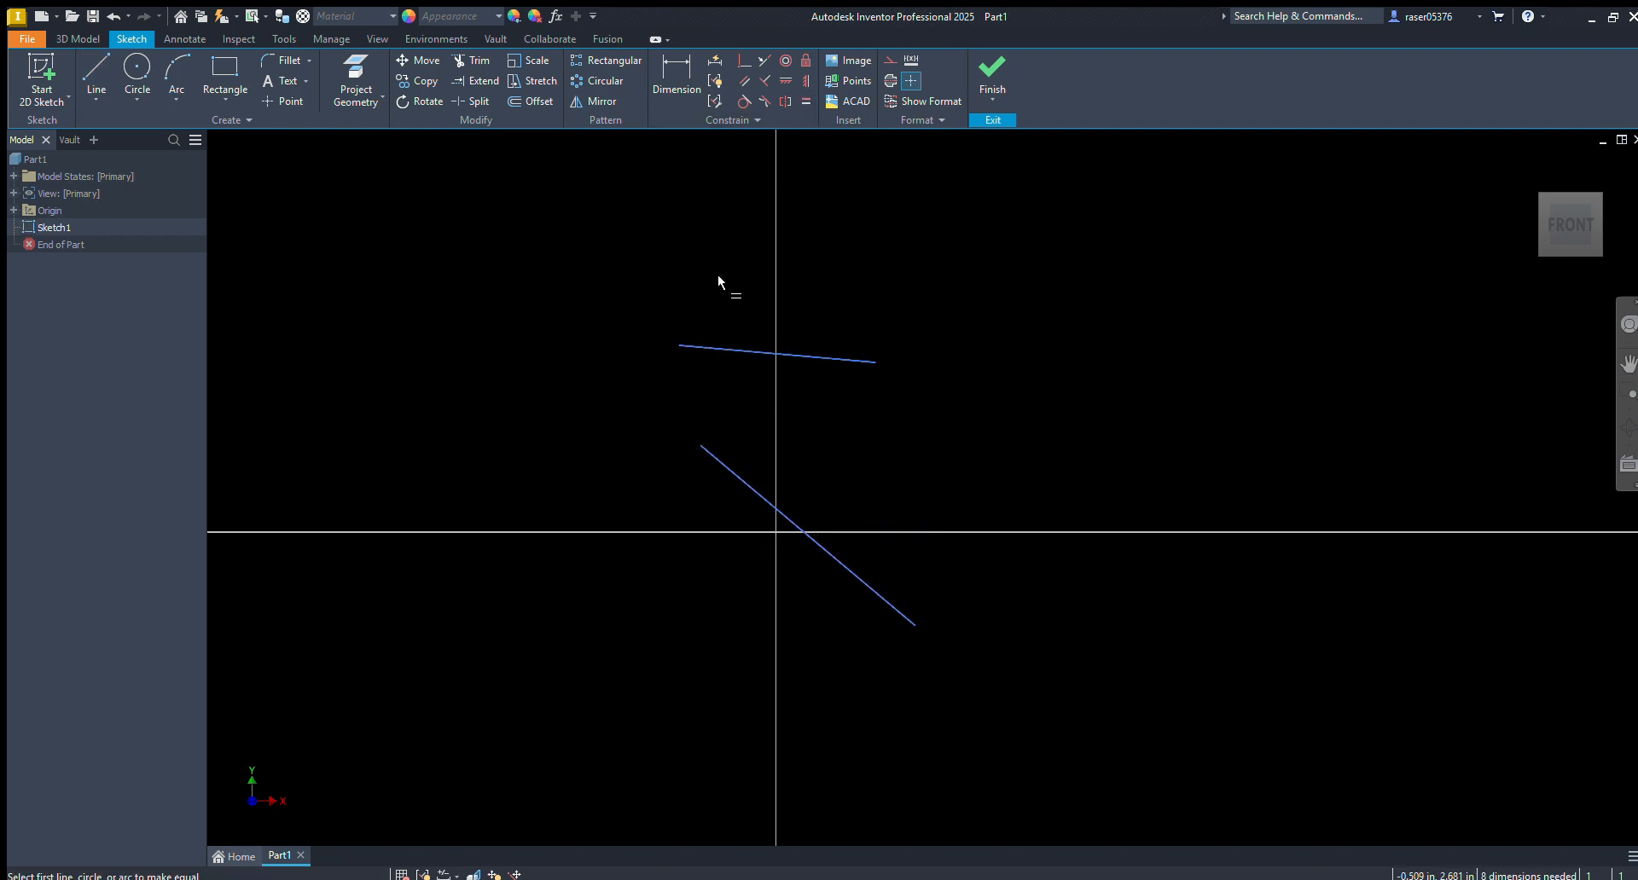
left_click(677, 344)
left_click(727, 469)
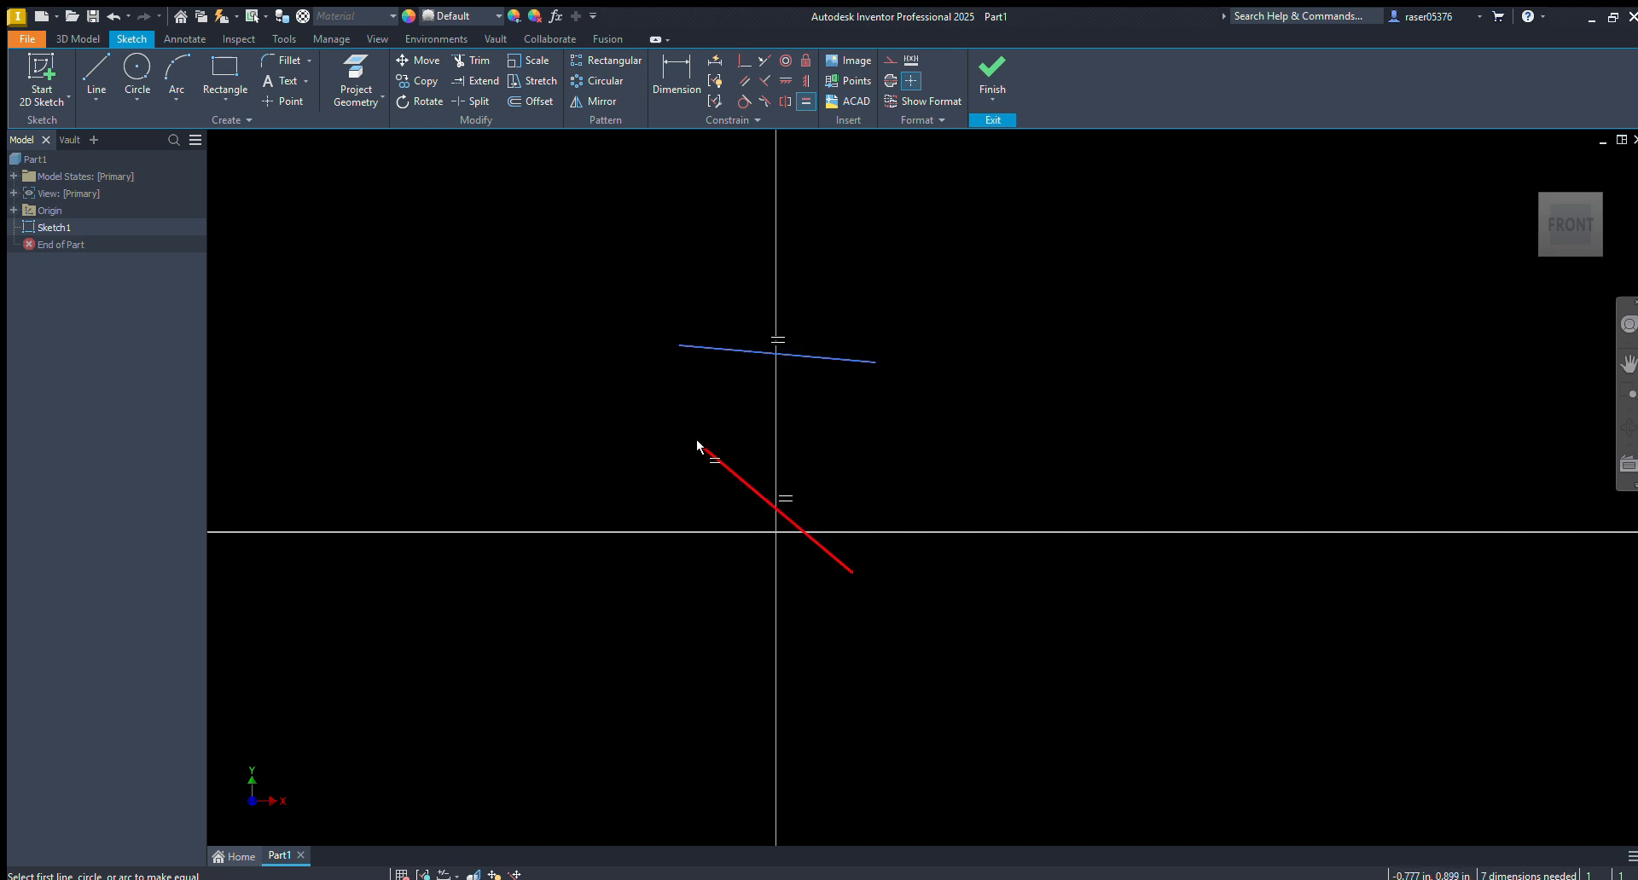
key("Escape")
left_click_drag(819, 350, 843, 448)
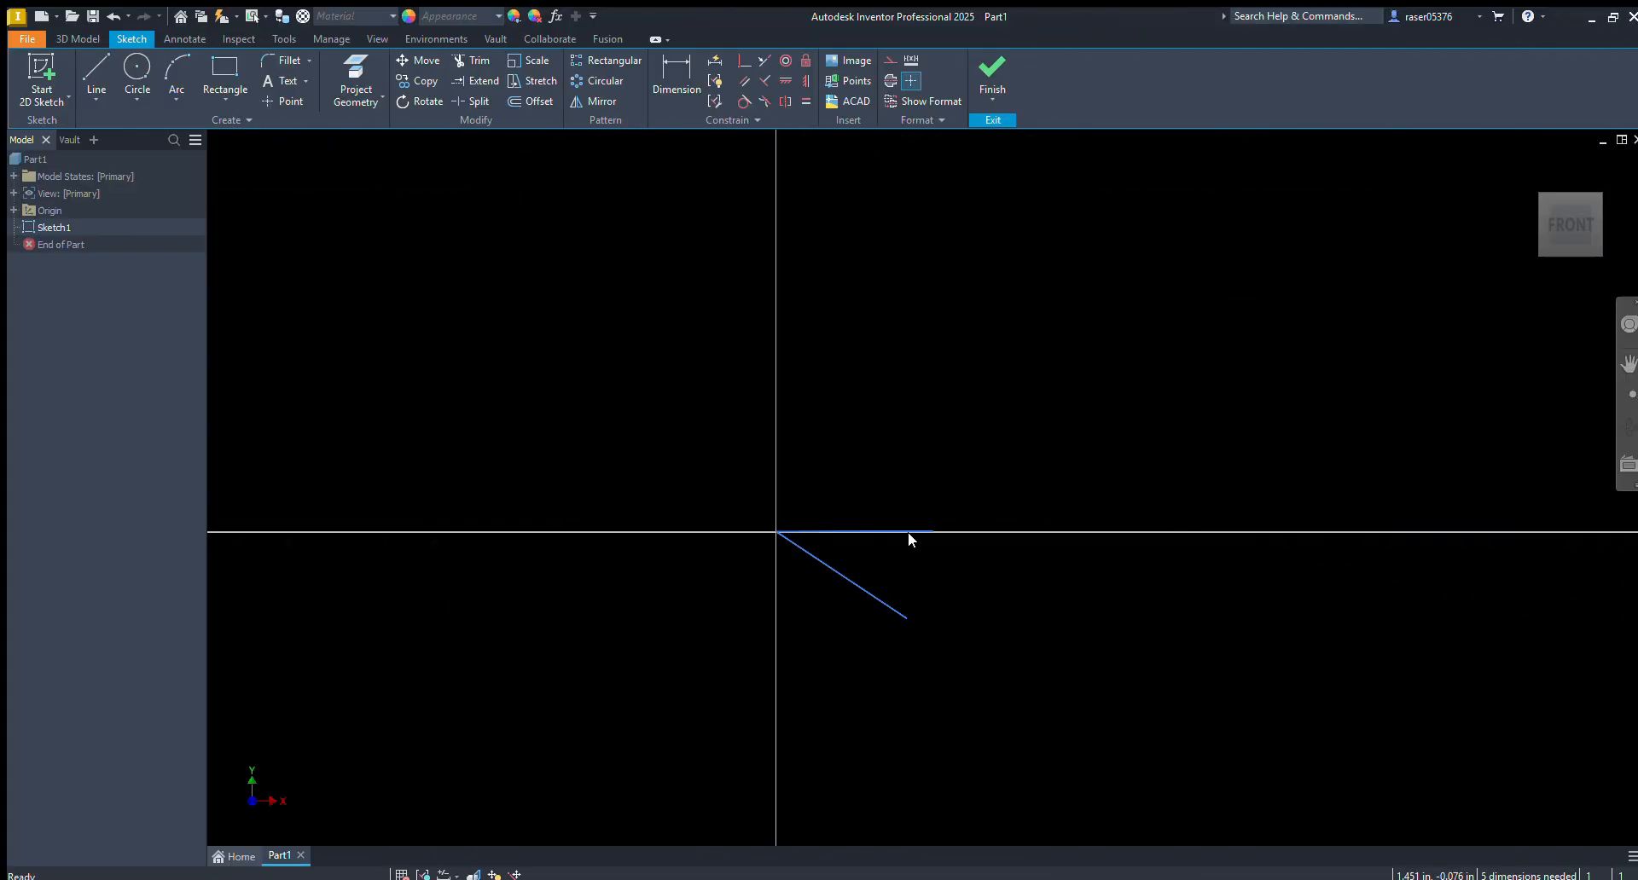
Delete both lines, and remove the emptied Sketch1 from the part
left_click_drag(964, 465, 571, 725)
key("Delete")
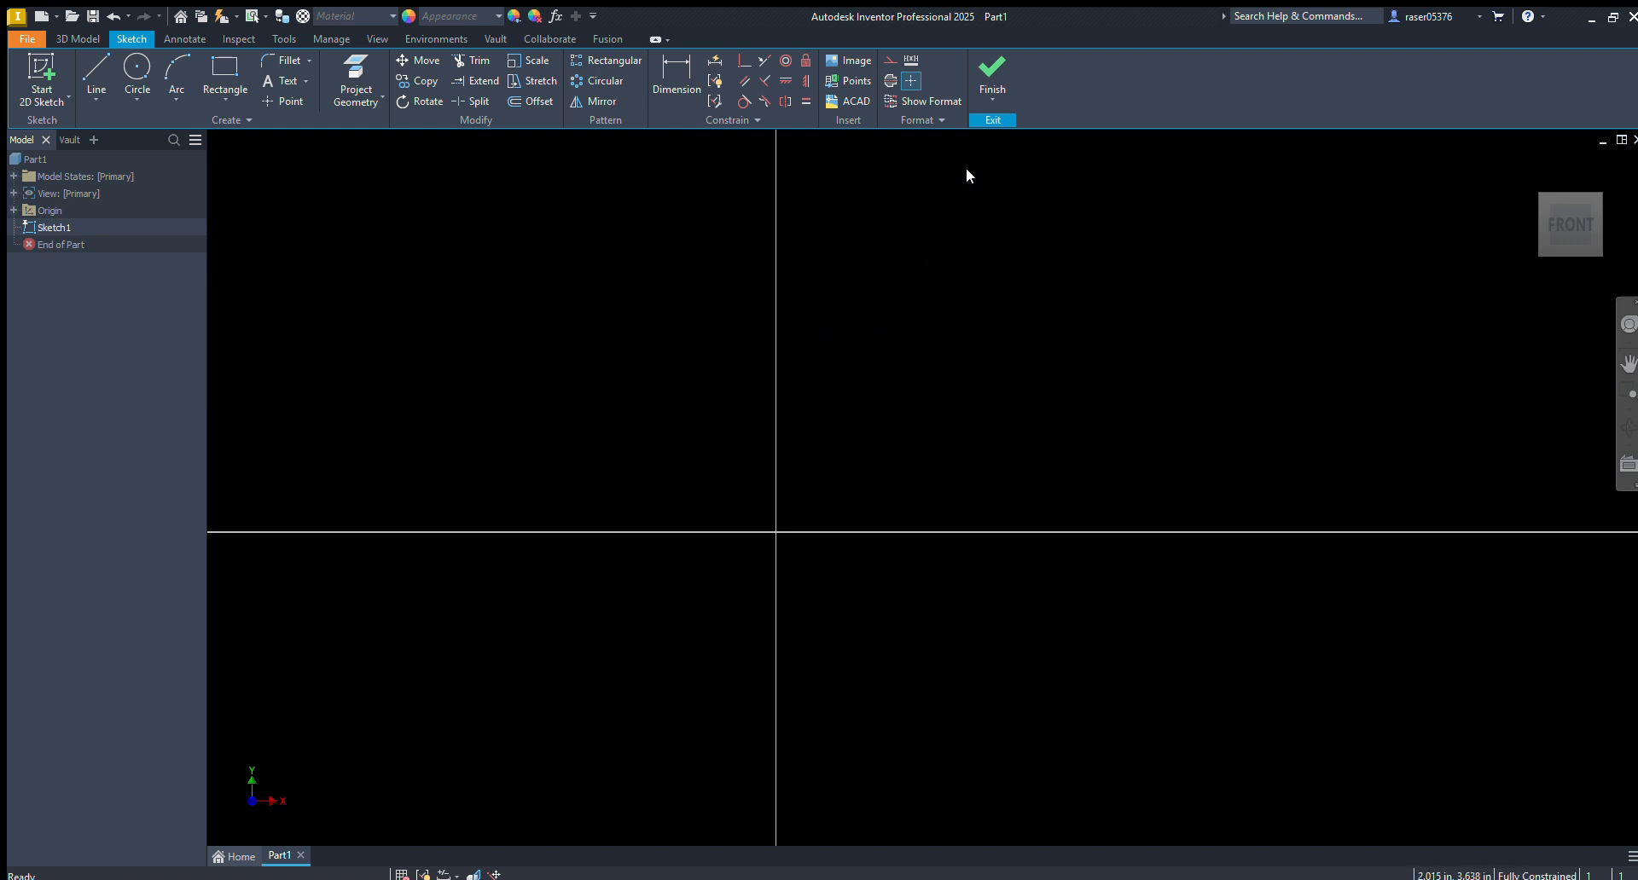
left_click(992, 75)
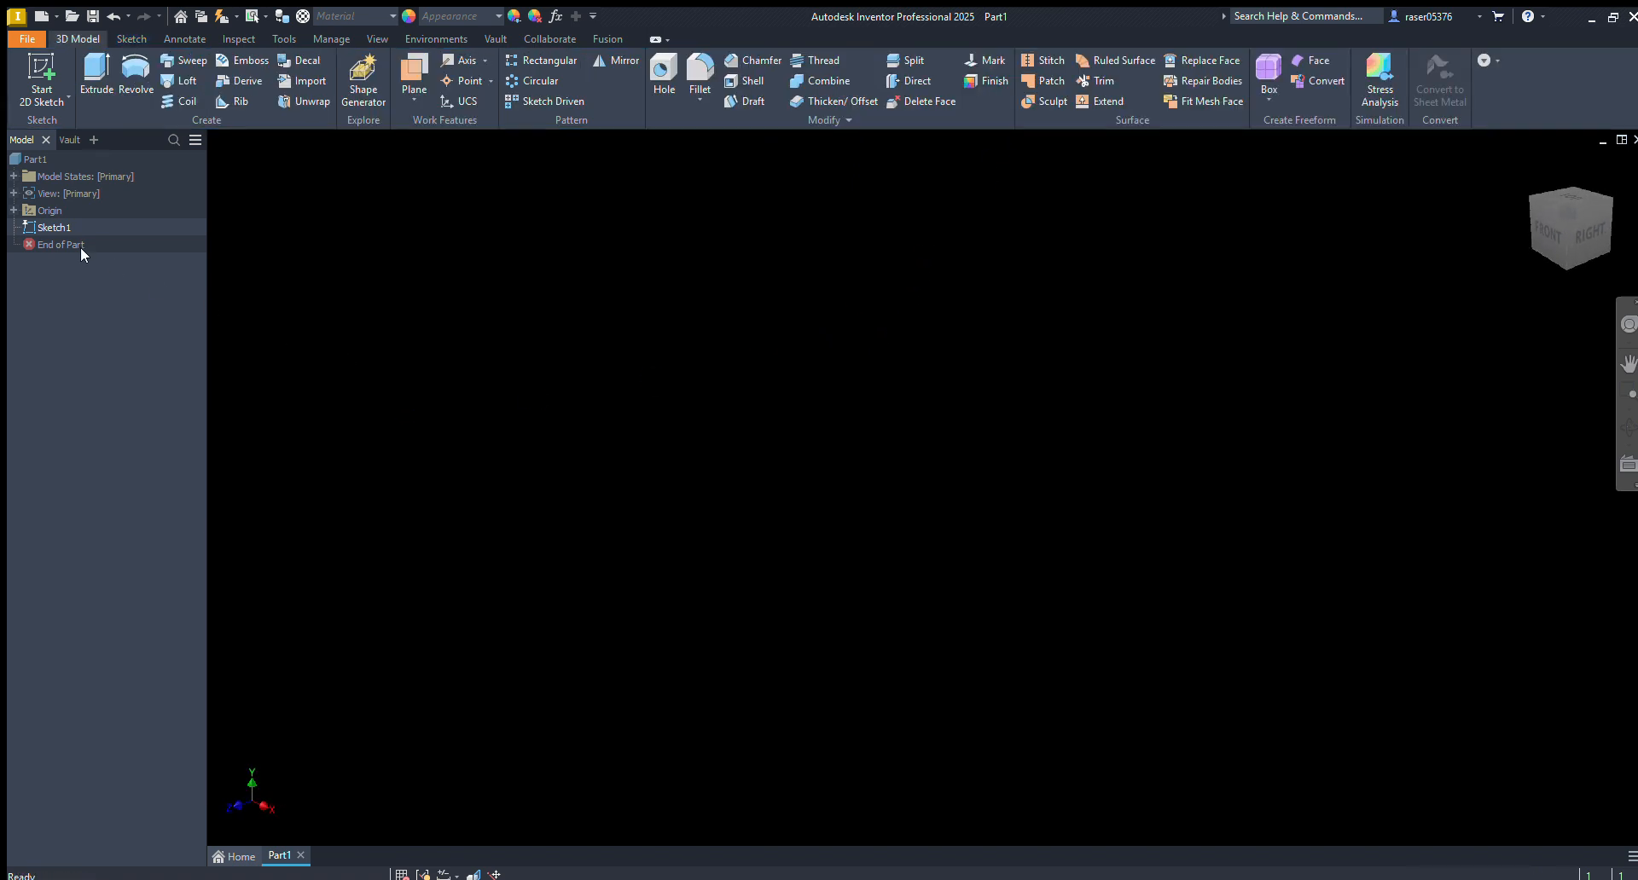
left_click(53, 228)
key("Delete")
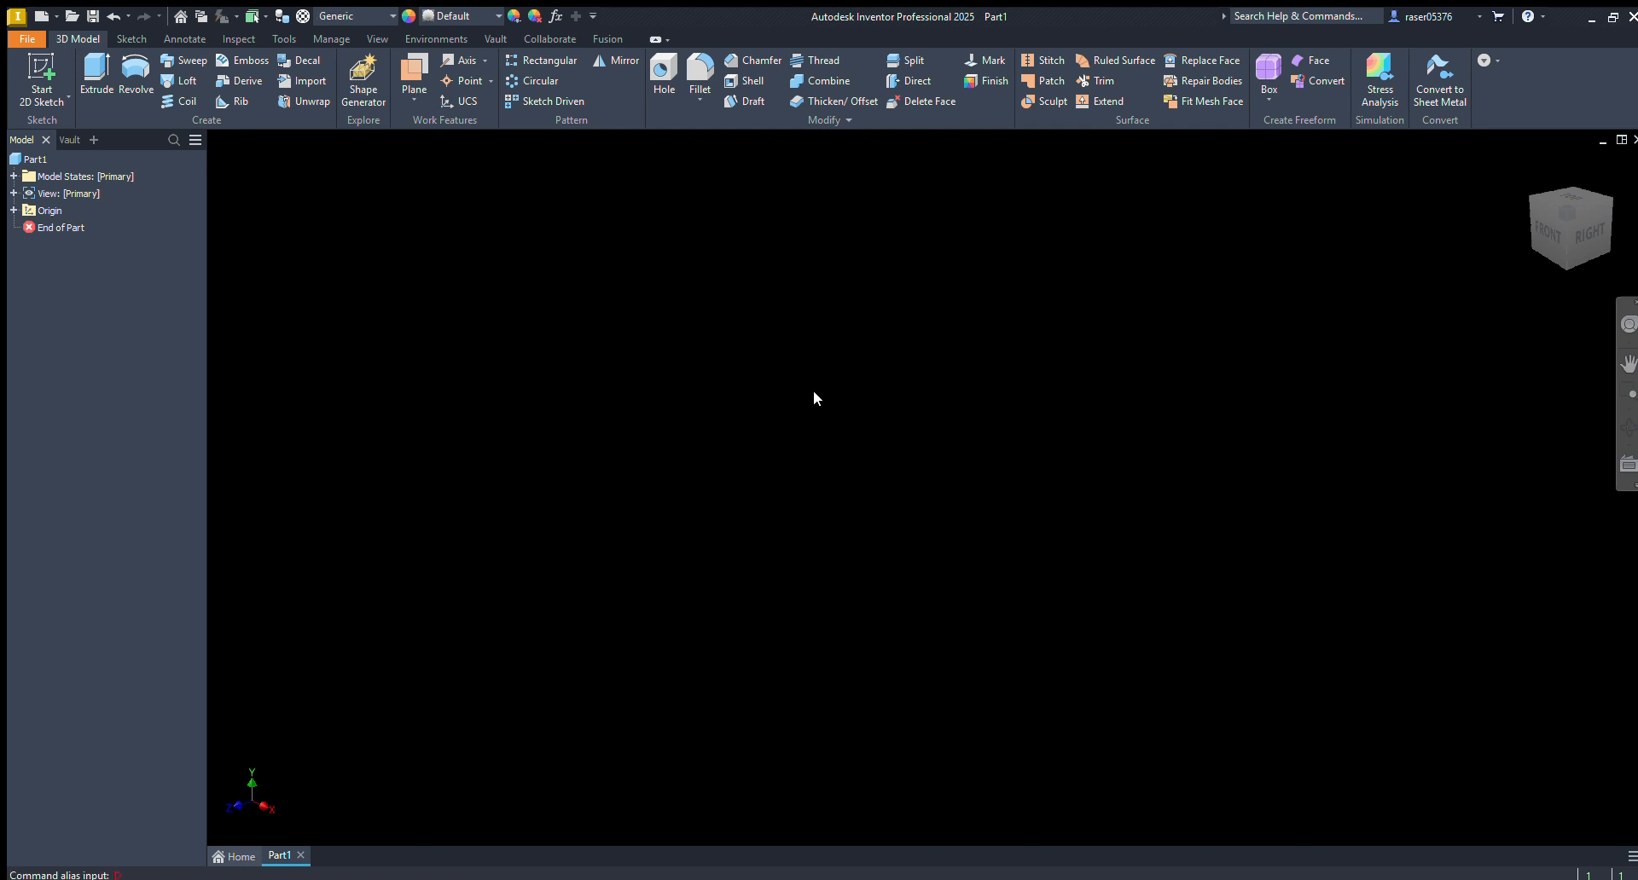
Start a new sketch on the XY plane, and draw a circle centred on the origin to check its centre constraint
key("s")
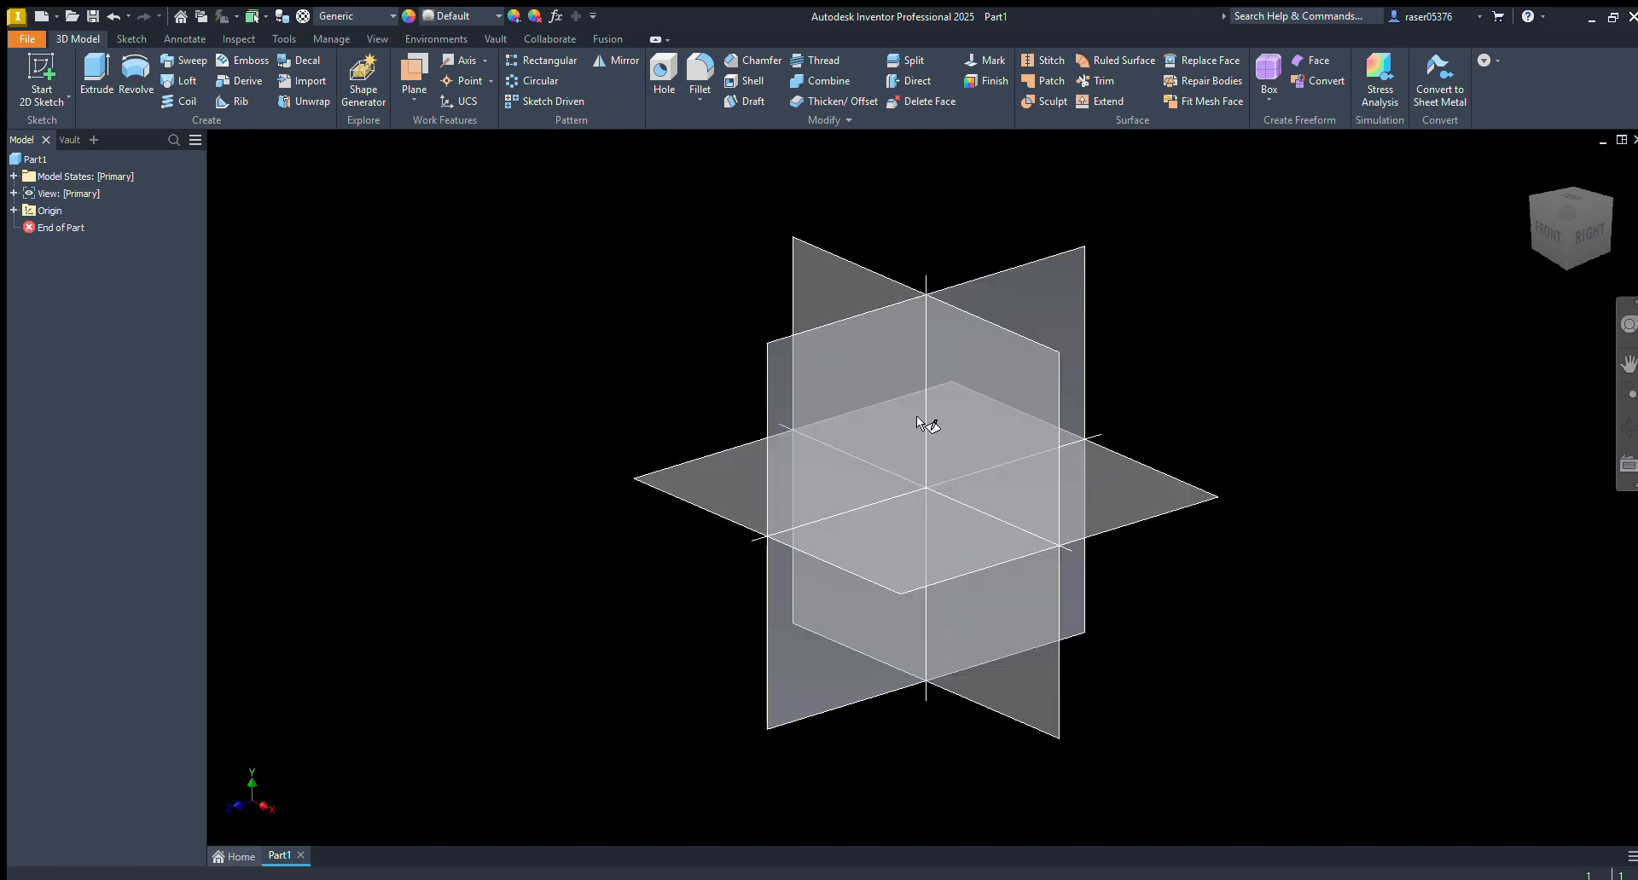
left_click(987, 327)
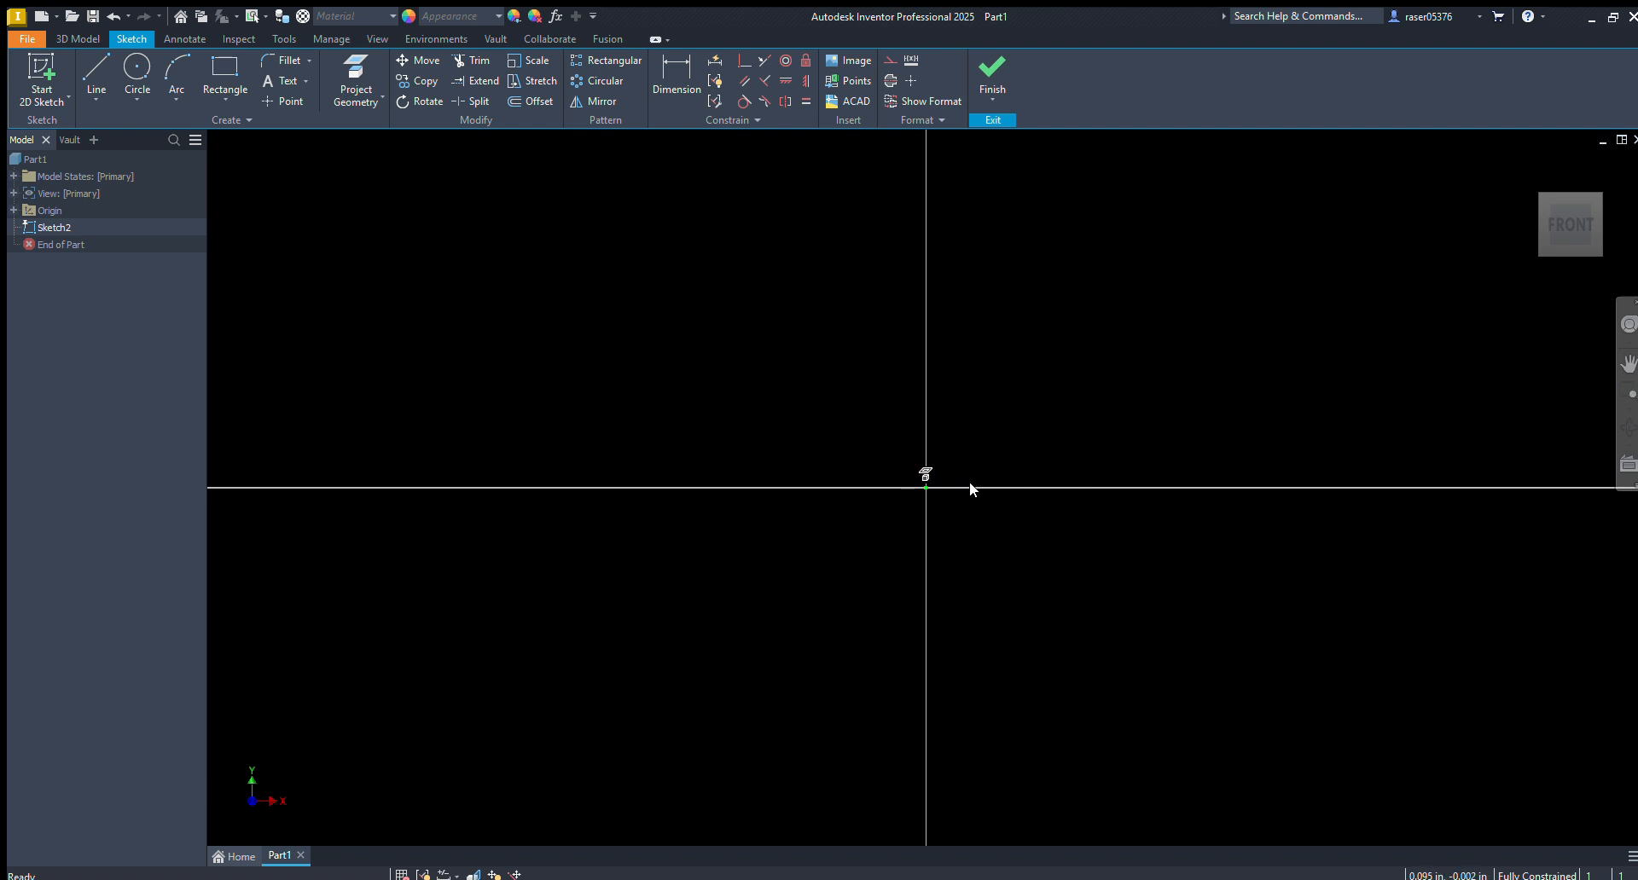
key("c")
left_click(926, 488)
left_click(1078, 273)
key("Escape")
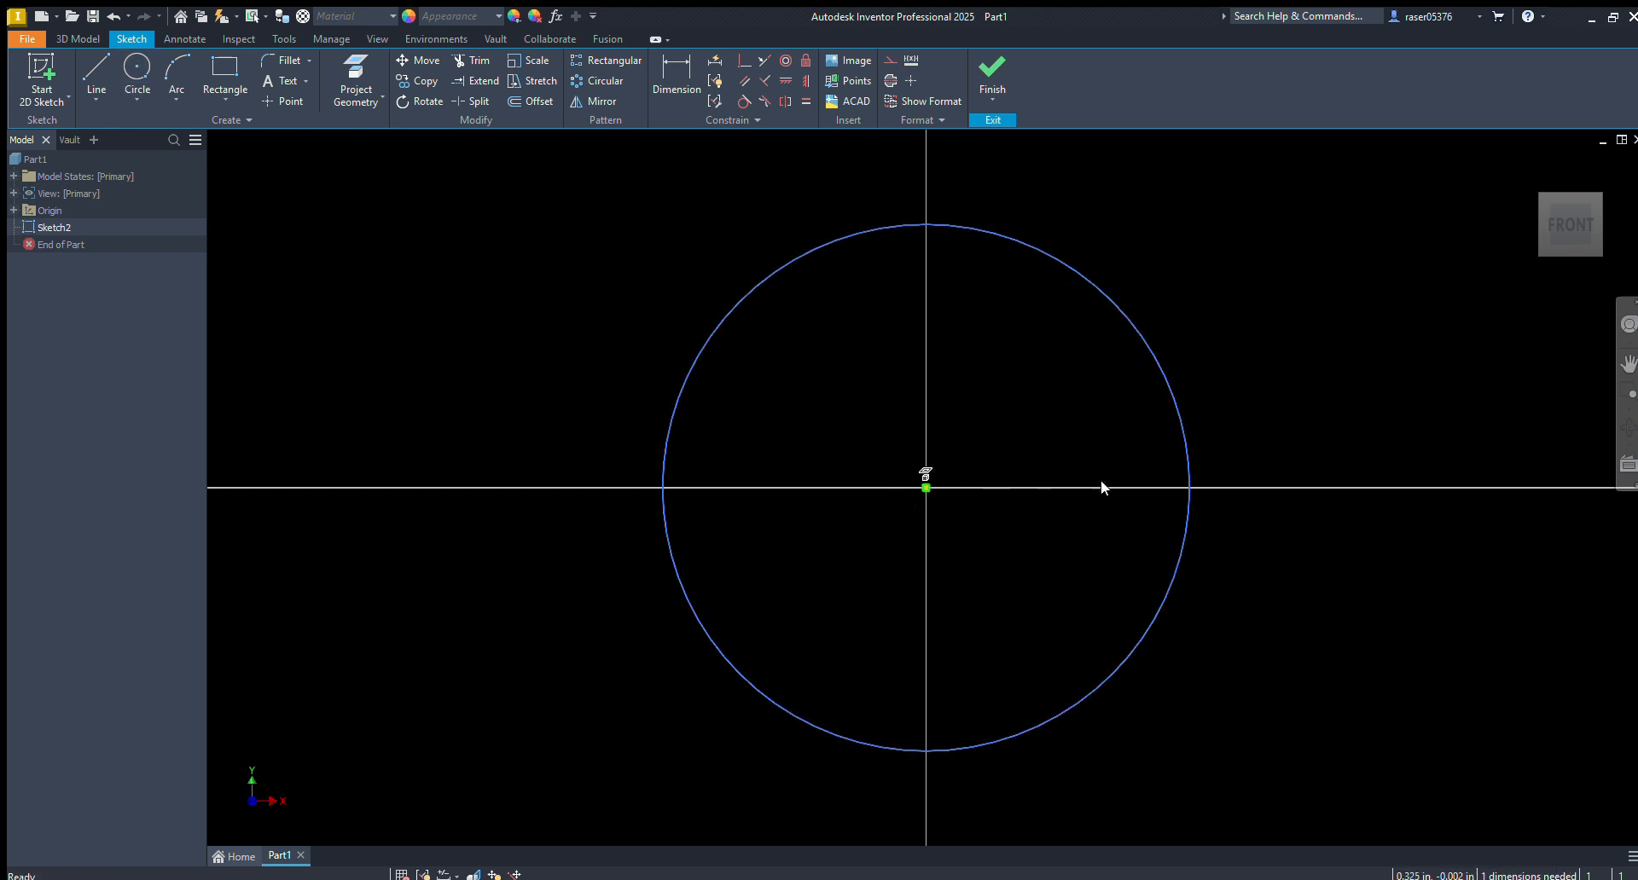
left_click(925, 488)
middle_click_drag(923, 490, 816, 474)
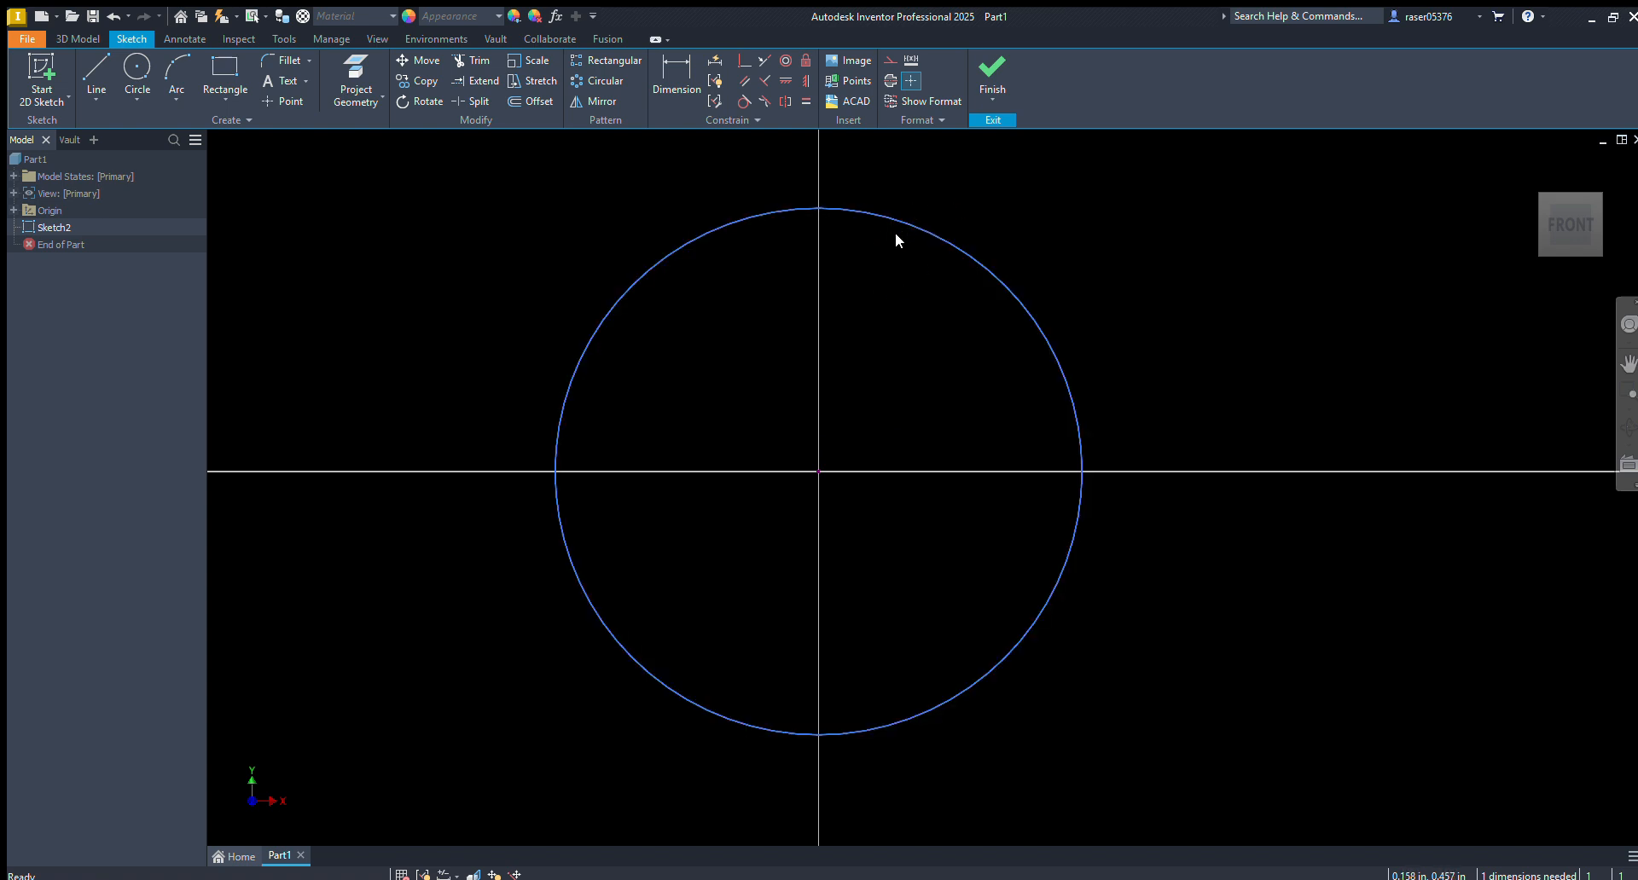
Delete the circle and draw a centre-point rectangle with diagonals just beside the vertical axis
scroll(819, 467, "down", 4)
left_click_drag(961, 331, 694, 616)
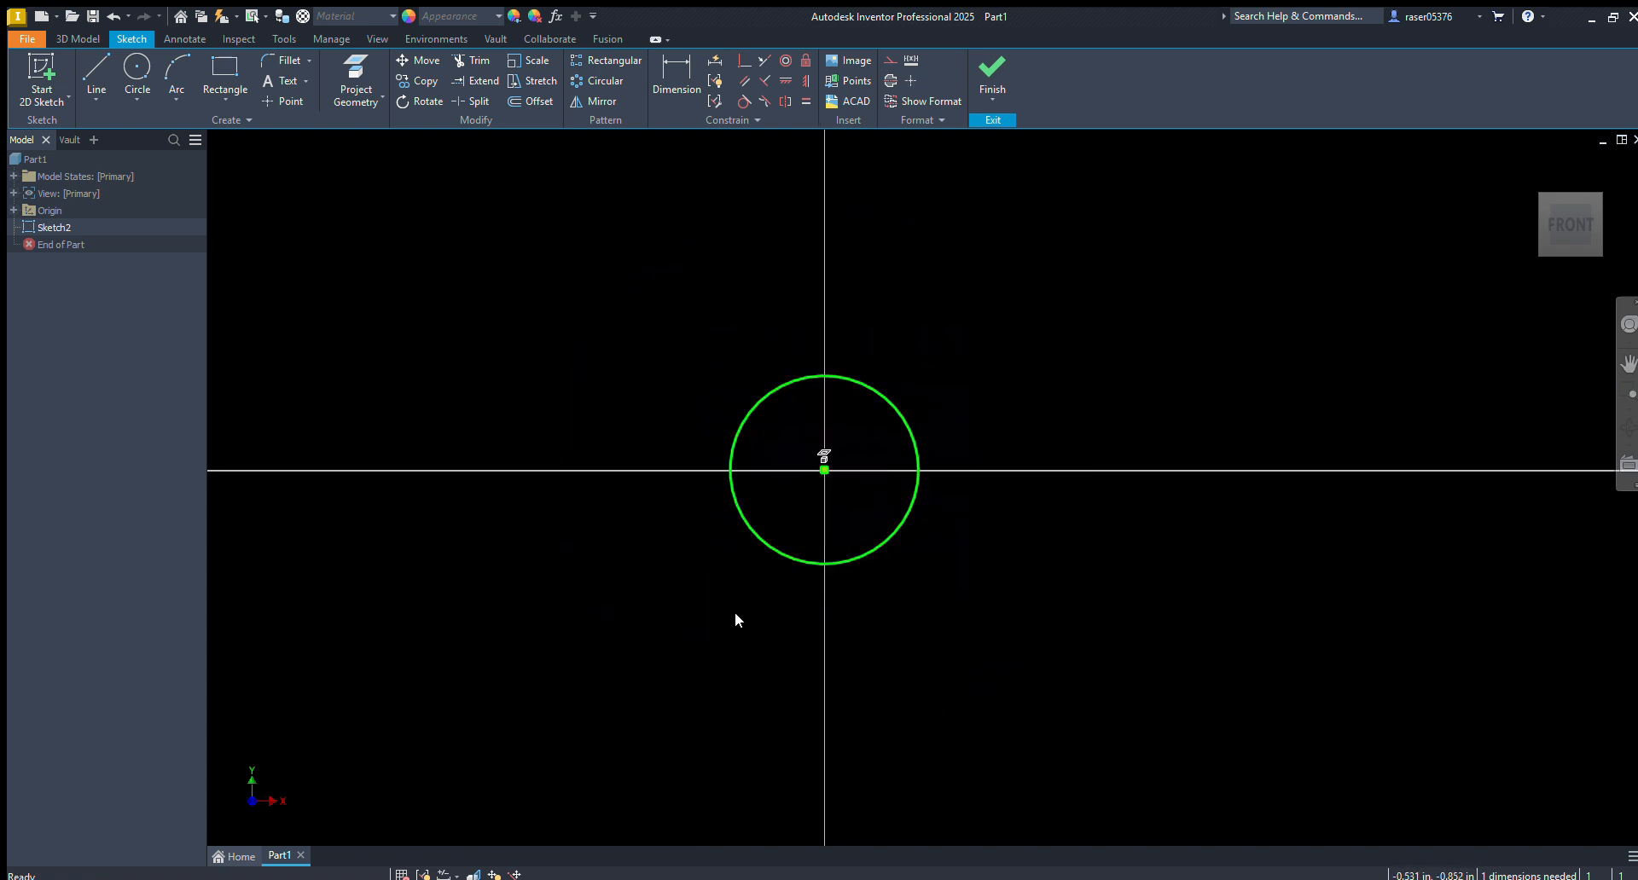
key("Delete")
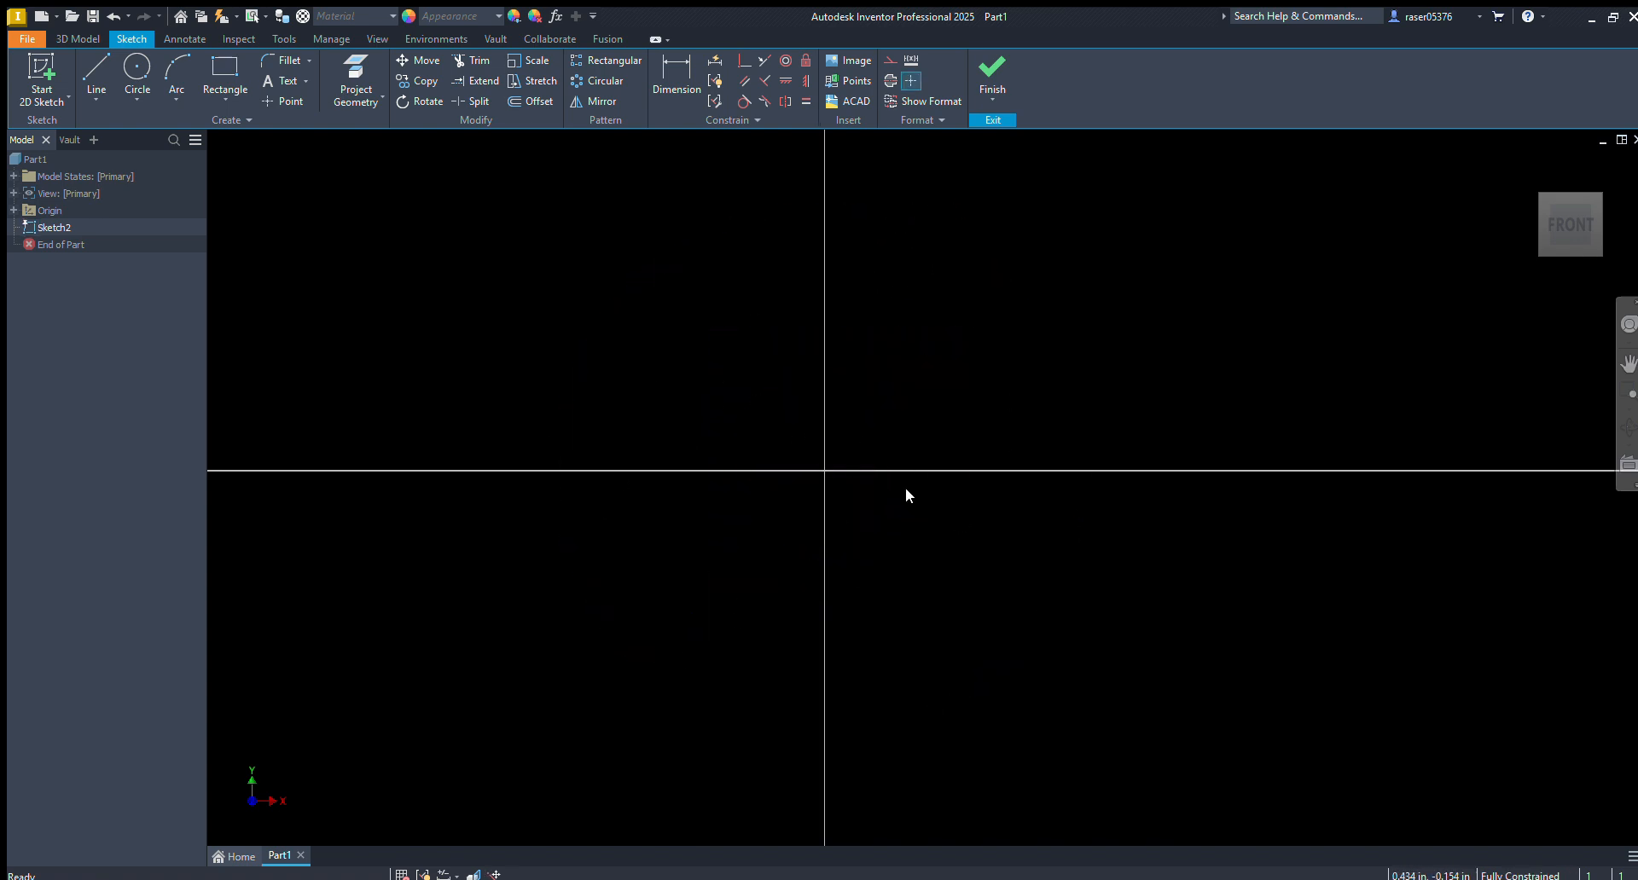
key("r")
left_click(899, 403)
left_click(960, 319)
key("Escape")
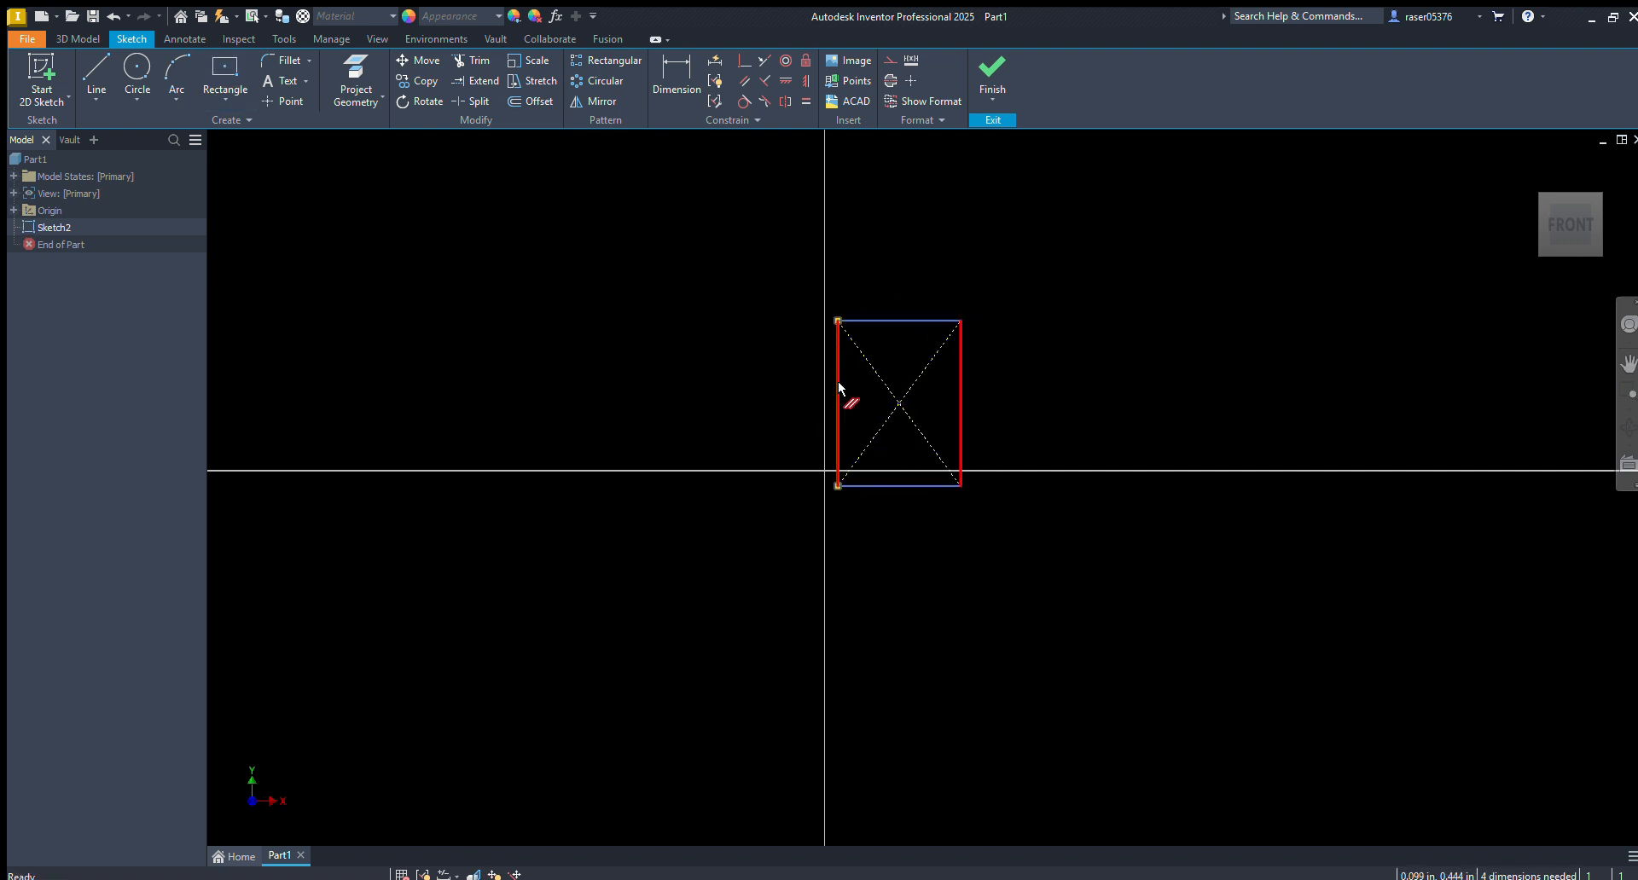
Examine the centre-point rectangle's constraint symbols, and delete the whole rectangle
left_click(865, 365)
left_click(879, 422)
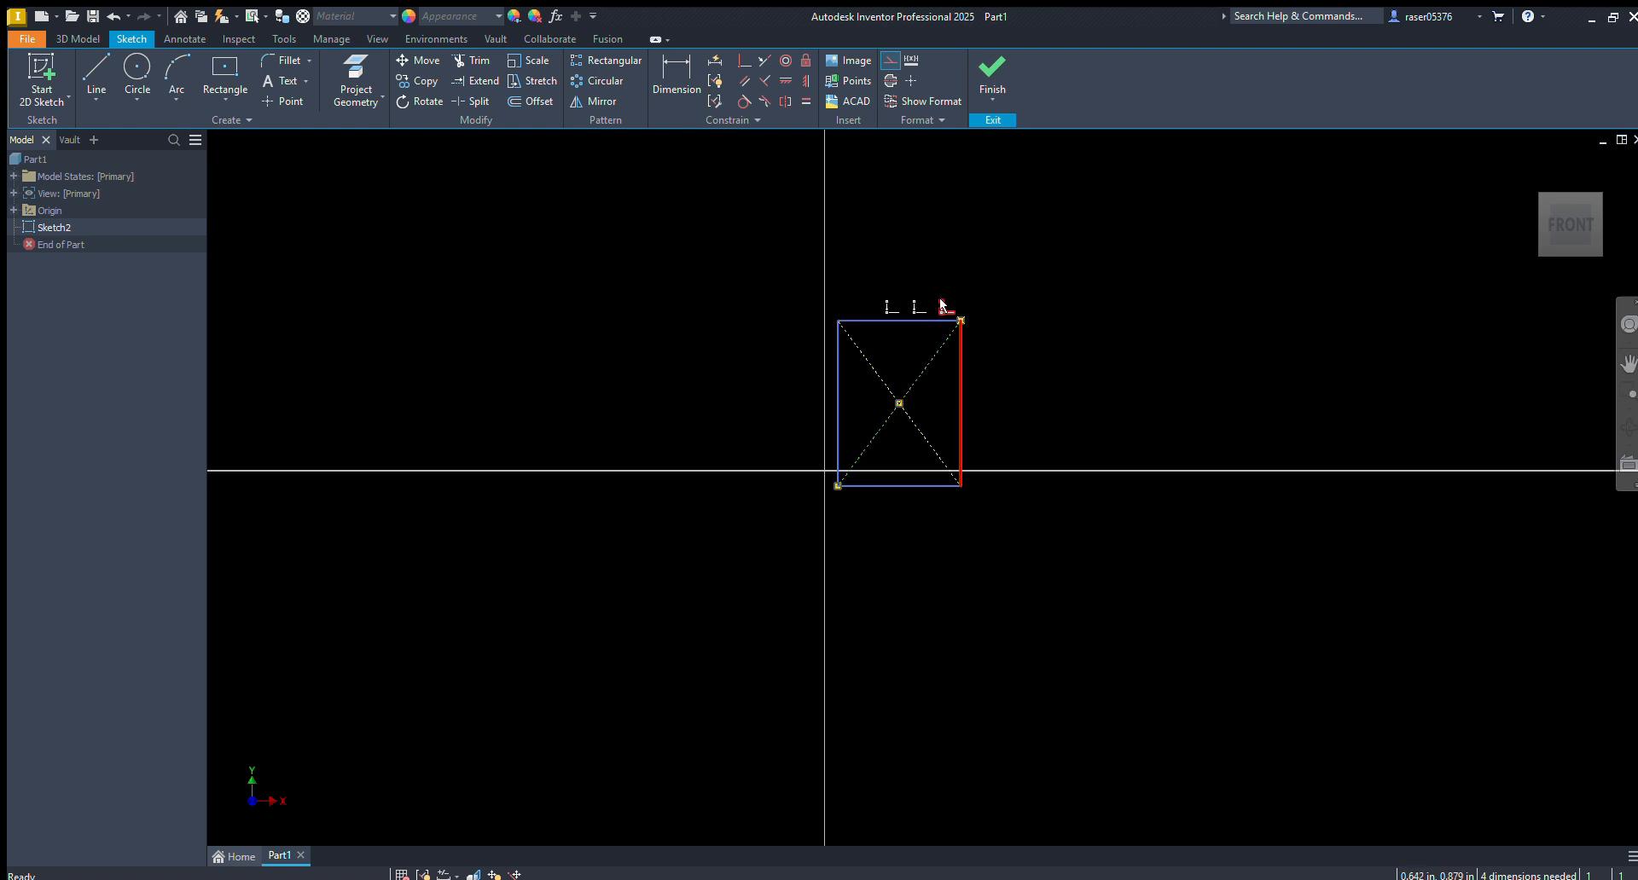
key("Escape")
left_click_drag(1043, 307, 646, 707)
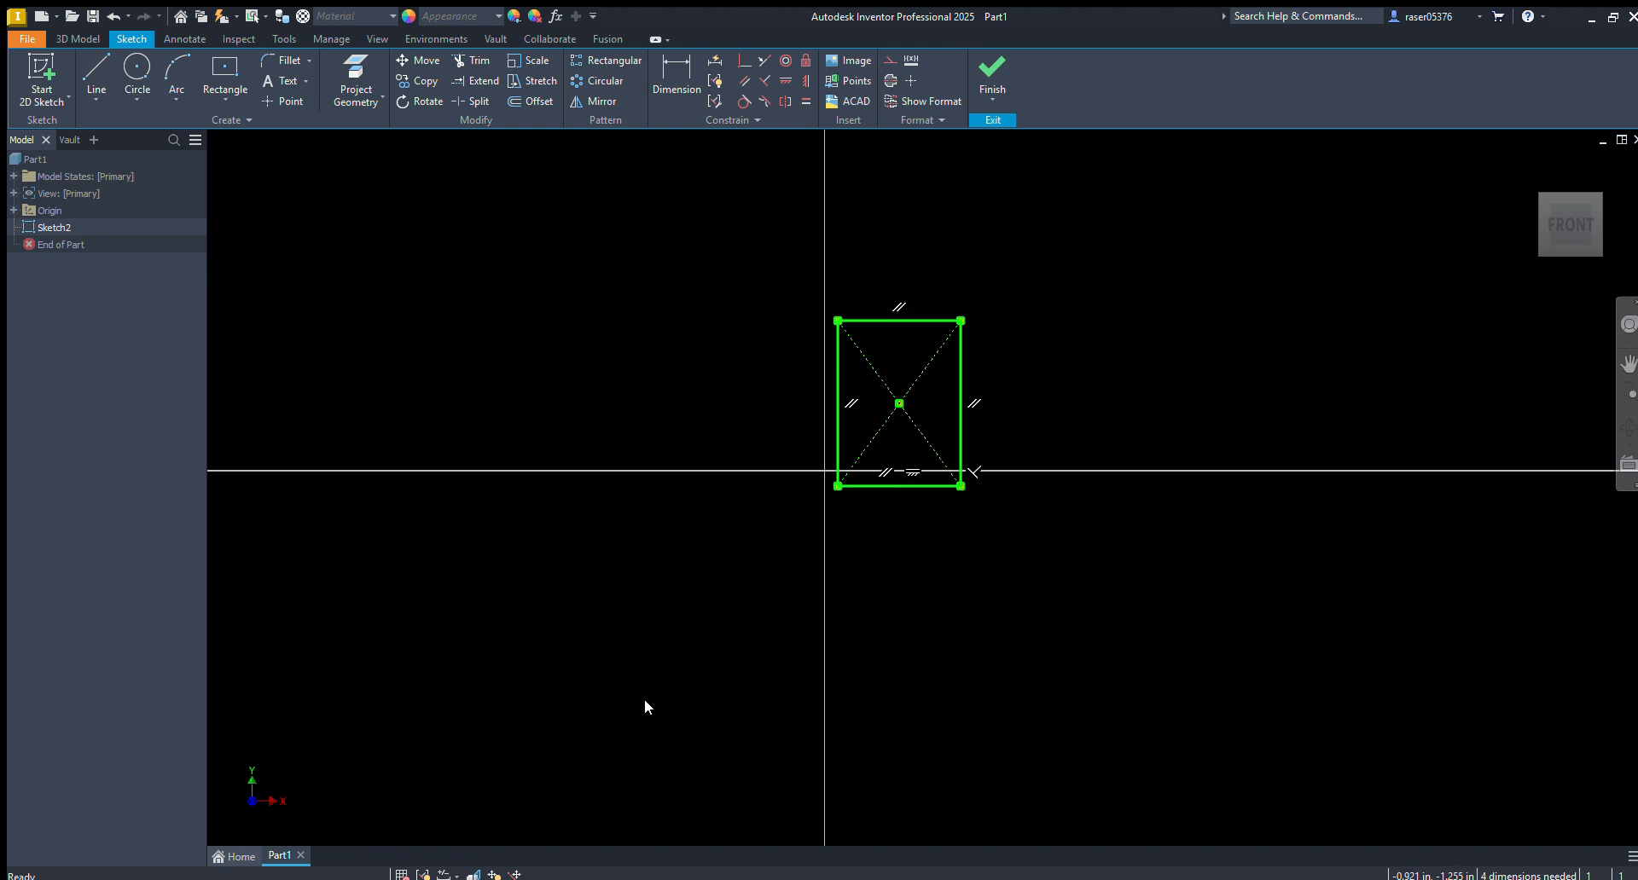
key("Delete")
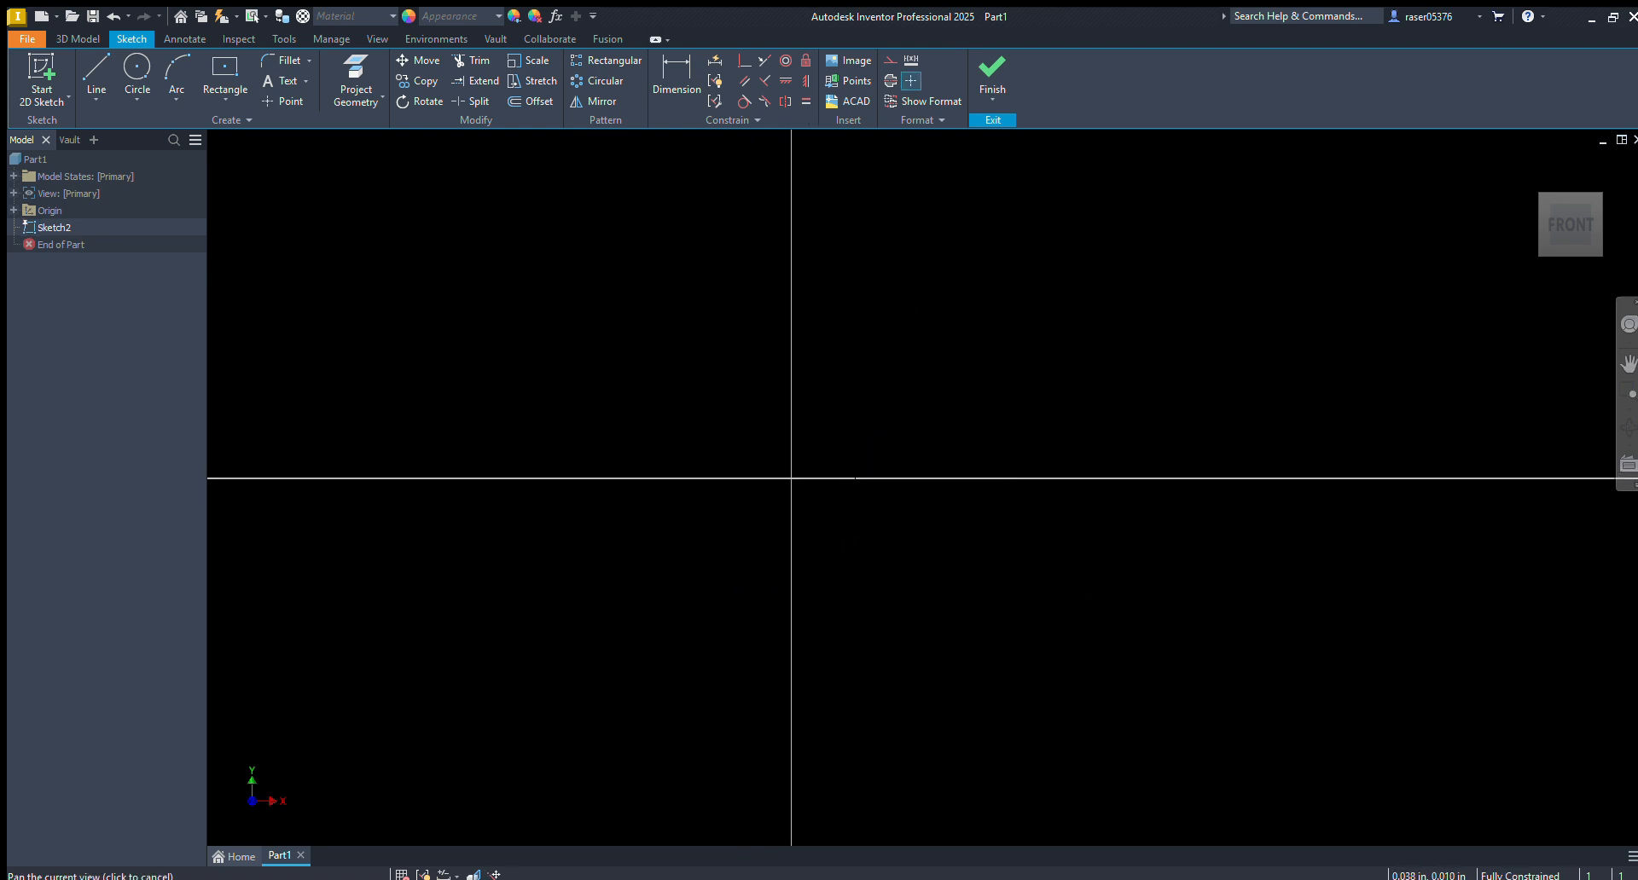
Draw a horizontal line above the origin across the vertical axis, and move it to test its horizontal constraint
key("l")
left_click(812, 368)
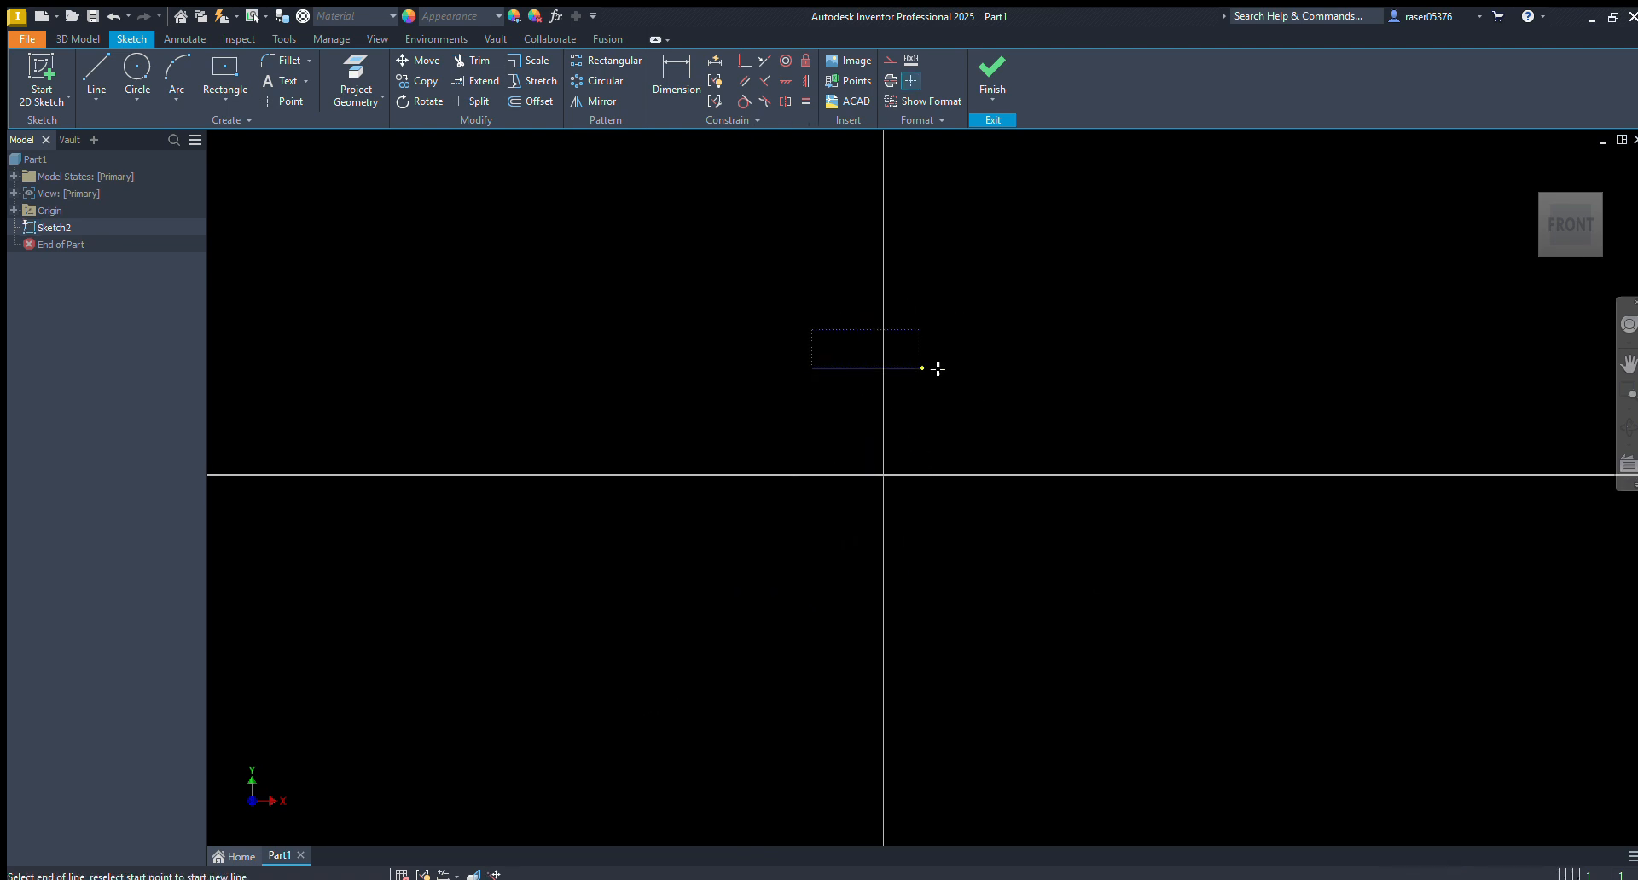
left_click(989, 368)
key("Escape")
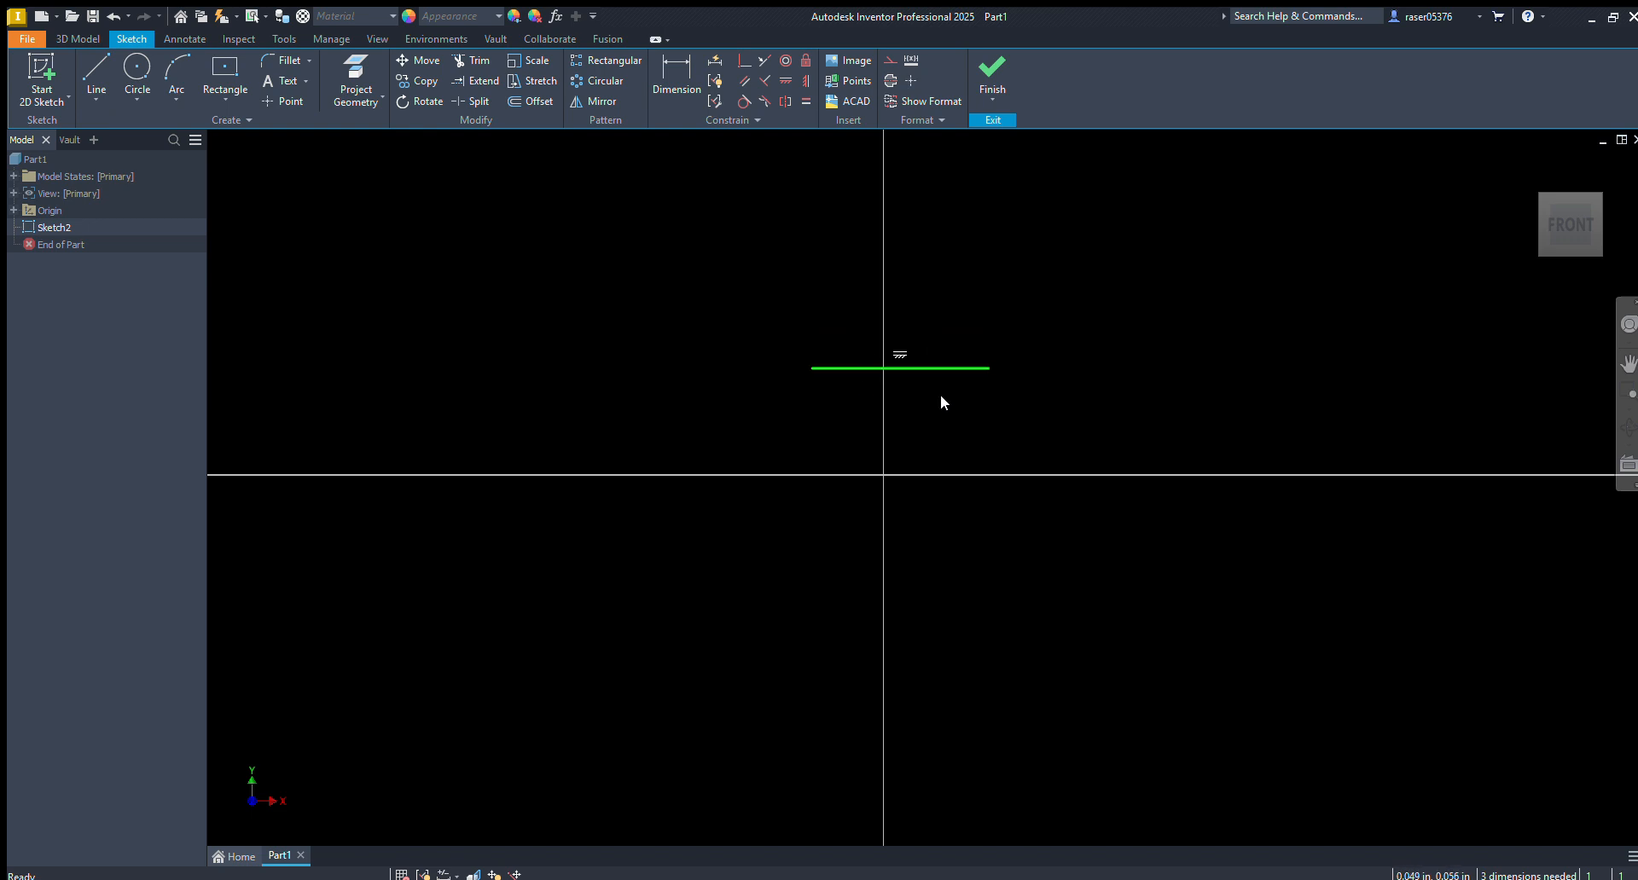
mouse_move(920, 367)
left_mouse_down()
mouse_move(961, 395)
mouse_move(942, 392)
left_mouse_up()
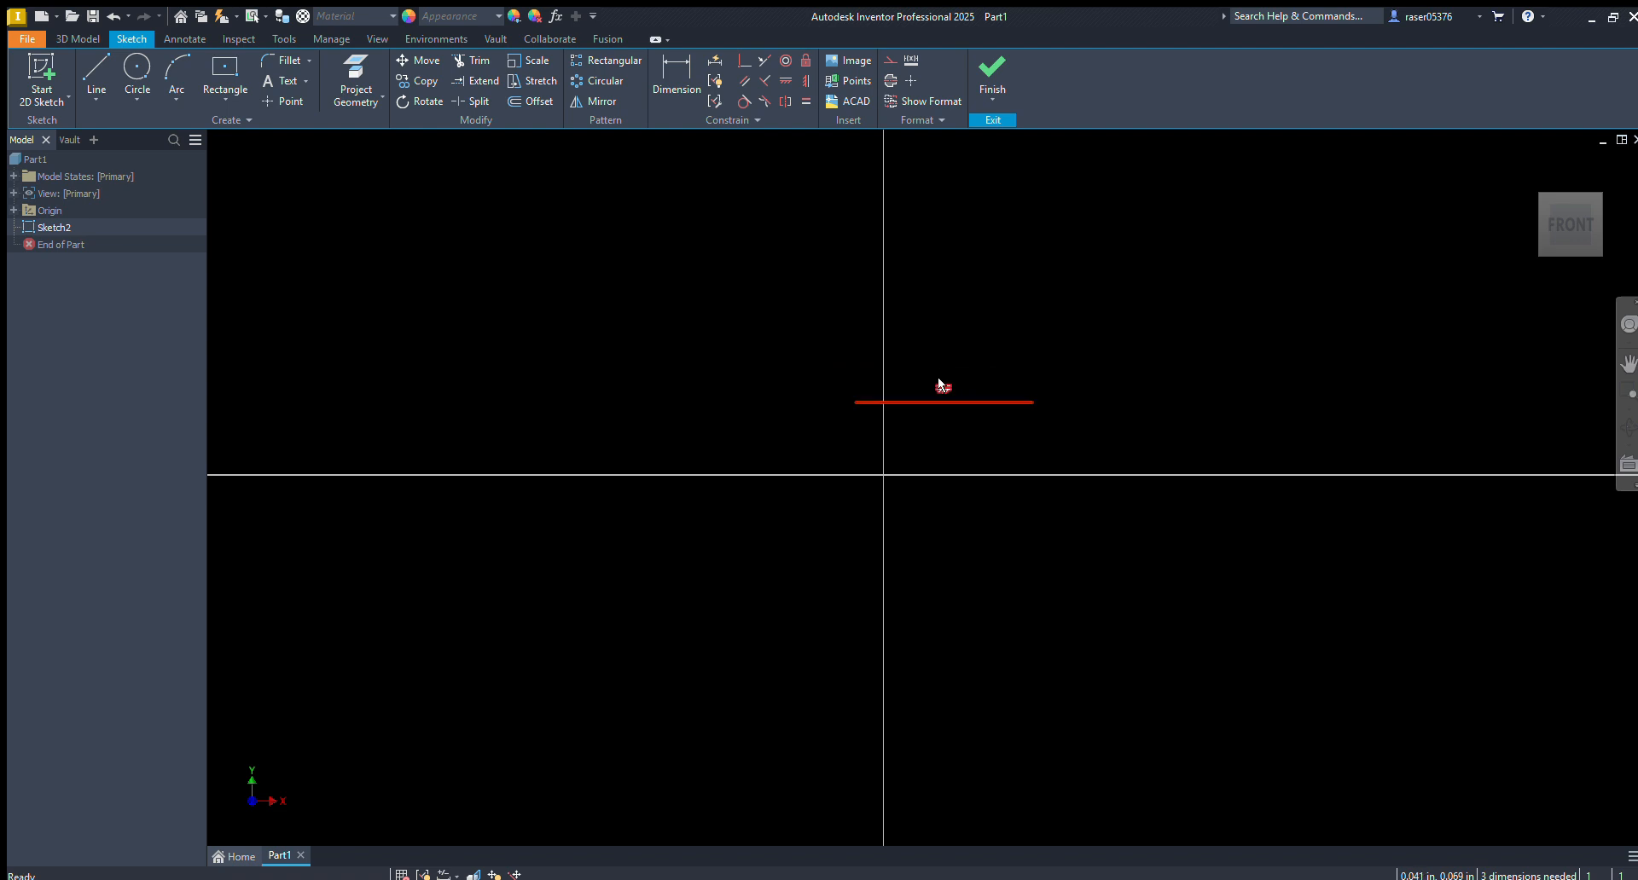
Delete the horizontal line and draw a two-point rectangle with one corner on the origin in the upper-right quadrant
key("Delete")
mouse_move(1041, 402)
middle_mouse_down()
mouse_move(949, 389)
mouse_move(874, 284)
middle_mouse_up()
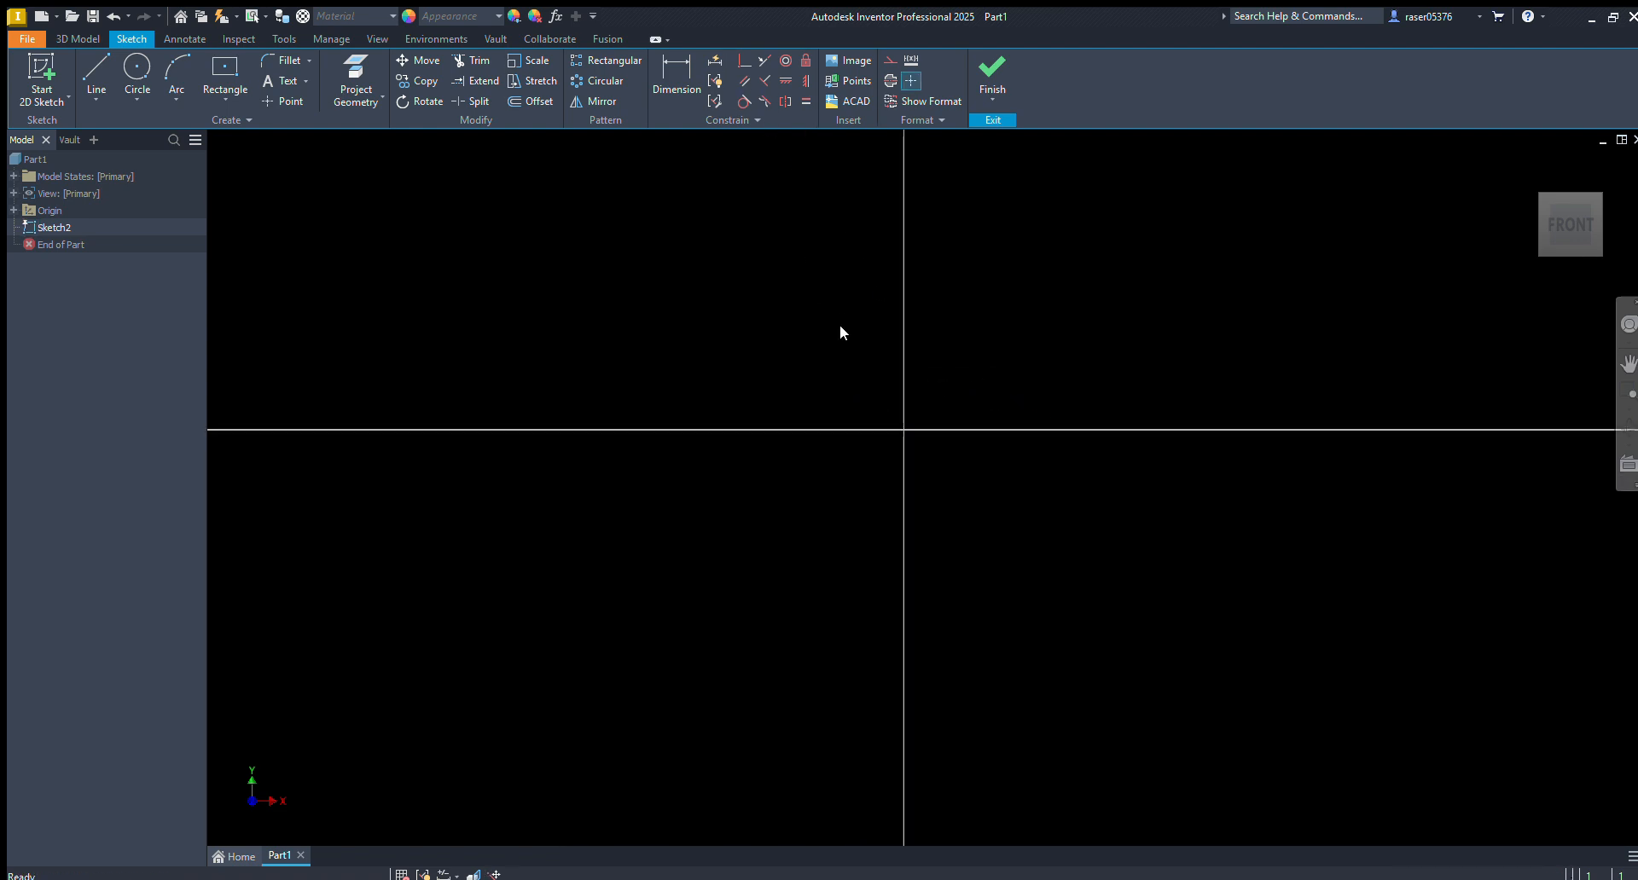
key("r")
left_click(904, 429)
left_click(1015, 312)
key("Escape")
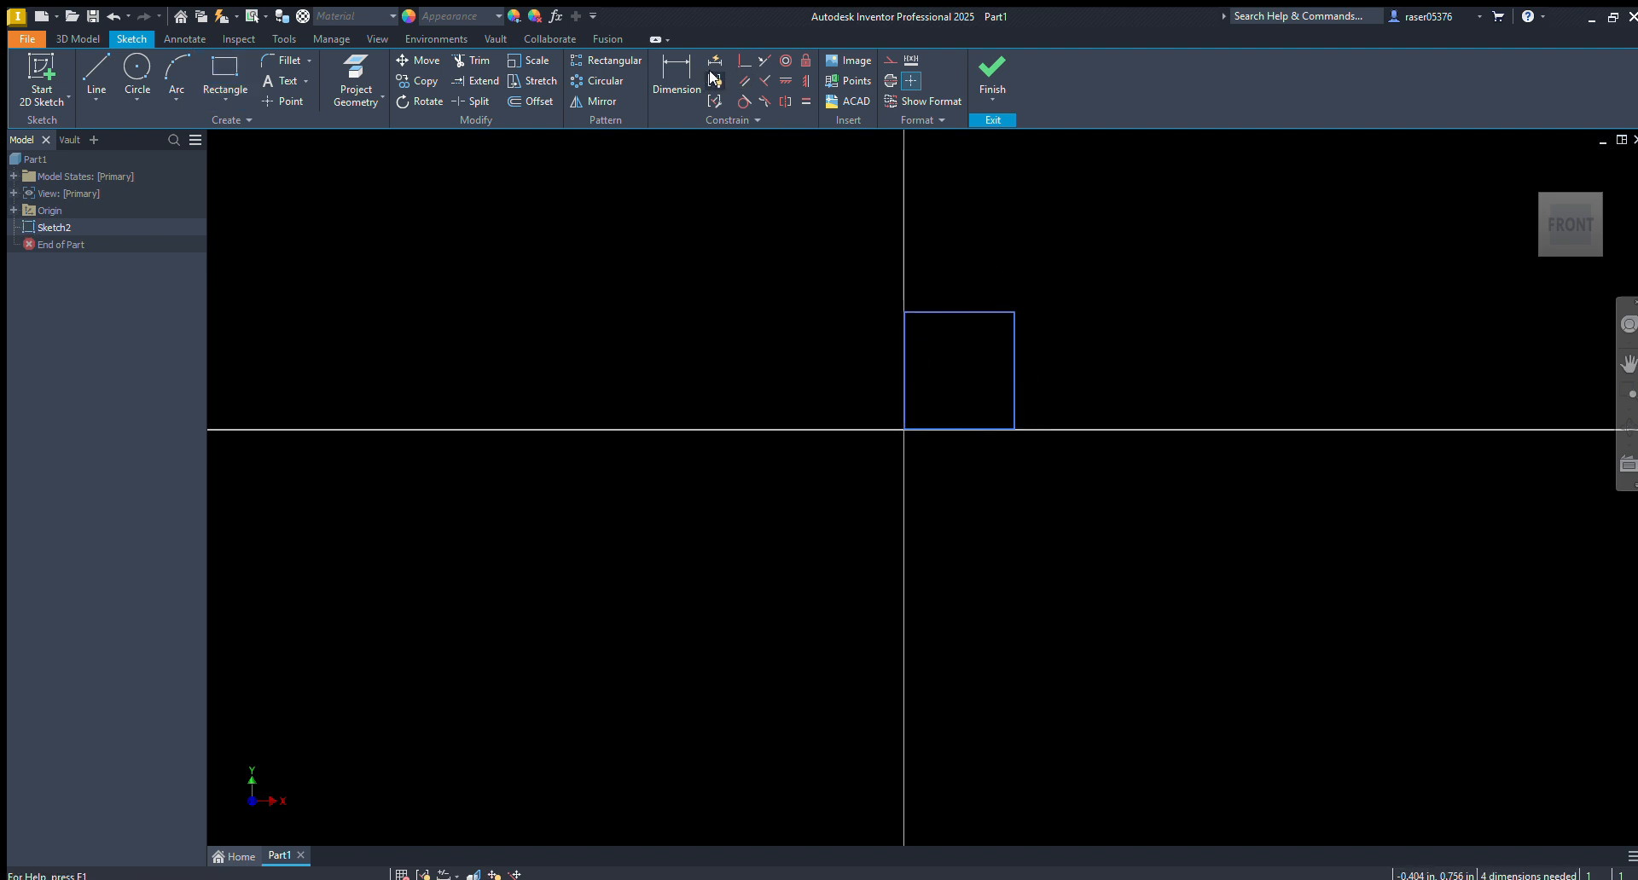
Show the constraints on the rectangle's top, bottom and right edges to examine how its sides relate
left_click(715, 80)
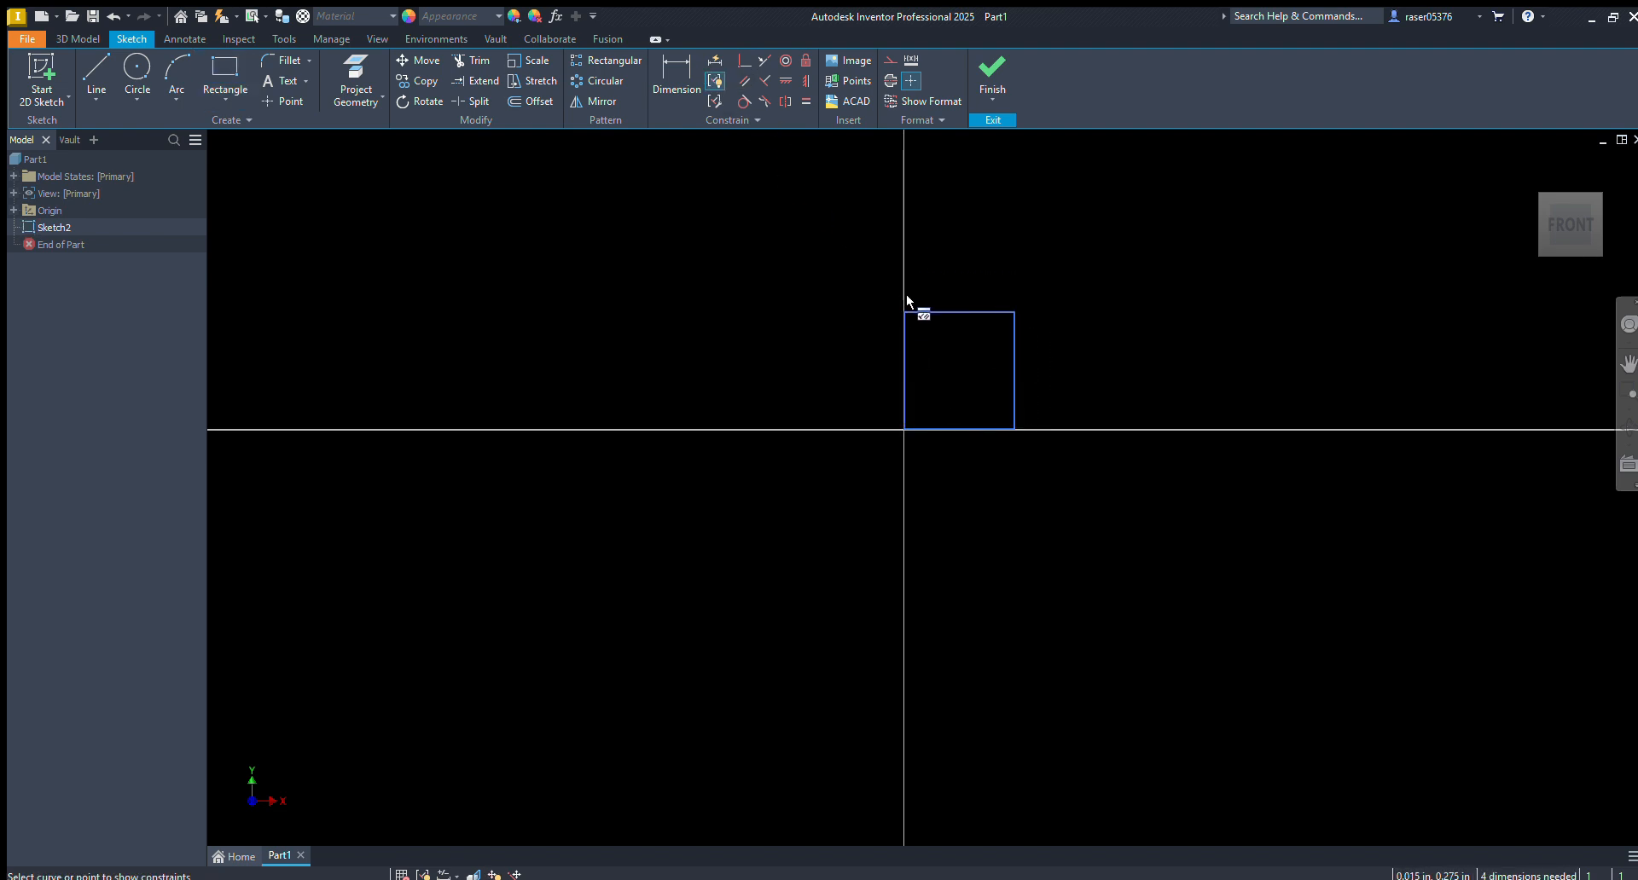
left_click(927, 313)
left_click(964, 429)
left_click(1014, 376)
middle_click_drag(1038, 358, 917, 420)
key("Escape")
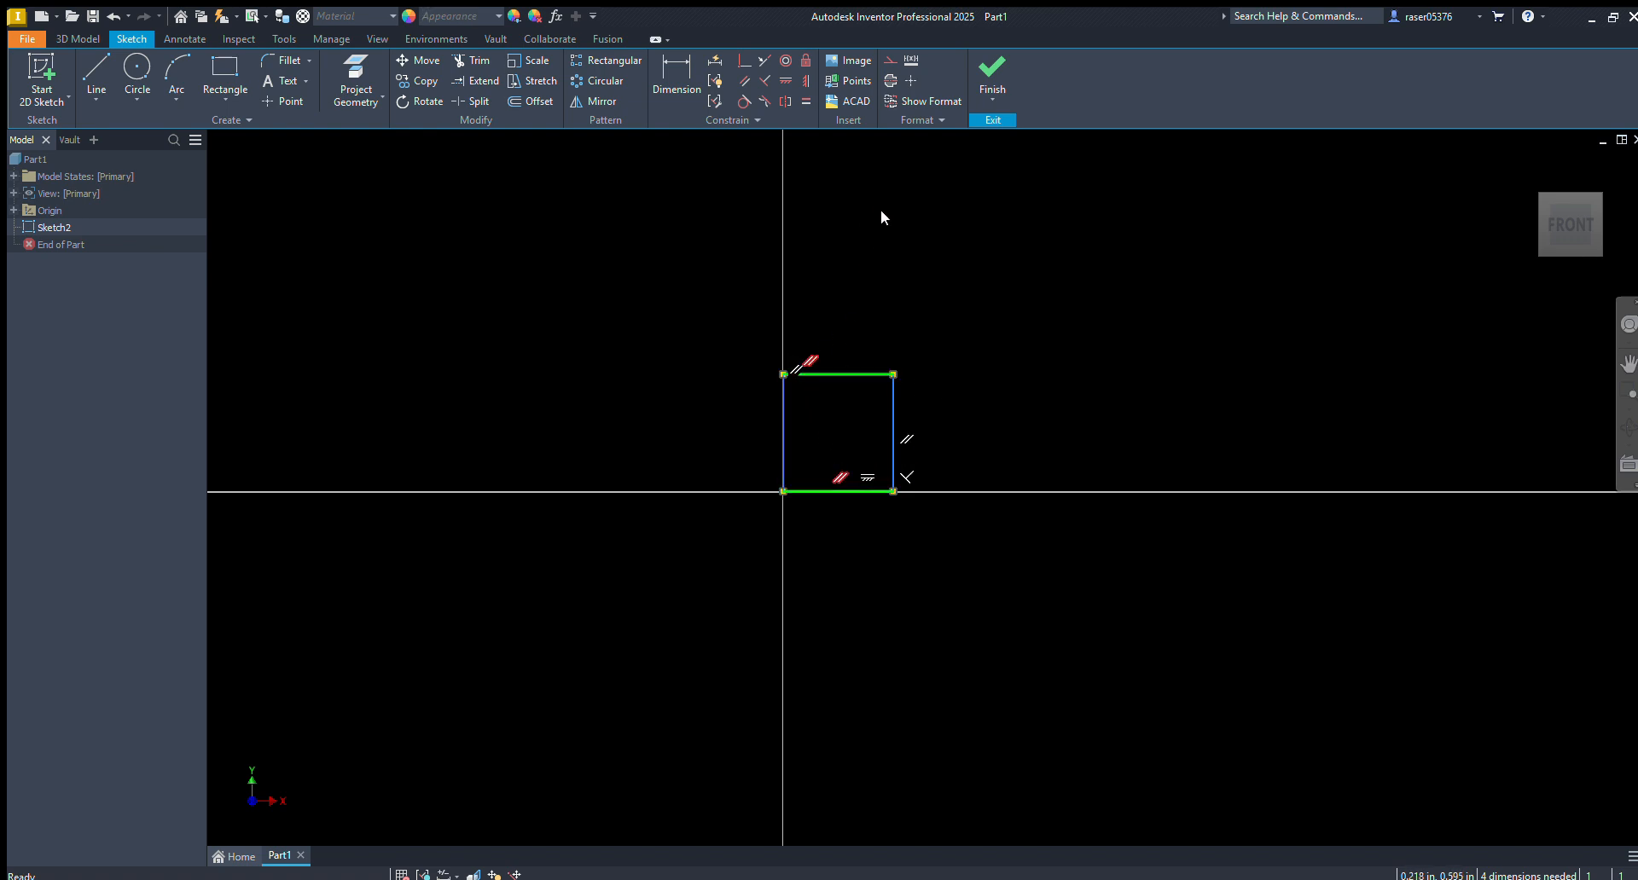
Delete the rectangle together with its constraints to leave the sketch empty
left_click(710, 99)
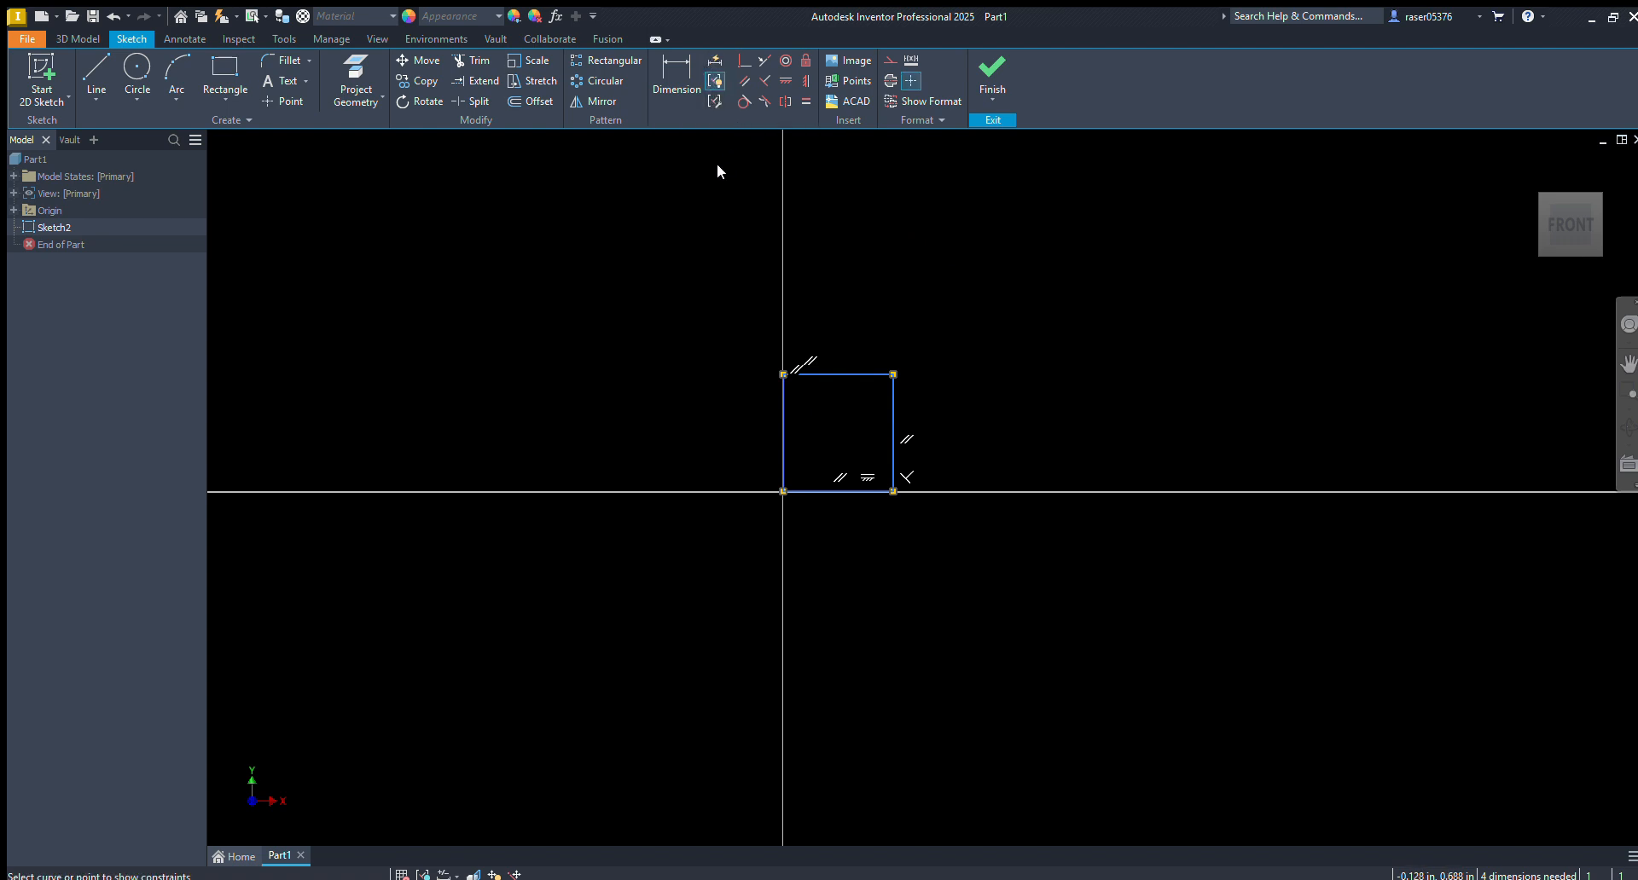
left_click_drag(986, 269, 465, 647)
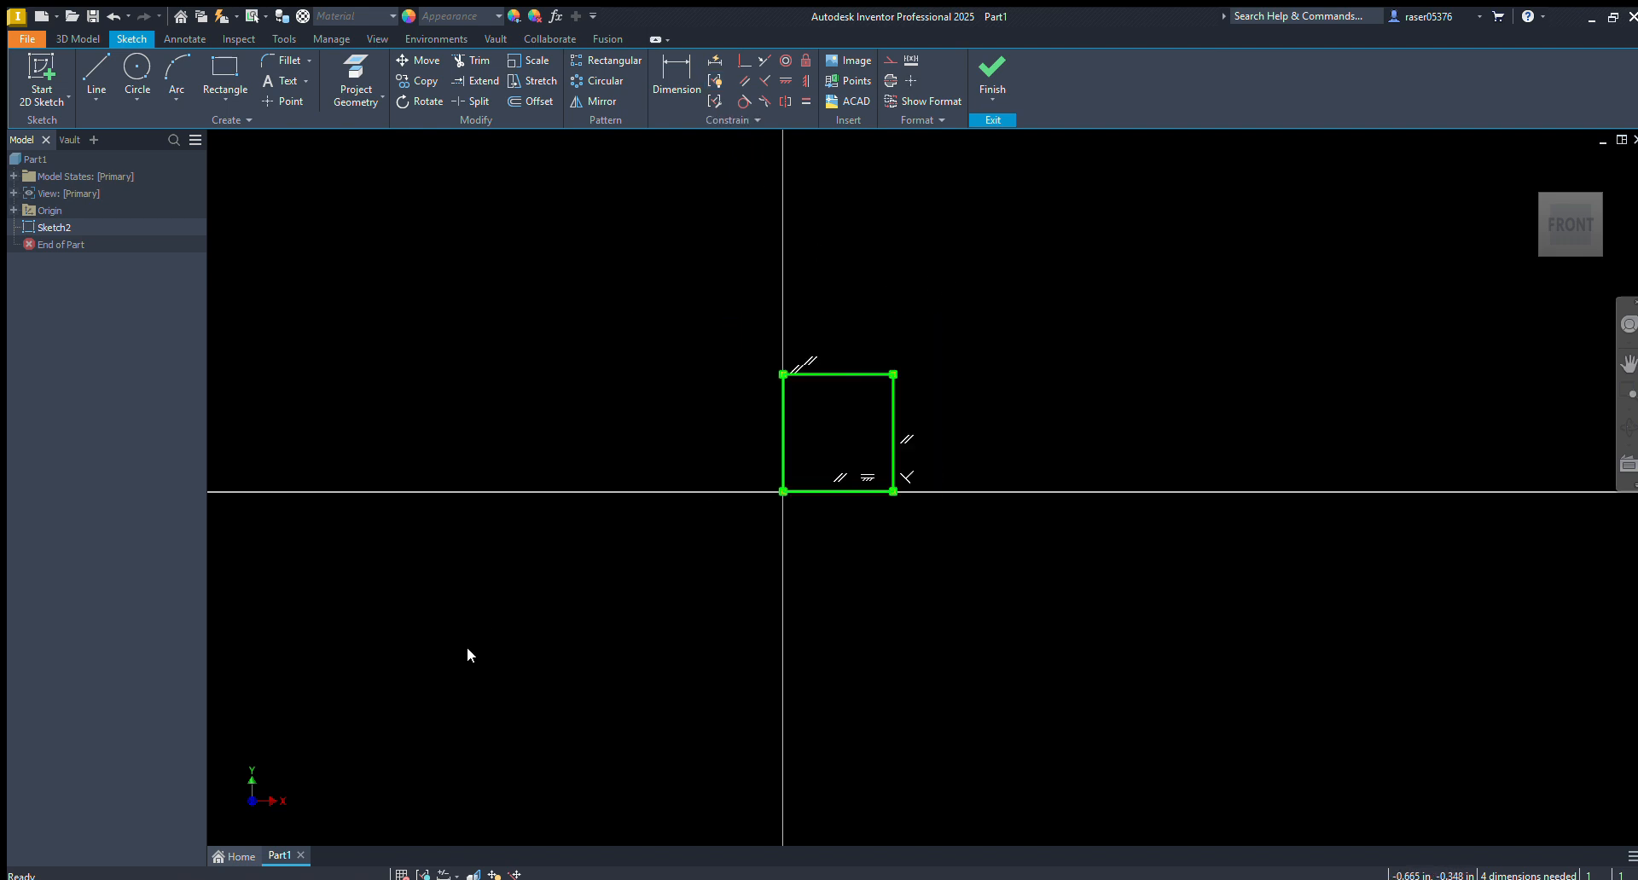
key("Delete")
mouse_move(855, 228)
middle_mouse_down()
mouse_move(944, 201)
mouse_move(911, 165)
mouse_move(1006, 148)
middle_mouse_up()
middle_click_drag(920, 418, 903, 424)
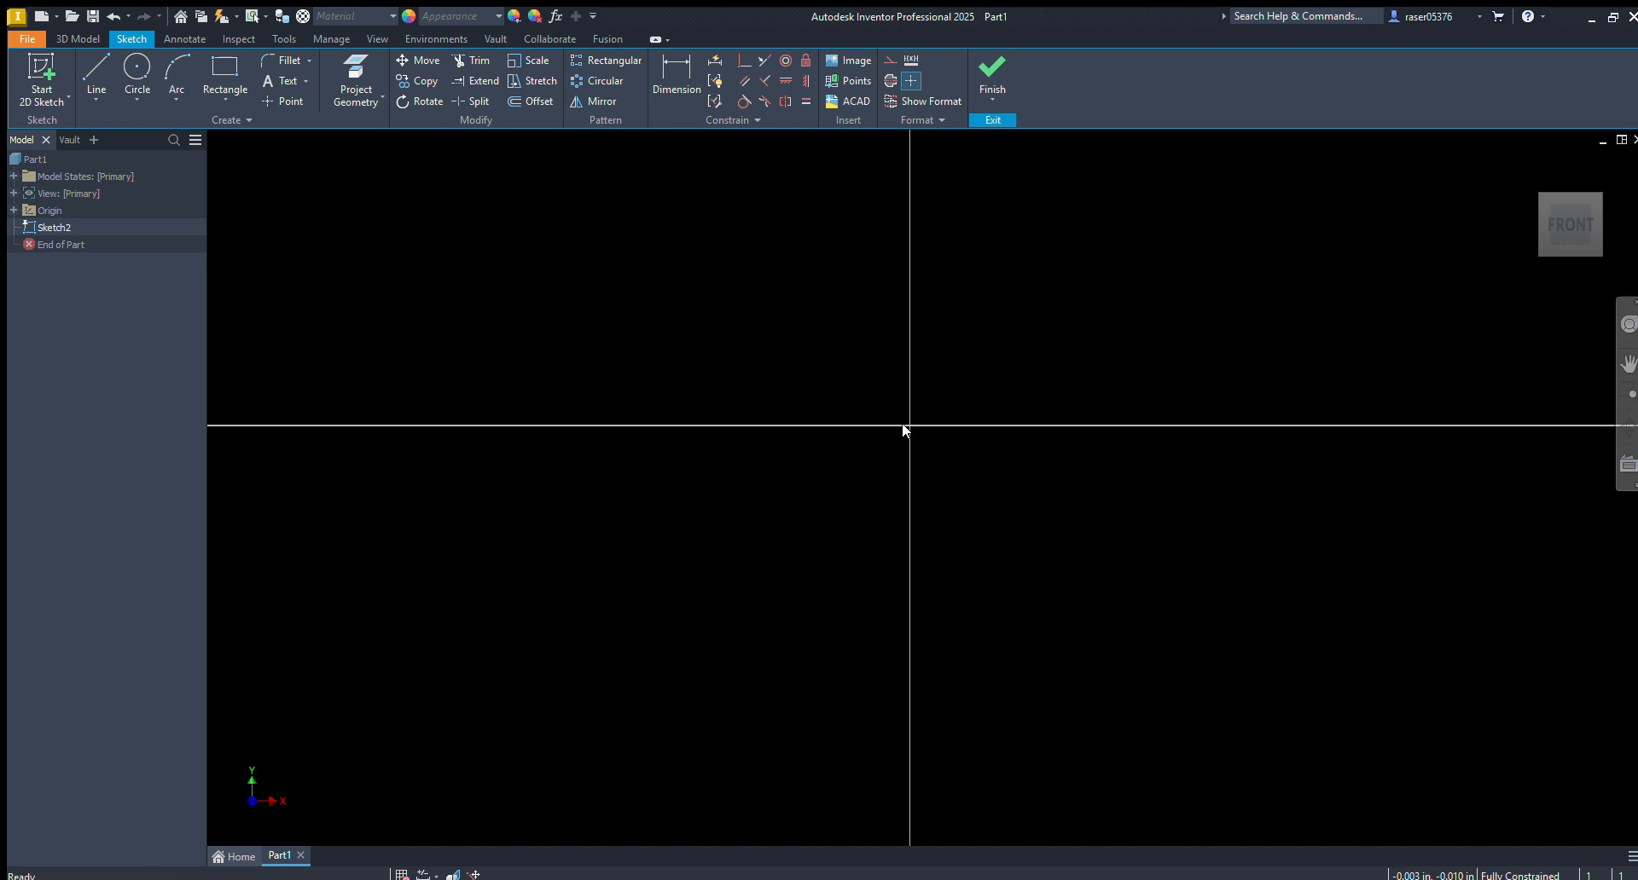